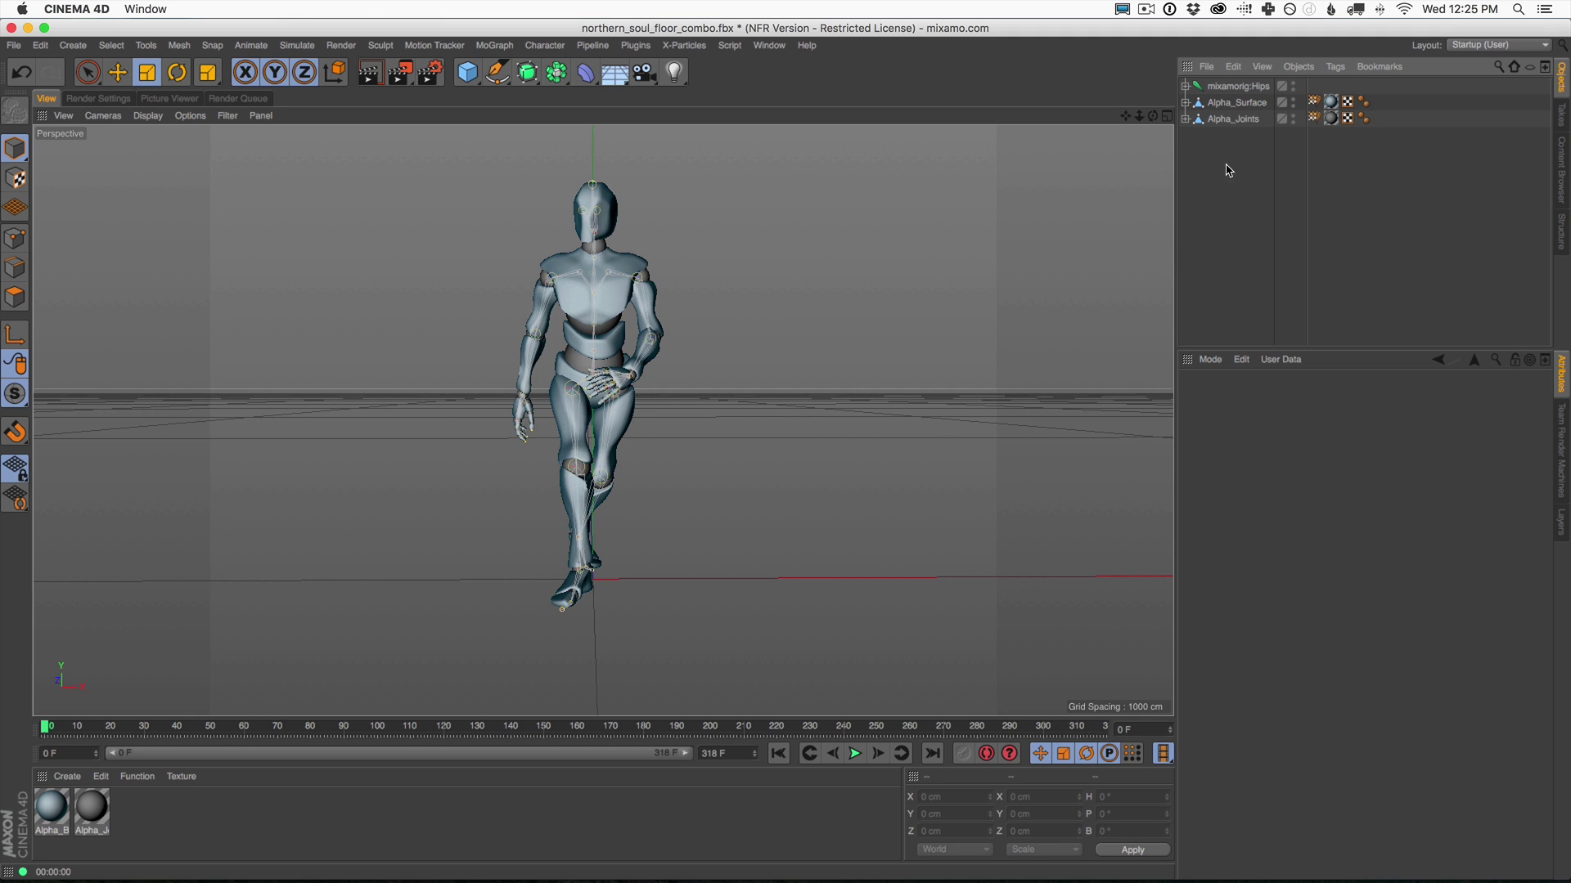
# Add a Hair object to the Alpha_Surface mesh.
pyautogui.click(1230, 104)
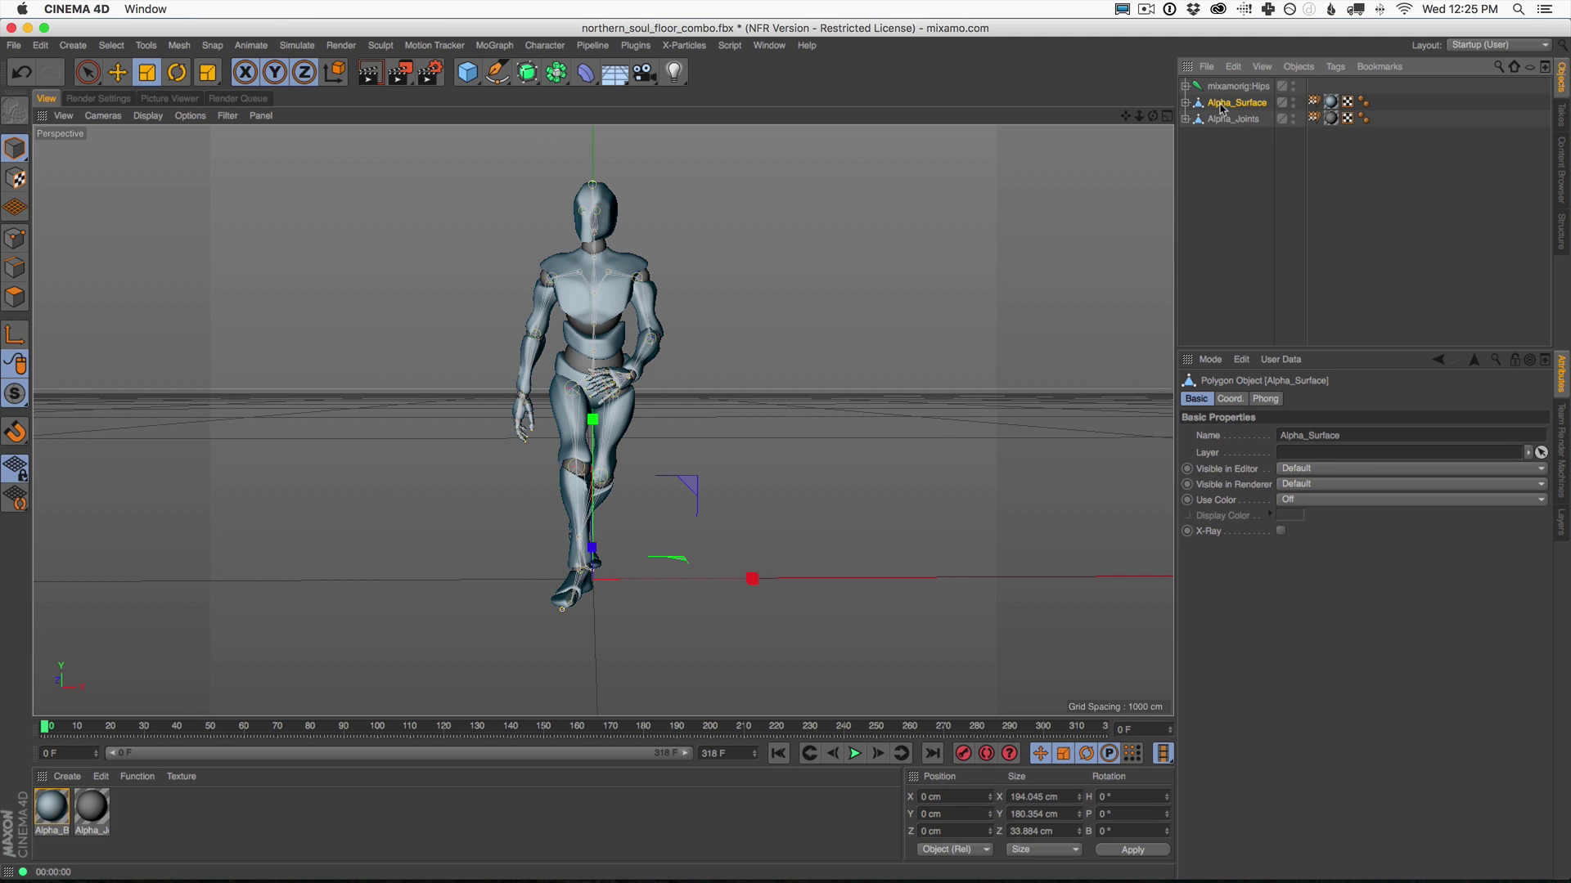
pyautogui.click(1185, 103)
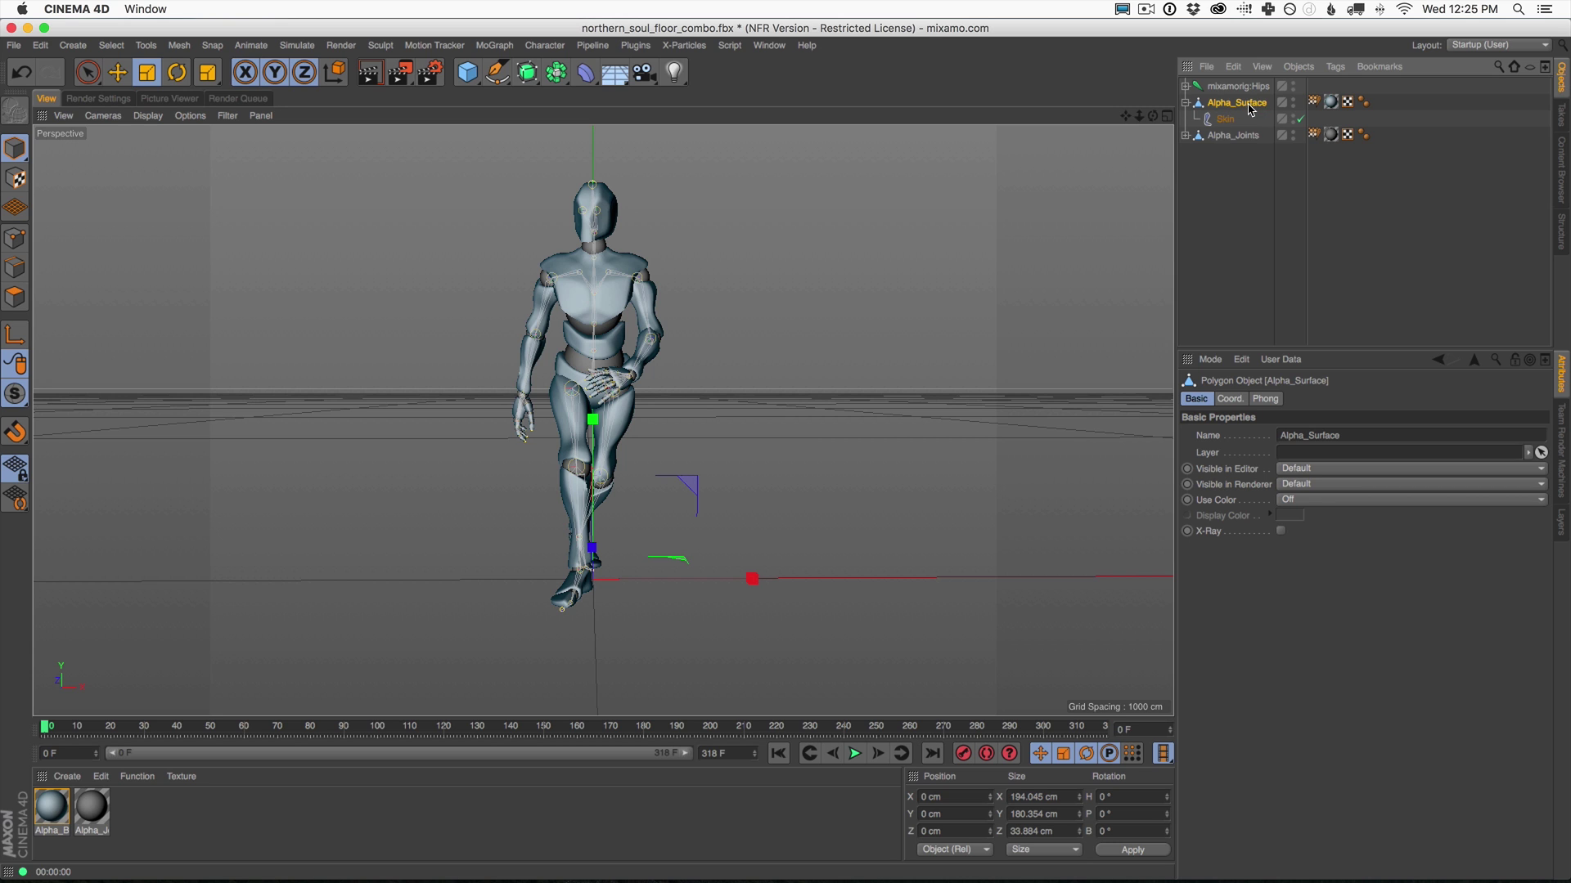
pyautogui.hotkey('shift', 'c')
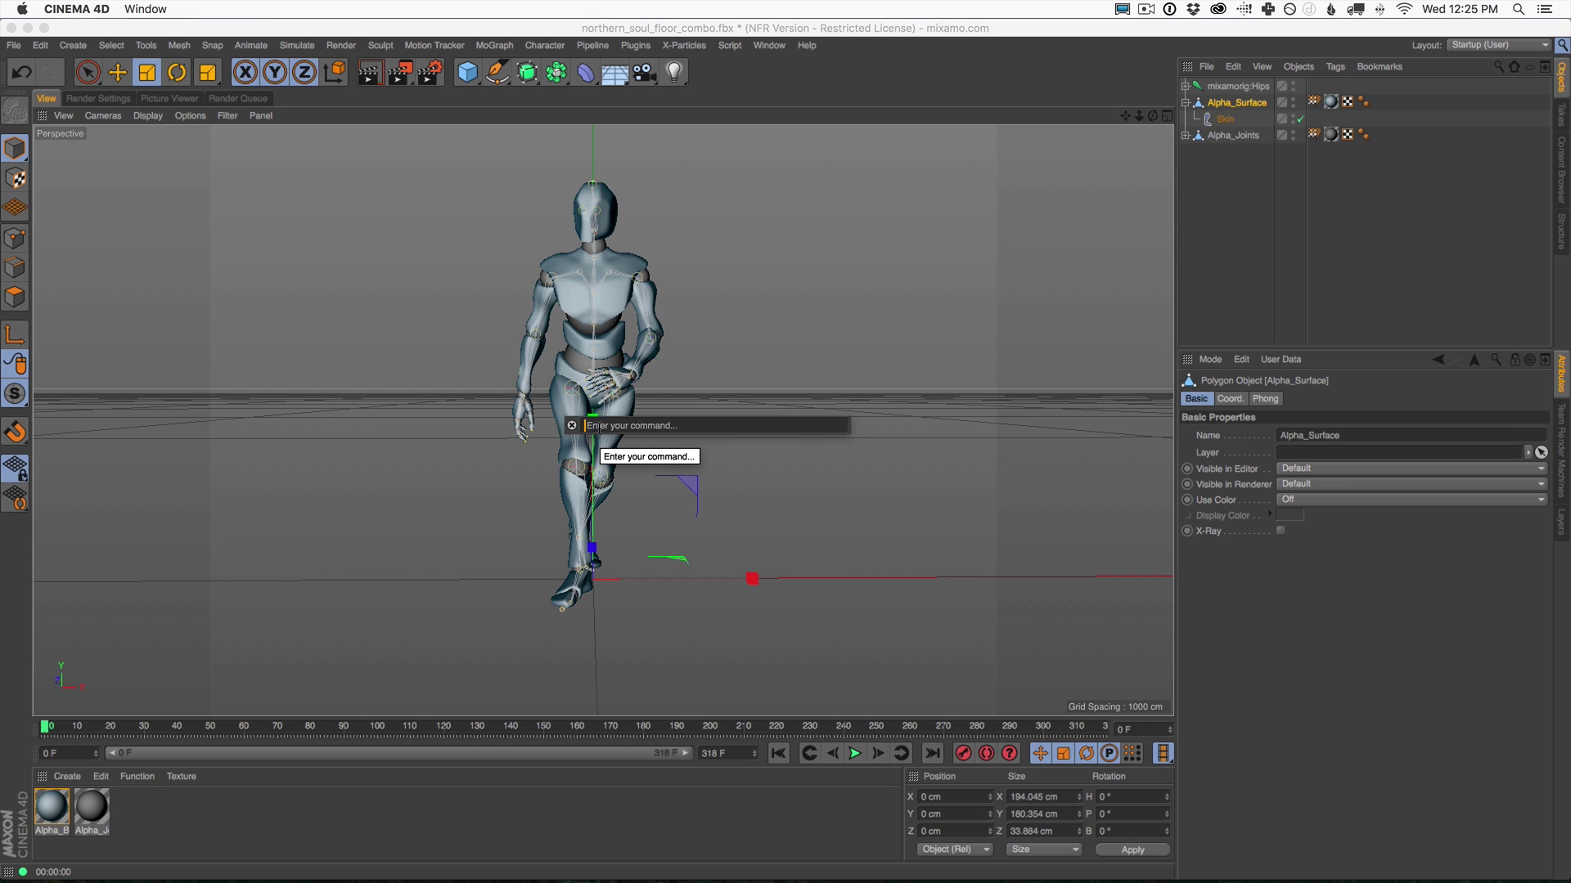
pyautogui.write('hair')
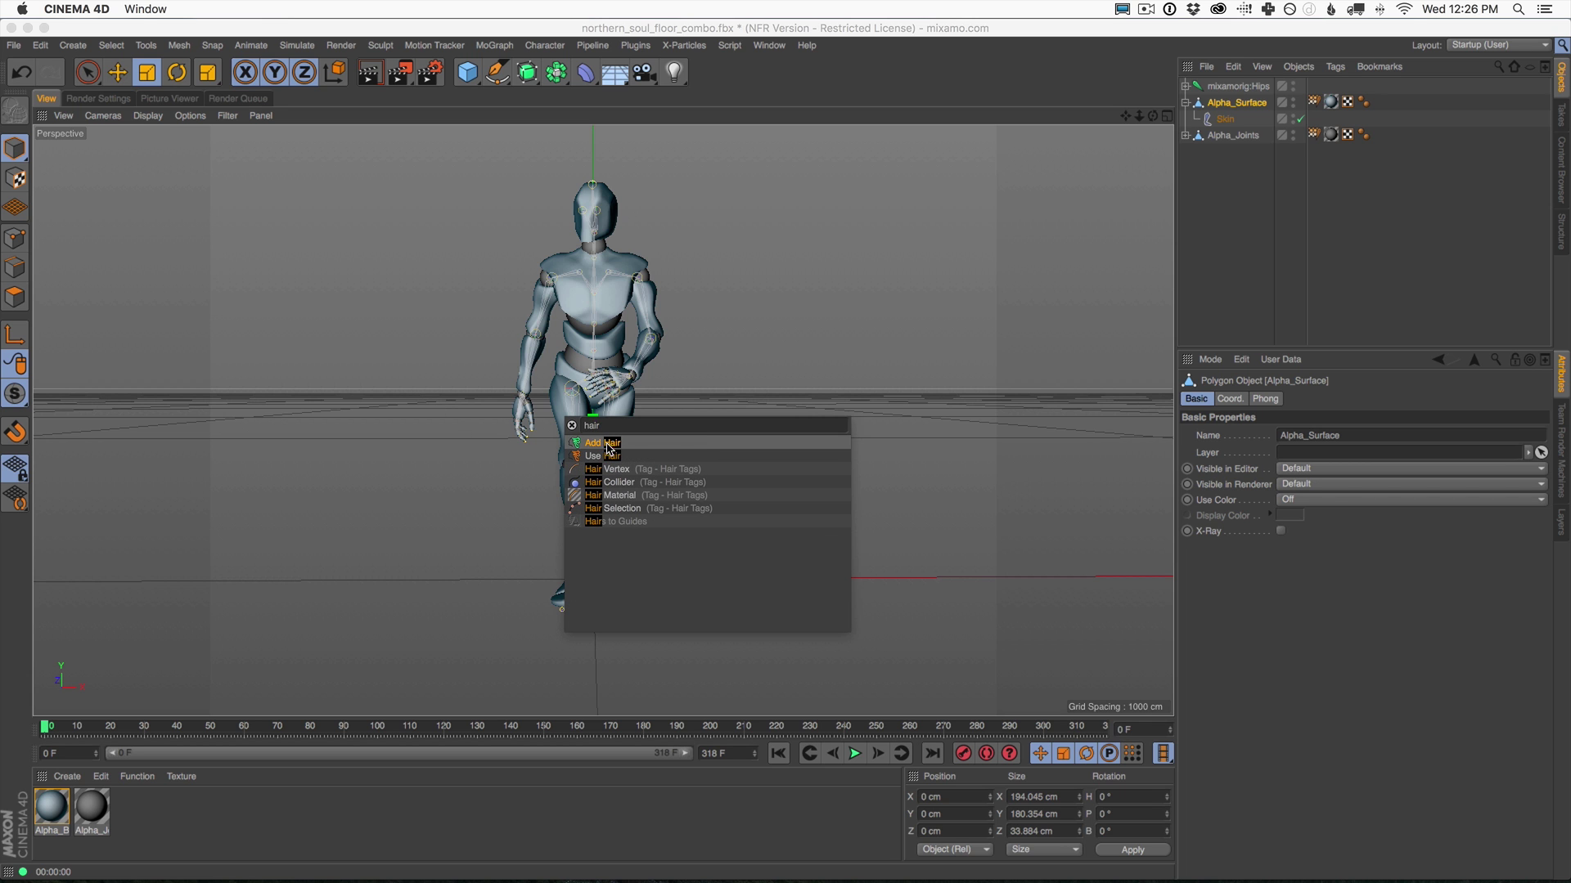
pyautogui.click(600, 443)
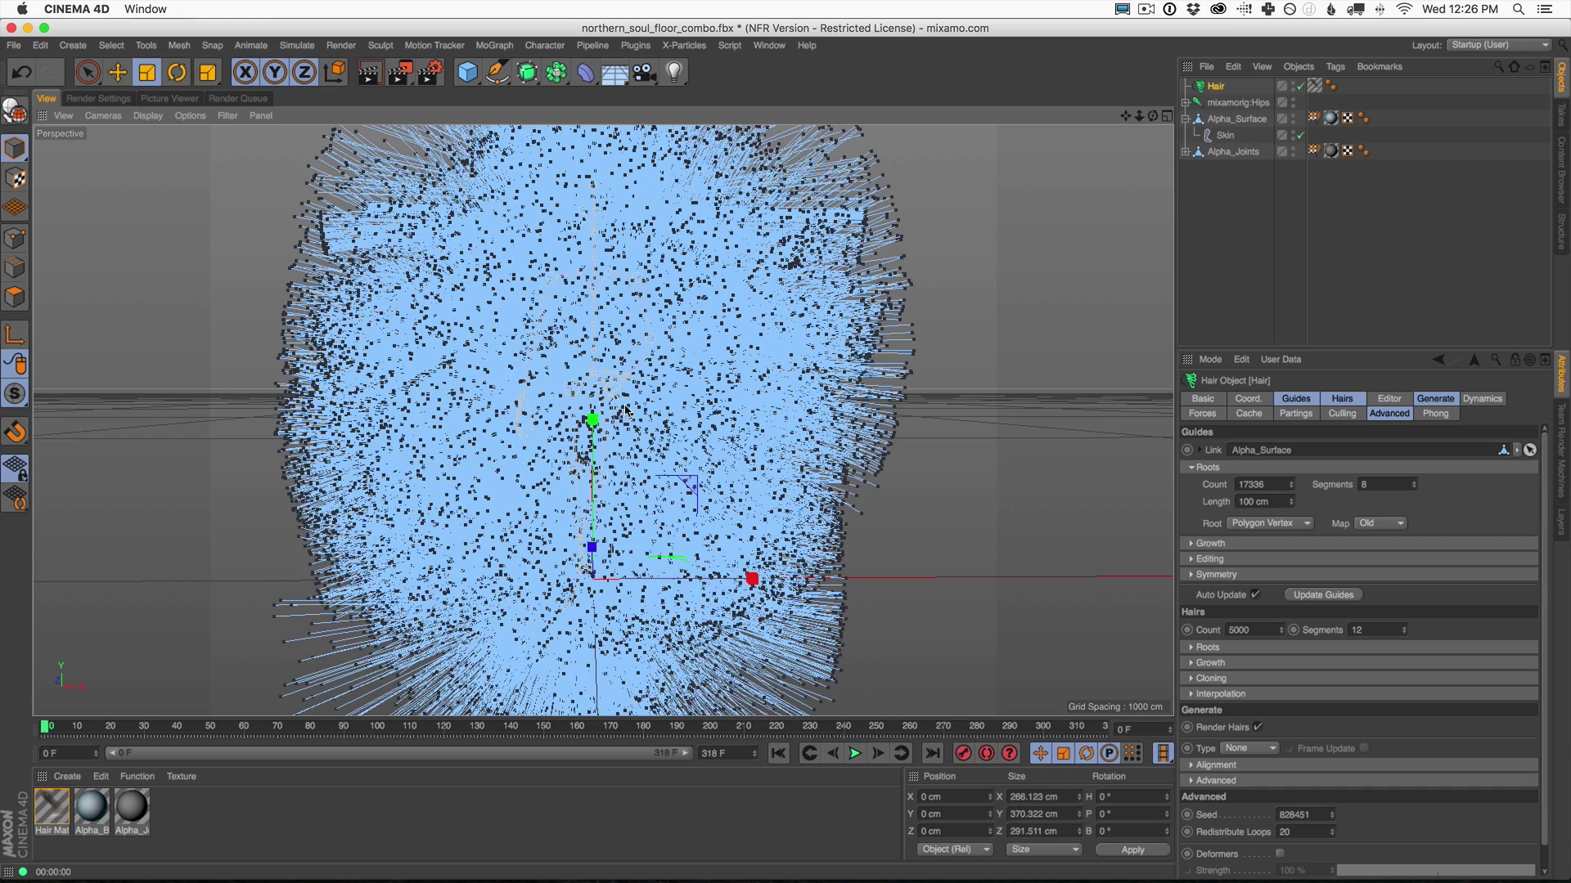
# Set the length of the hair guides to 15 cm.
pyautogui.scroll(-8, 623, 409)
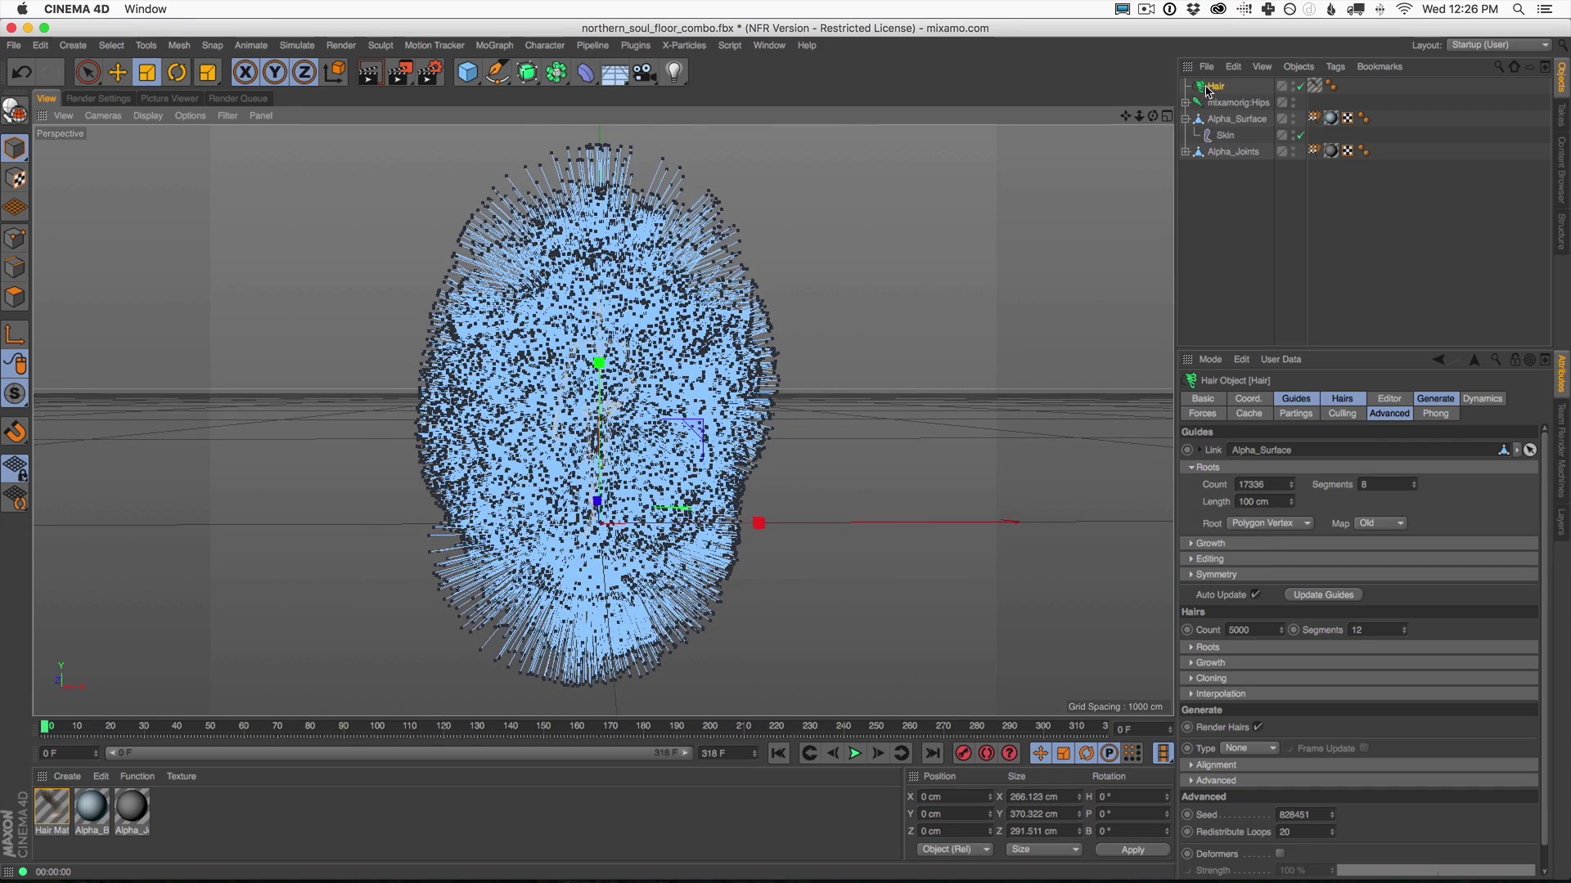
pyautogui.moveTo(1292, 503); pyautogui.dragTo(1289, 577)
pyautogui.scroll(5, 629, 423)
pyautogui.scroll(-3, 628, 423)
pyautogui.keyDown('alt'); pyautogui.moveTo(628, 423); pyautogui.dragTo(712, 438); pyautogui.keyUp('alt')
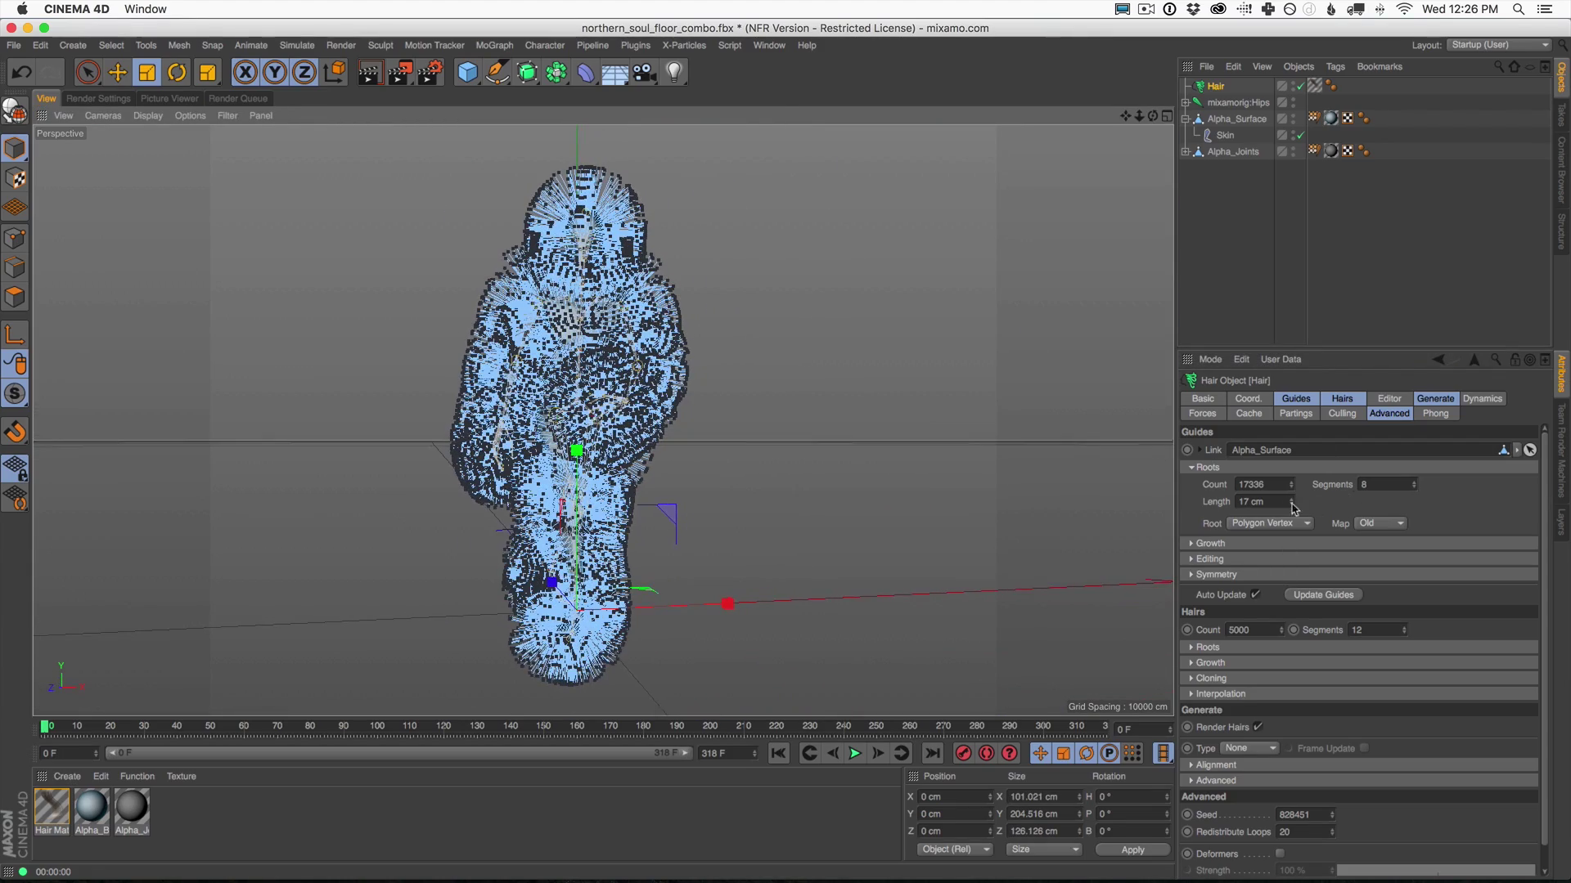
pyautogui.click(1255, 502)
pyautogui.write('15')
pyautogui.press('Return')
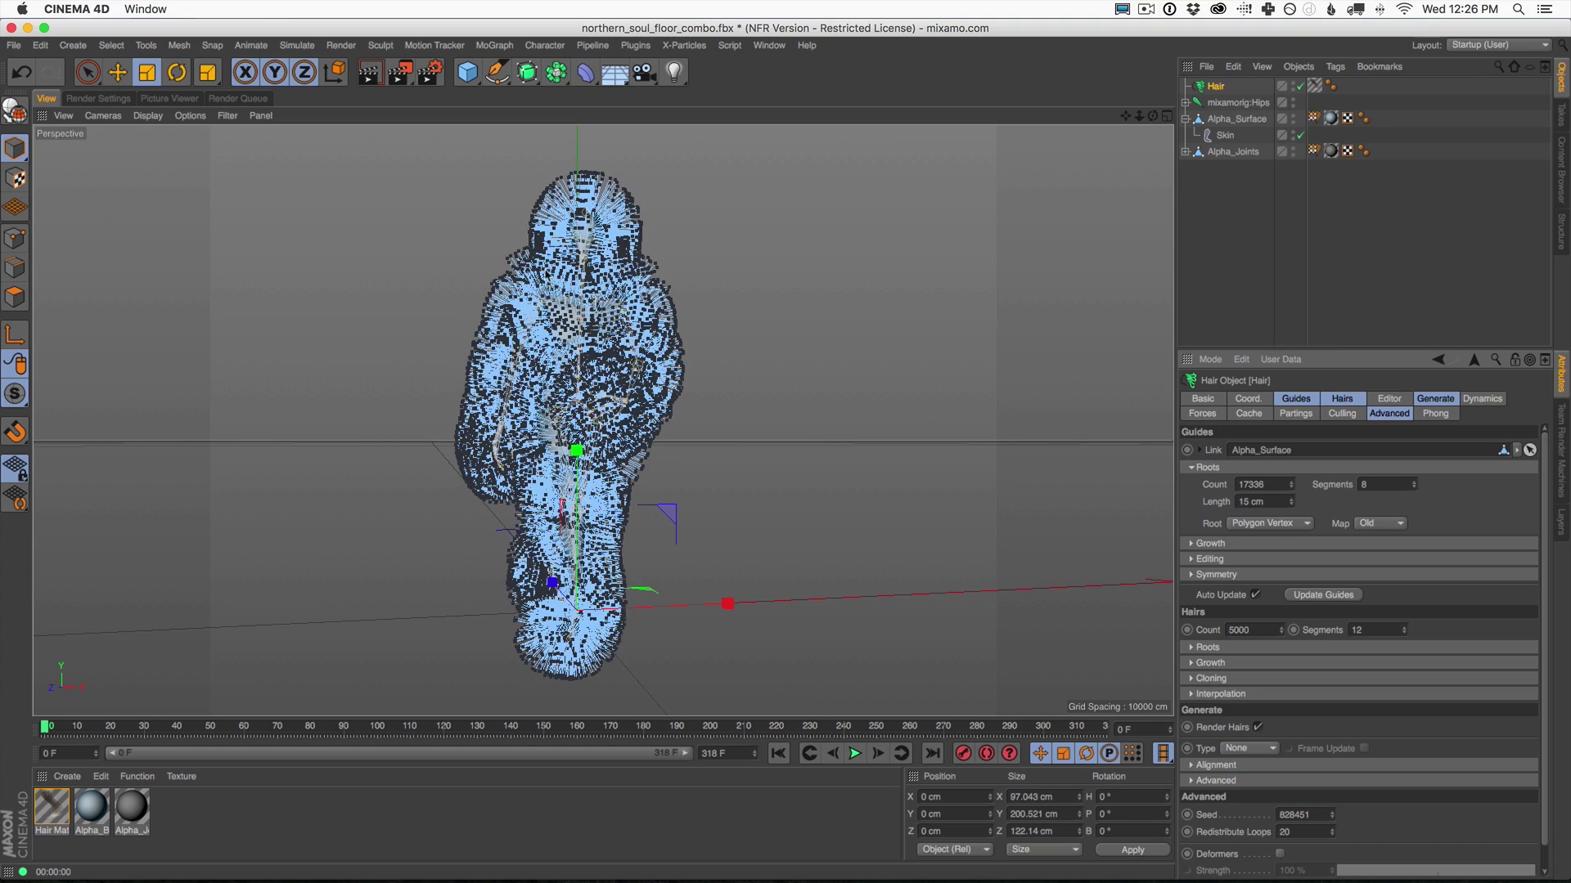
# Play the animation to check how the hair guides move, and return to the first frame.
pyautogui.keyDown('alt'); pyautogui.moveTo(589, 434); pyautogui.dragTo(646, 458); pyautogui.keyUp('alt')
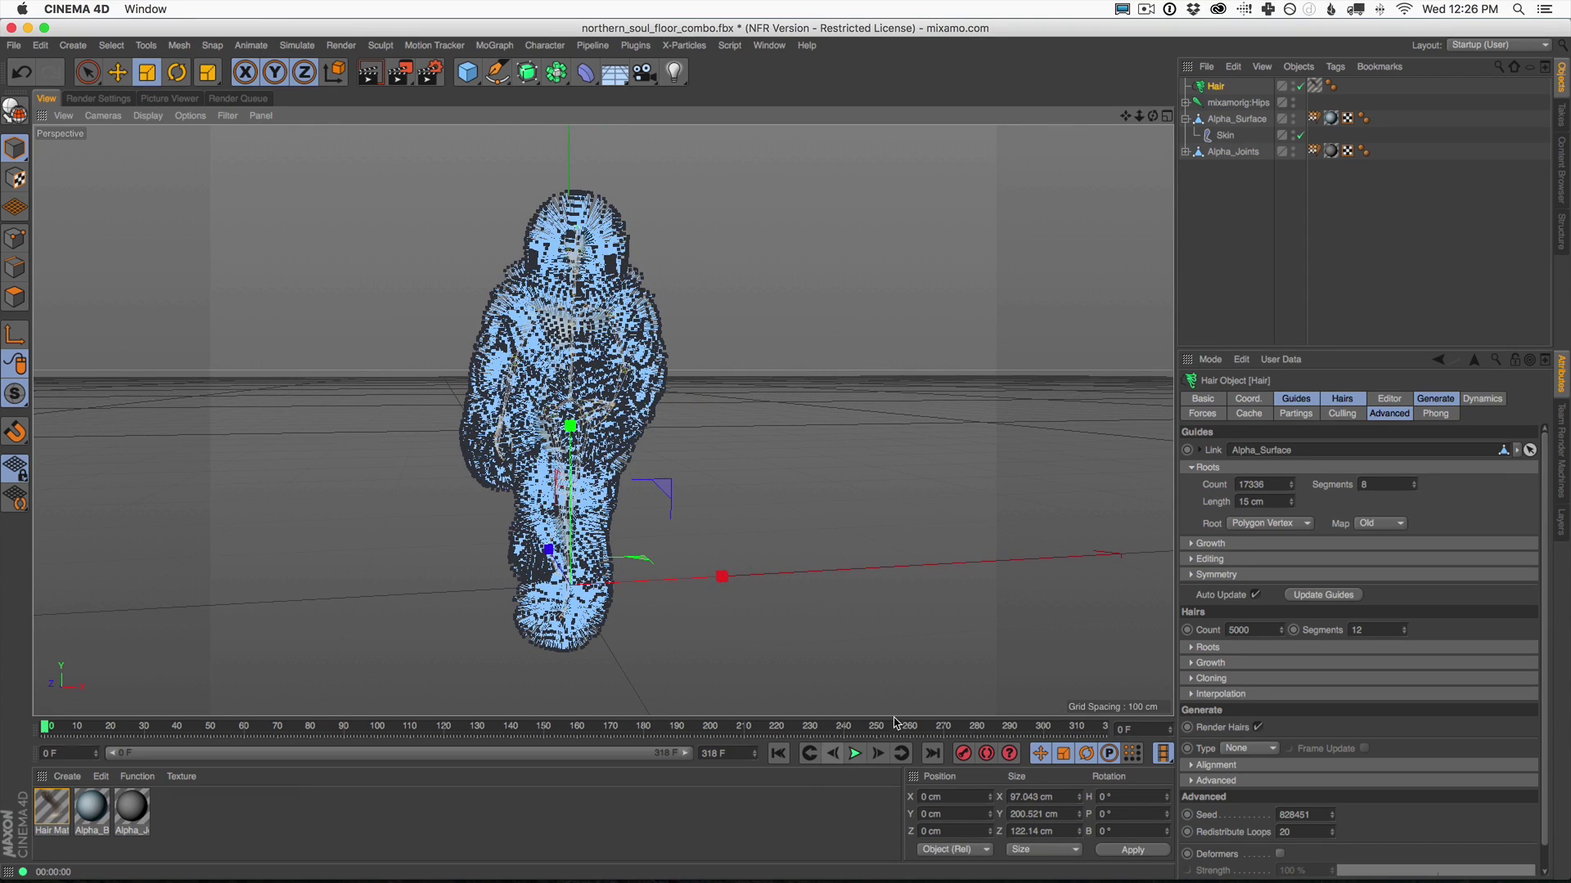
pyautogui.click(852, 754)
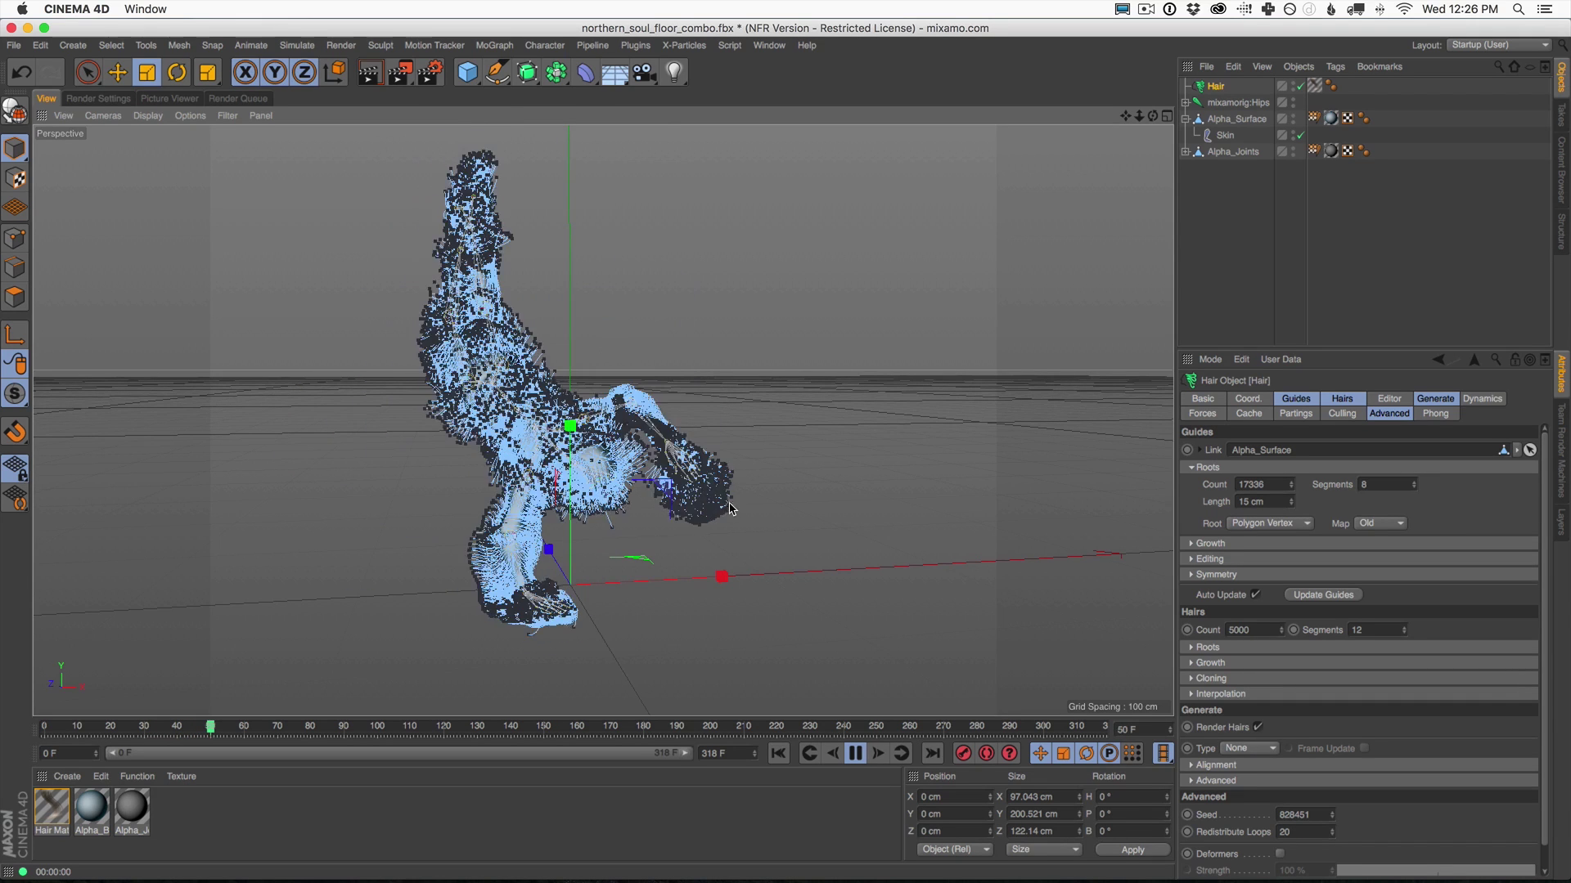
pyautogui.click(855, 753)
pyautogui.click(778, 753)
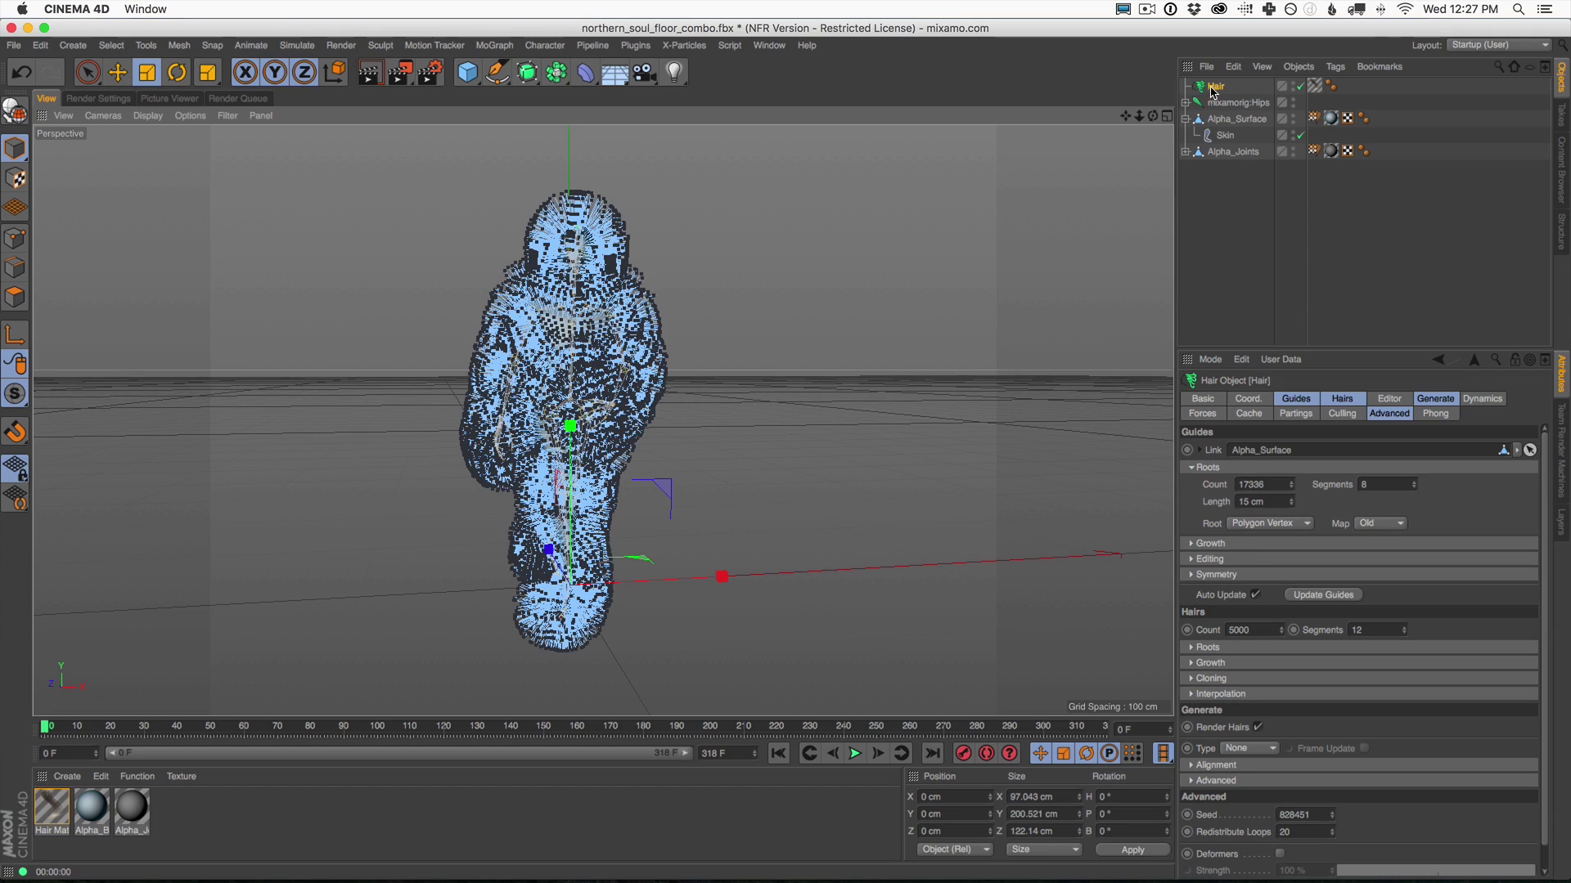
# Set the hair dynamics' Rest Mix and Rest Hold to 50% and play the animation to test them.
pyautogui.click(1478, 401)
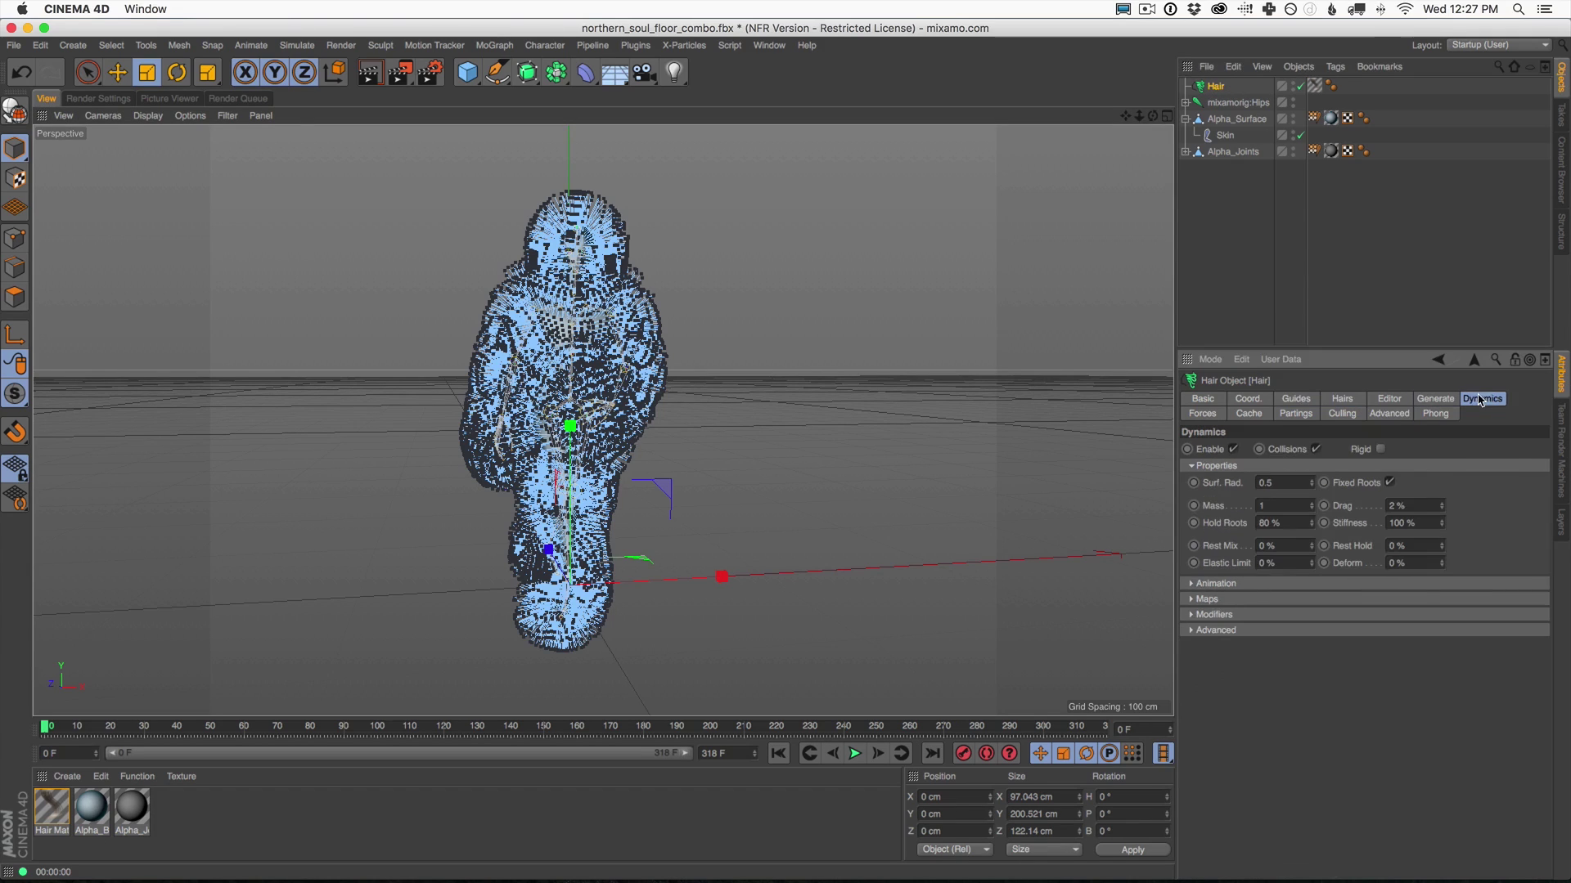
pyautogui.doubleClick(1282, 545)
pyautogui.doubleClick(1417, 544)
pyautogui.click(855, 754)
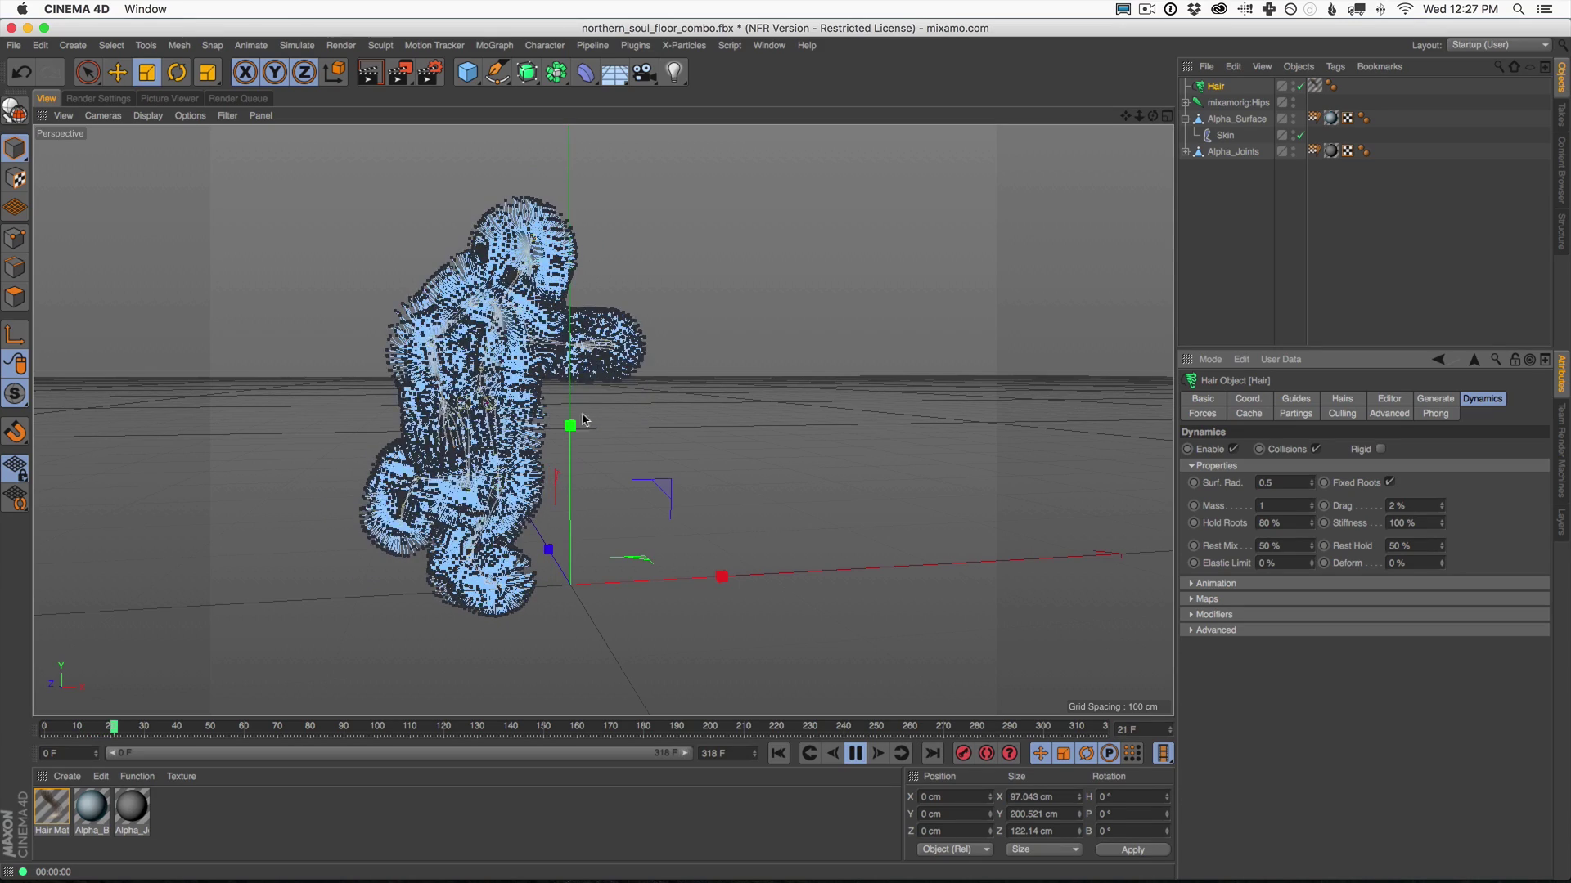
pyautogui.scroll(3, 615, 317)
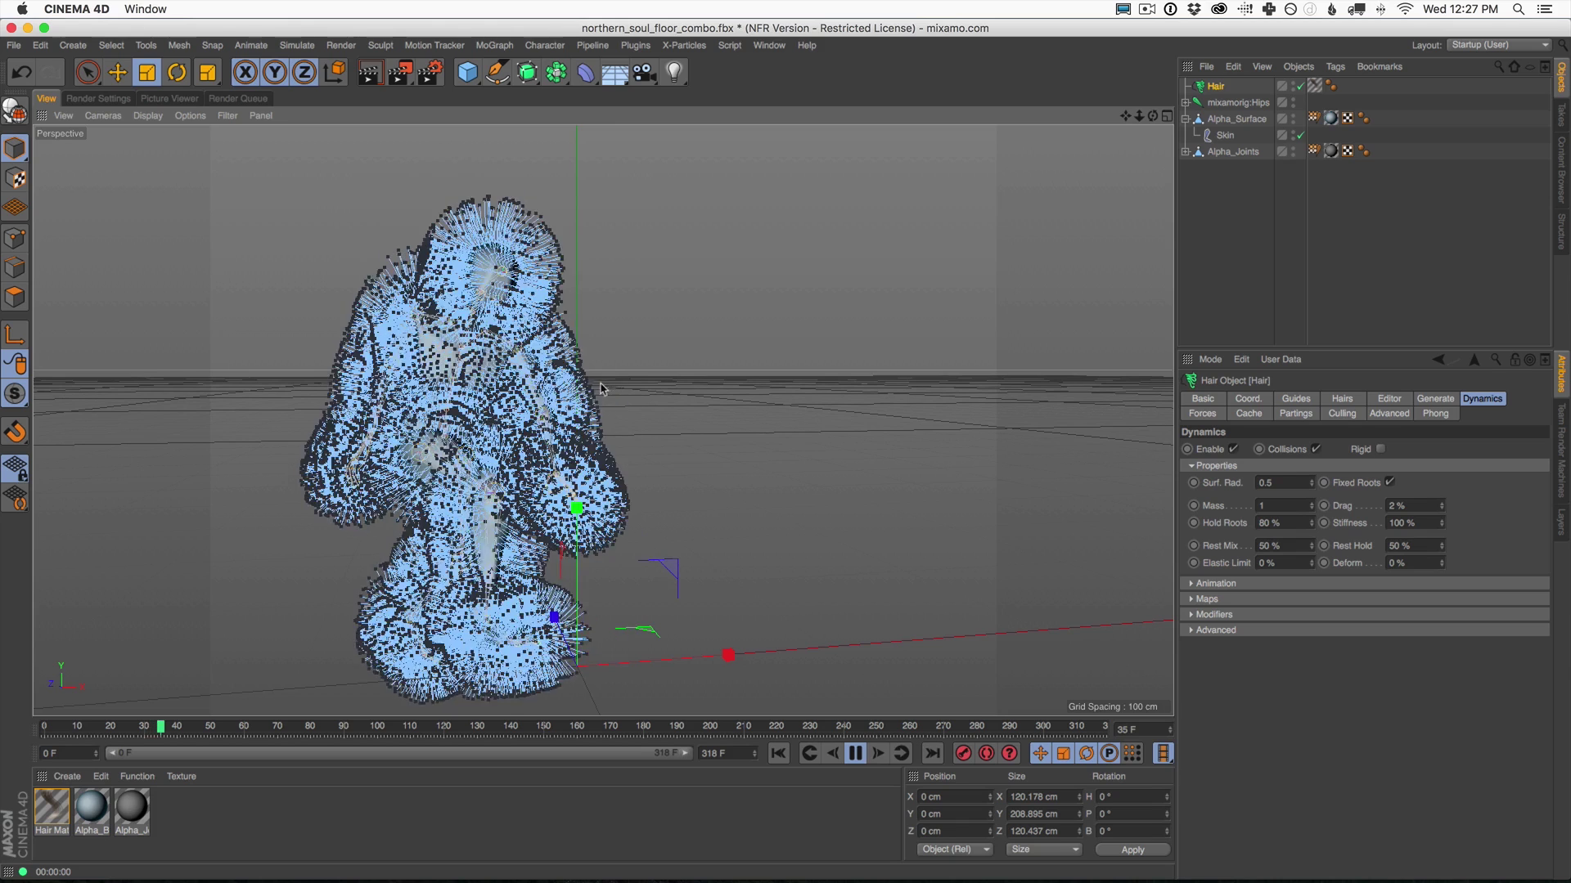
pyautogui.click(854, 753)
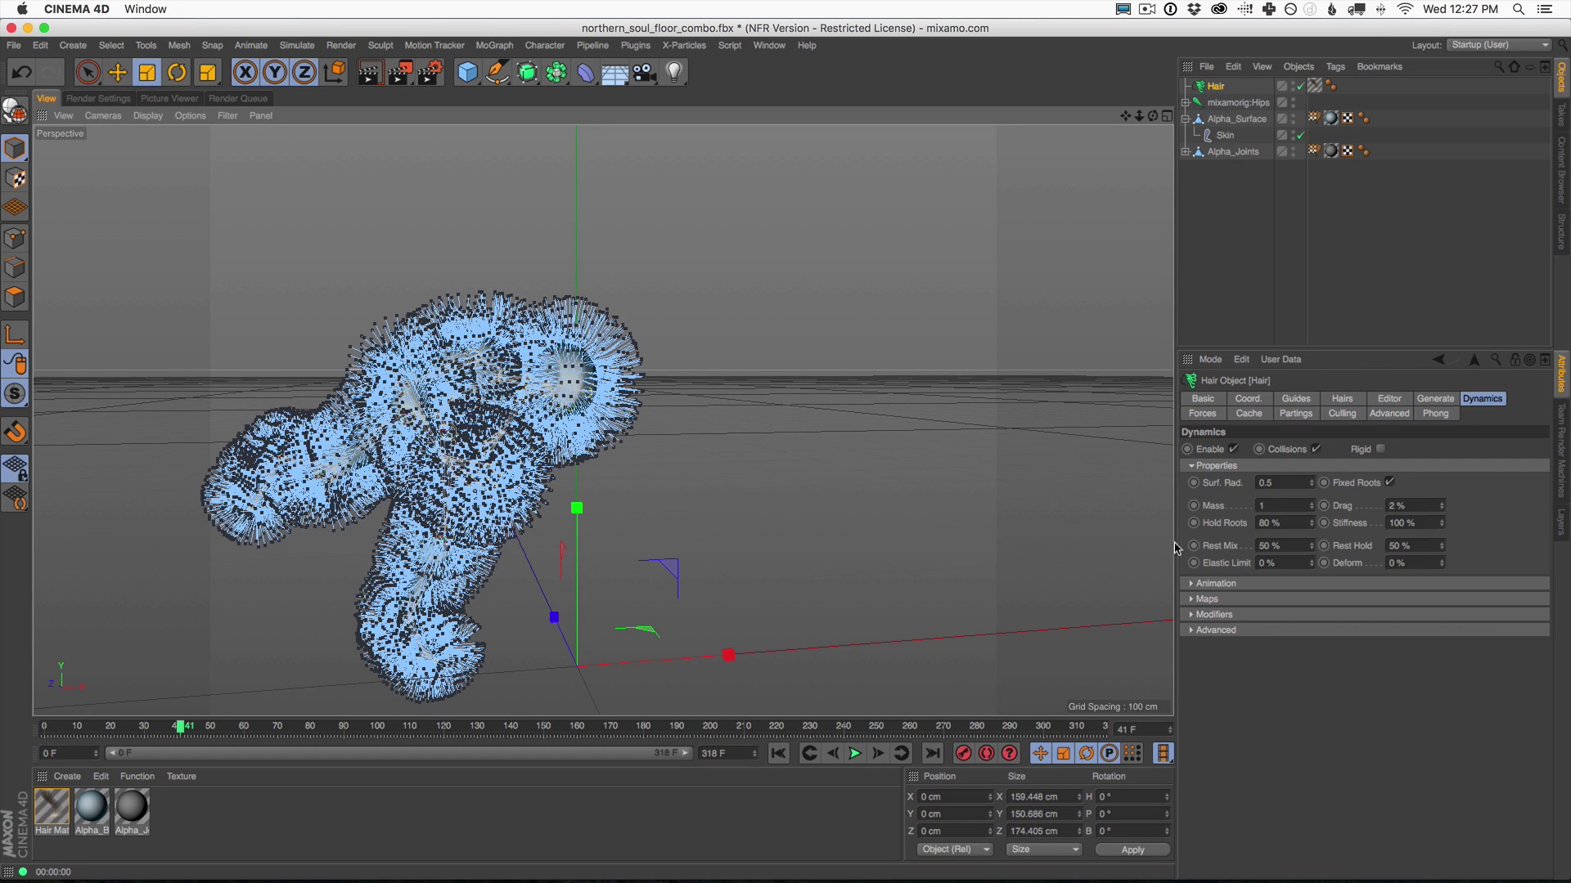
# Try 20% for the hair's Rest Mix and Rest Hold, replaying the animation from the start and test rendering the view.
pyautogui.click(1287, 546)
pyautogui.press('Tab')
pyautogui.click(778, 754)
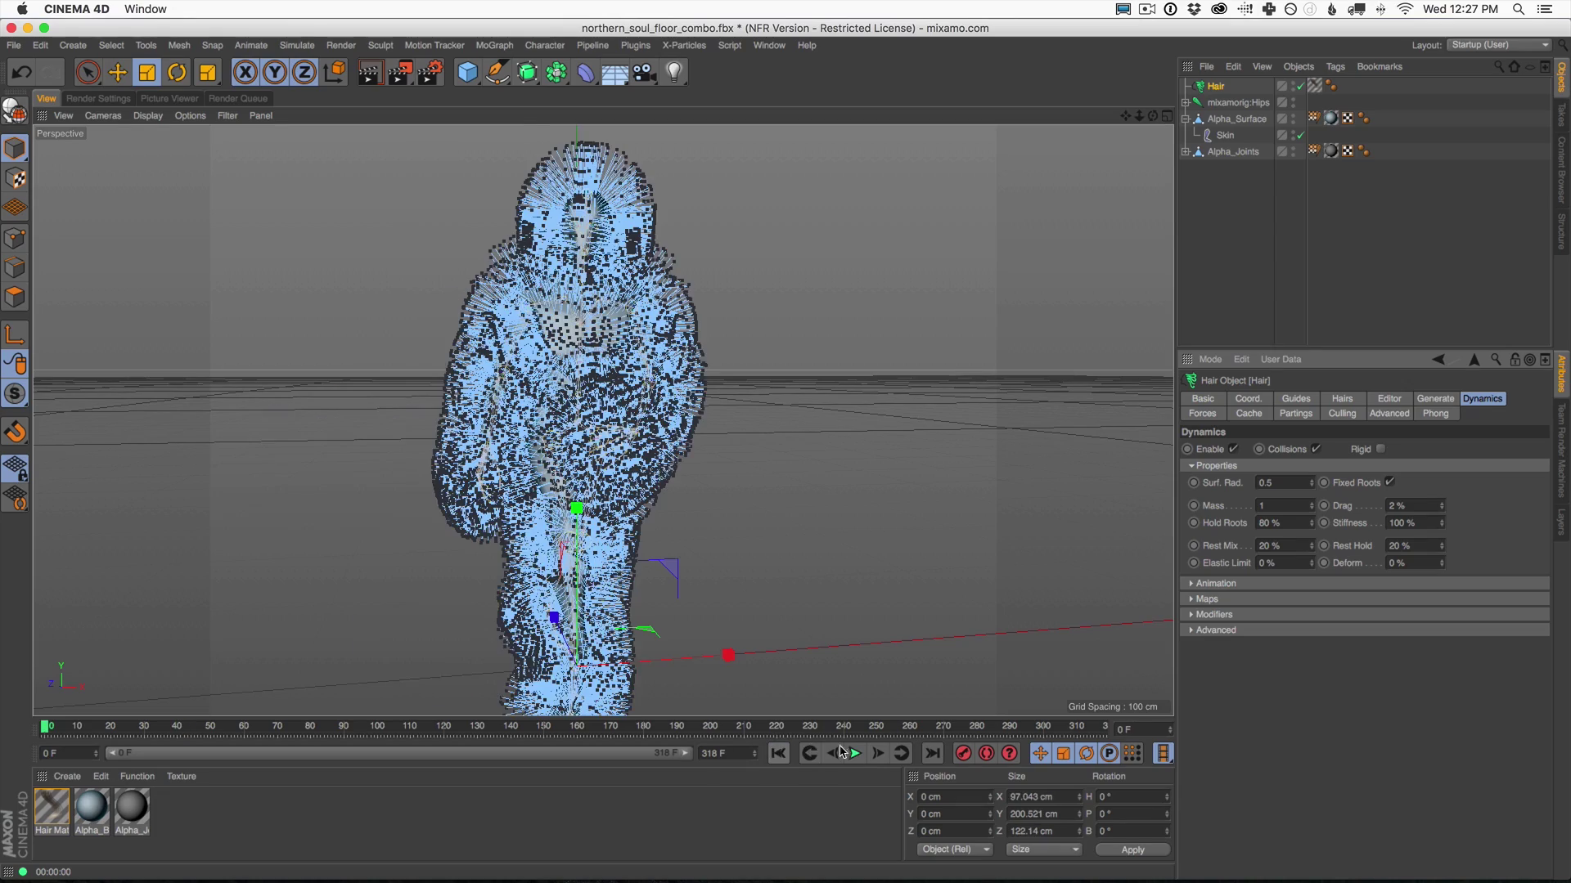
pyautogui.click(855, 753)
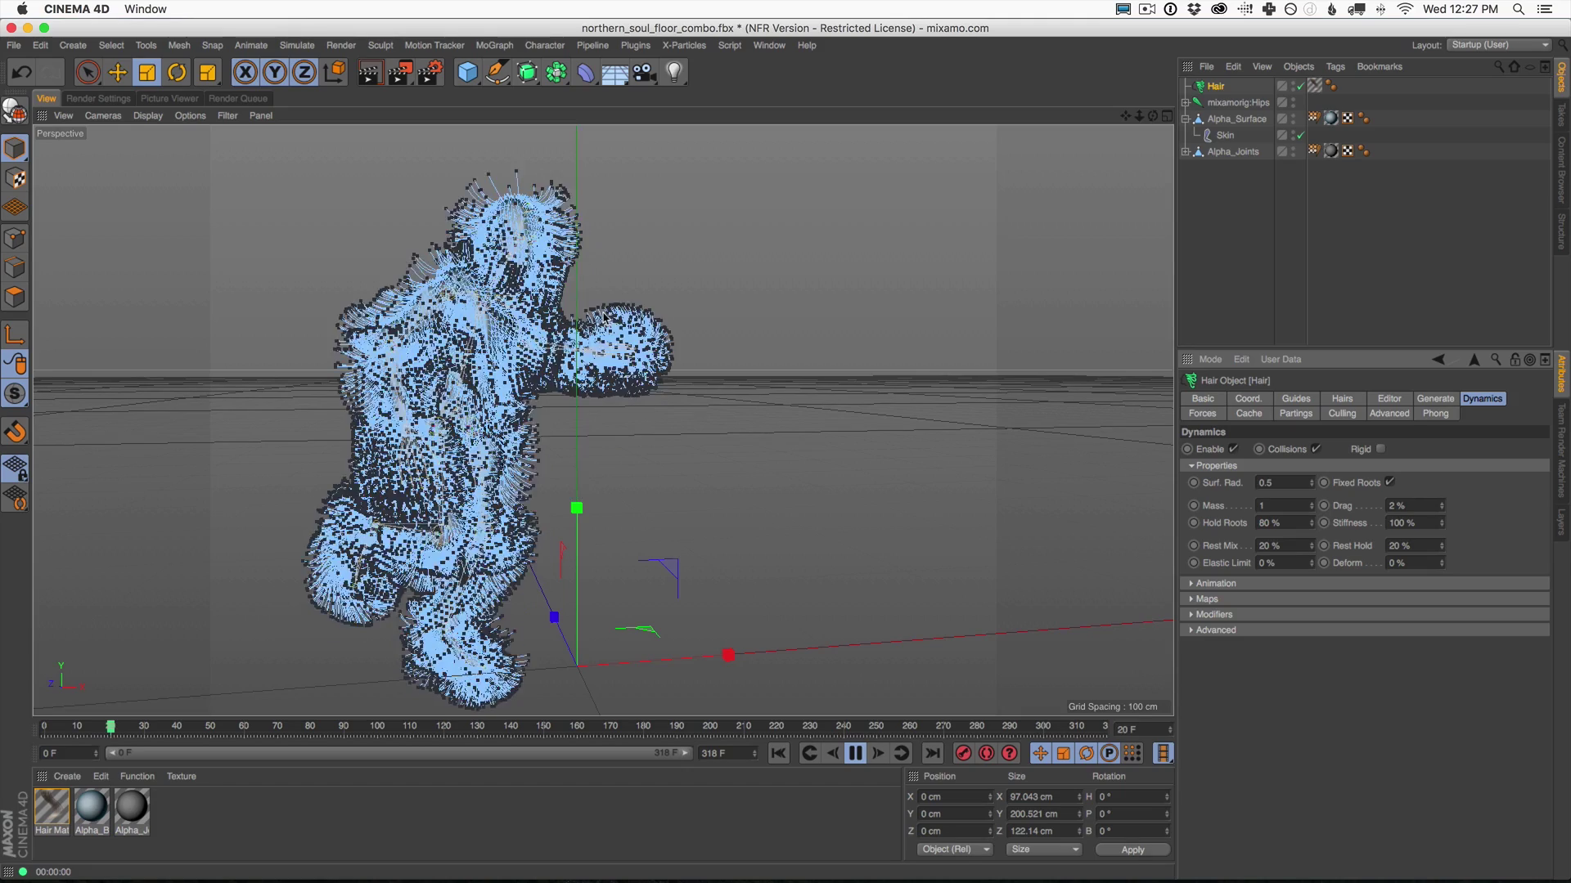
pyautogui.click(966, 597)
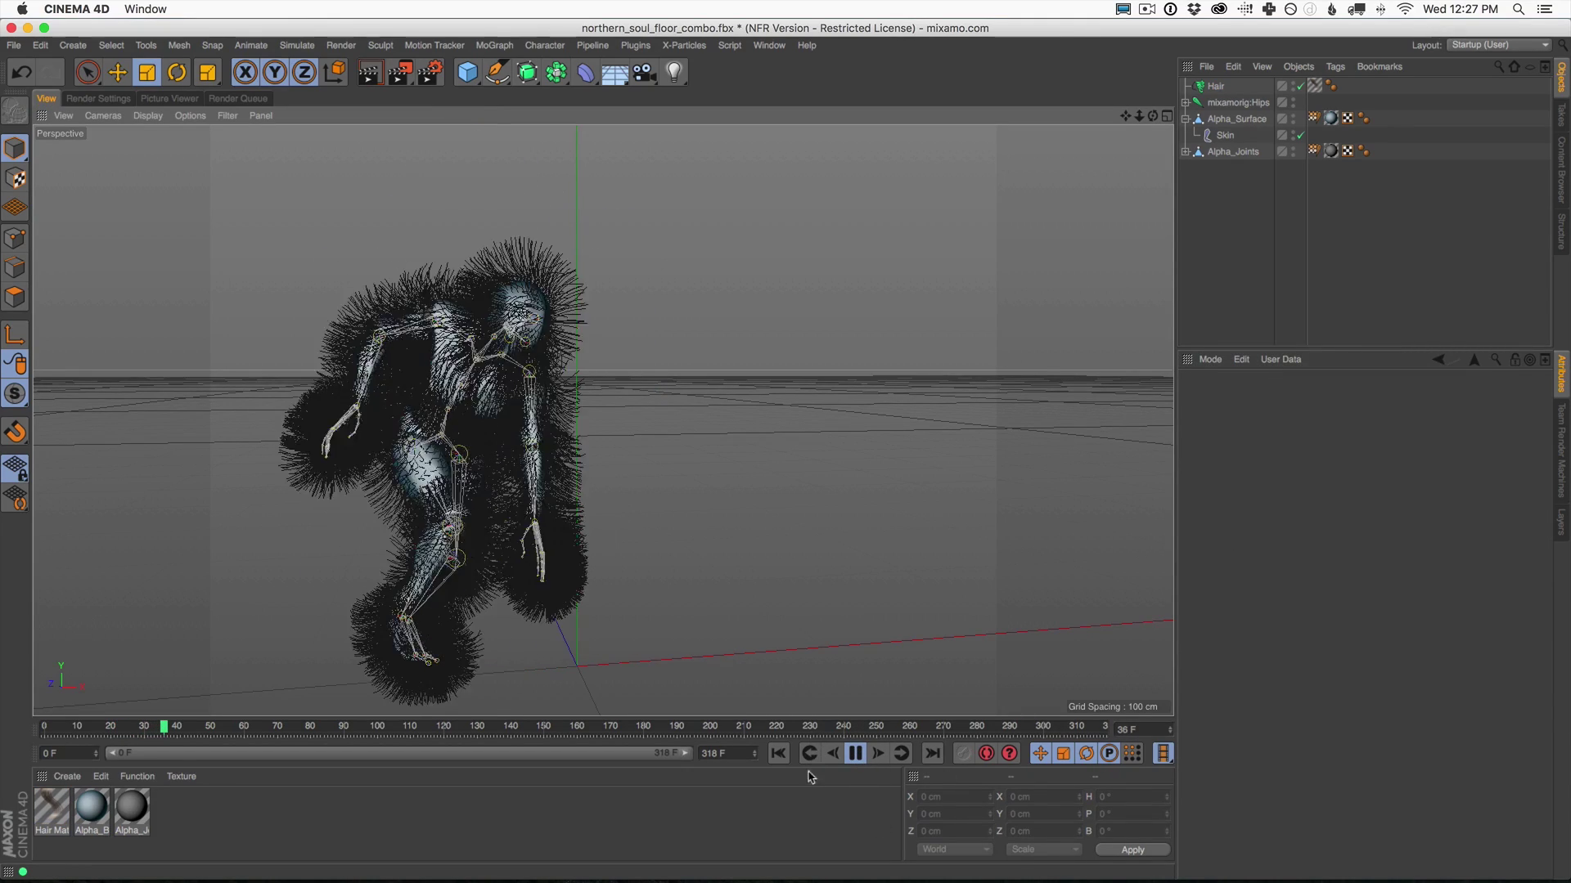
pyautogui.click(856, 756)
pyautogui.click(371, 73)
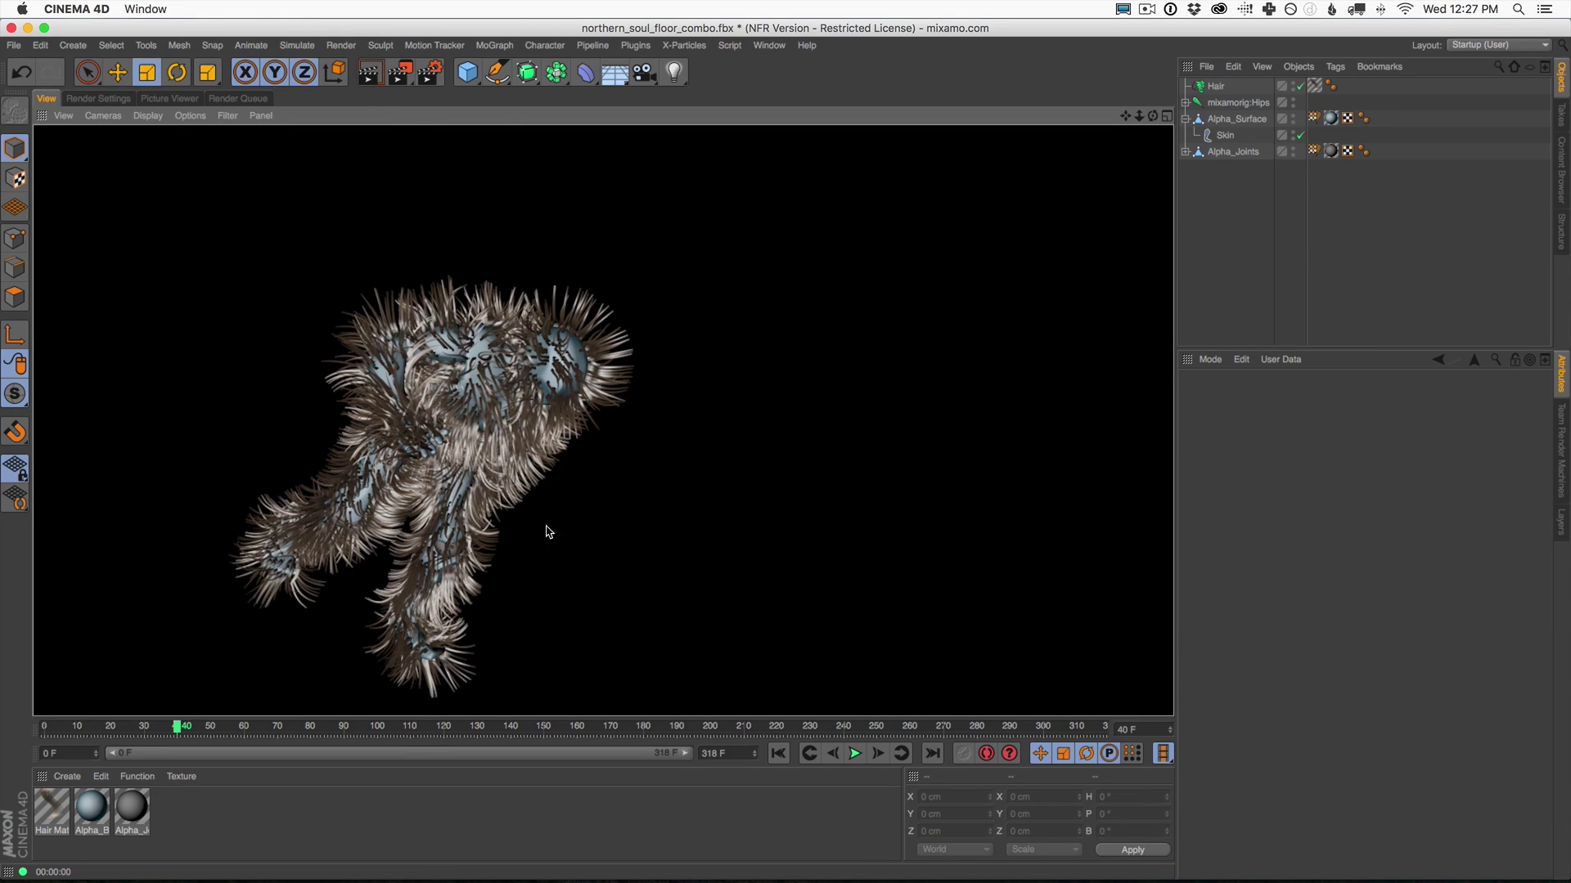
# Set the hair's Rest Mix and Rest Hold to 30%, and check the motion with playback and a viewport render.
pyautogui.click(1214, 87)
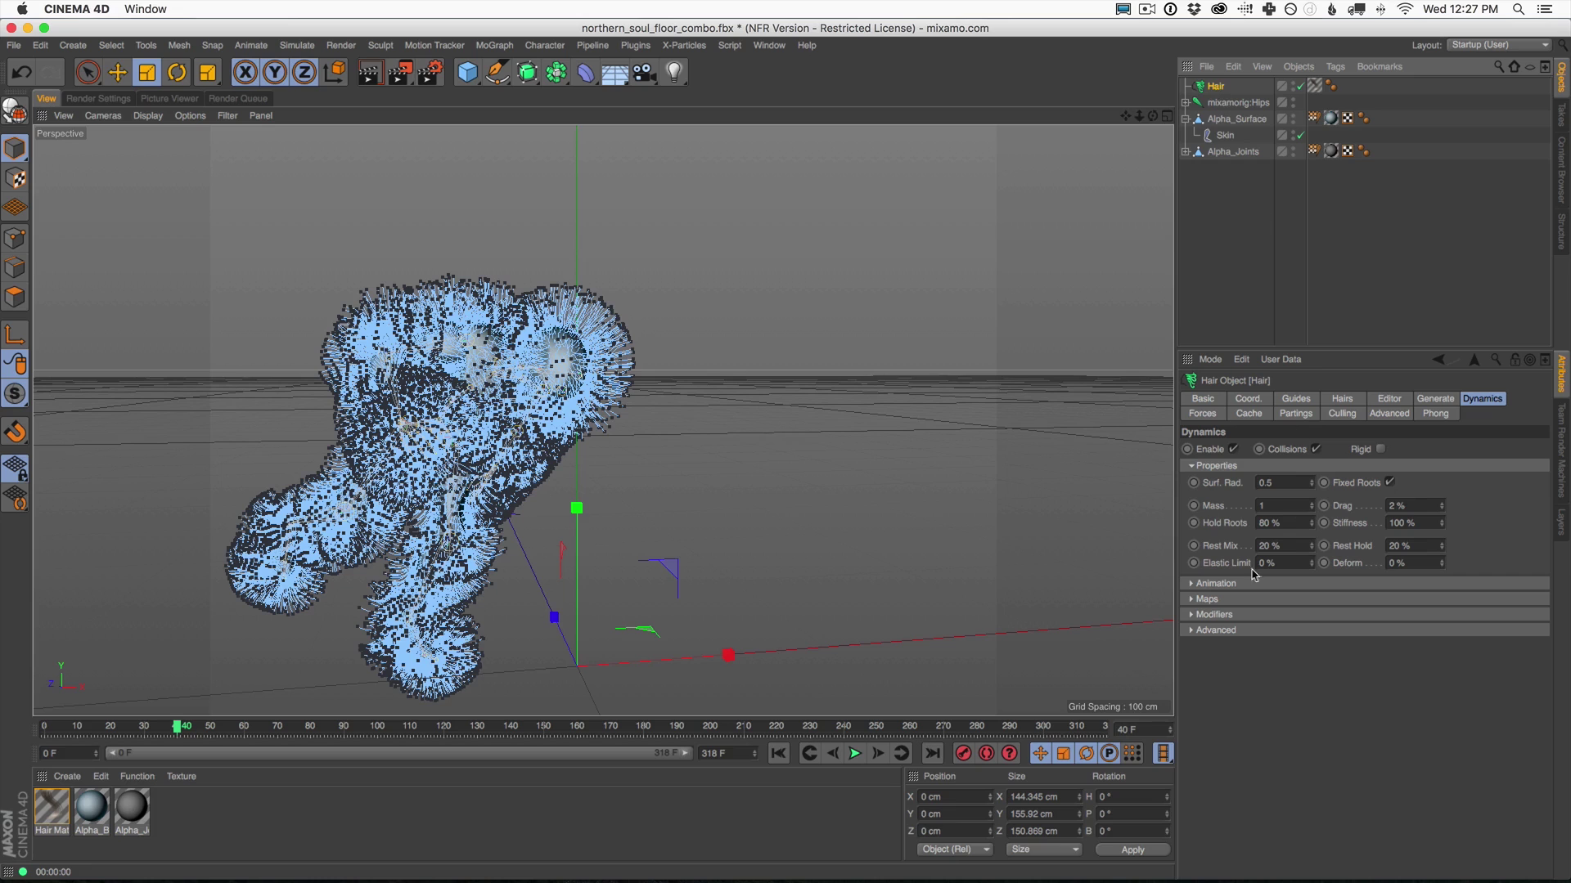
pyautogui.moveTo(1300, 545); pyautogui.dragTo(1132, 492)
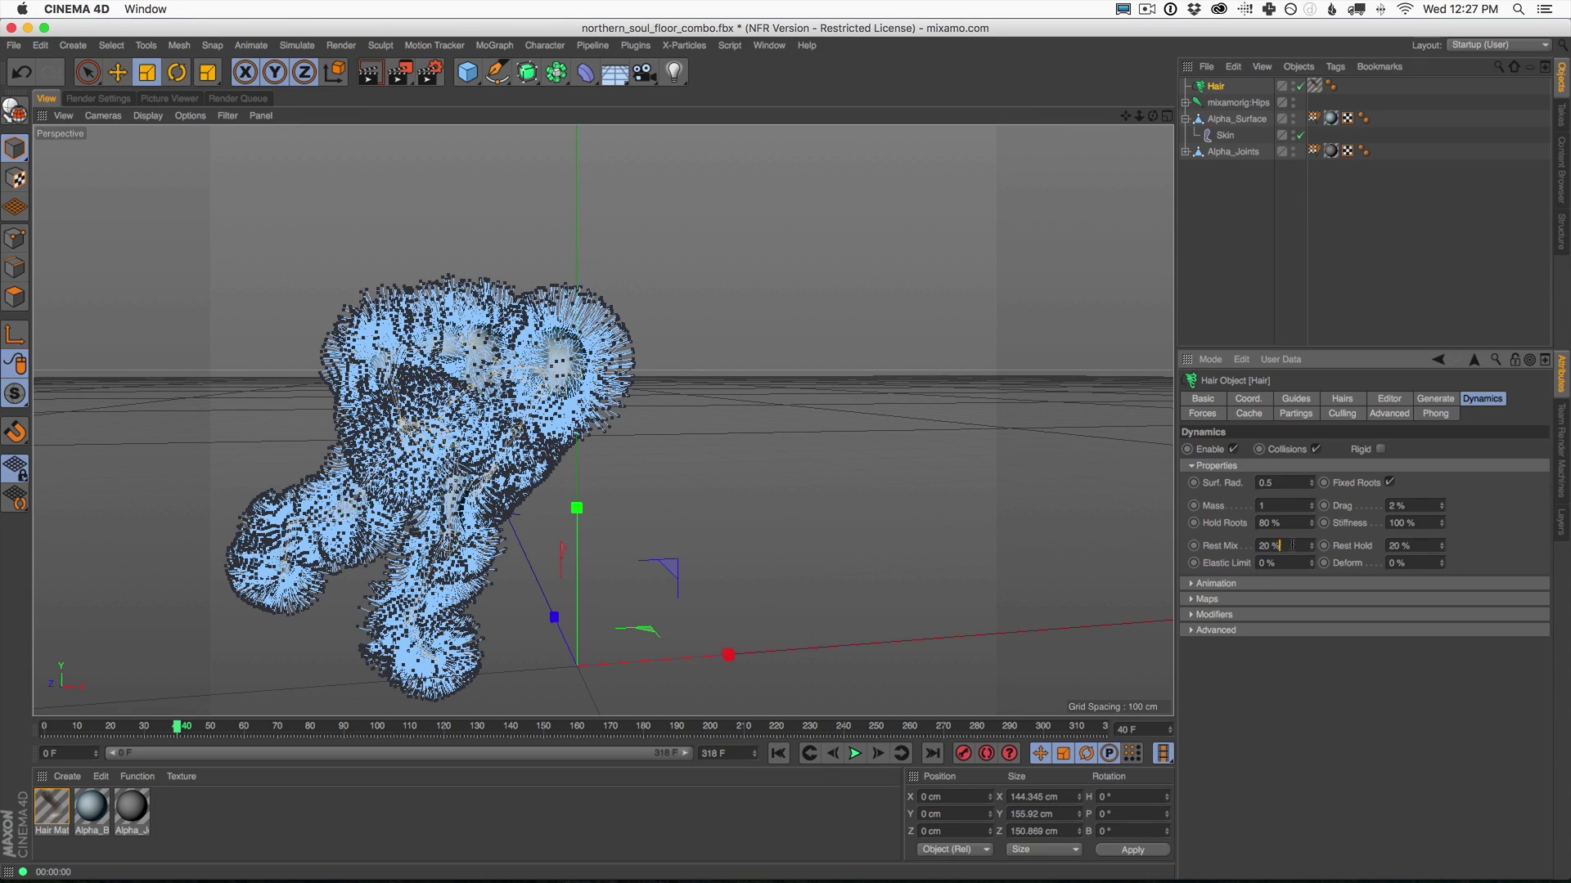
pyautogui.write('30')
pyautogui.press('Tab')
pyautogui.write('3')
pyautogui.click(855, 753)
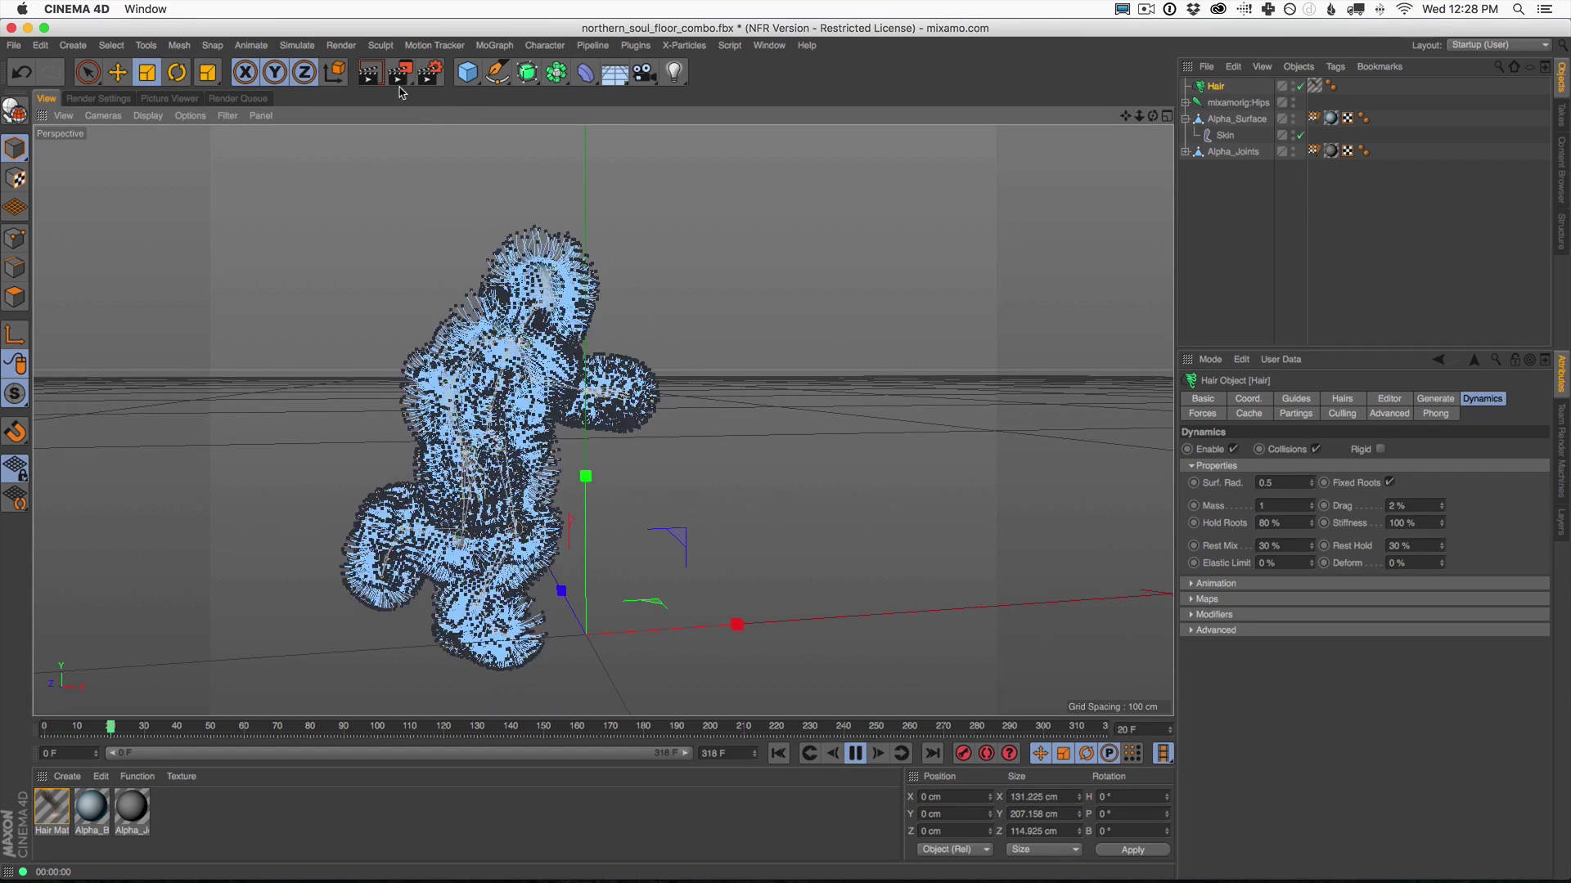
pyautogui.click(370, 74)
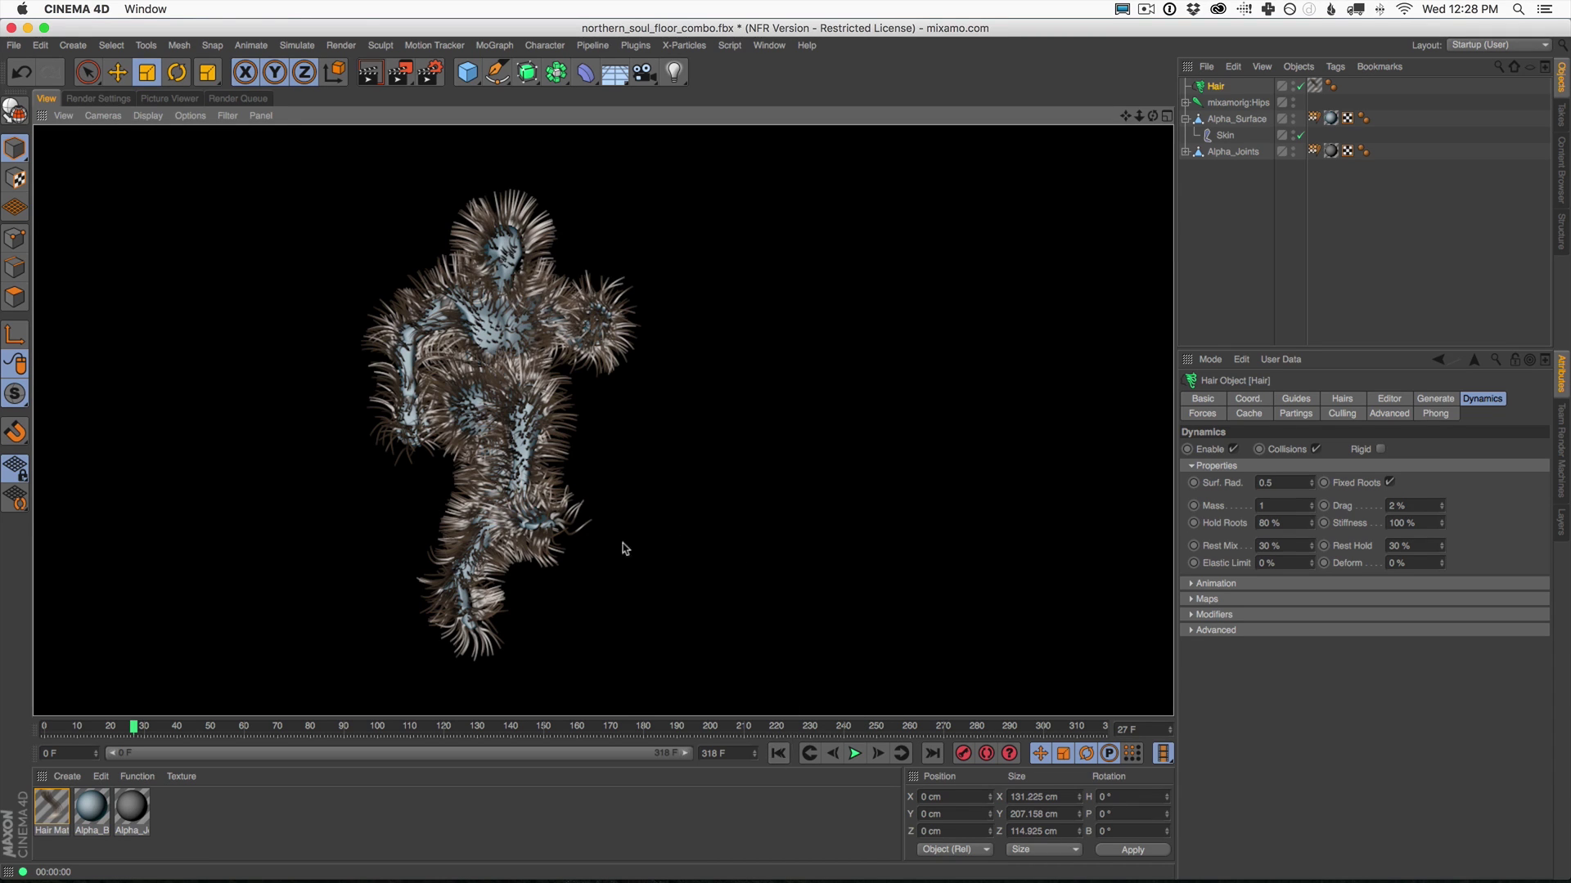
# At the first frame, try a hair count of 200 and render the view.
pyautogui.click(779, 752)
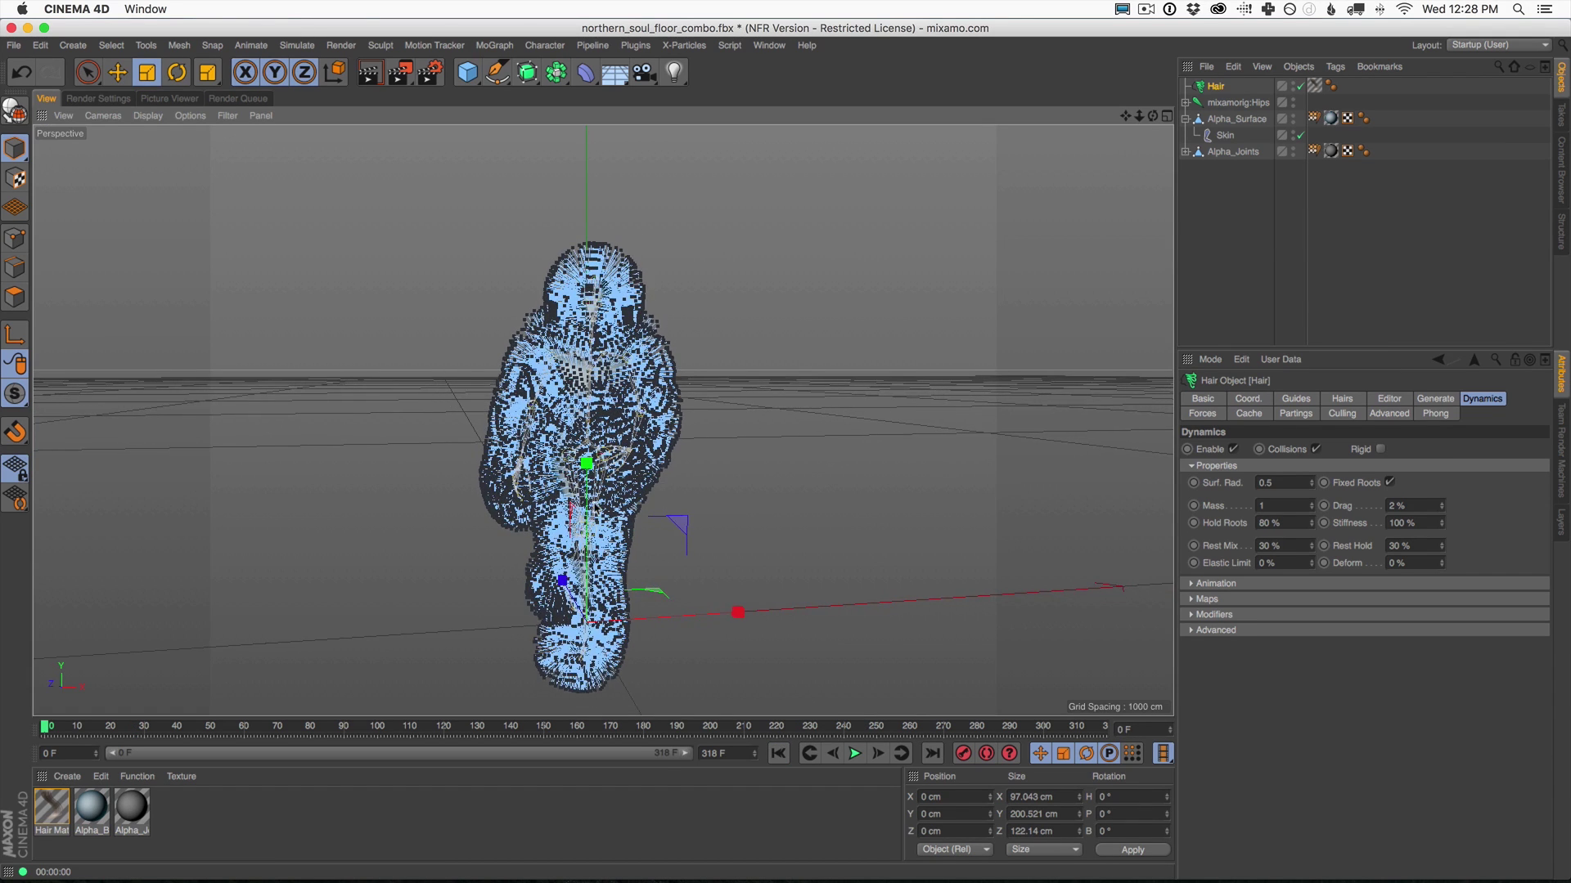
pyautogui.keyDown('alt'); pyautogui.moveTo(610, 458); pyautogui.dragTo(609, 446); pyautogui.keyUp('alt')
pyautogui.keyDown('alt'); pyautogui.moveTo(609, 446); pyautogui.dragTo(632, 439, button='right'); pyautogui.keyUp('alt')
pyautogui.keyDown('alt'); pyautogui.moveTo(604, 448); pyautogui.dragTo(609, 445); pyautogui.keyUp('alt')
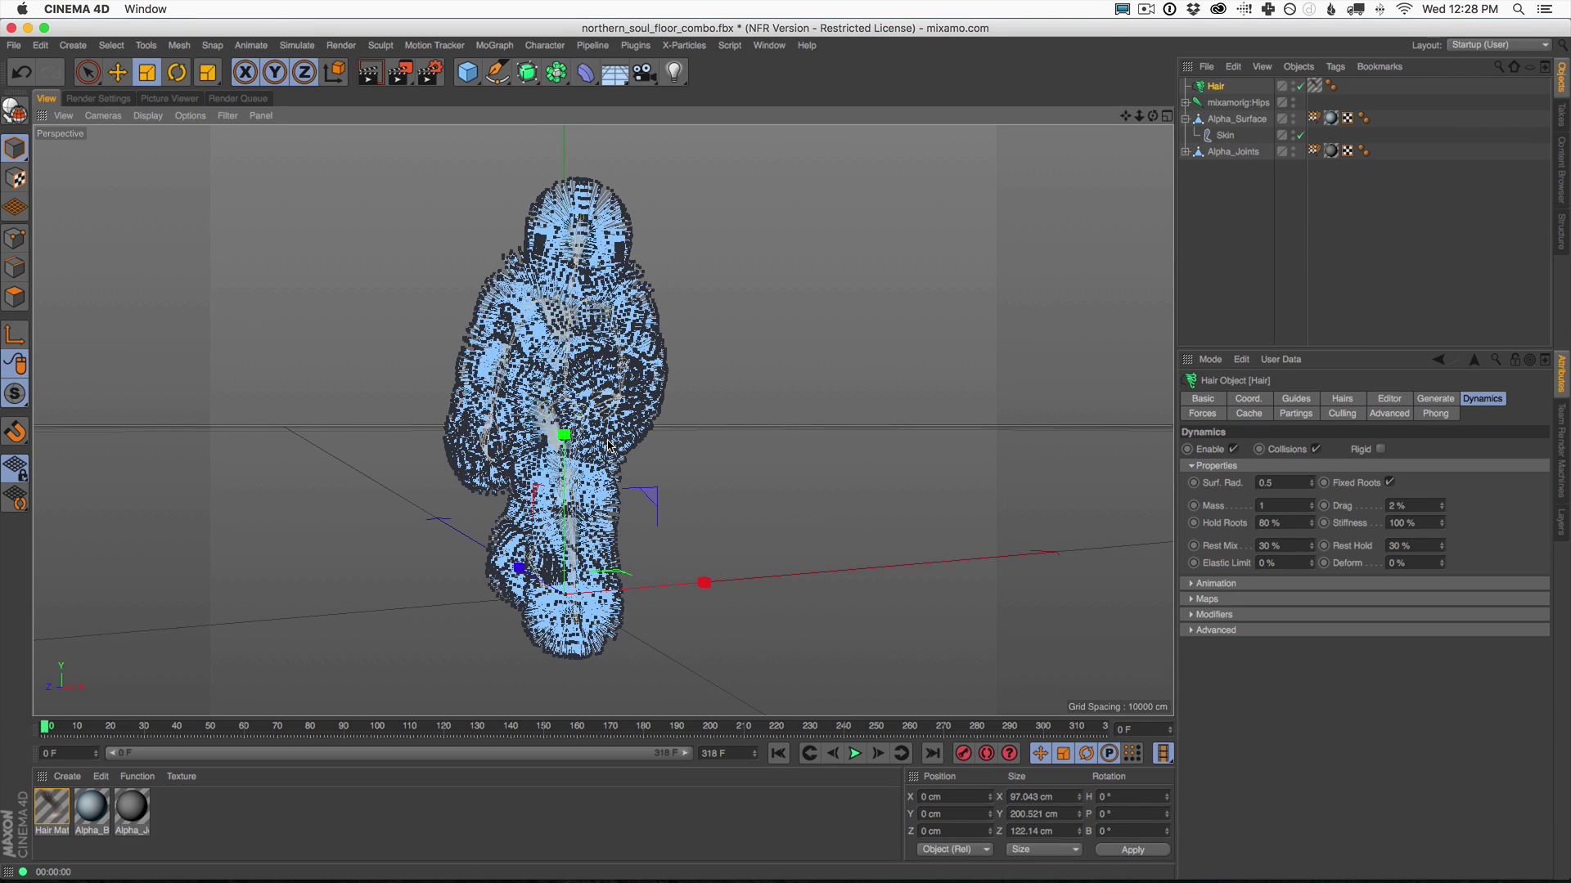
pyautogui.click(1216, 87)
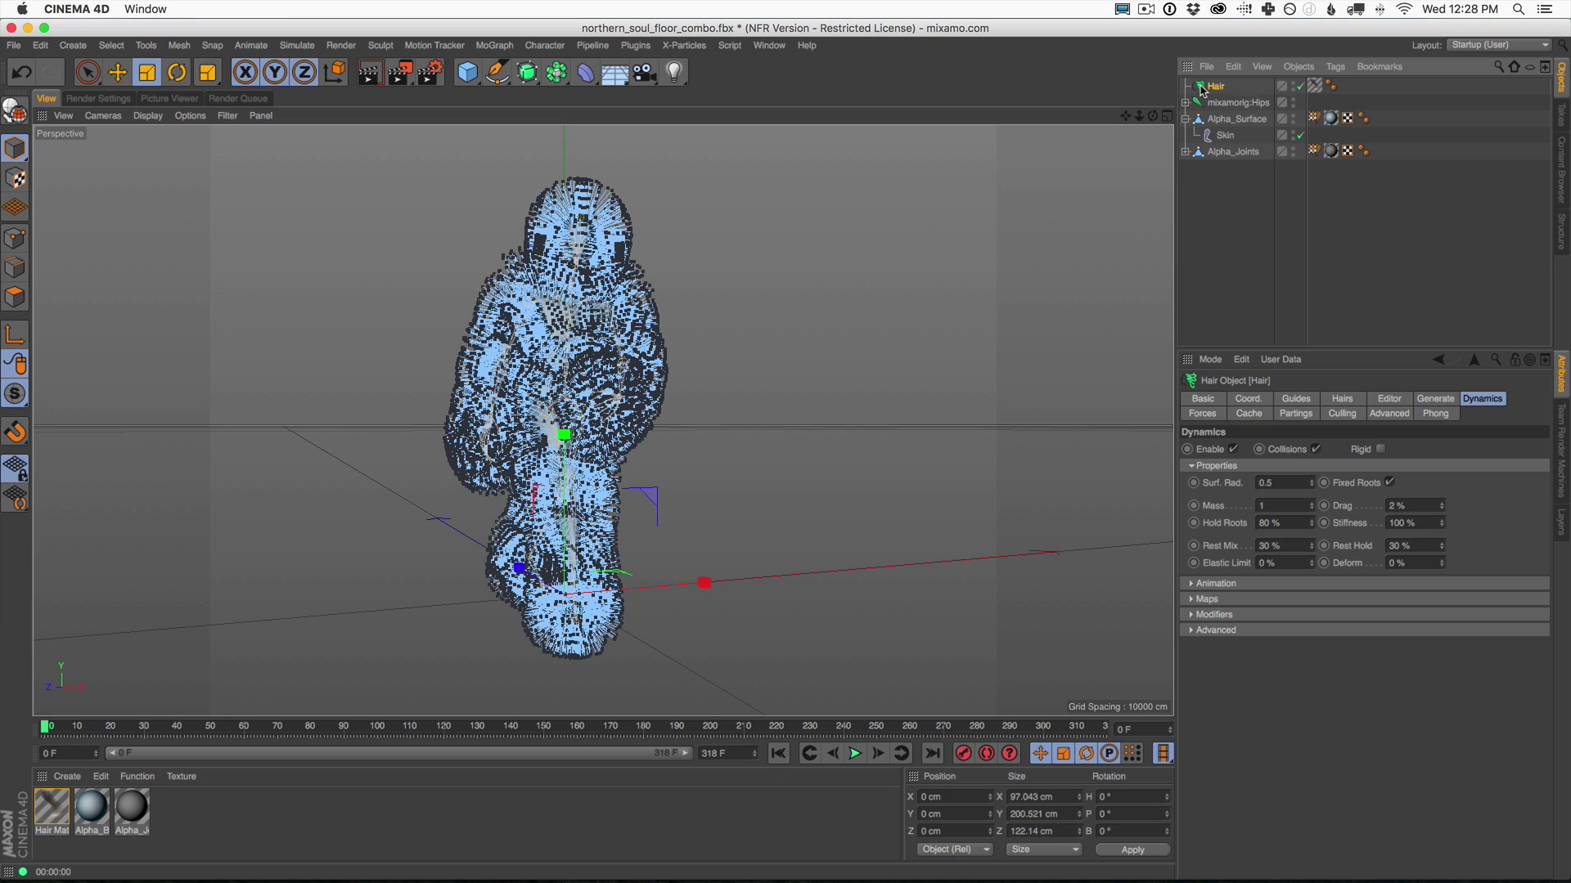
pyautogui.click(1344, 398)
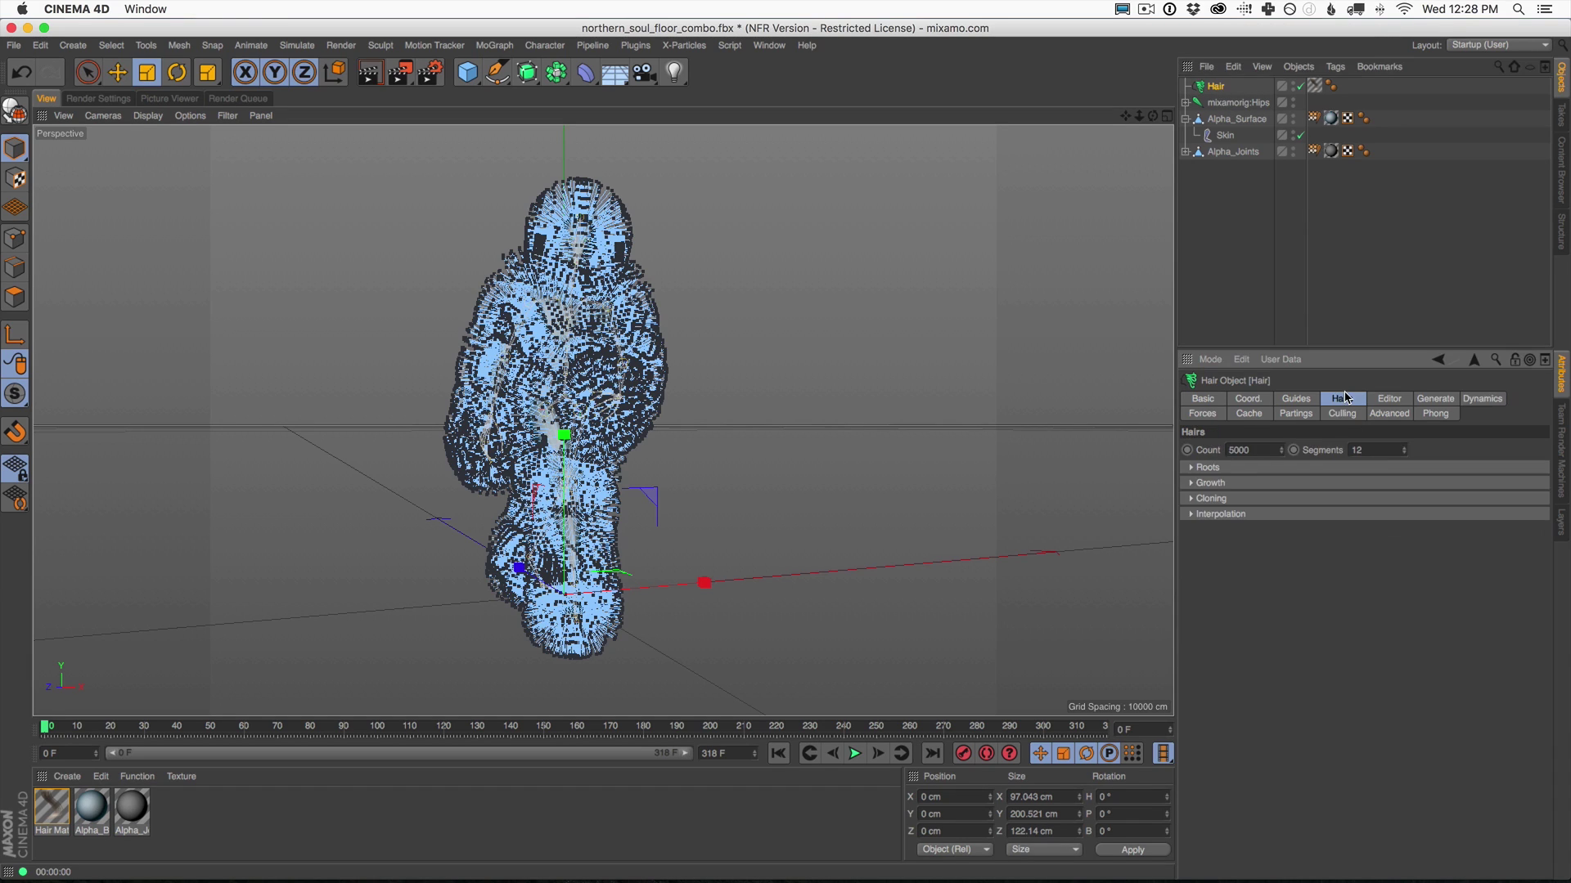
pyautogui.click(1258, 449)
pyautogui.write('2')
pyautogui.click(371, 74)
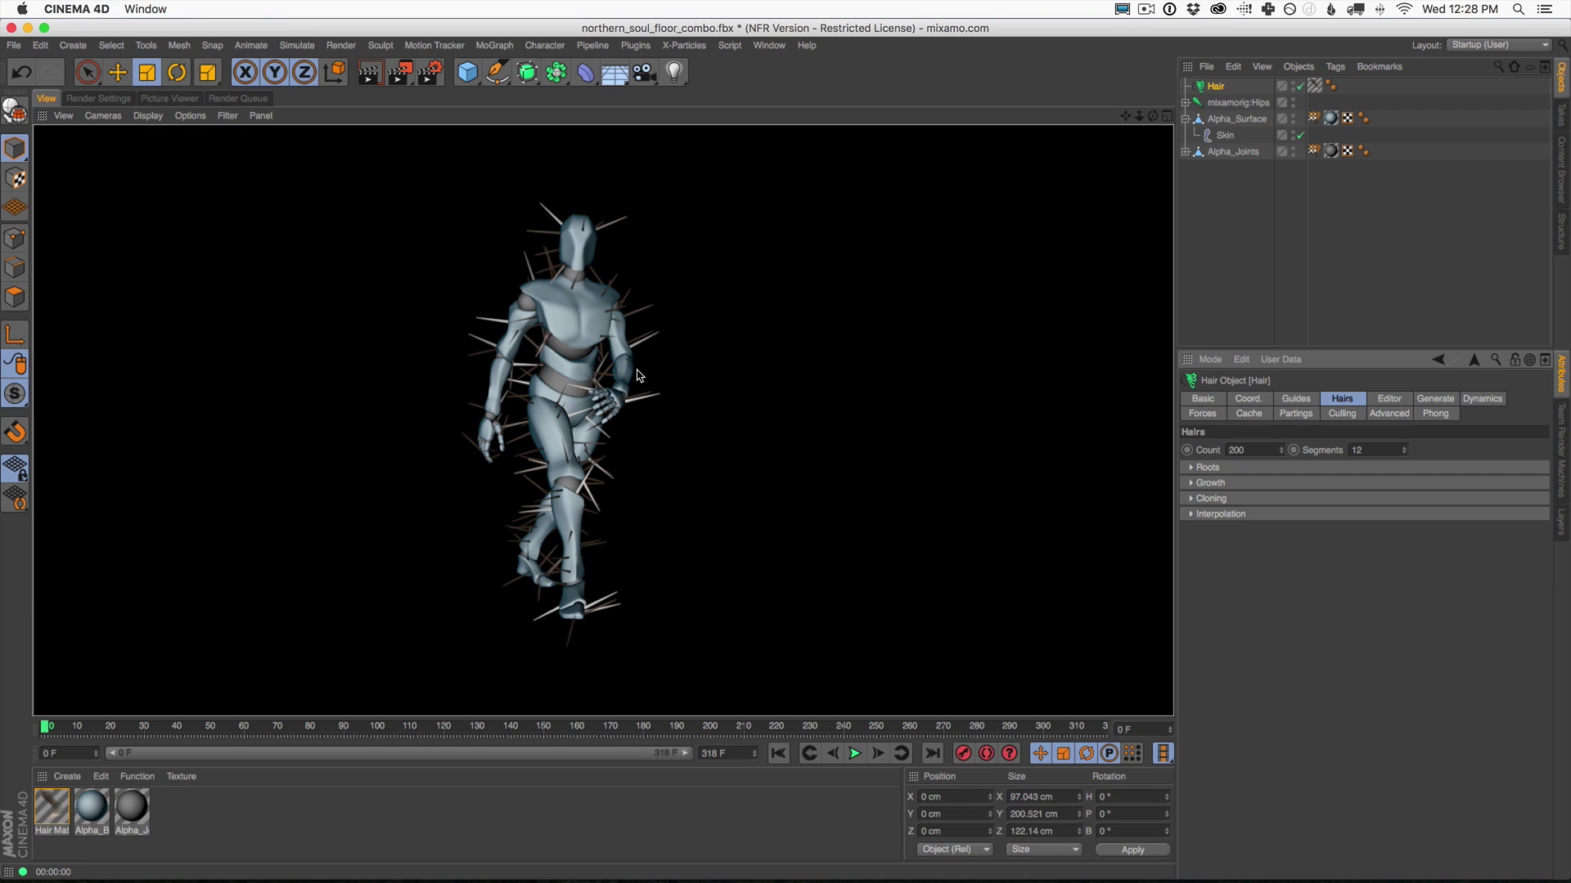
# Set the hair count to 20000 and render the view.
pyautogui.moveTo(1260, 449); pyautogui.dragTo(1144, 435)
pyautogui.write('20000')
pyautogui.press('Return')
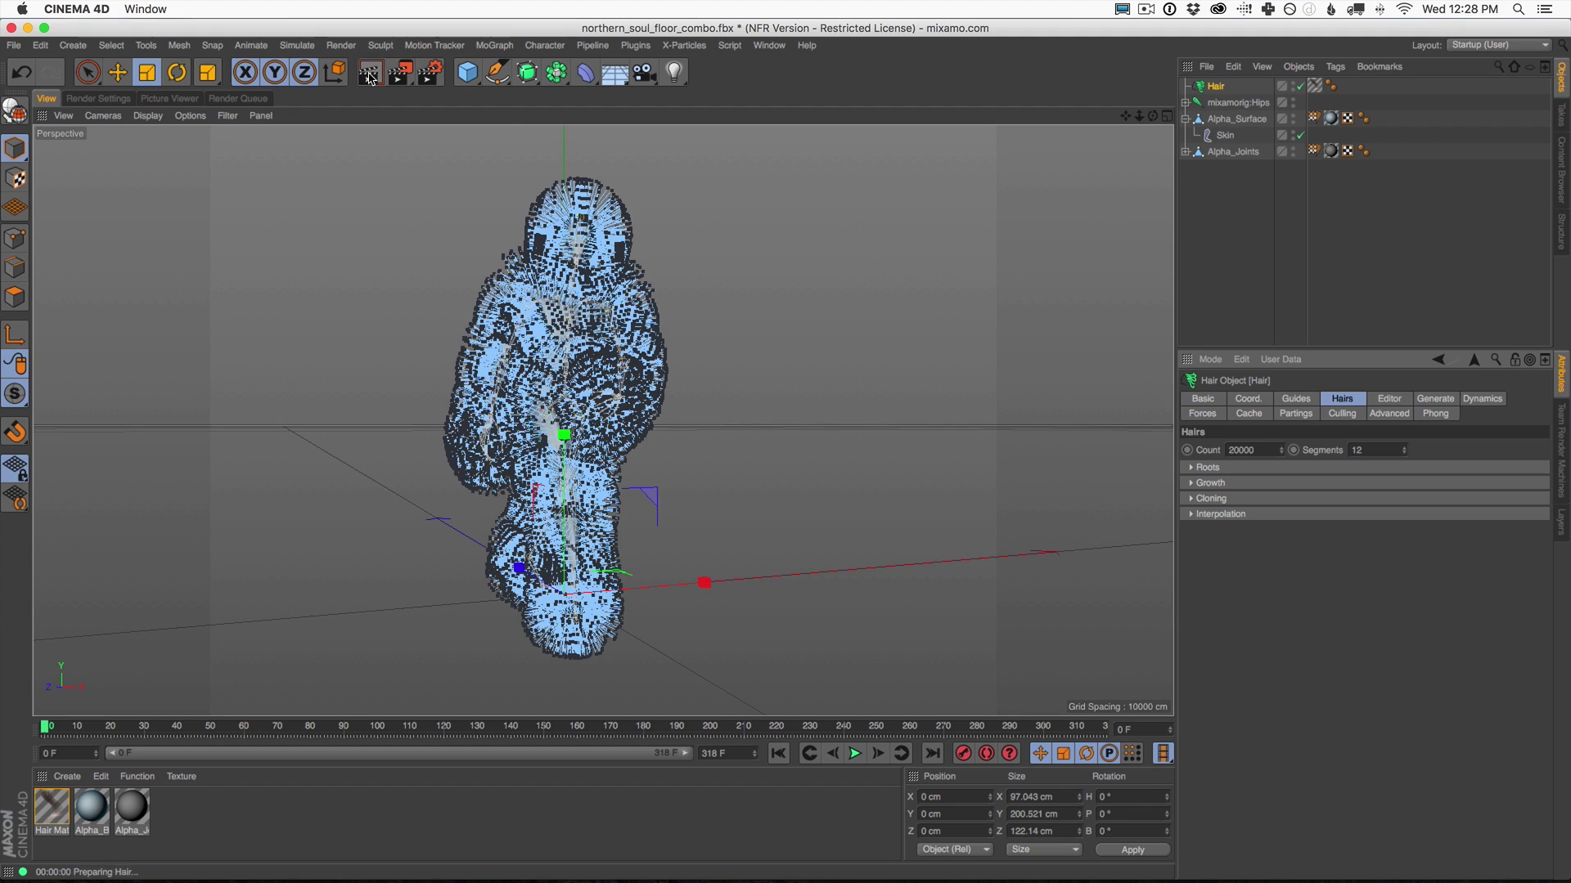
pyautogui.click(371, 75)
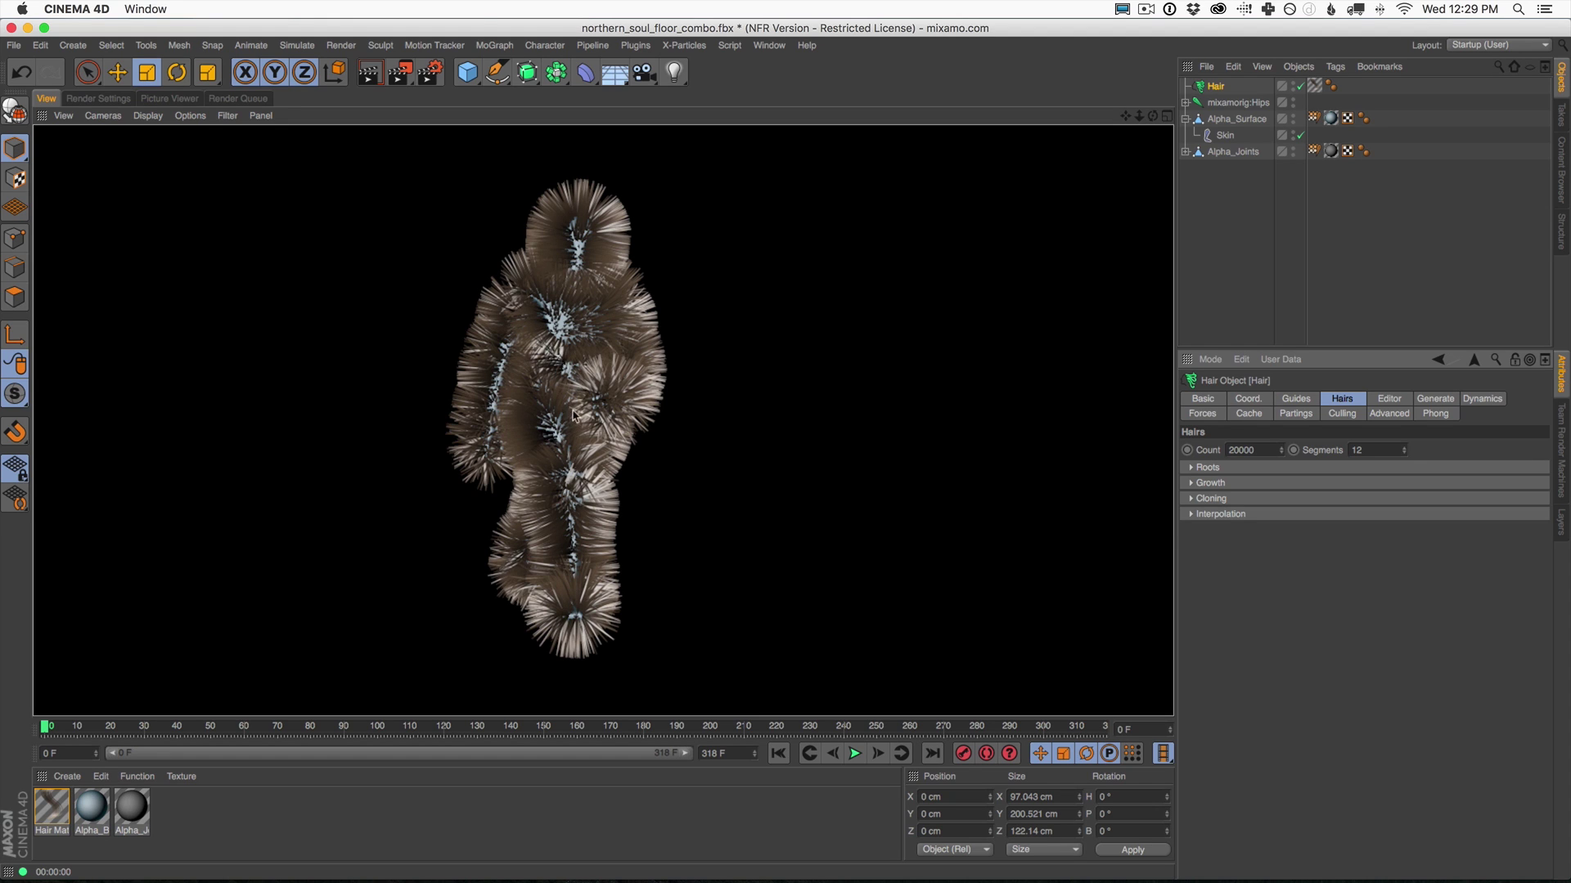
# Add an omni light above and in front of the character at about X 26, Y 198, Z -161 cm, and test render the view.
pyautogui.moveTo(678, 72); pyautogui.dragTo(744, 96)
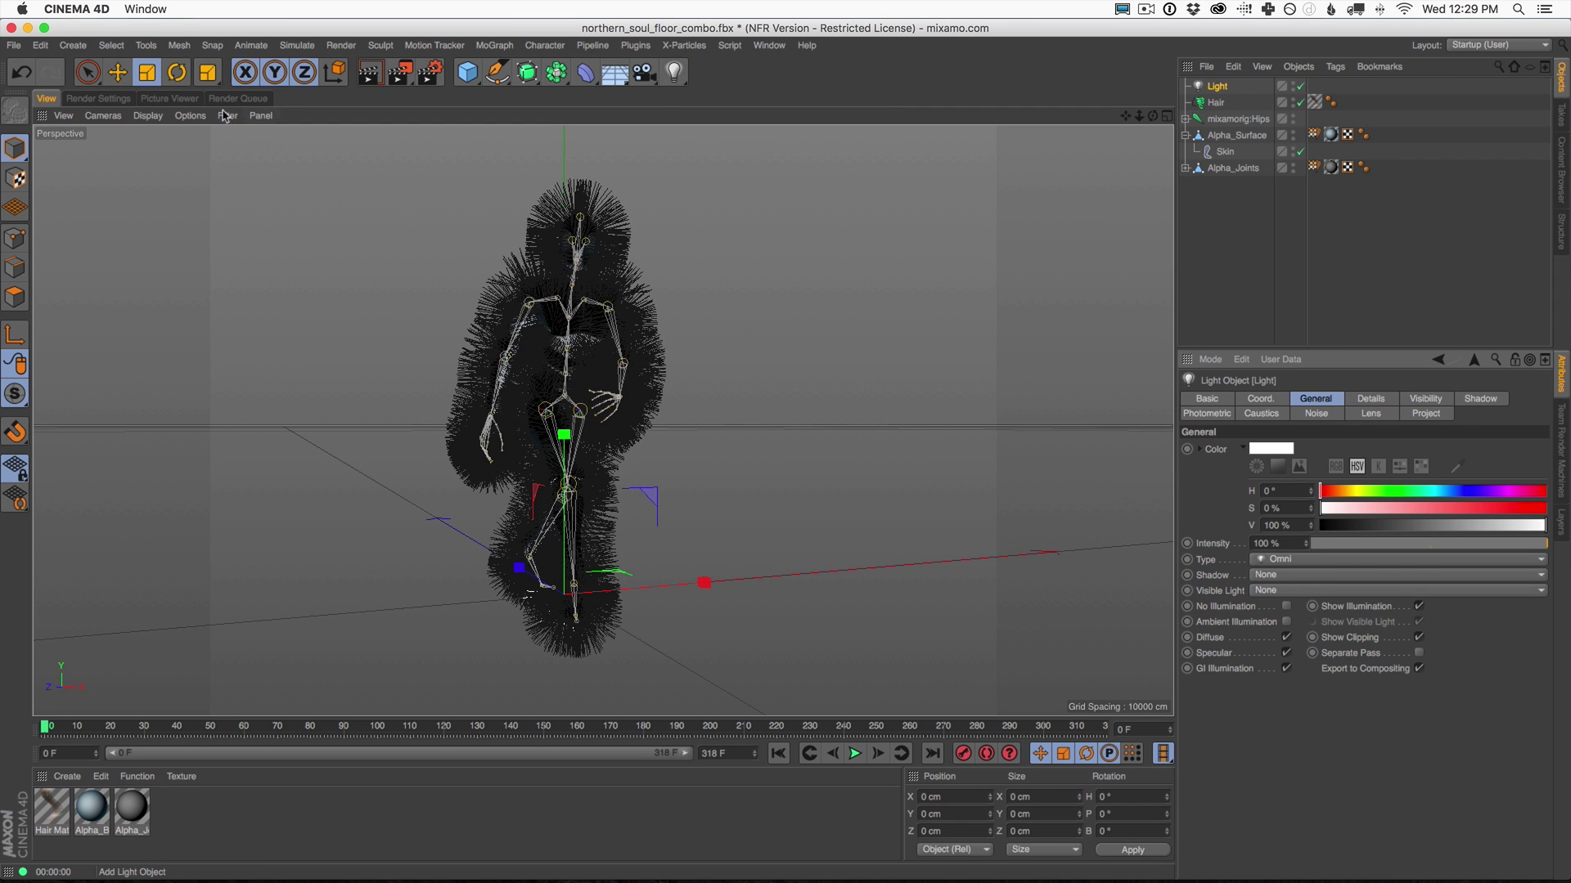
pyautogui.click(117, 72)
pyautogui.moveTo(566, 481); pyautogui.dragTo(570, 91)
pyautogui.moveTo(524, 240); pyautogui.dragTo(758, 230)
pyautogui.keyDown('alt'); pyautogui.moveTo(585, 417); pyautogui.dragTo(534, 437, button='right'); pyautogui.keyUp('alt')
pyautogui.moveTo(733, 231); pyautogui.dragTo(778, 235)
pyautogui.moveTo(724, 162); pyautogui.dragTo(725, 123)
pyautogui.keyDown('alt'); pyautogui.moveTo(579, 437); pyautogui.dragTo(626, 416, button='right'); pyautogui.keyUp('alt')
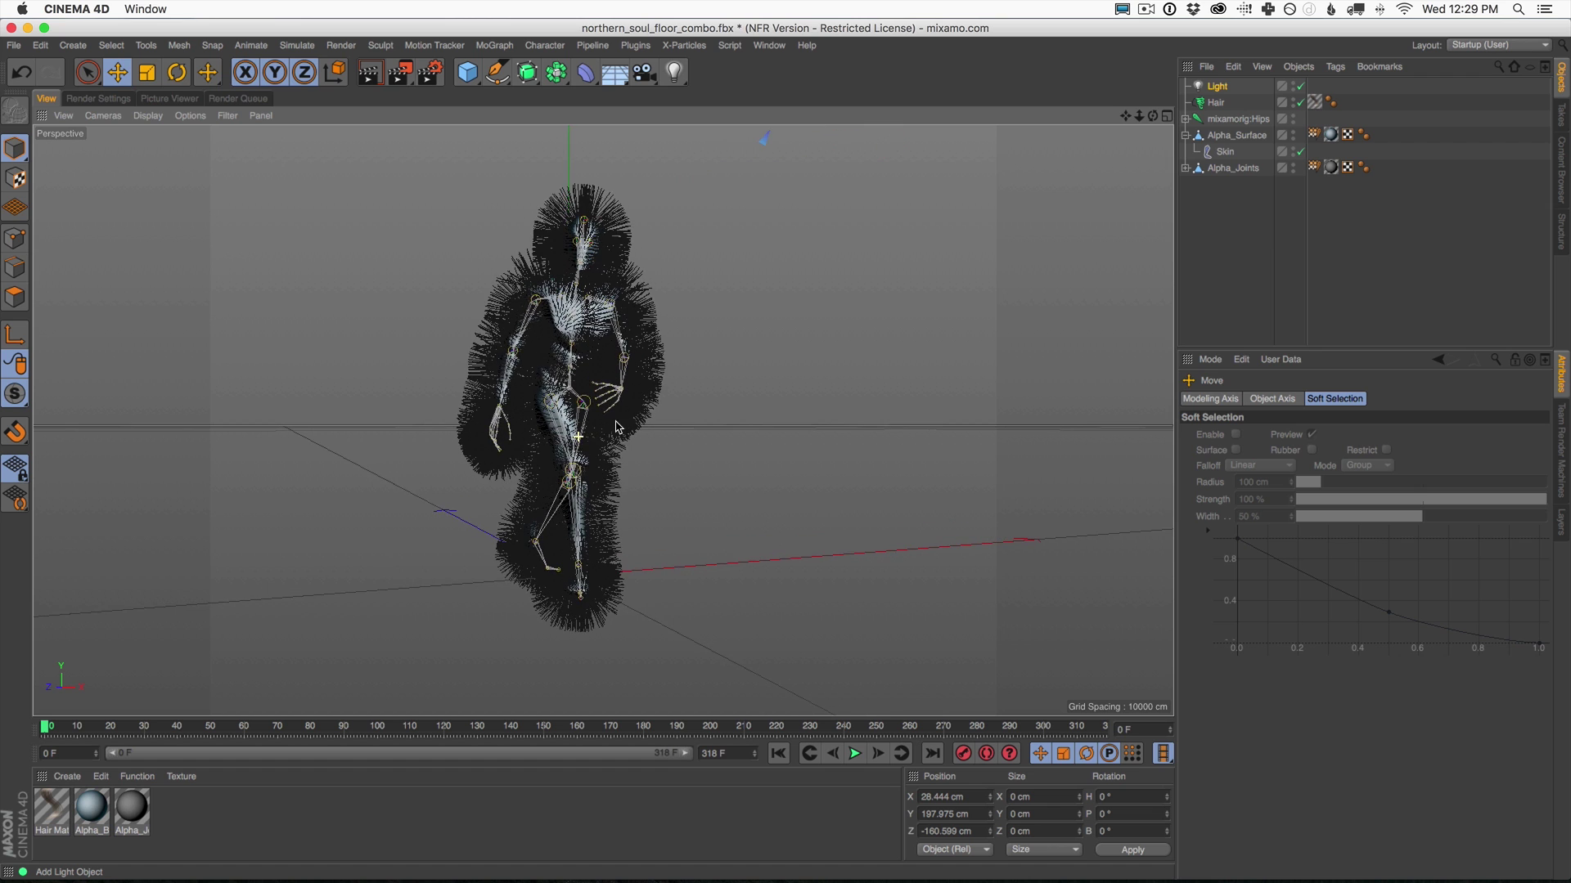
pyautogui.keyDown('alt'); pyautogui.moveTo(600, 436); pyautogui.dragTo(598, 459, button='middle'); pyautogui.keyUp('alt')
pyautogui.click(370, 73)
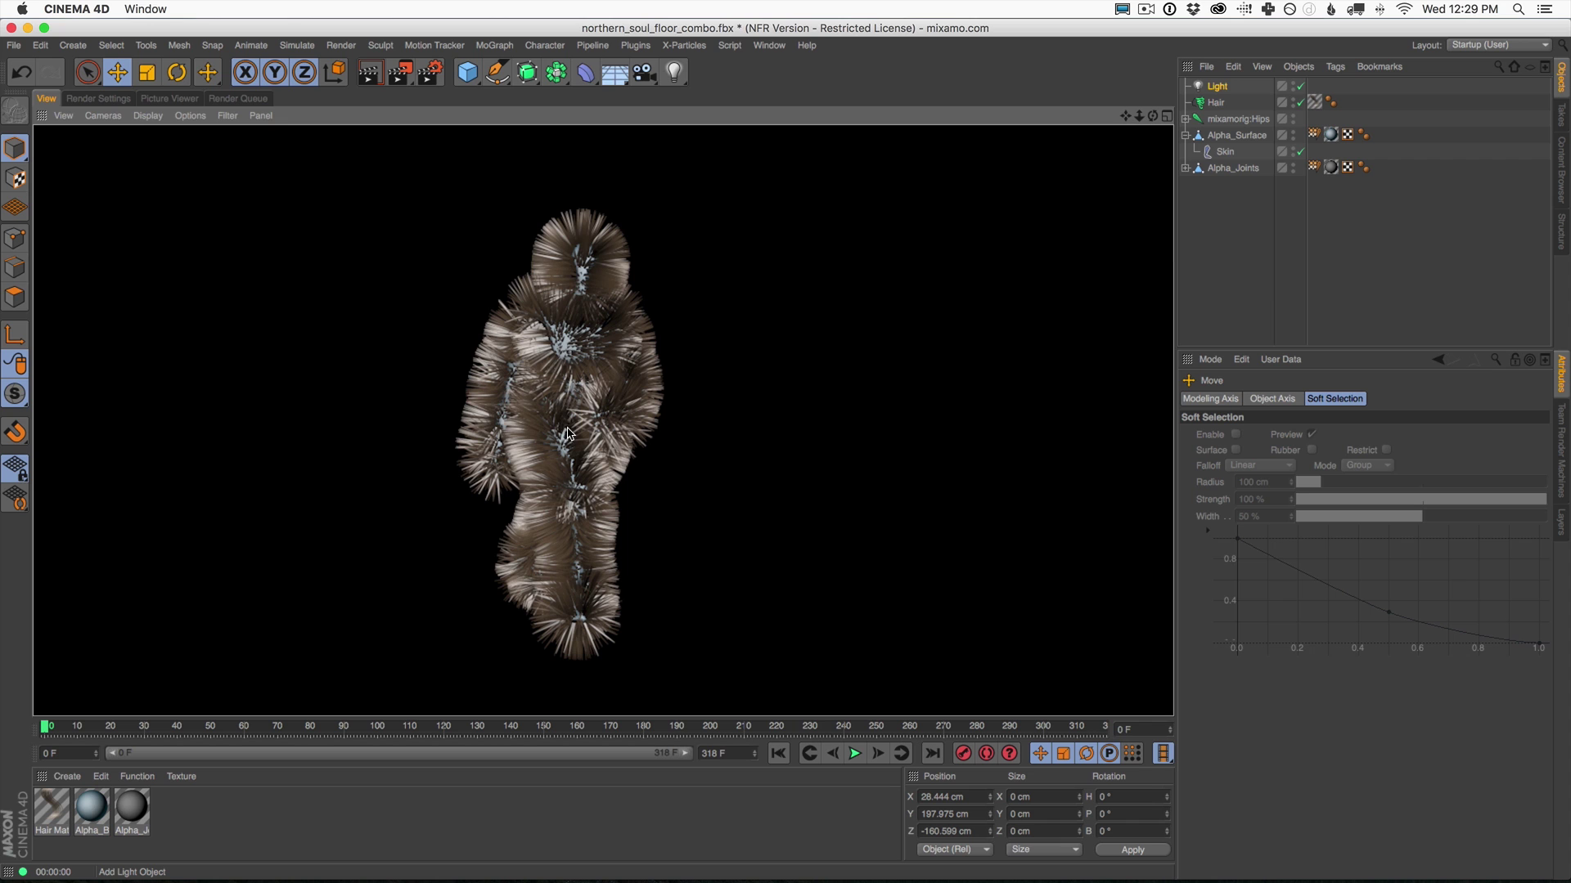
# Set the light's shadow type to Shadow Maps (Soft).
pyautogui.click(1219, 87)
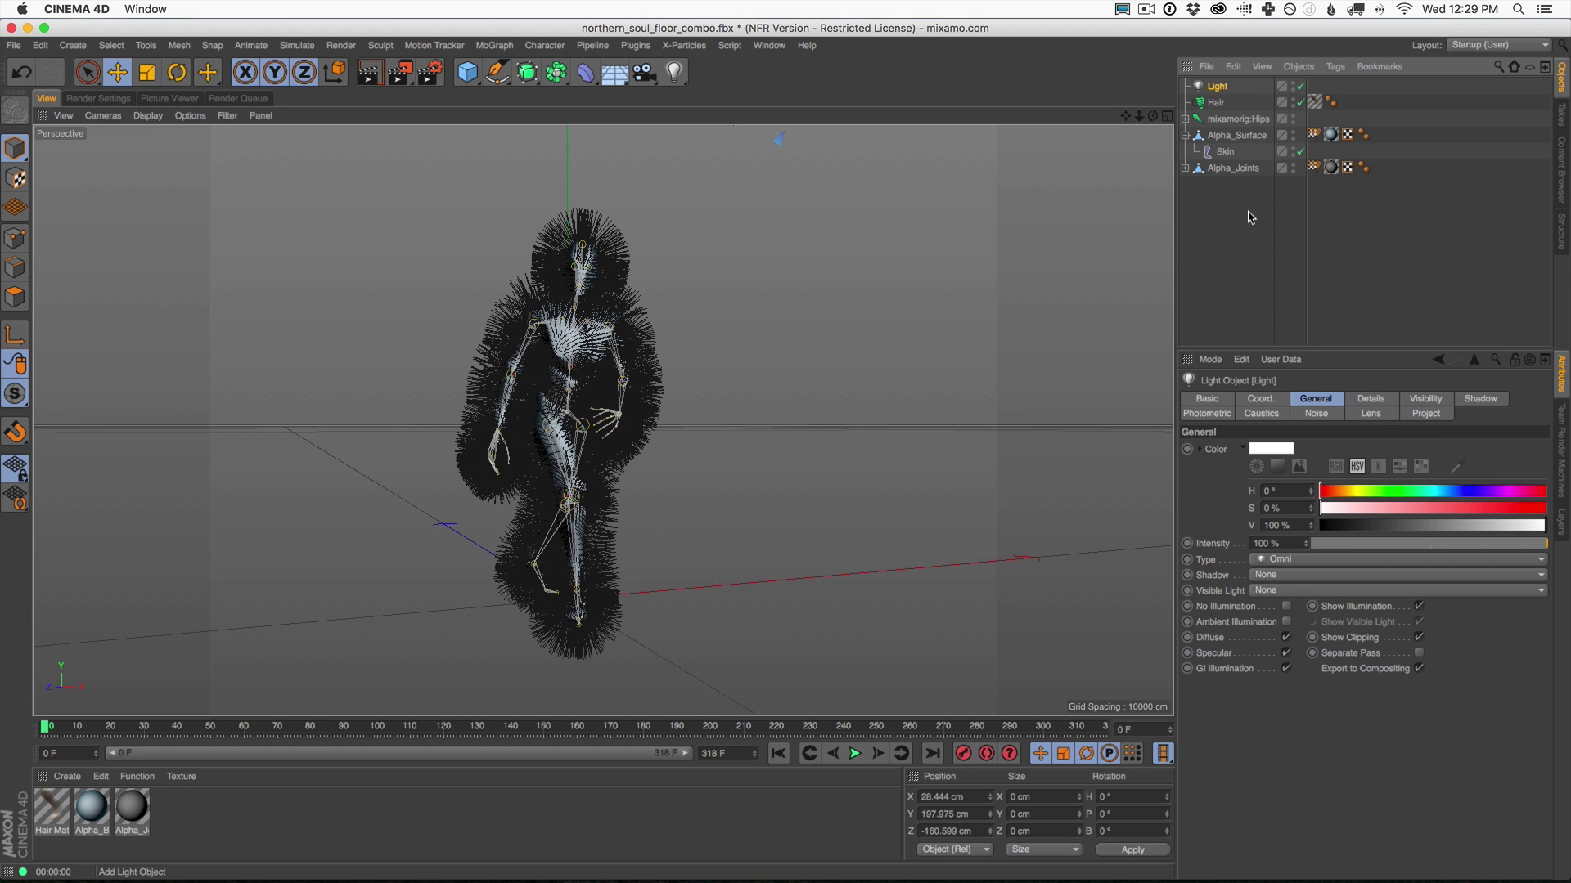
pyautogui.click(1290, 575)
pyautogui.click(1292, 609)
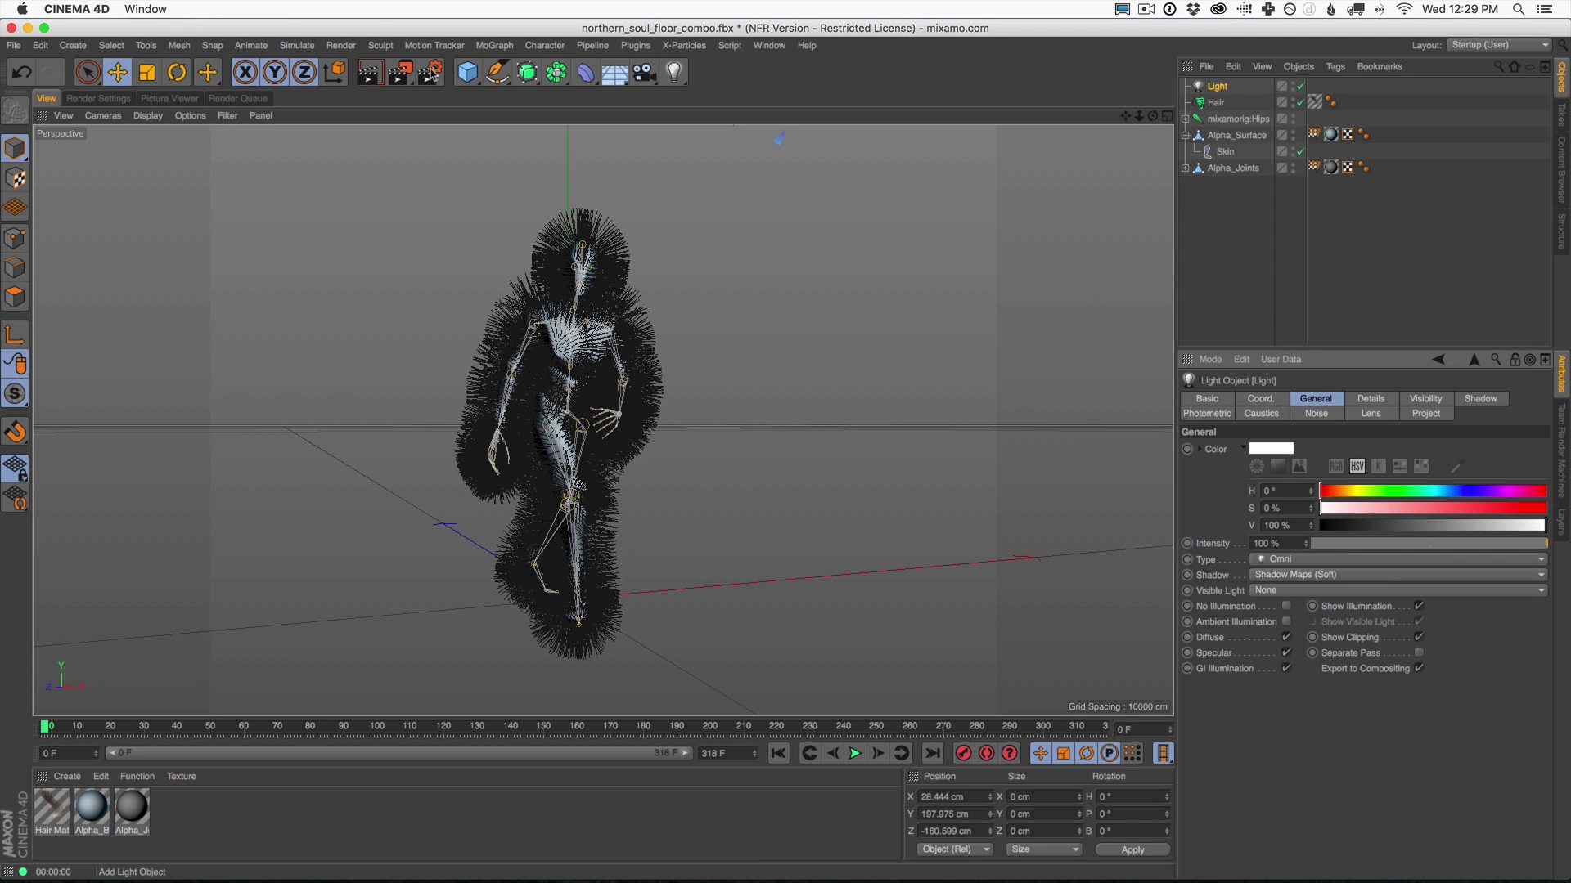
# Test render the view with the light's soft shadows, then reframe the character.
pyautogui.click(372, 73)
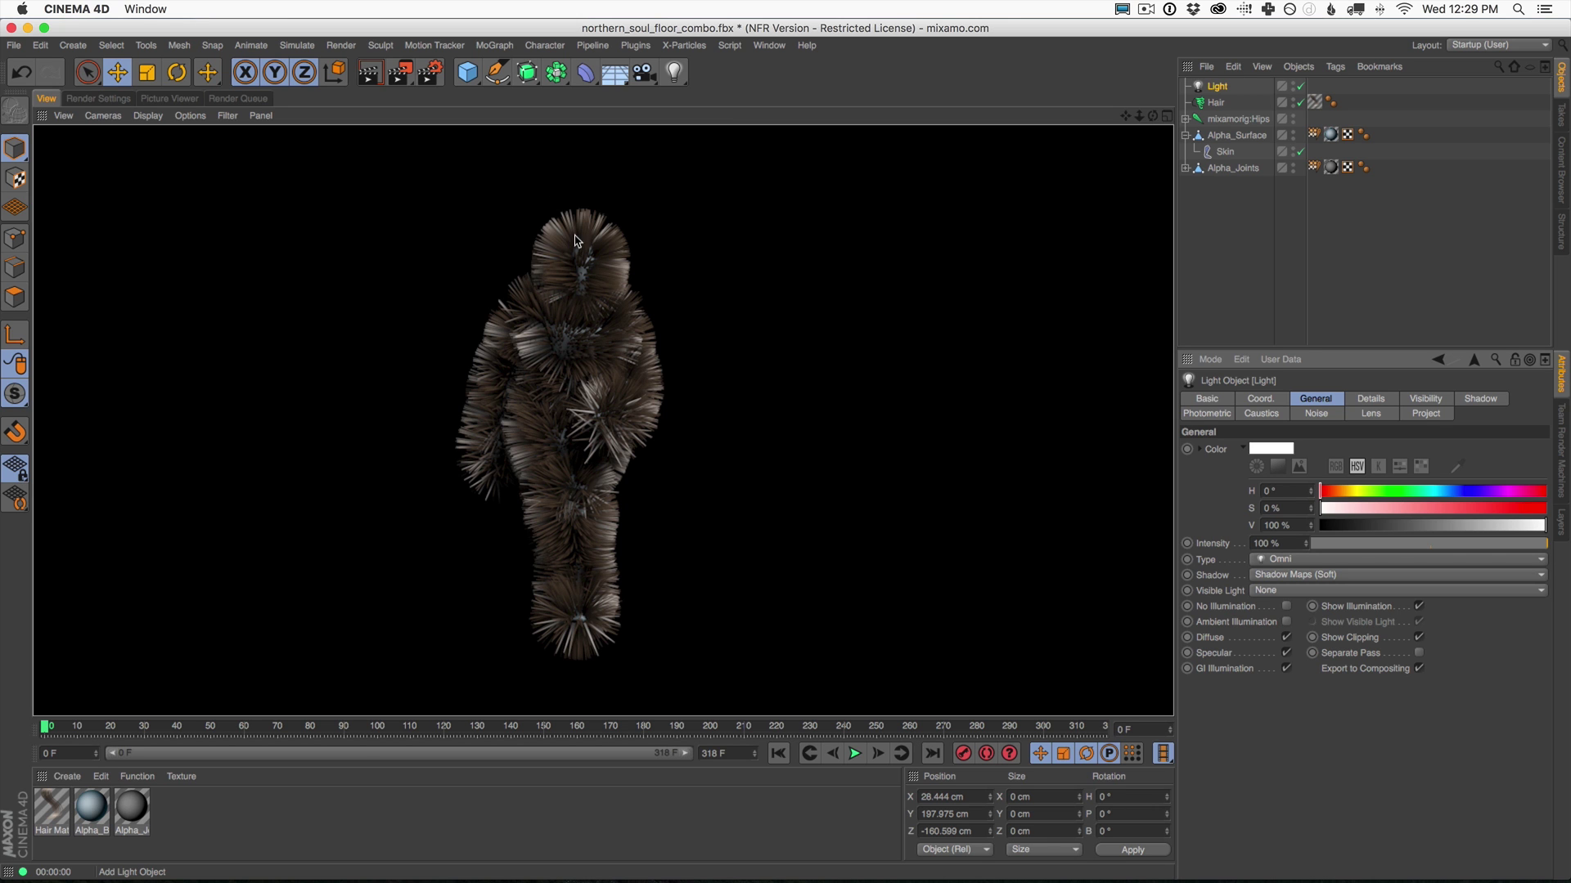
pyautogui.moveTo(586, 448)
pyautogui.keyDown('alt'); pyautogui.mouseDown()
pyautogui.moveTo(604, 430)
pyautogui.moveTo(582, 473)
pyautogui.moveTo(557, 470)
pyautogui.mouseUp(); pyautogui.keyUp('alt')
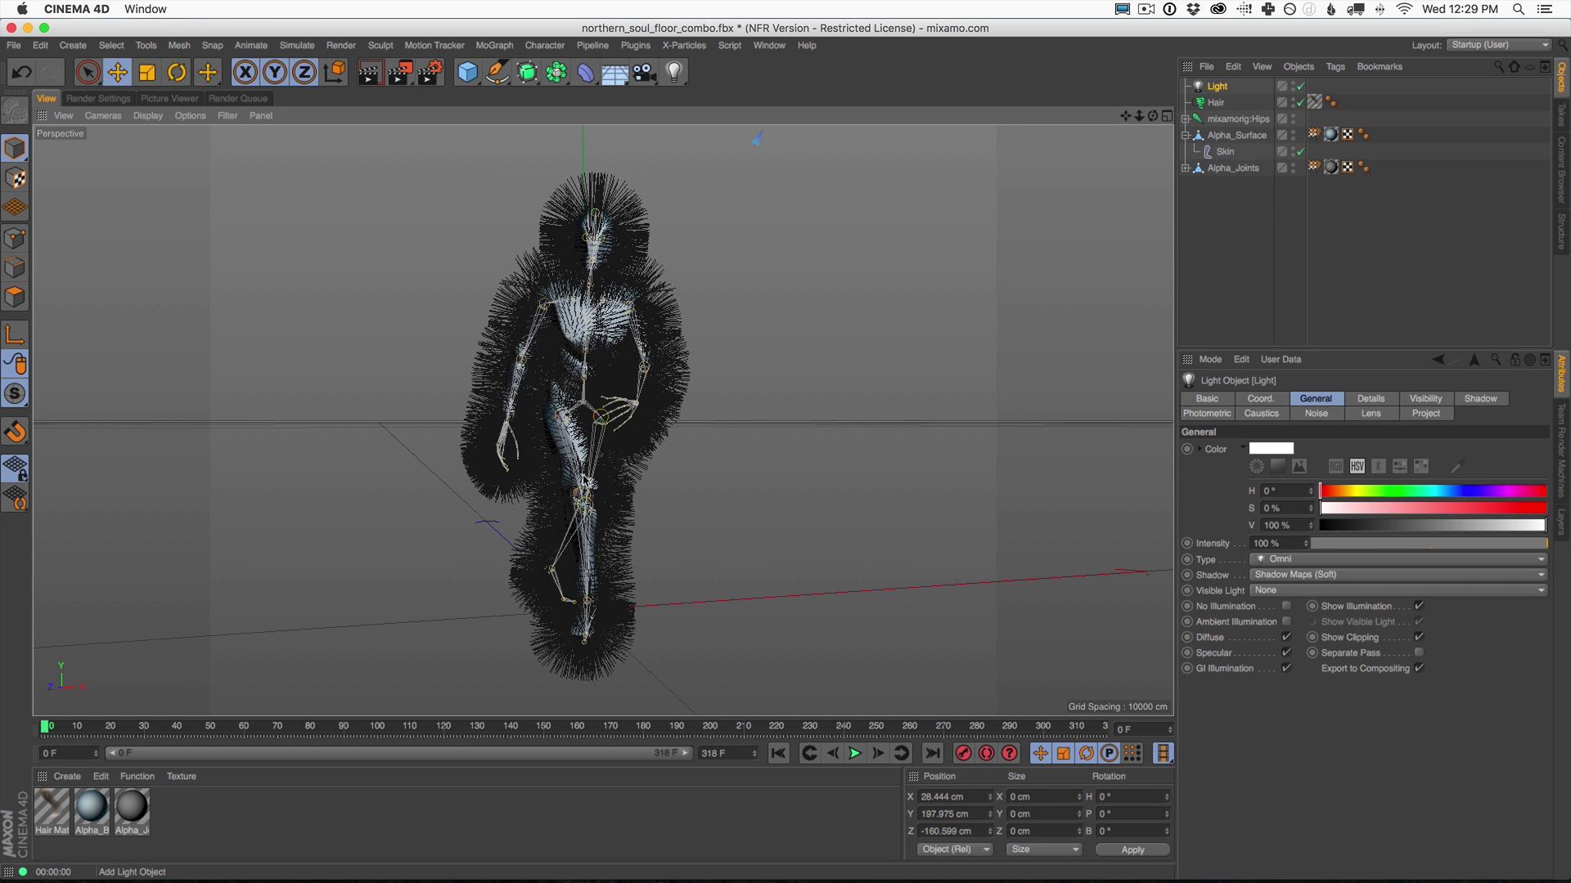
pyautogui.keyDown('alt'); pyautogui.moveTo(594, 434); pyautogui.dragTo(602, 427); pyautogui.keyUp('alt')
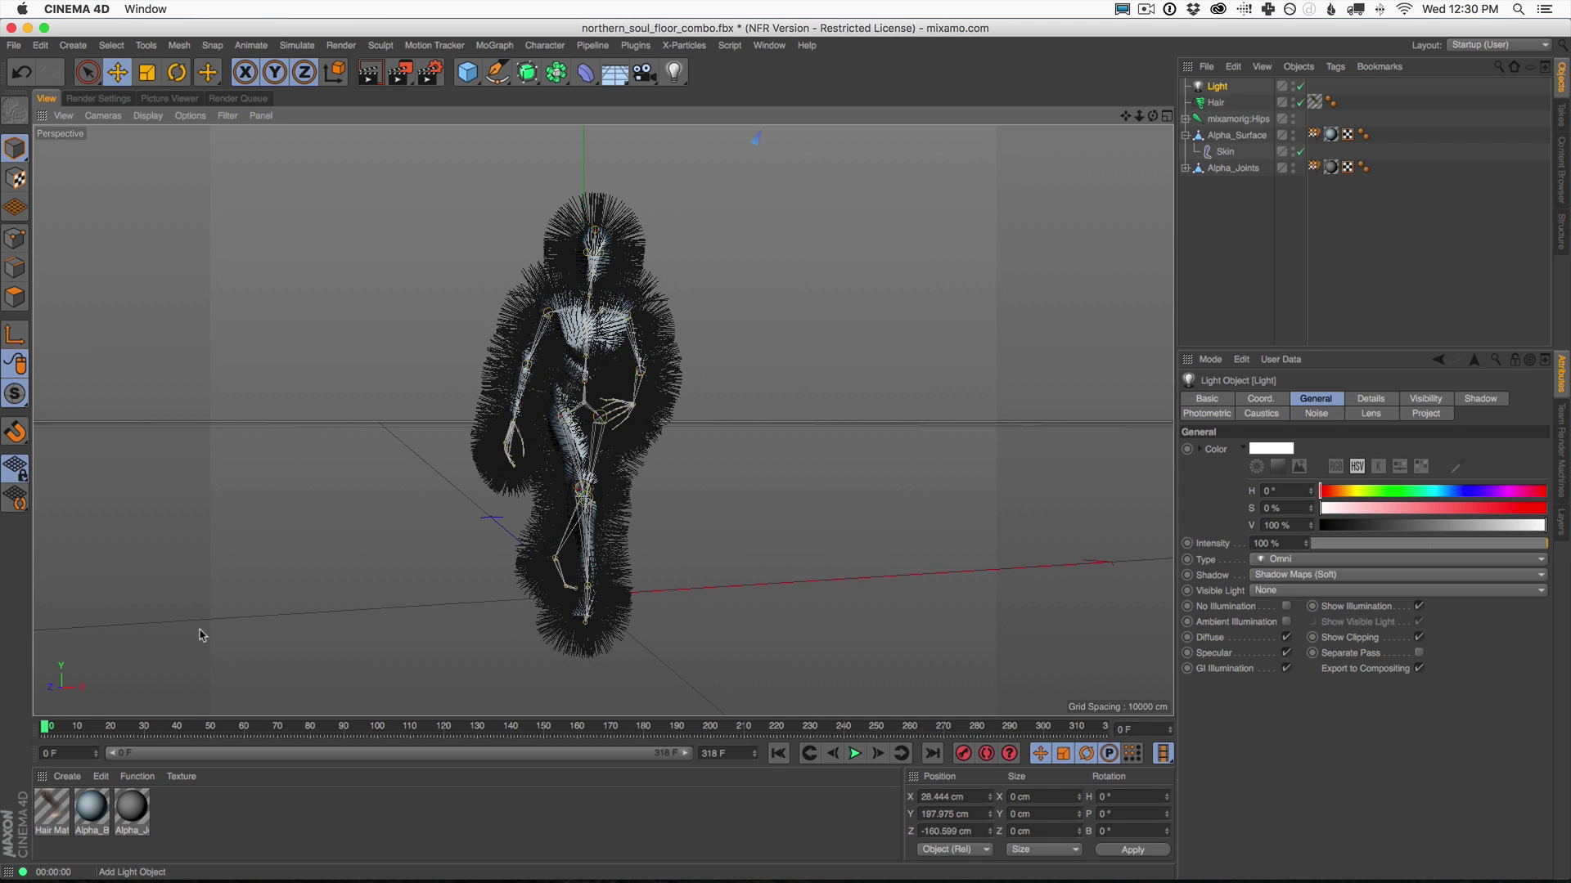
# Open the Hair Mat material and set the root end of its color gradient to light blue.
pyautogui.doubleClick(54, 807)
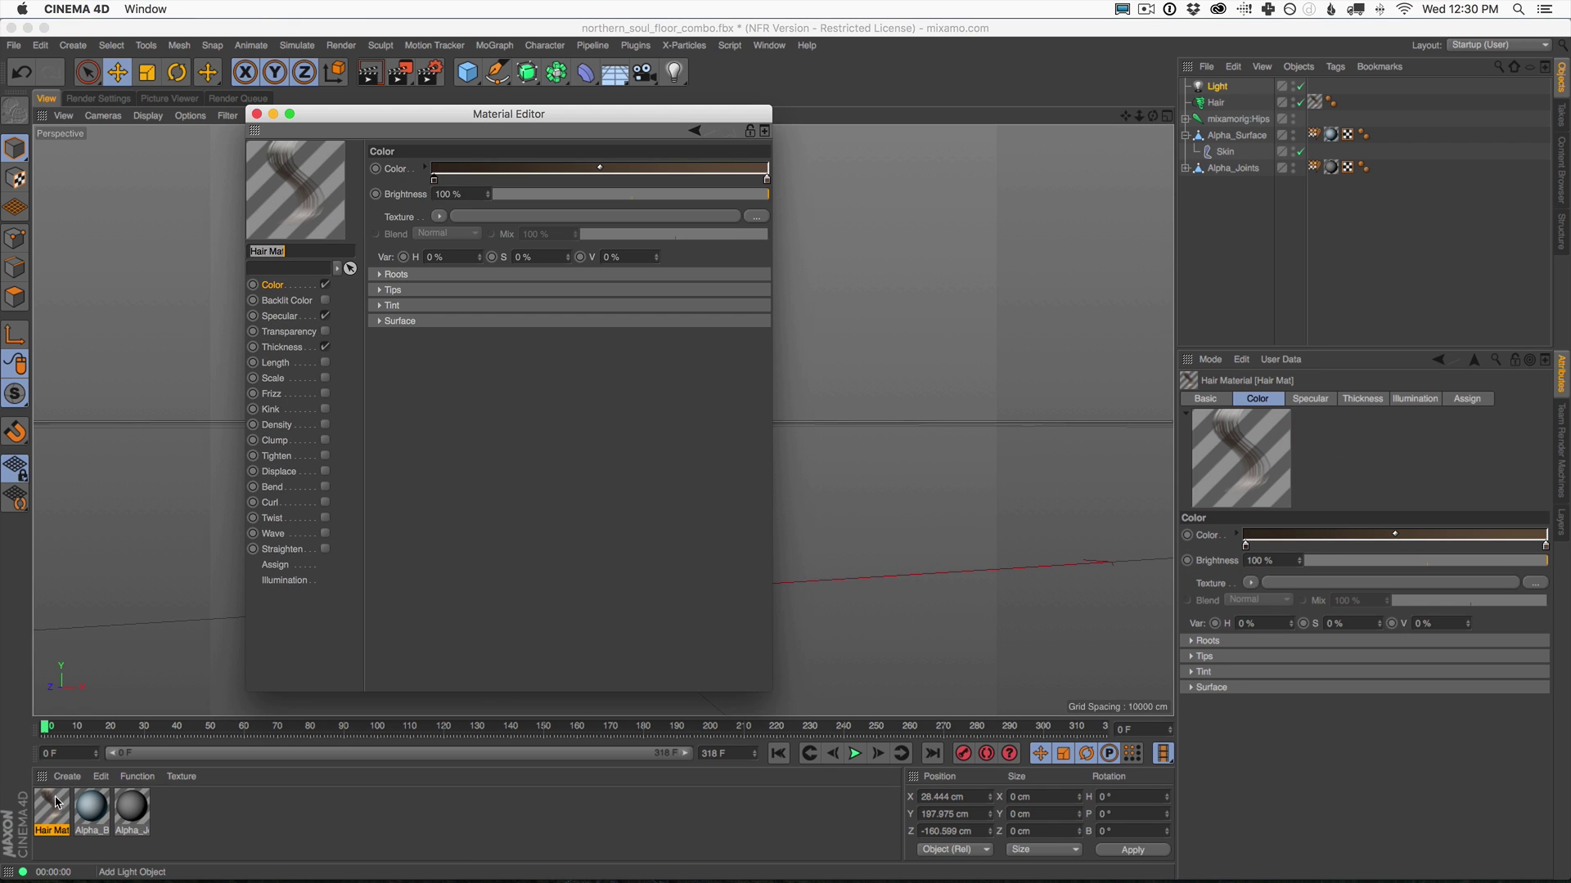
pyautogui.moveTo(421, 115); pyautogui.dragTo(1006, 203)
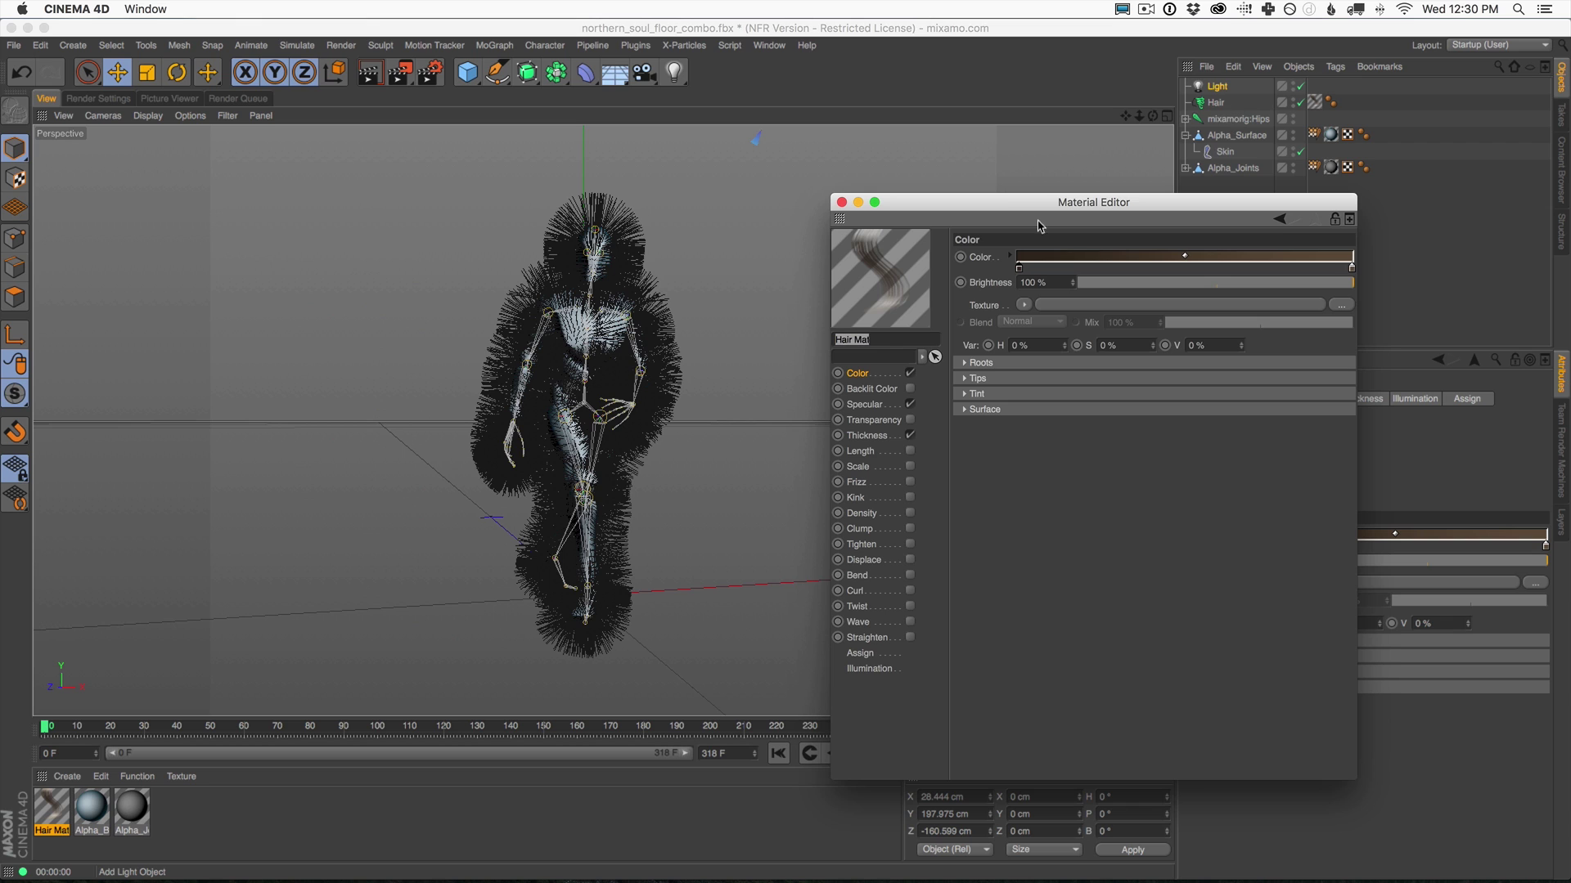
pyautogui.moveTo(1001, 202); pyautogui.dragTo(976, 188)
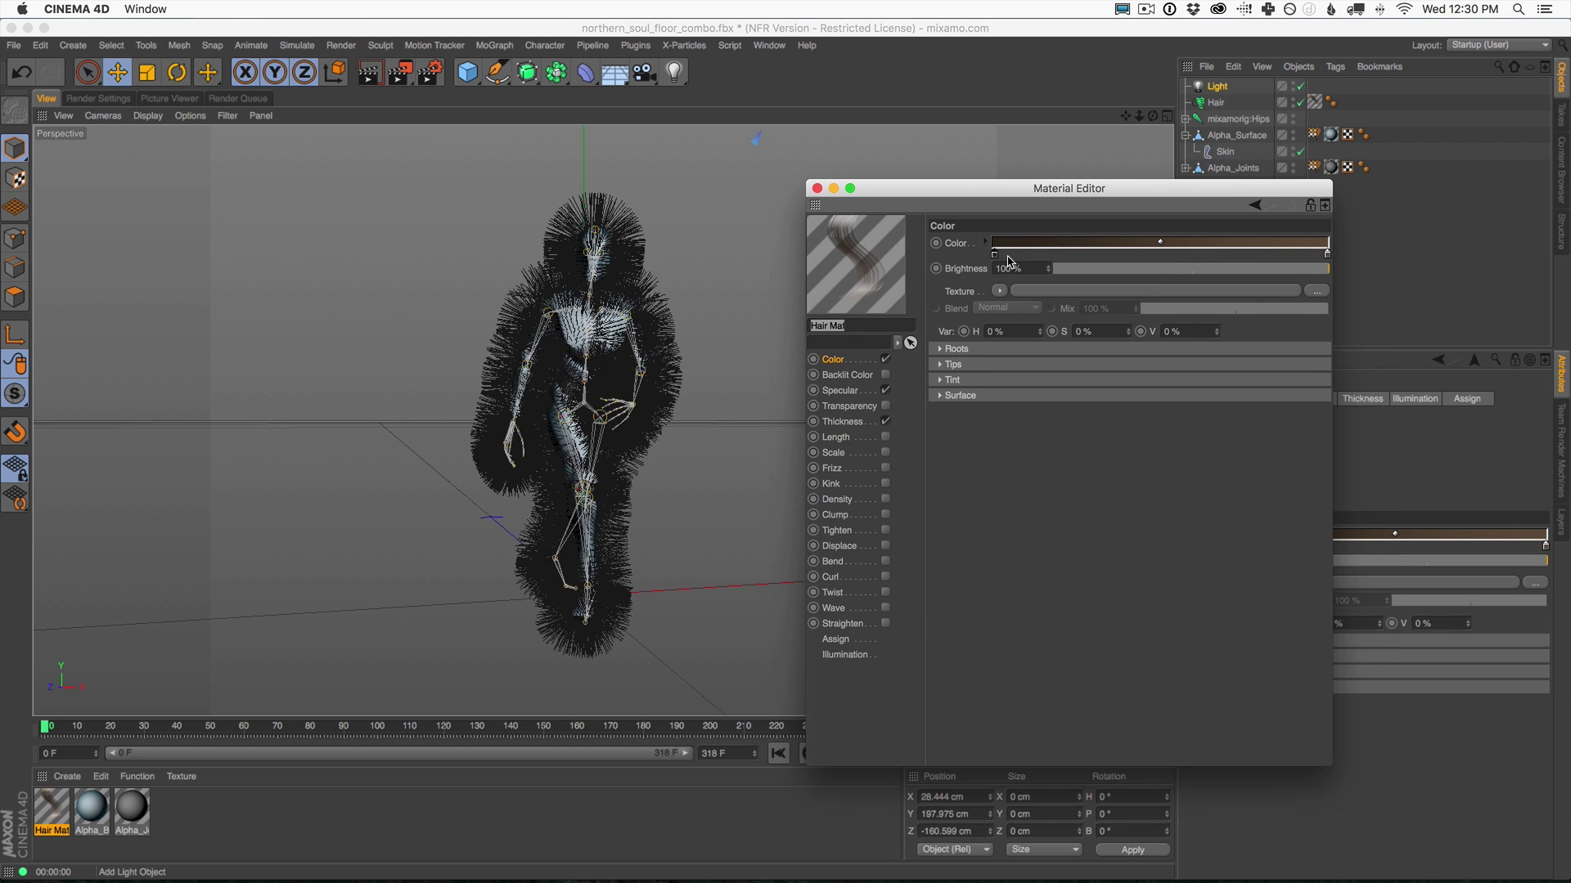
pyautogui.doubleClick(997, 255)
pyautogui.click(1047, 253)
pyautogui.click(1041, 288)
pyautogui.click(1024, 310)
# Set the tip end of the hair color gradient to magenta, H 301°, S 86%, V 89%, and render the view.
pyautogui.doubleClick(1327, 256)
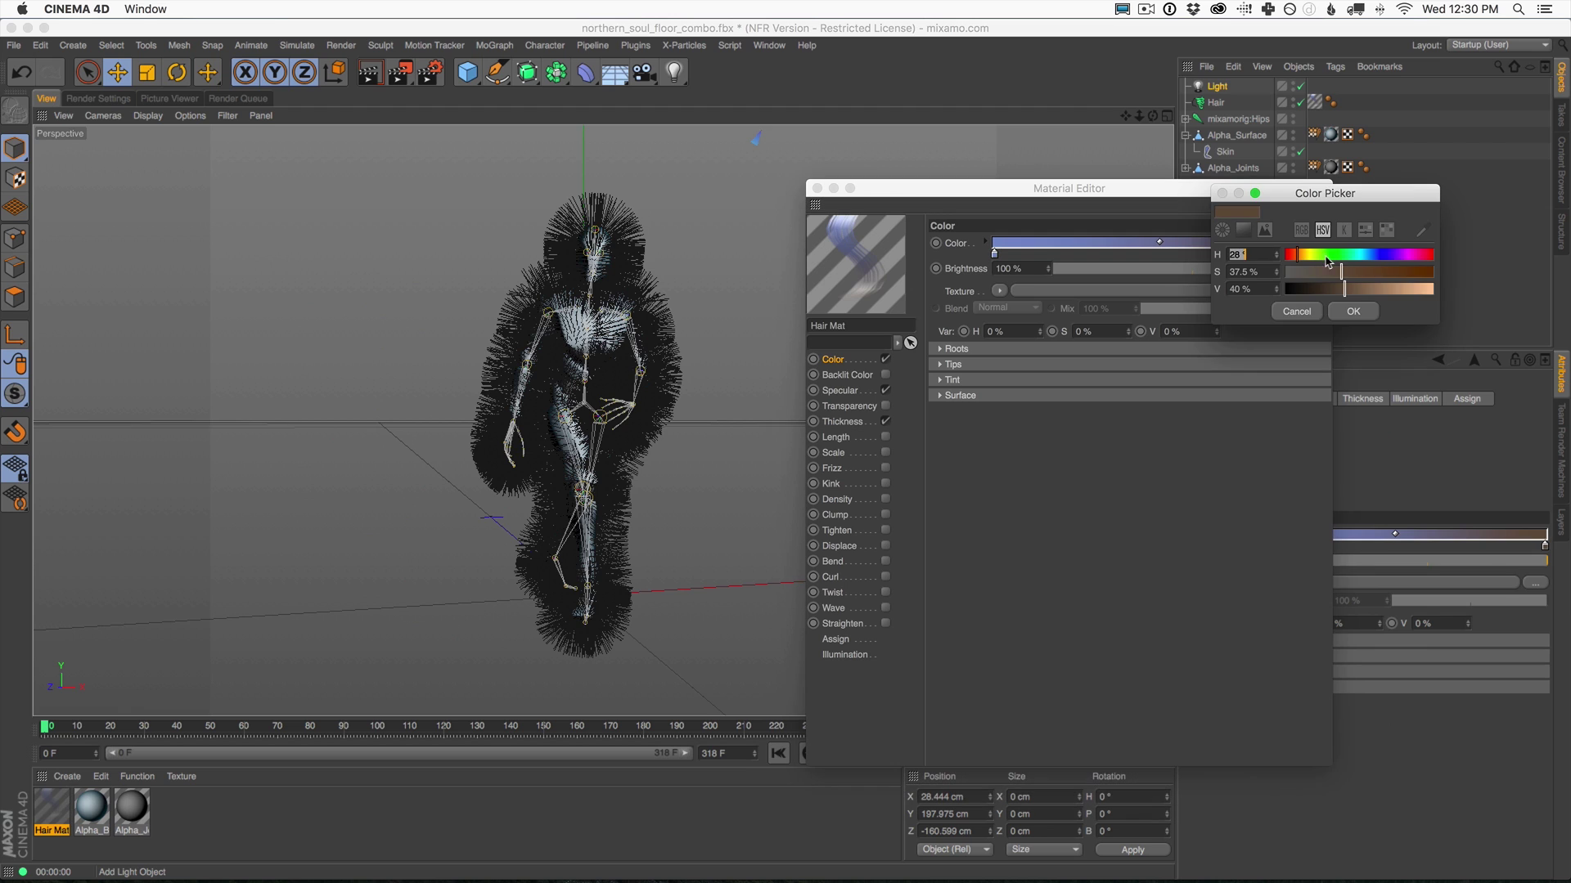
pyautogui.click(1409, 255)
pyautogui.click(1418, 290)
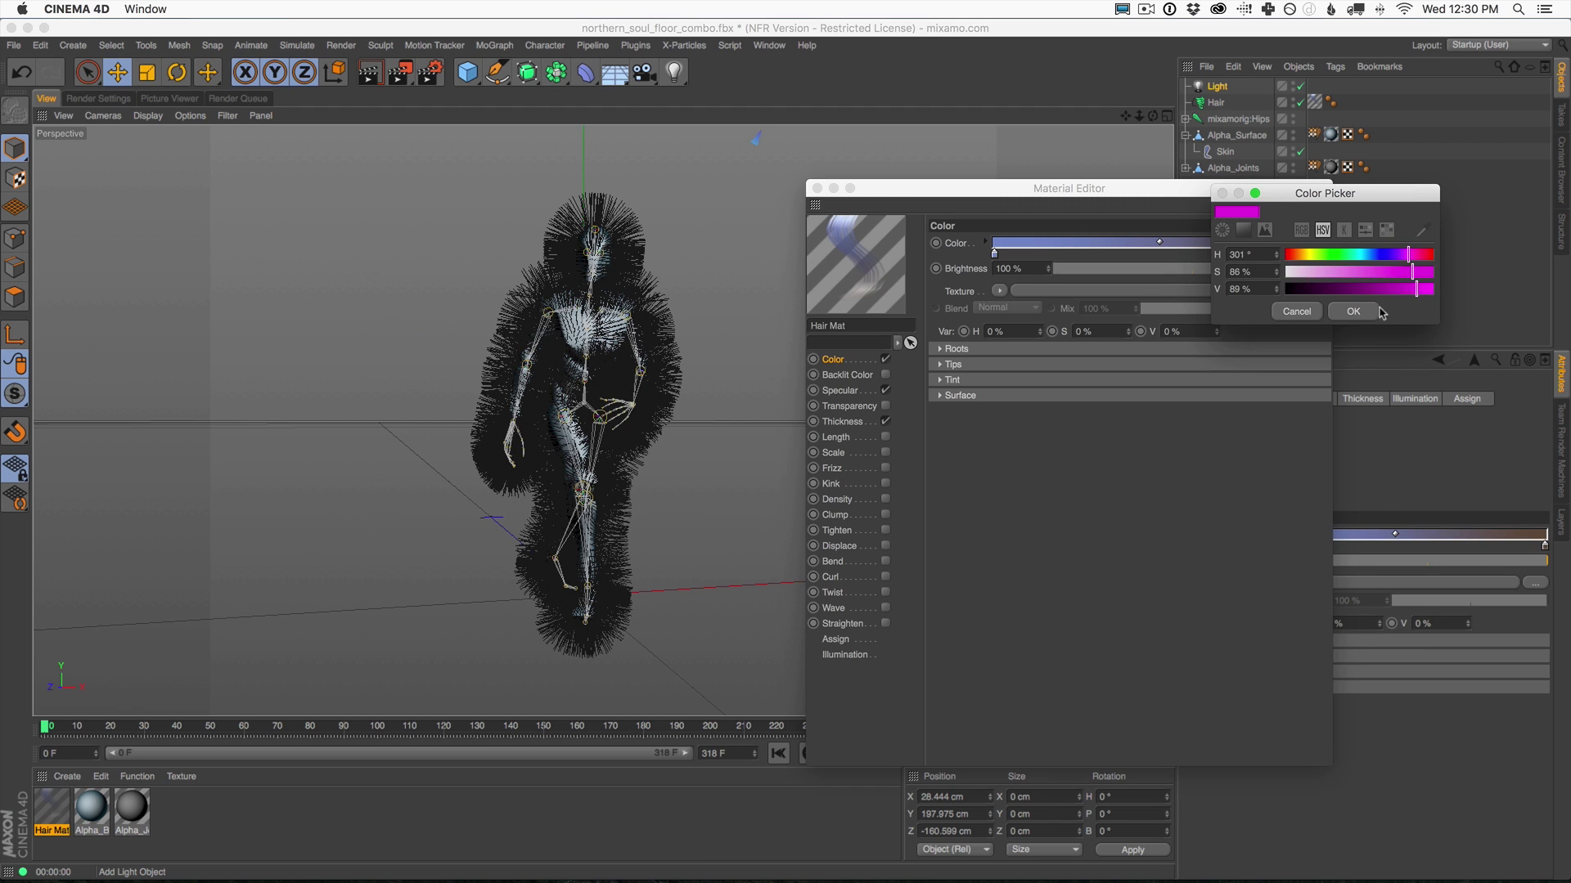
pyautogui.click(1353, 311)
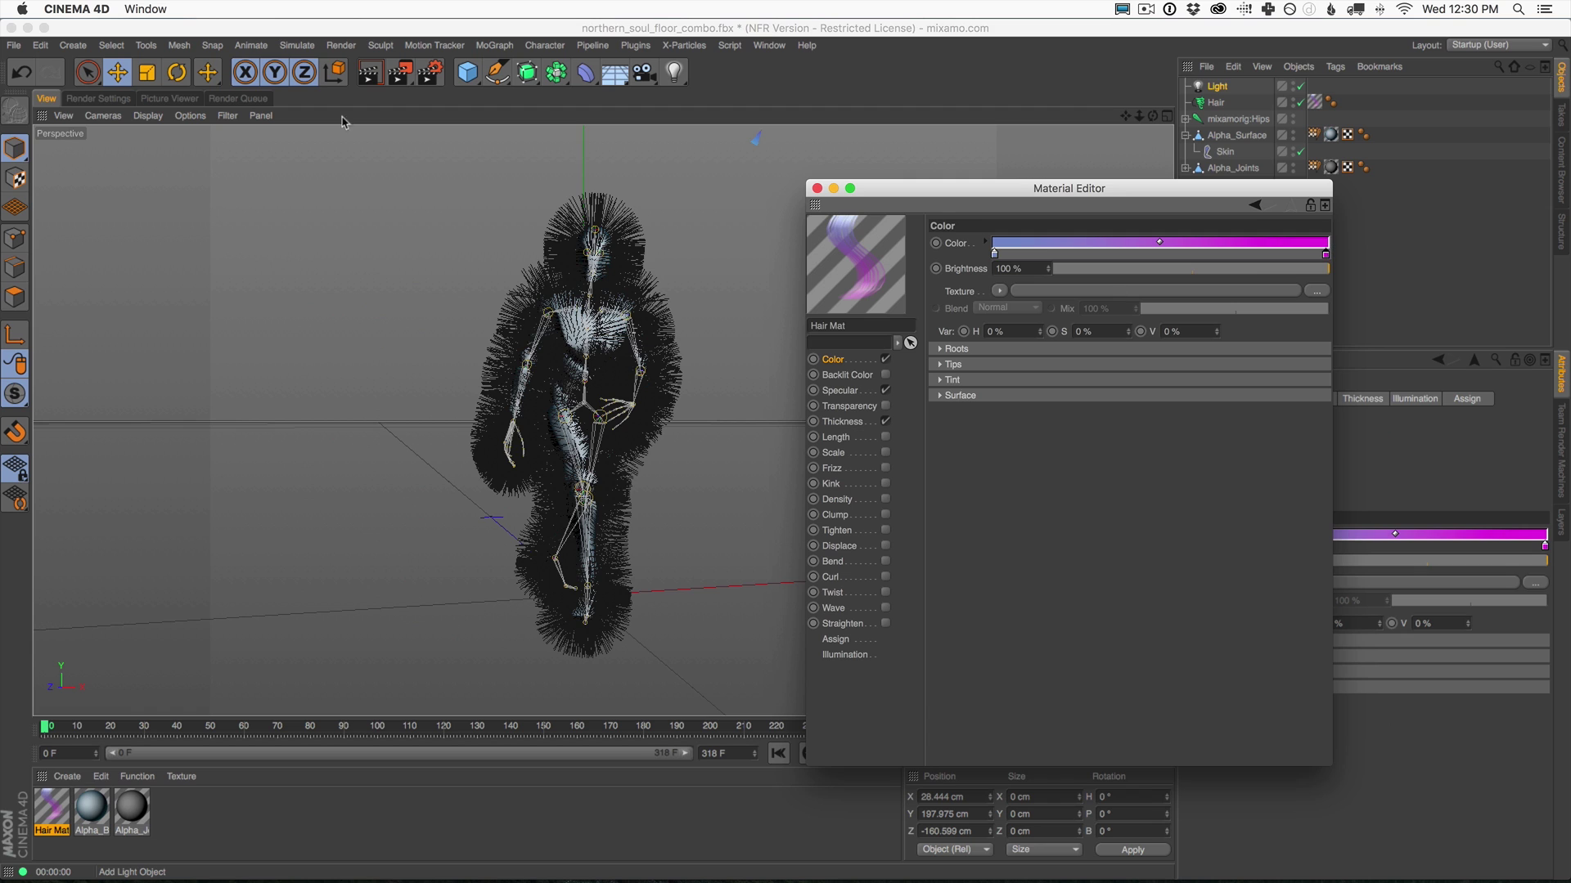
pyautogui.click(381, 72)
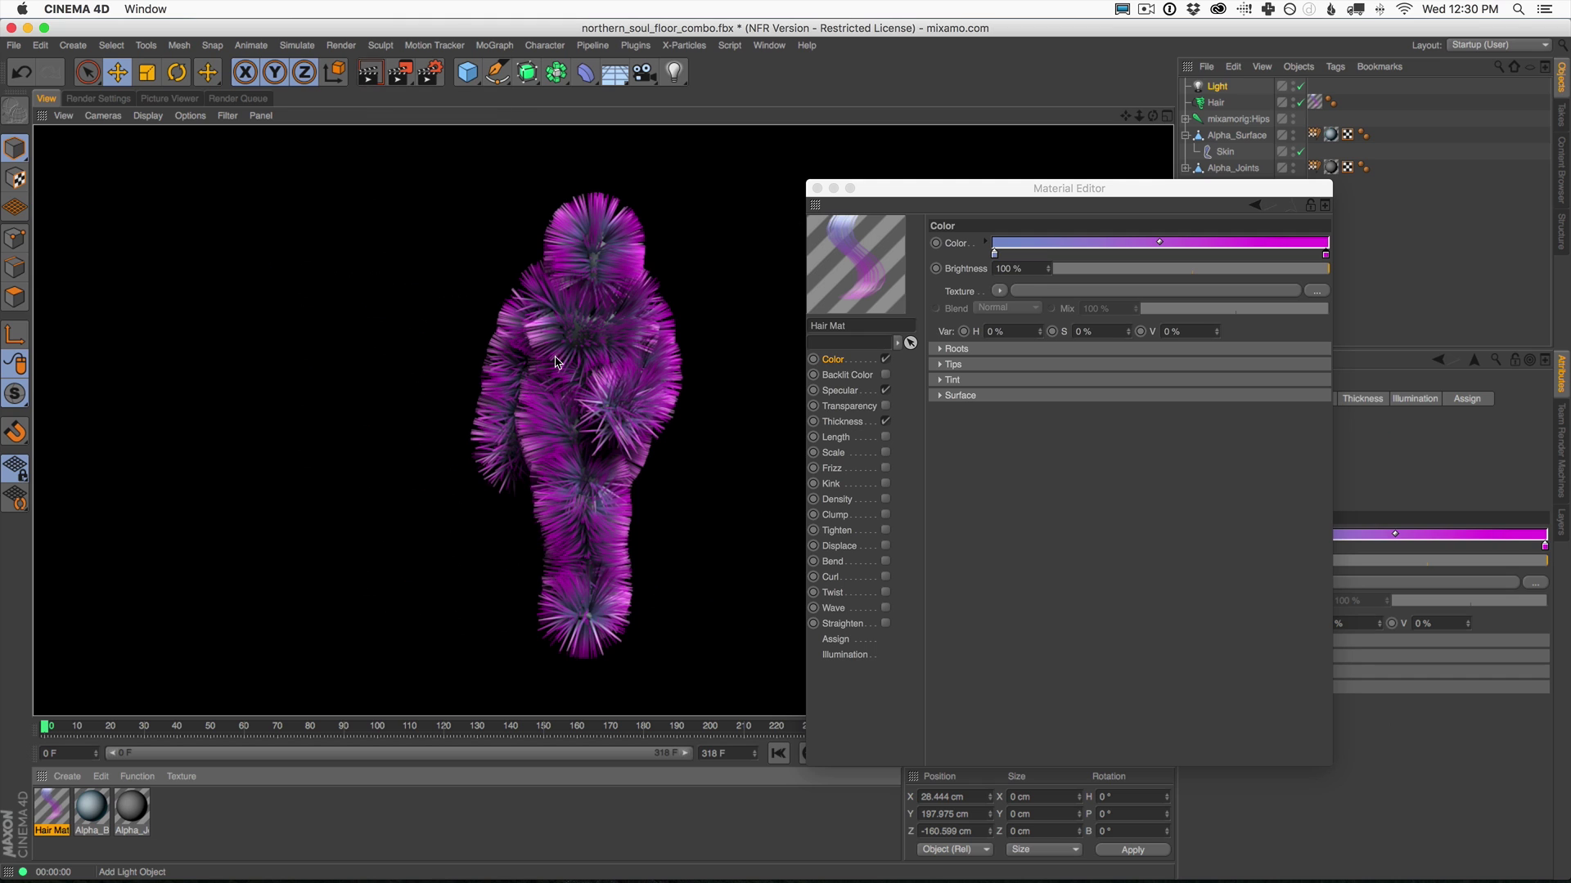
# Review the hair's specular settings, set the root thickness to 0.5 cm, and render the view.
pyautogui.click(837, 391)
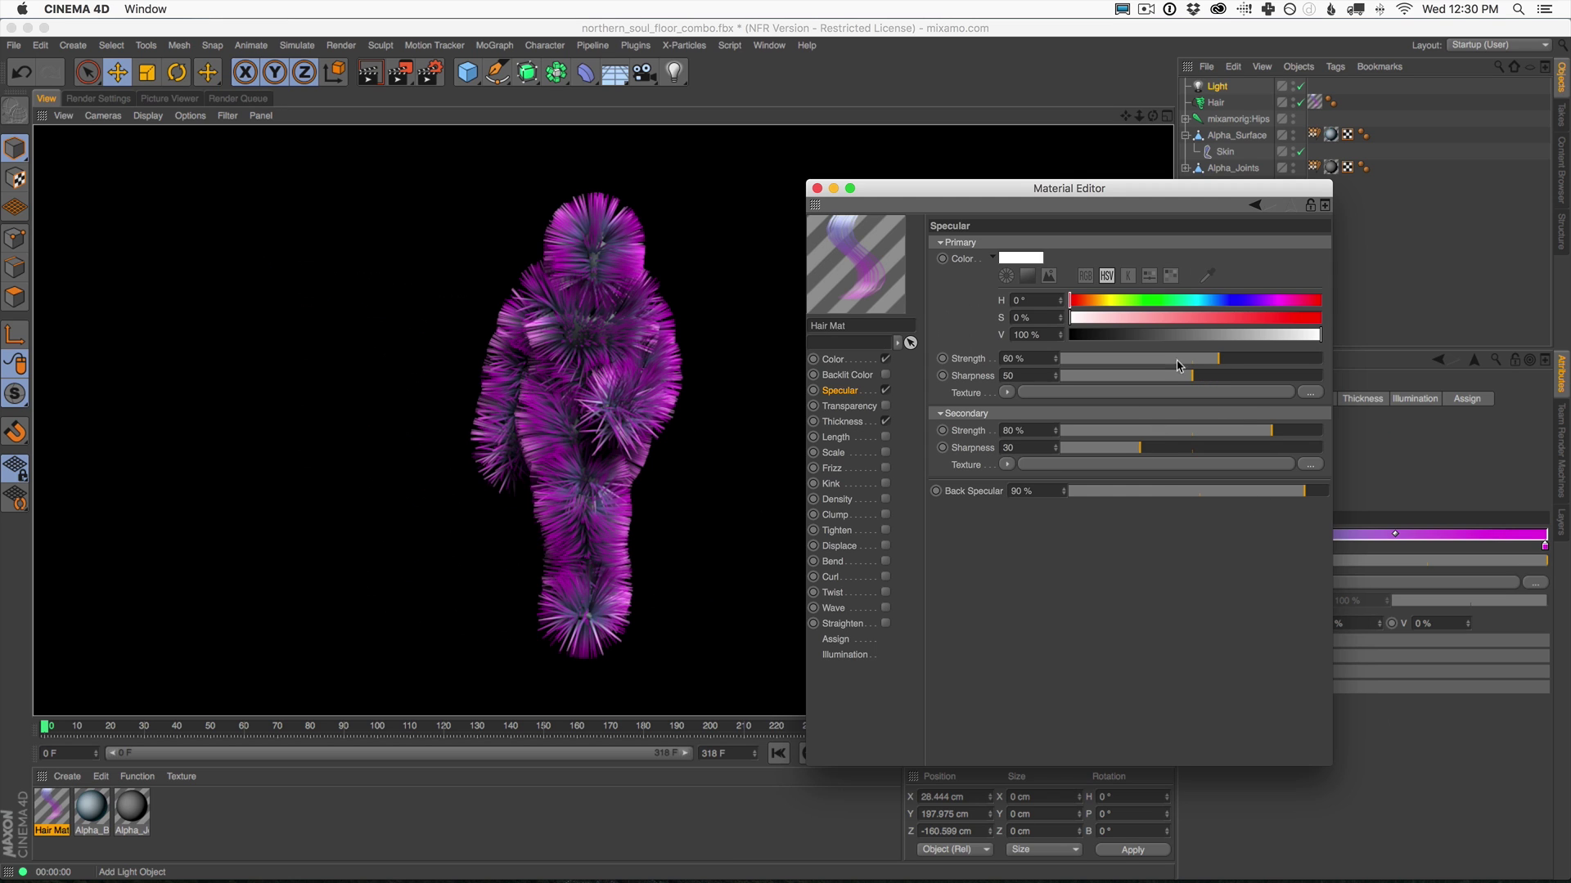
pyautogui.moveTo(1095, 189); pyautogui.dragTo(1088, 175)
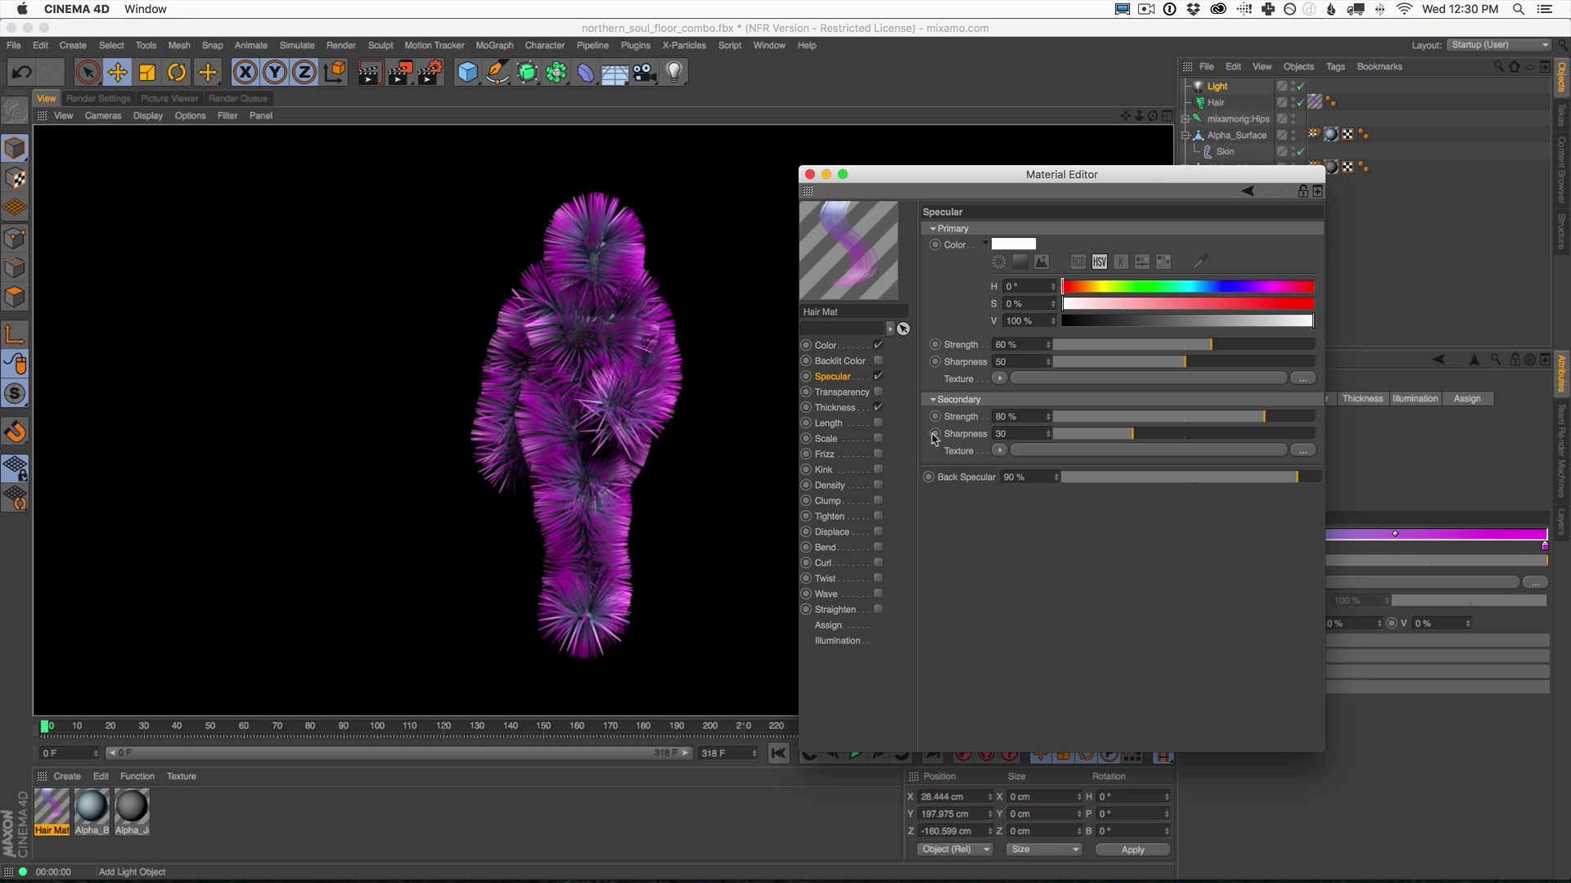
pyautogui.click(836, 409)
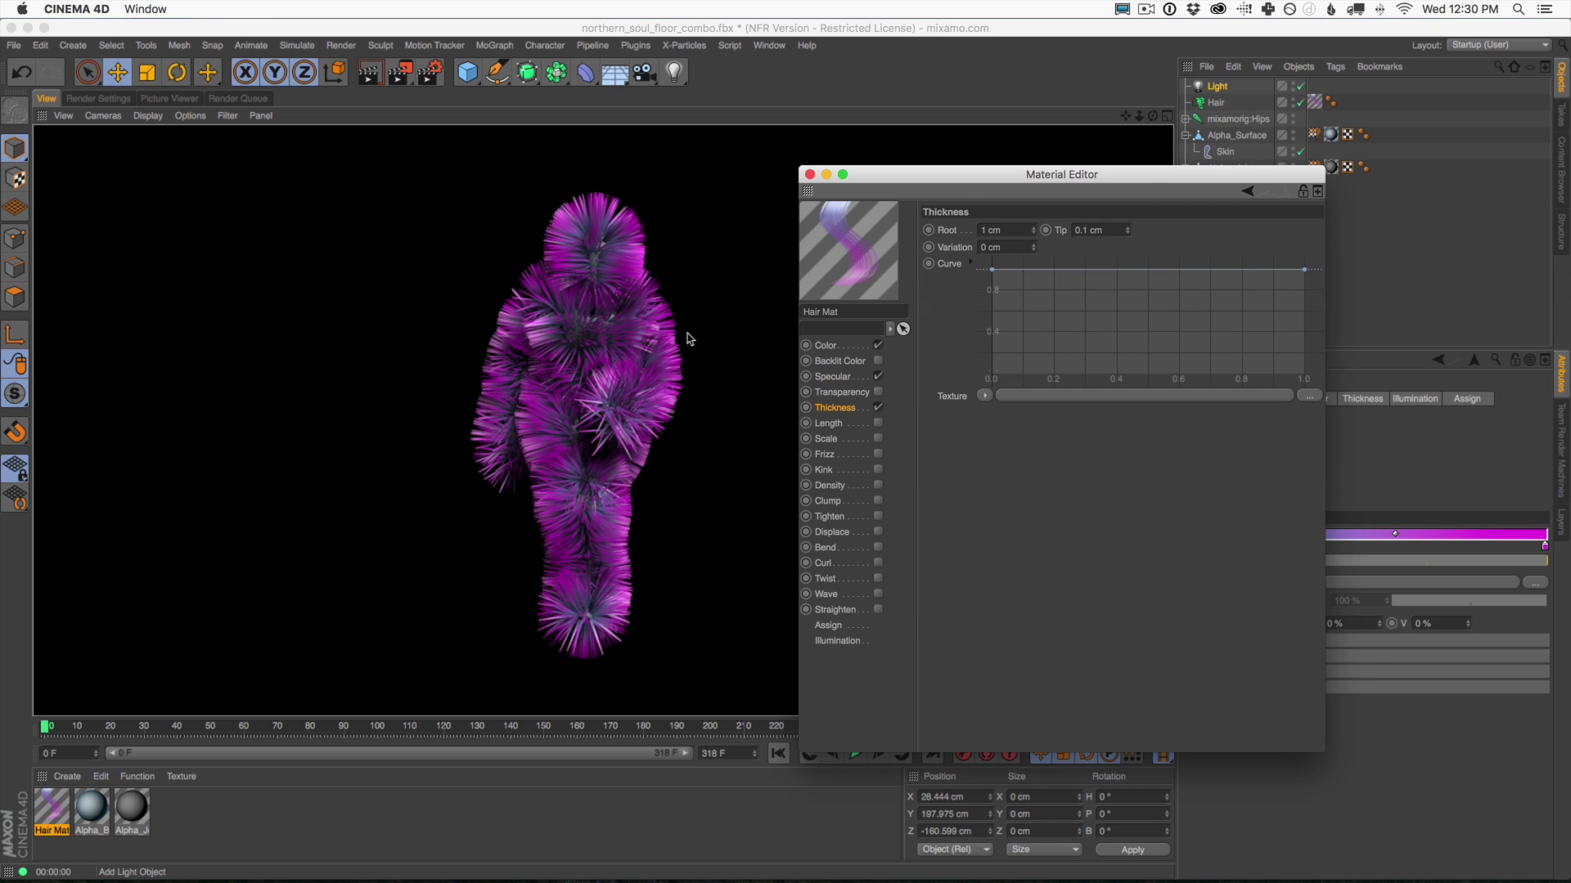
pyautogui.doubleClick(992, 230)
pyautogui.write('.5')
pyautogui.press('Return')
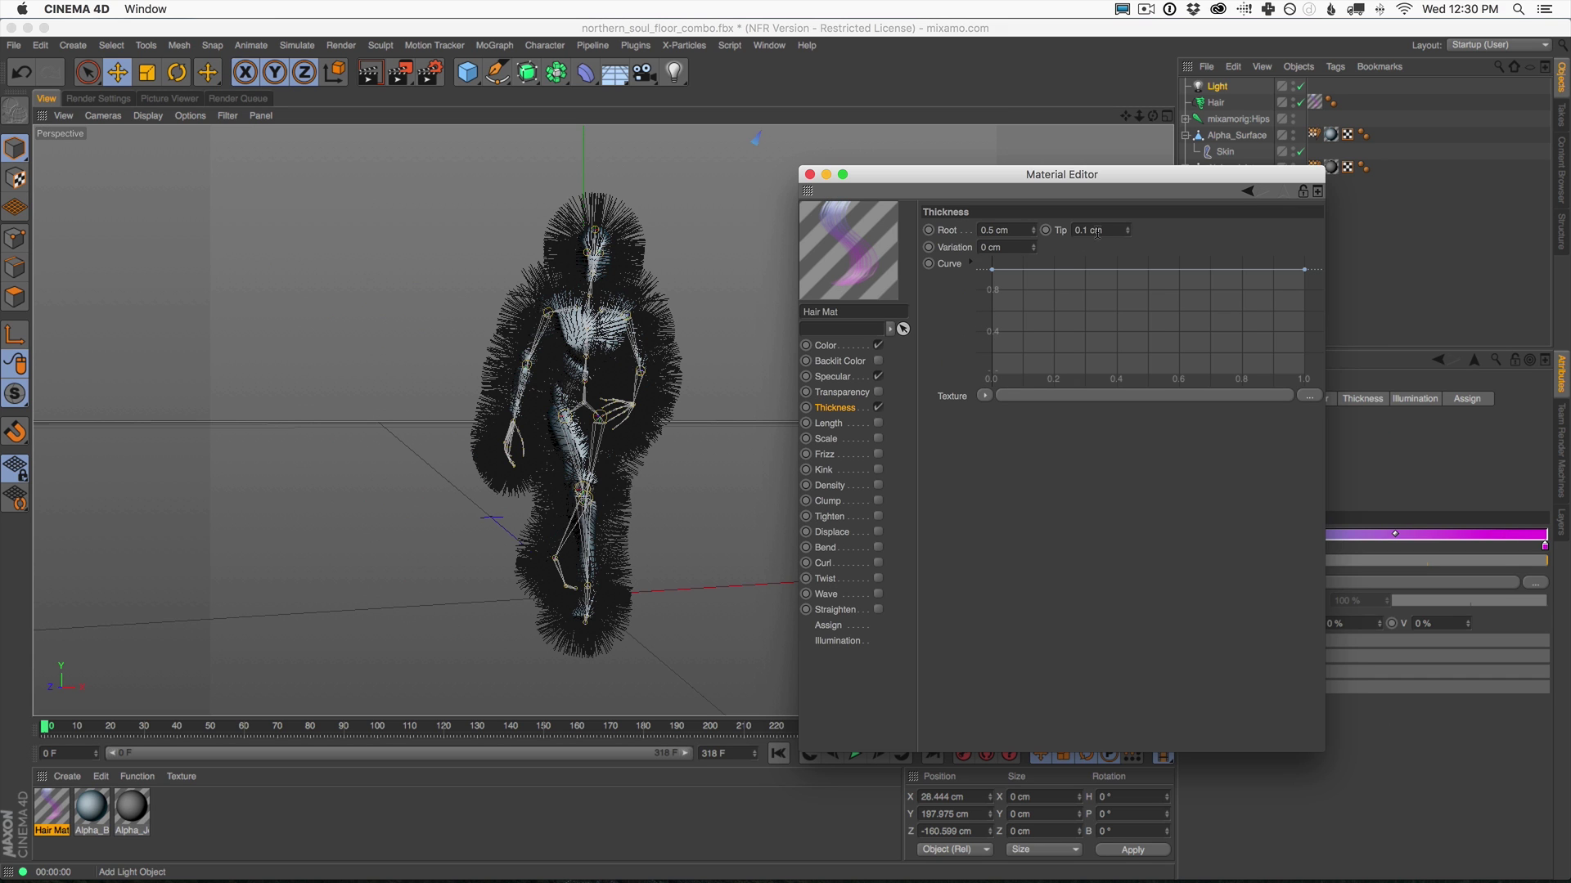
pyautogui.click(369, 72)
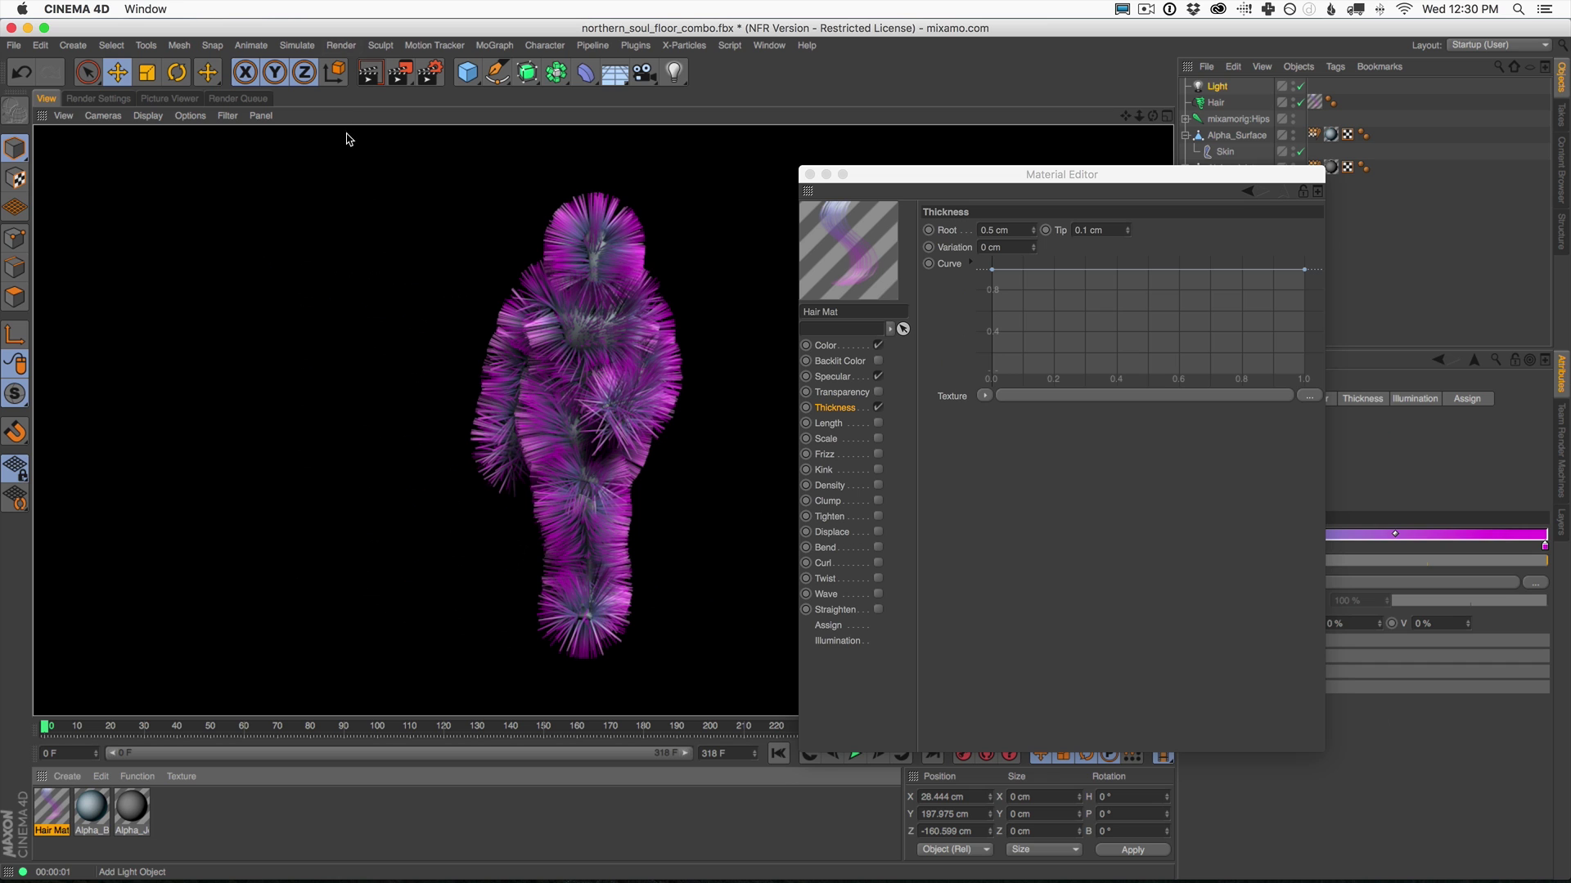
# Play the animation forward to frame 15 and render the moving hair in the view.
pyautogui.moveTo(872, 177); pyautogui.dragTo(957, 77)
pyautogui.click(854, 754)
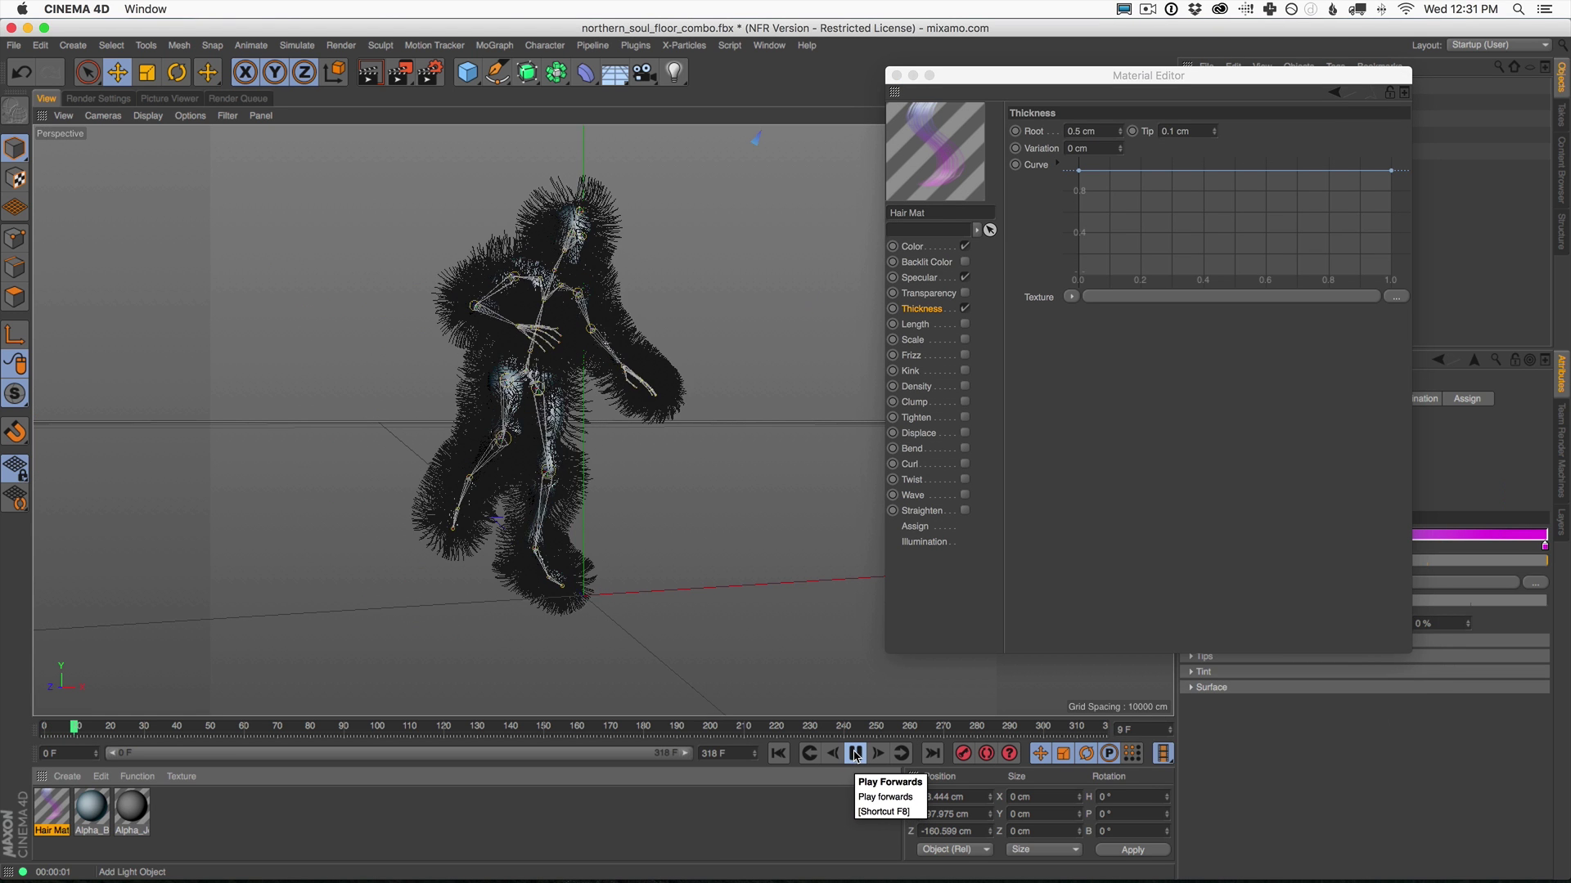
pyautogui.click(372, 78)
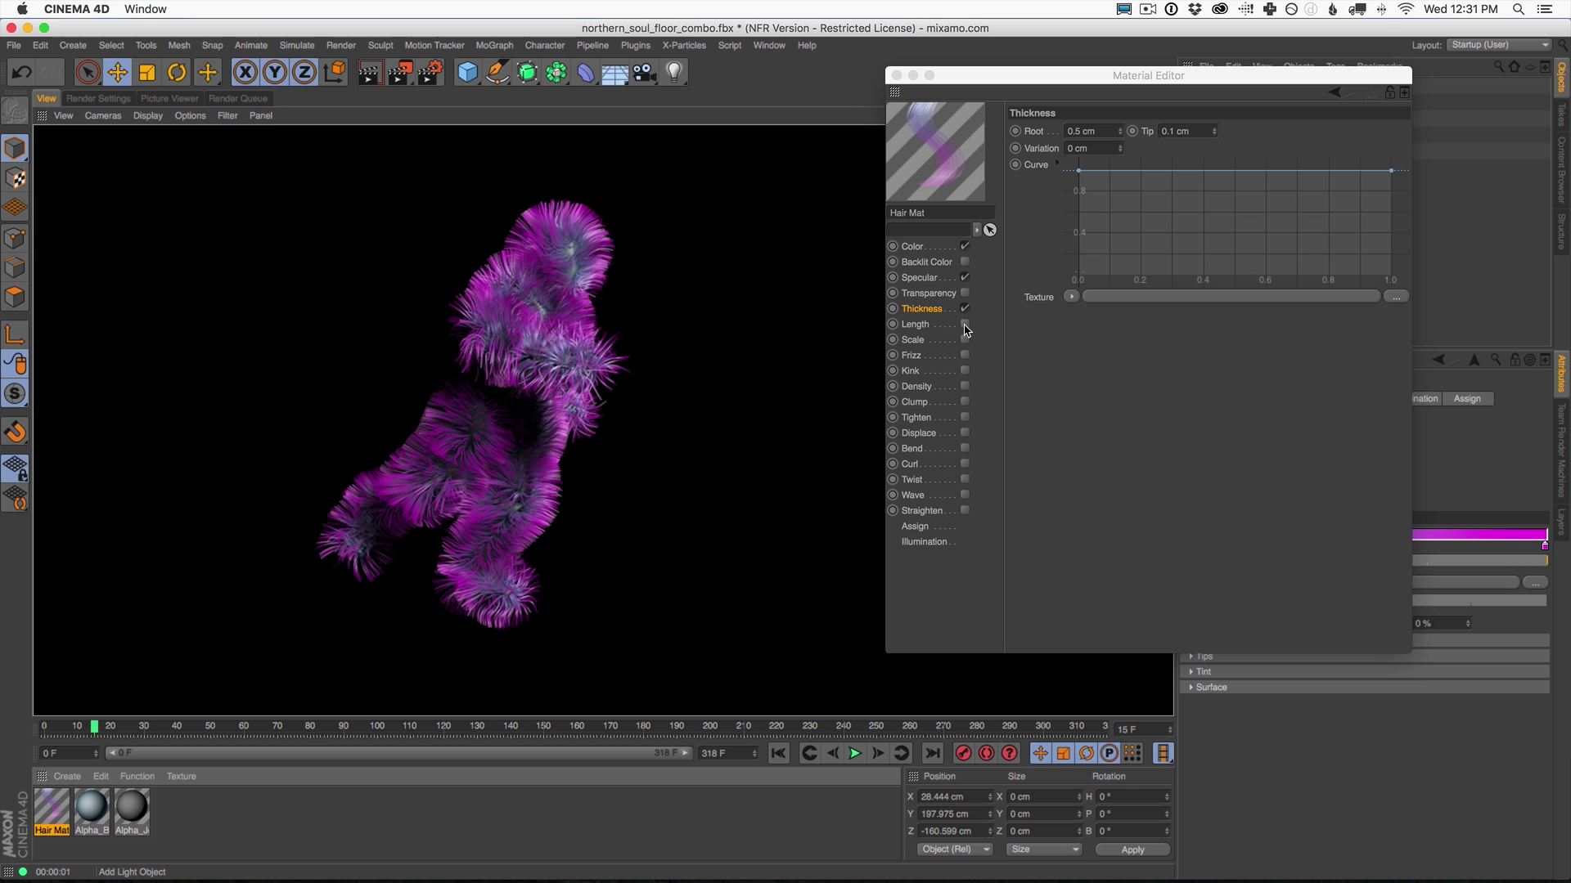
pyautogui.moveTo(1037, 65); pyautogui.dragTo(972, 102)
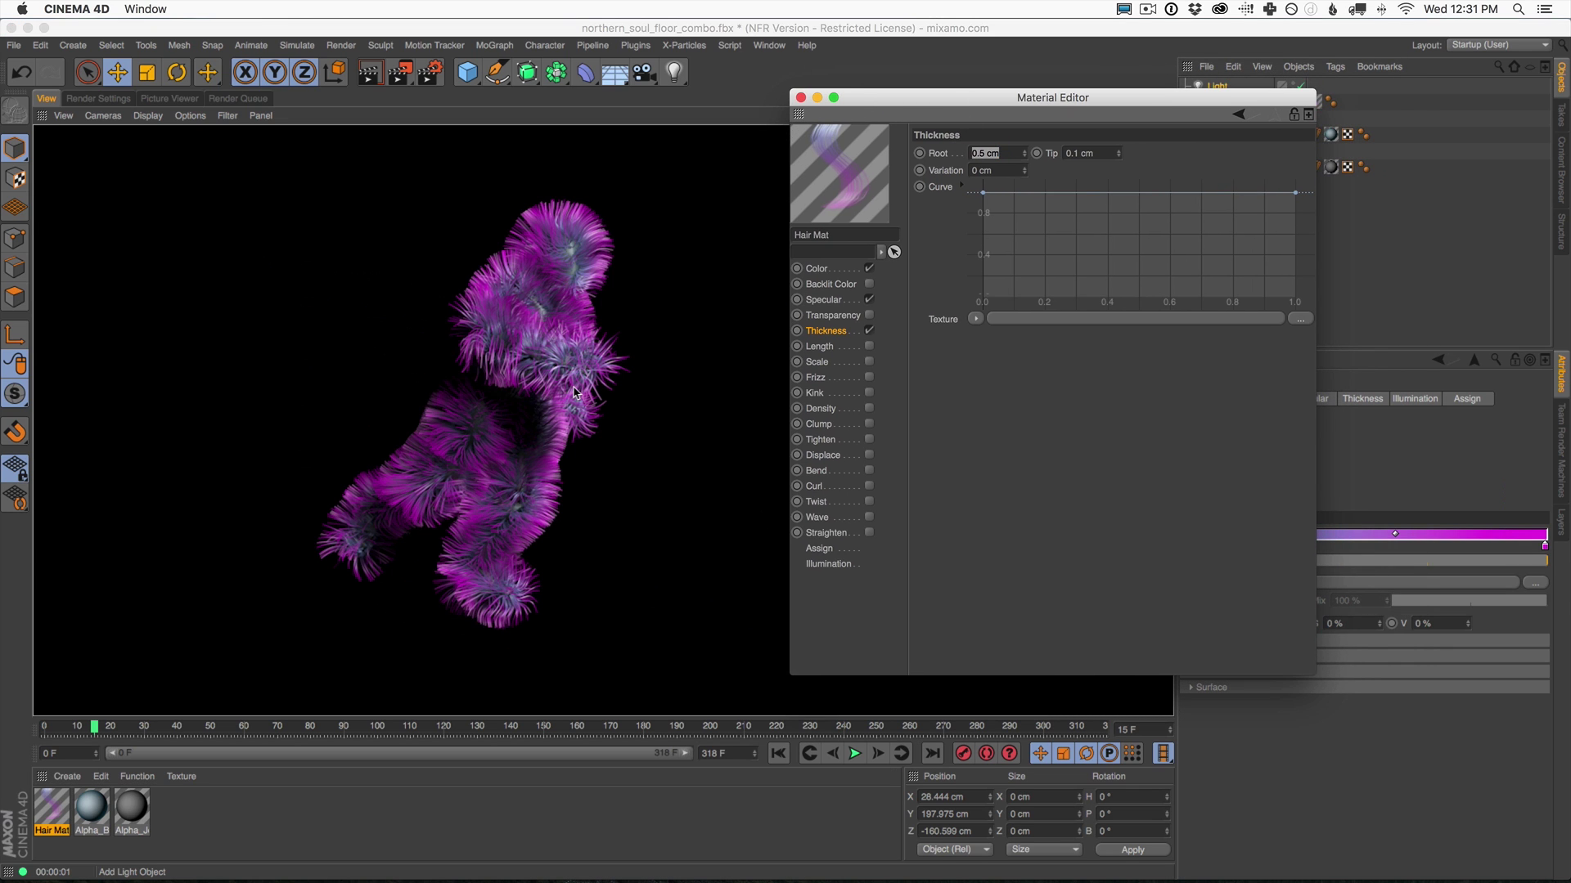
# Enable the hair material's Length channel, raise its variation to about 48%, and render the view.
pyautogui.click(827, 347)
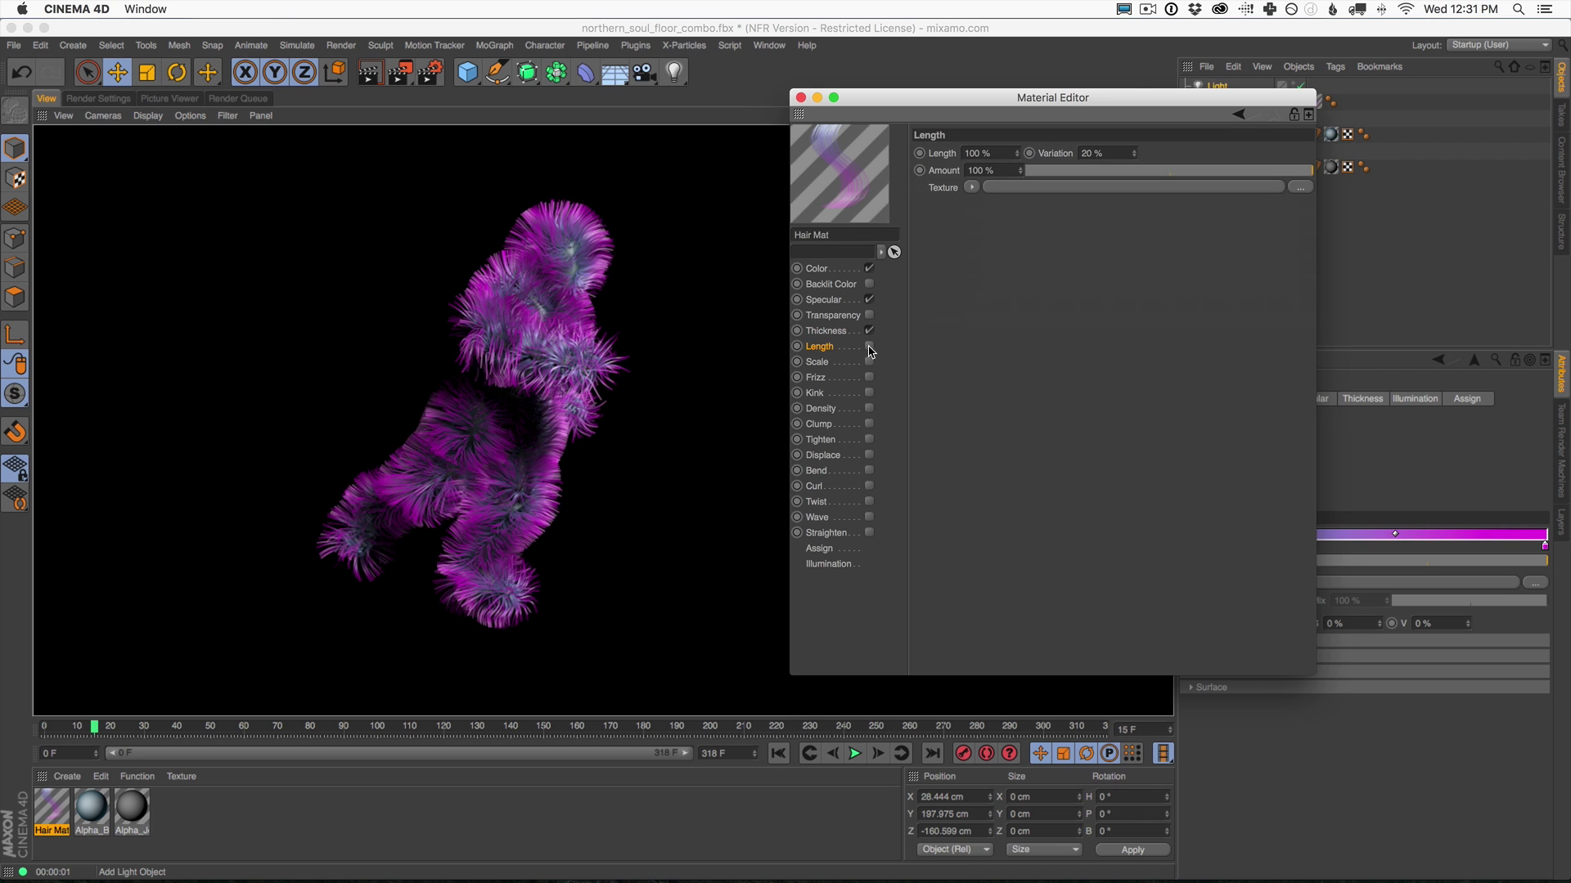
pyautogui.click(869, 347)
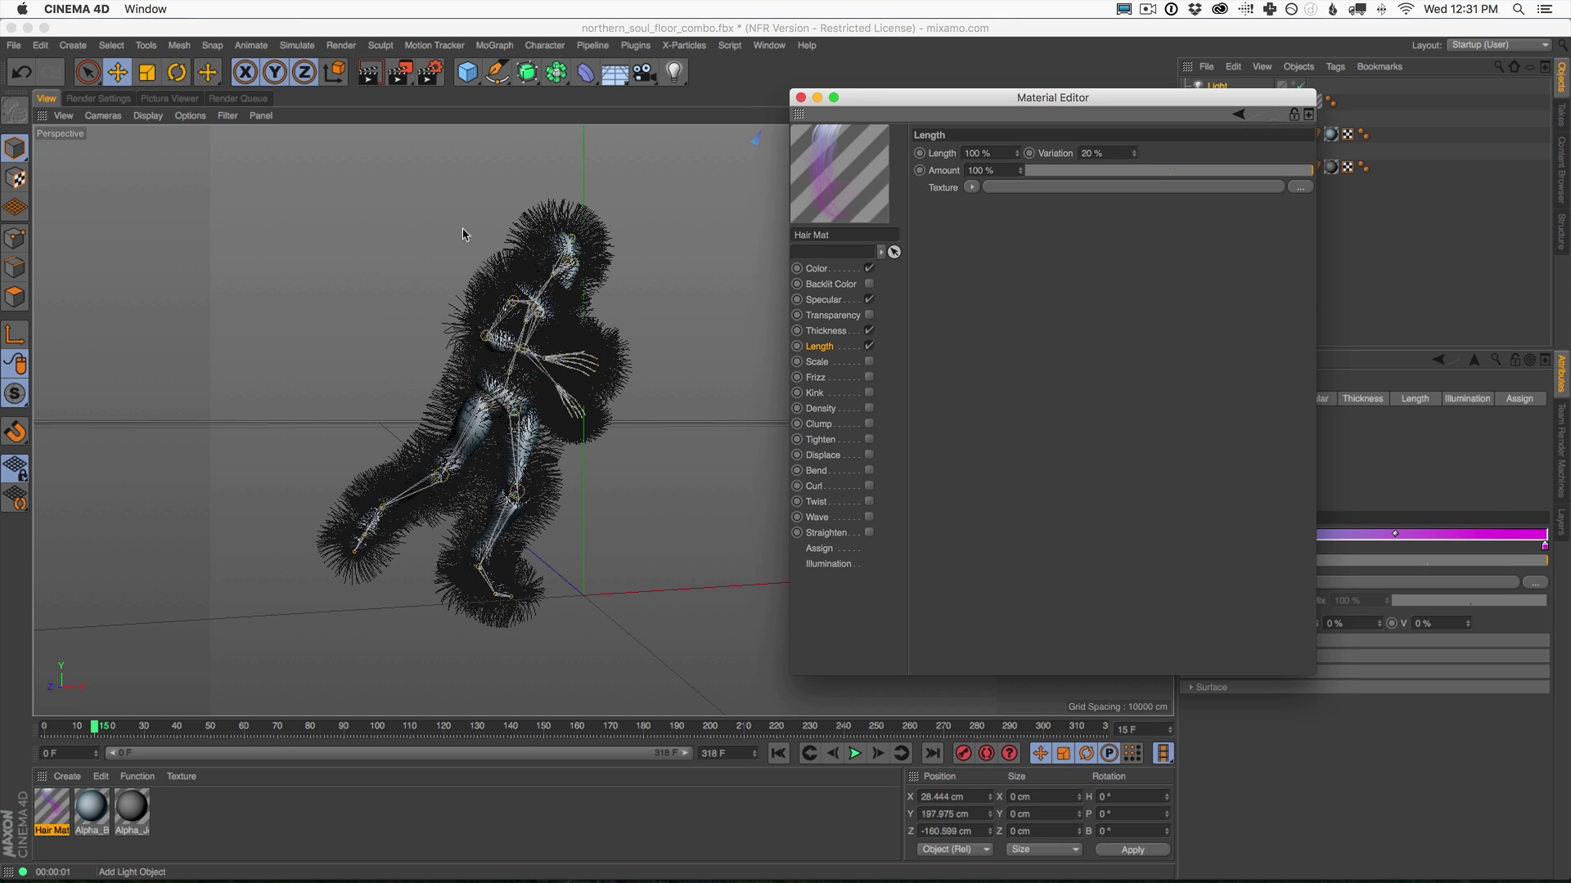
pyautogui.moveTo(1017, 154); pyautogui.dragTo(814, 195)
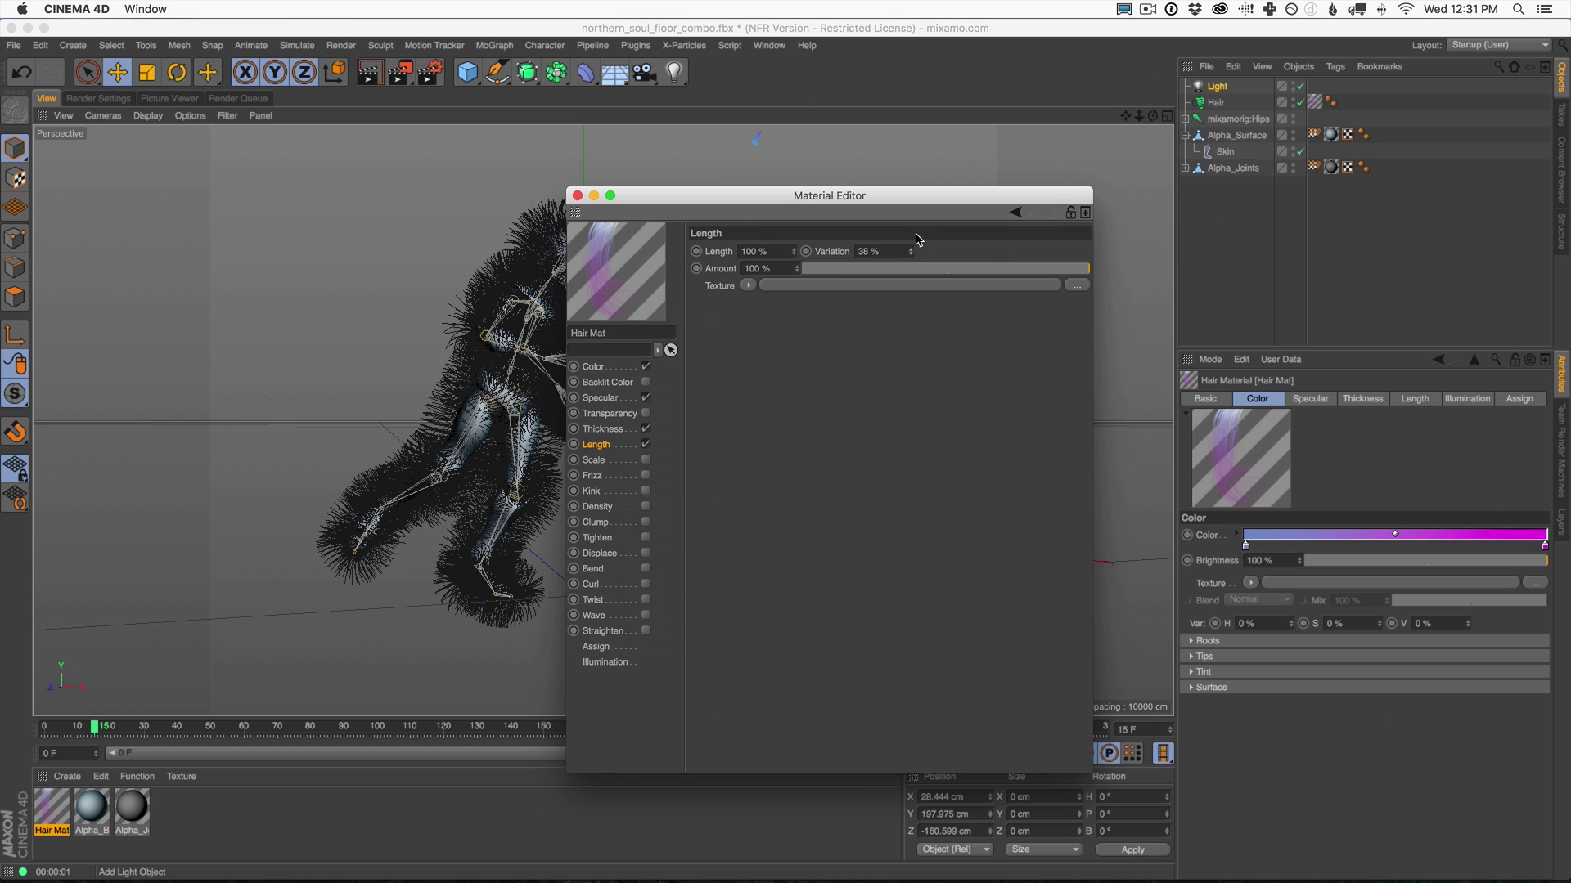
pyautogui.moveTo(922, 229); pyautogui.dragTo(921, 232)
pyautogui.click(368, 70)
pyautogui.moveTo(702, 199); pyautogui.dragTo(1060, 225)
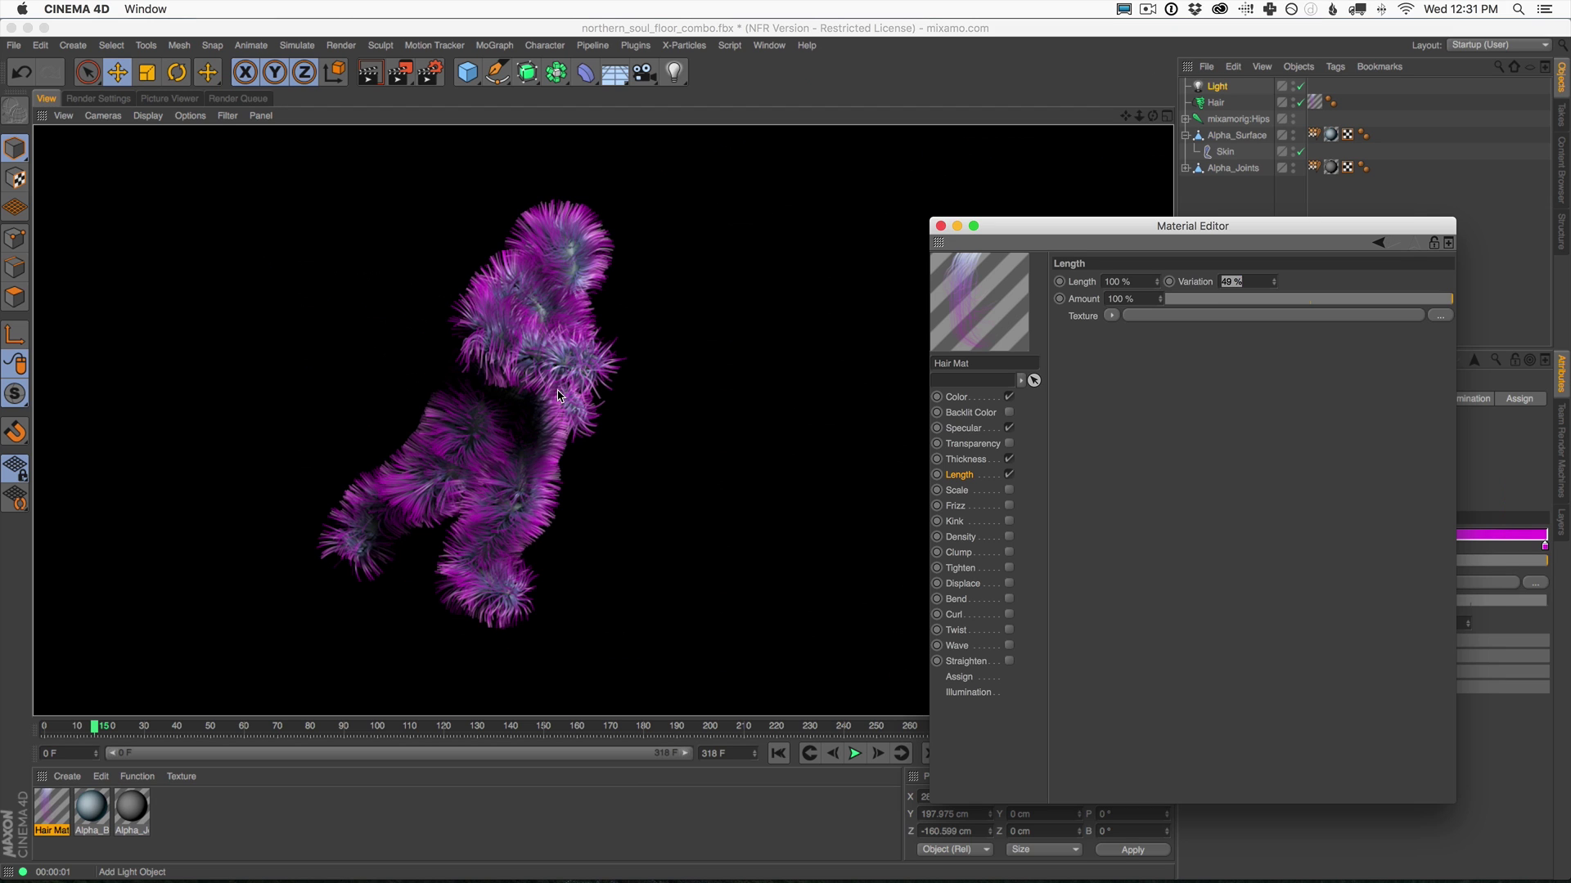
# Enable the hair material's Frizz channel at its default settings and render the view.
pyautogui.moveTo(986, 243); pyautogui.dragTo(966, 177)
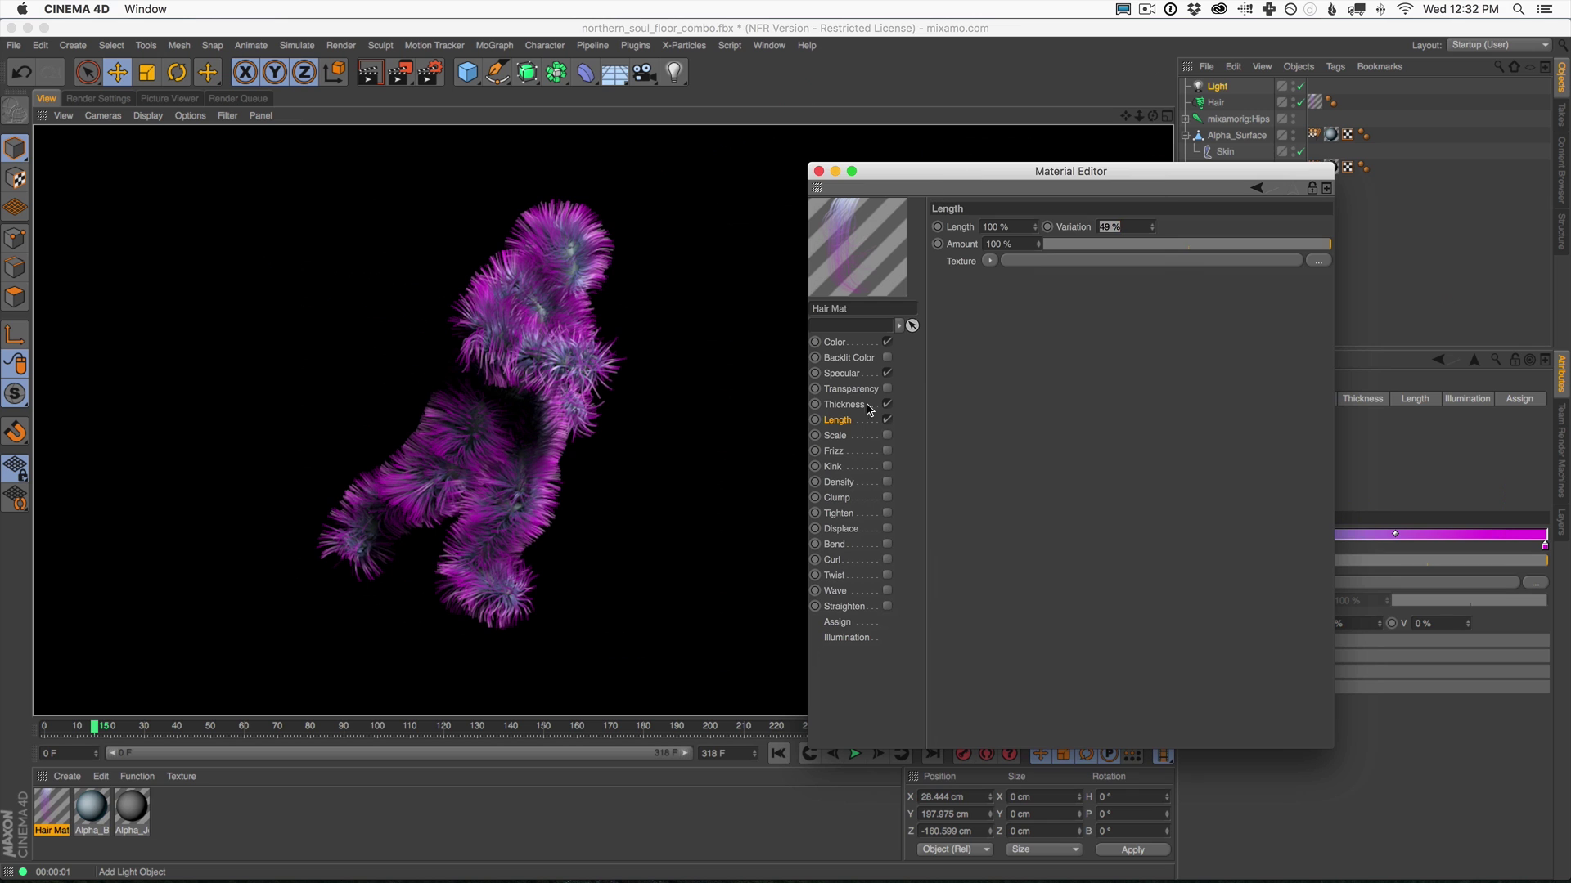
pyautogui.click(841, 436)
pyautogui.click(841, 452)
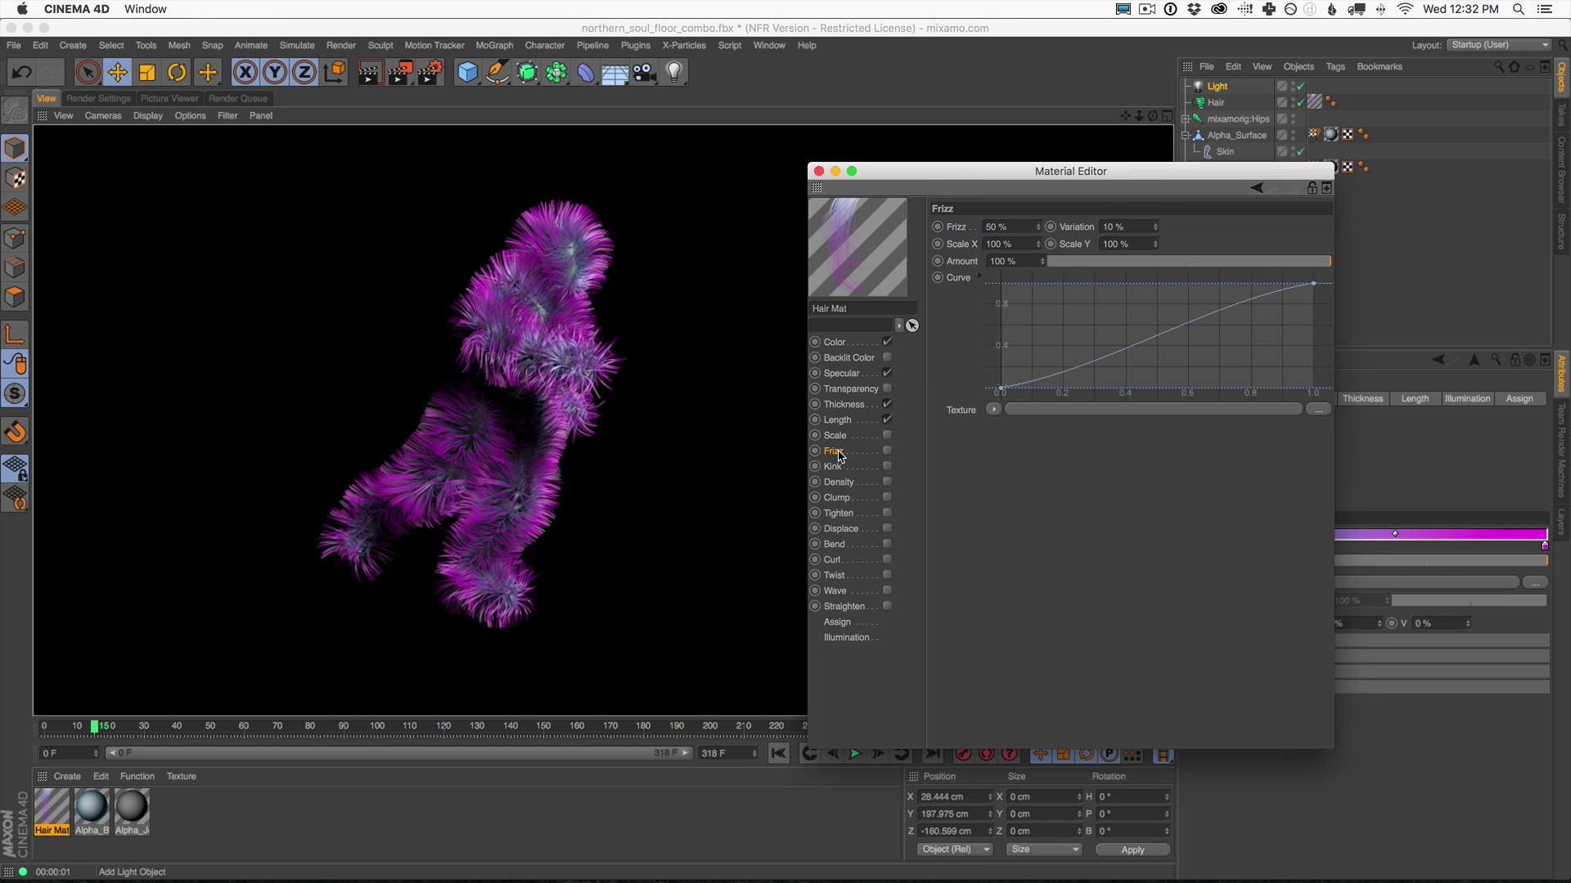
pyautogui.click(888, 451)
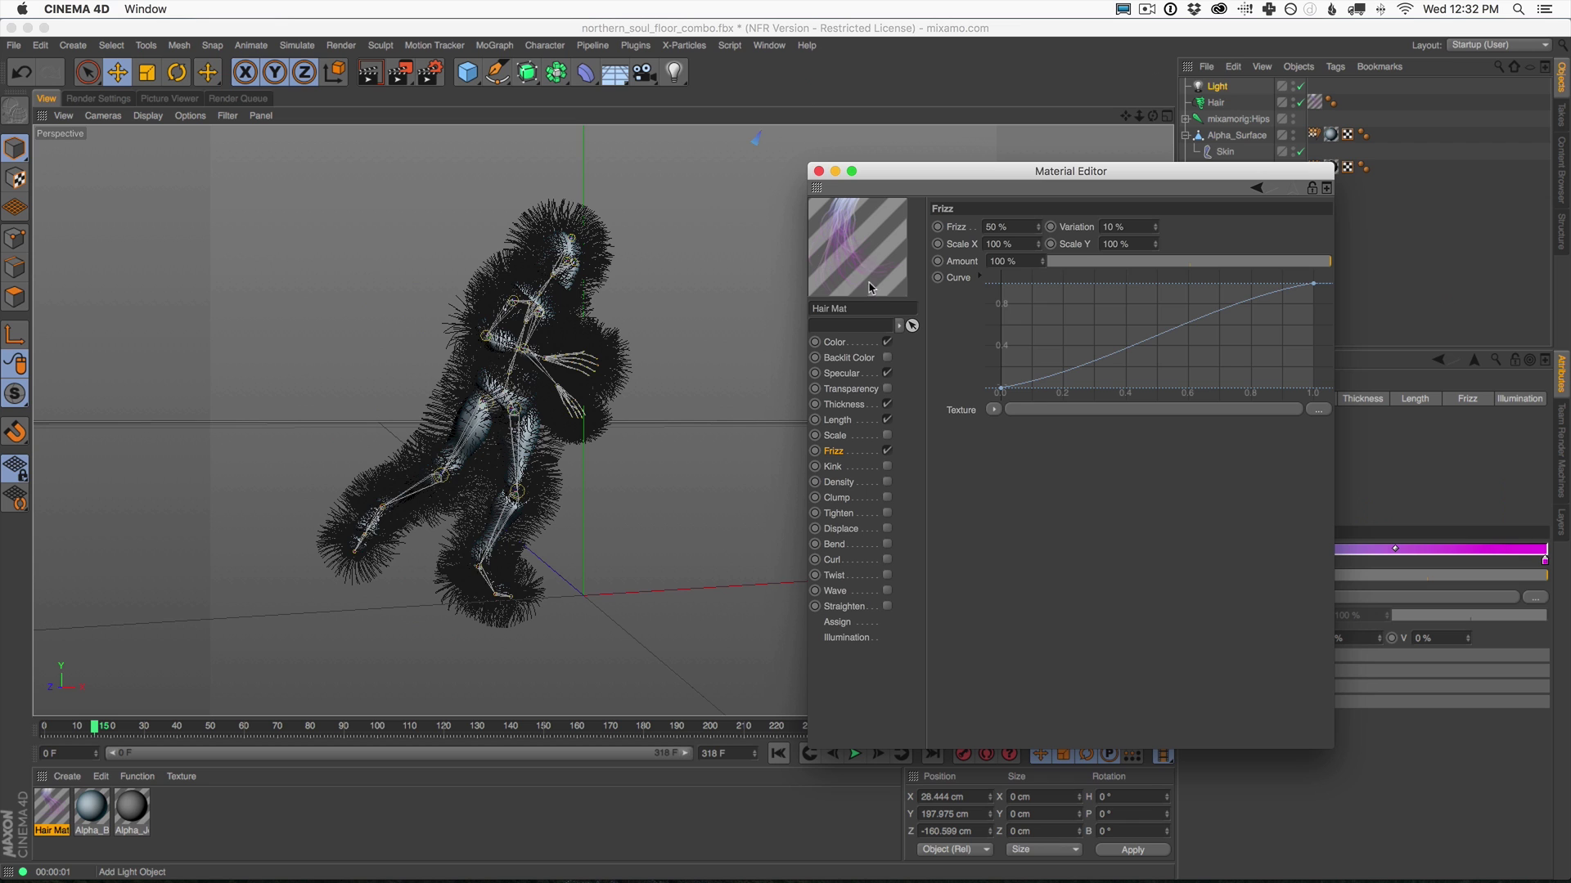
pyautogui.click(373, 72)
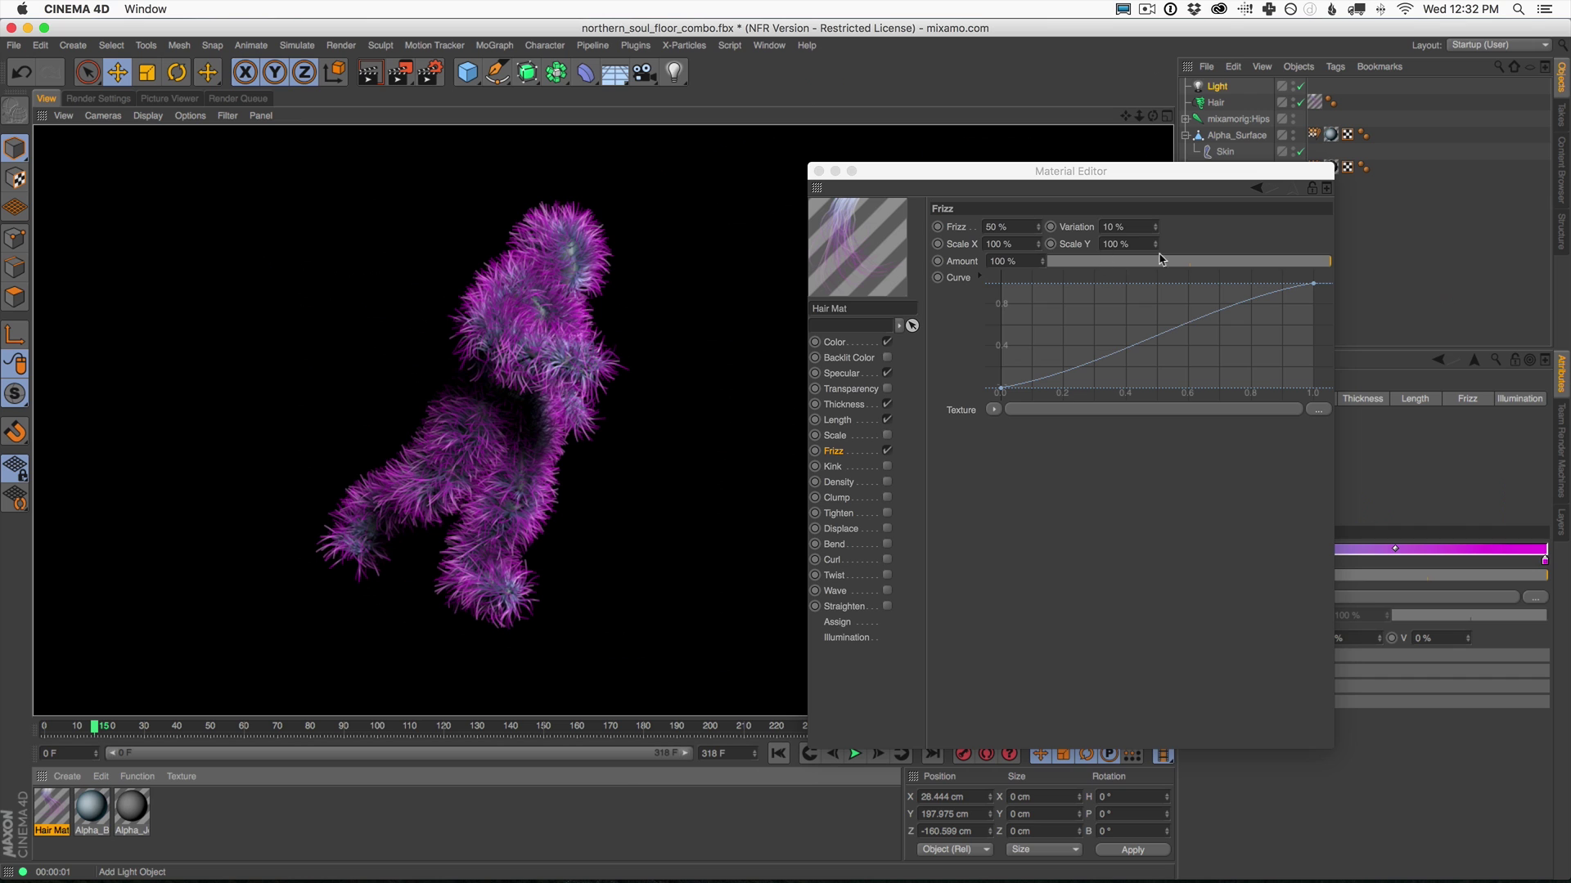
# Set the hair frizz to 24% with a variation of 14%.
pyautogui.click(1036, 228)
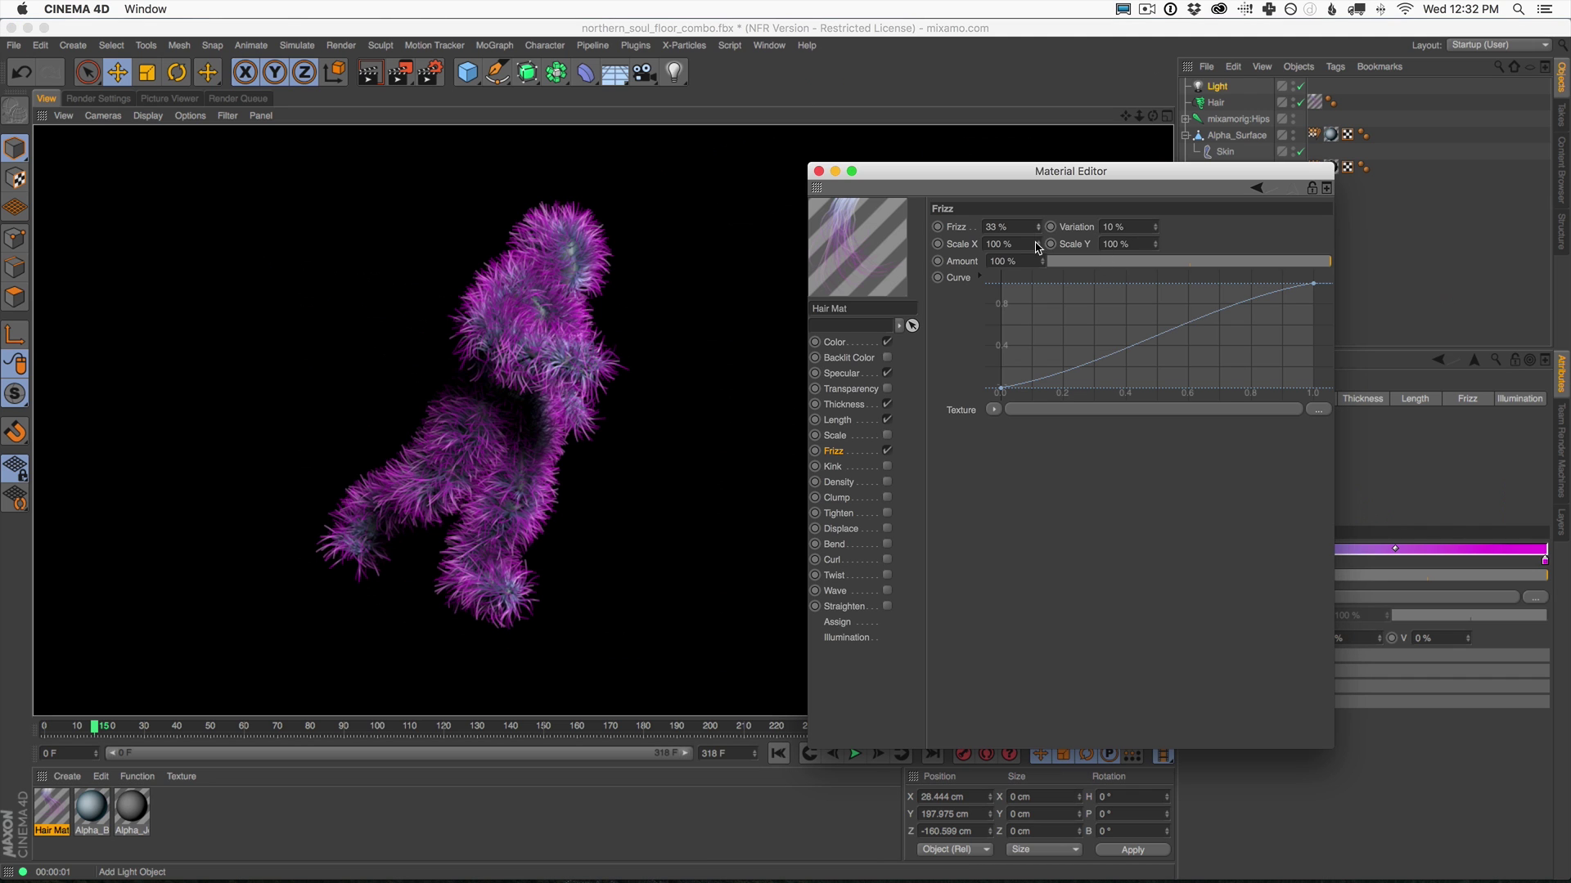
pyautogui.moveTo(1036, 243); pyautogui.dragTo(1037, 244)
pyautogui.moveTo(1155, 228); pyautogui.dragTo(1153, 235)
pyautogui.moveTo(1154, 233); pyautogui.dragTo(1157, 219)
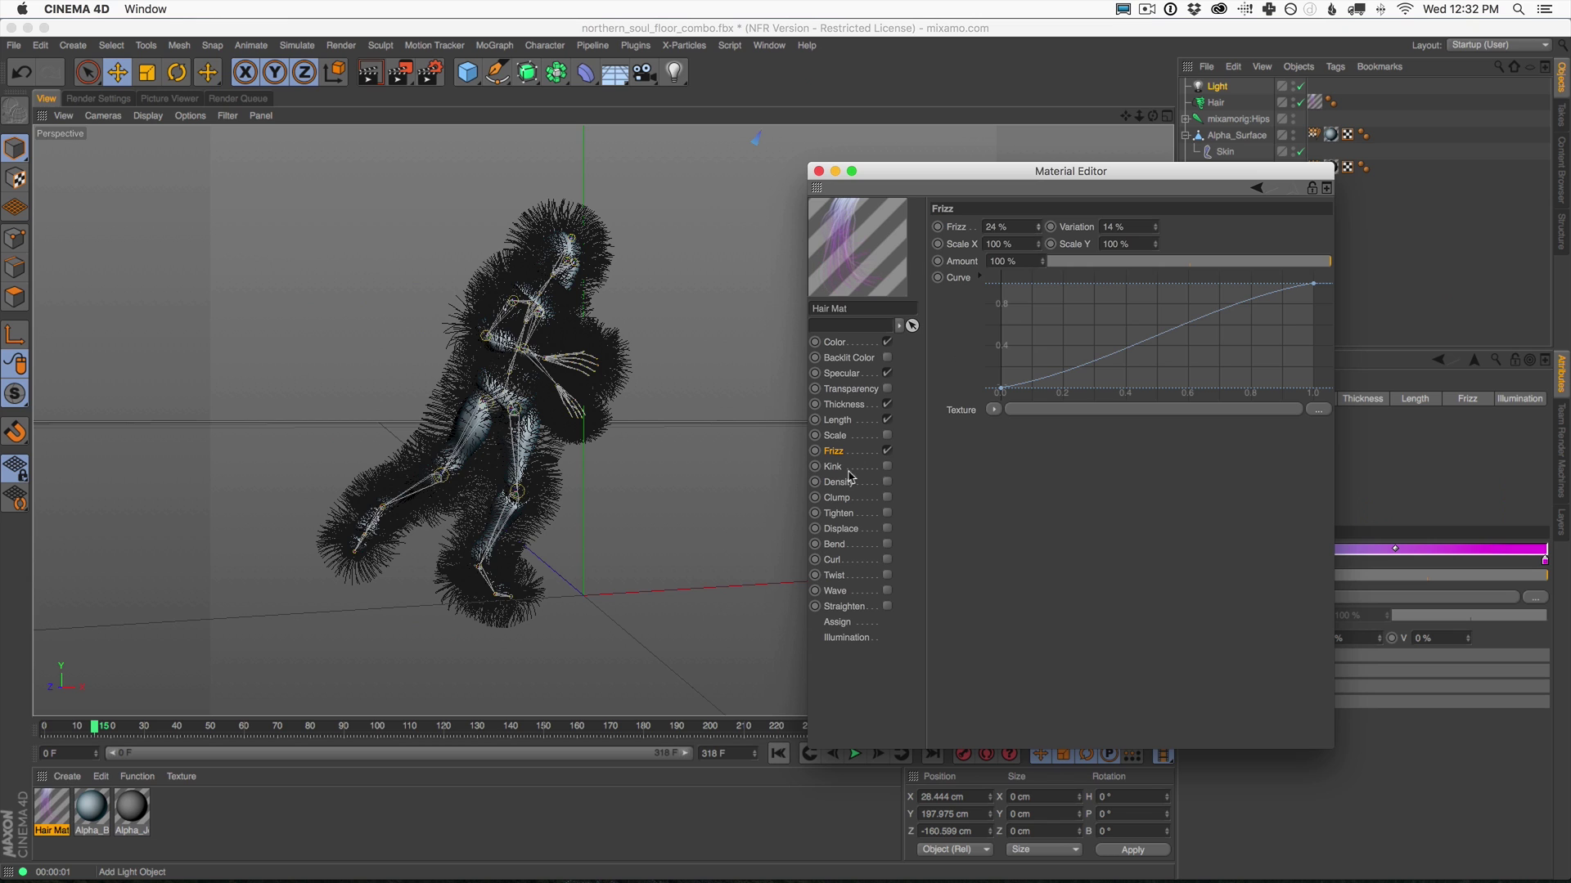
# Enable the hair material's Kink channel and adjust its kink strength and variation.
pyautogui.click(887, 467)
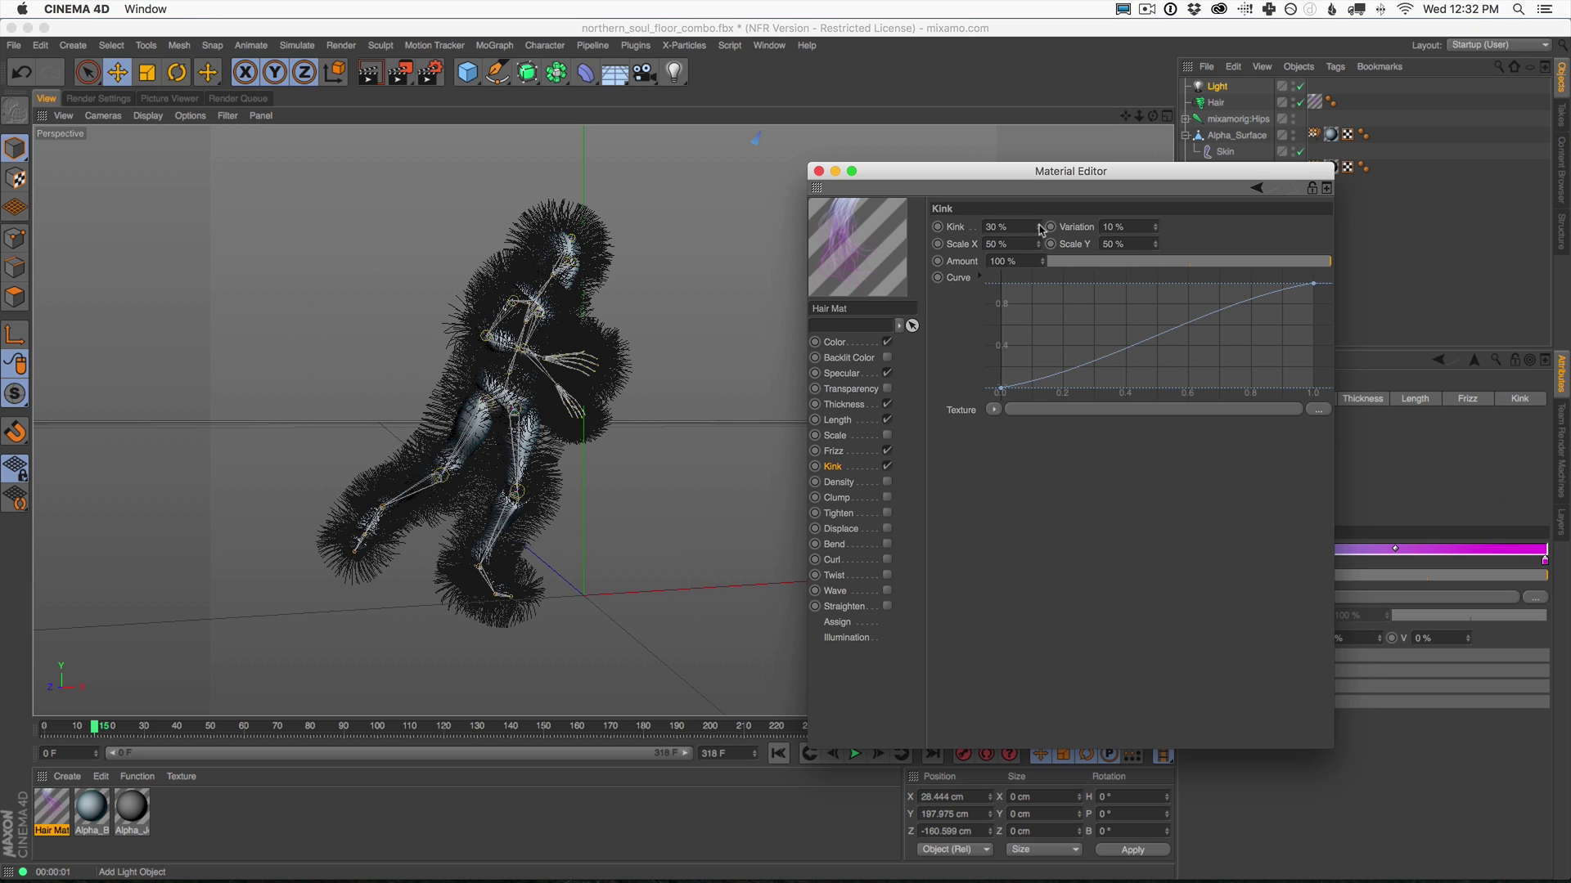
pyautogui.moveTo(1037, 234); pyautogui.dragTo(1038, 241)
pyautogui.moveTo(1155, 228); pyautogui.dragTo(1155, 238)
# Enable the hair material's Clump channel at its default settings, render the view, and close the Material Editor.
pyautogui.click(885, 497)
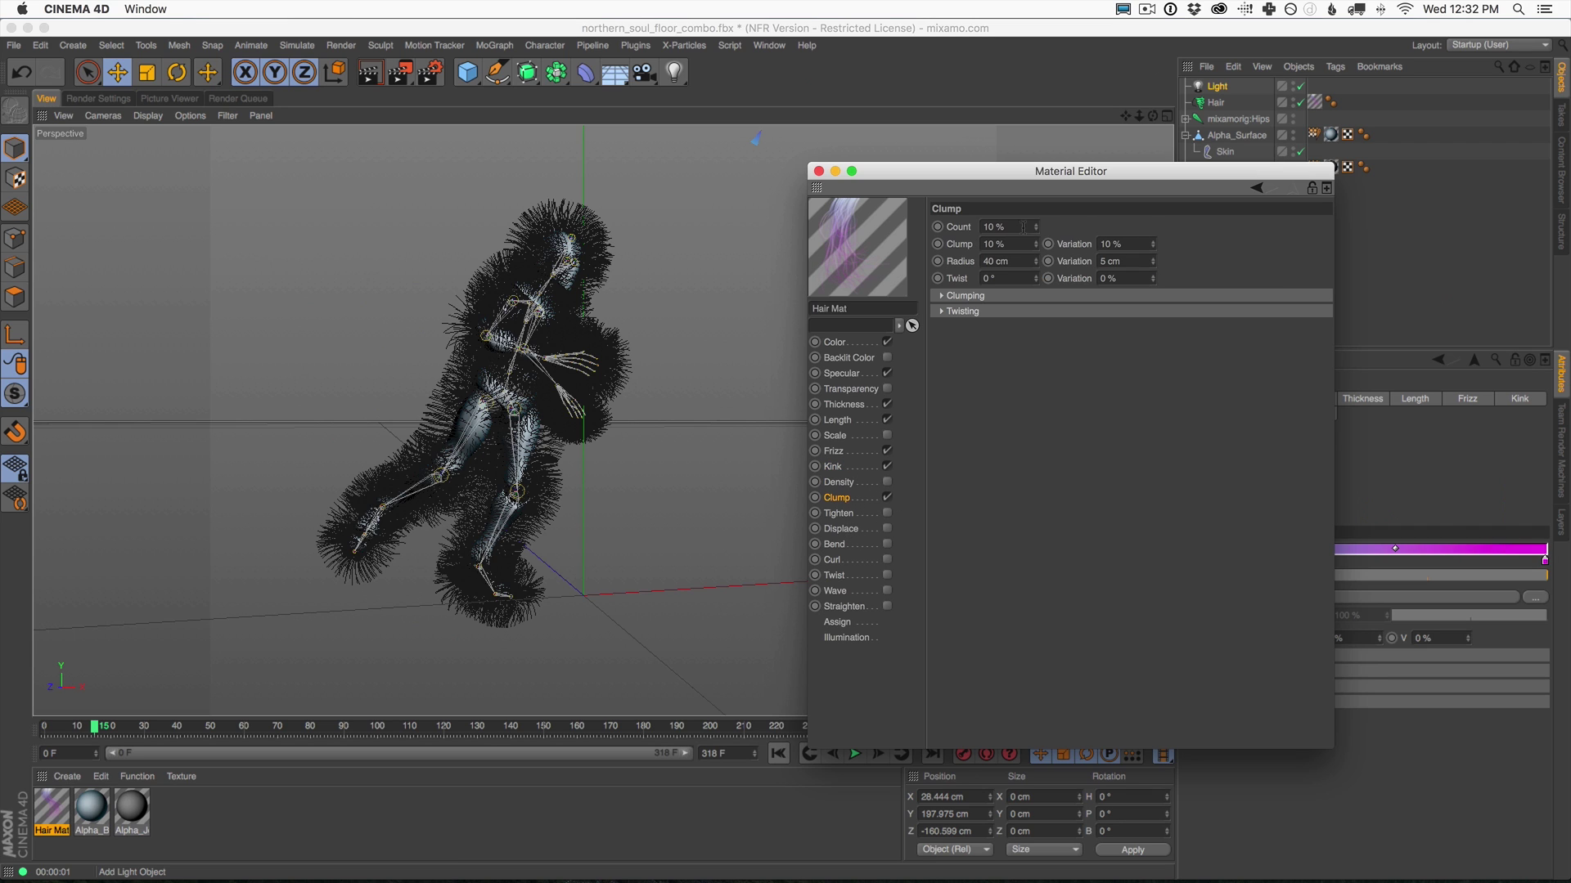
pyautogui.click(371, 72)
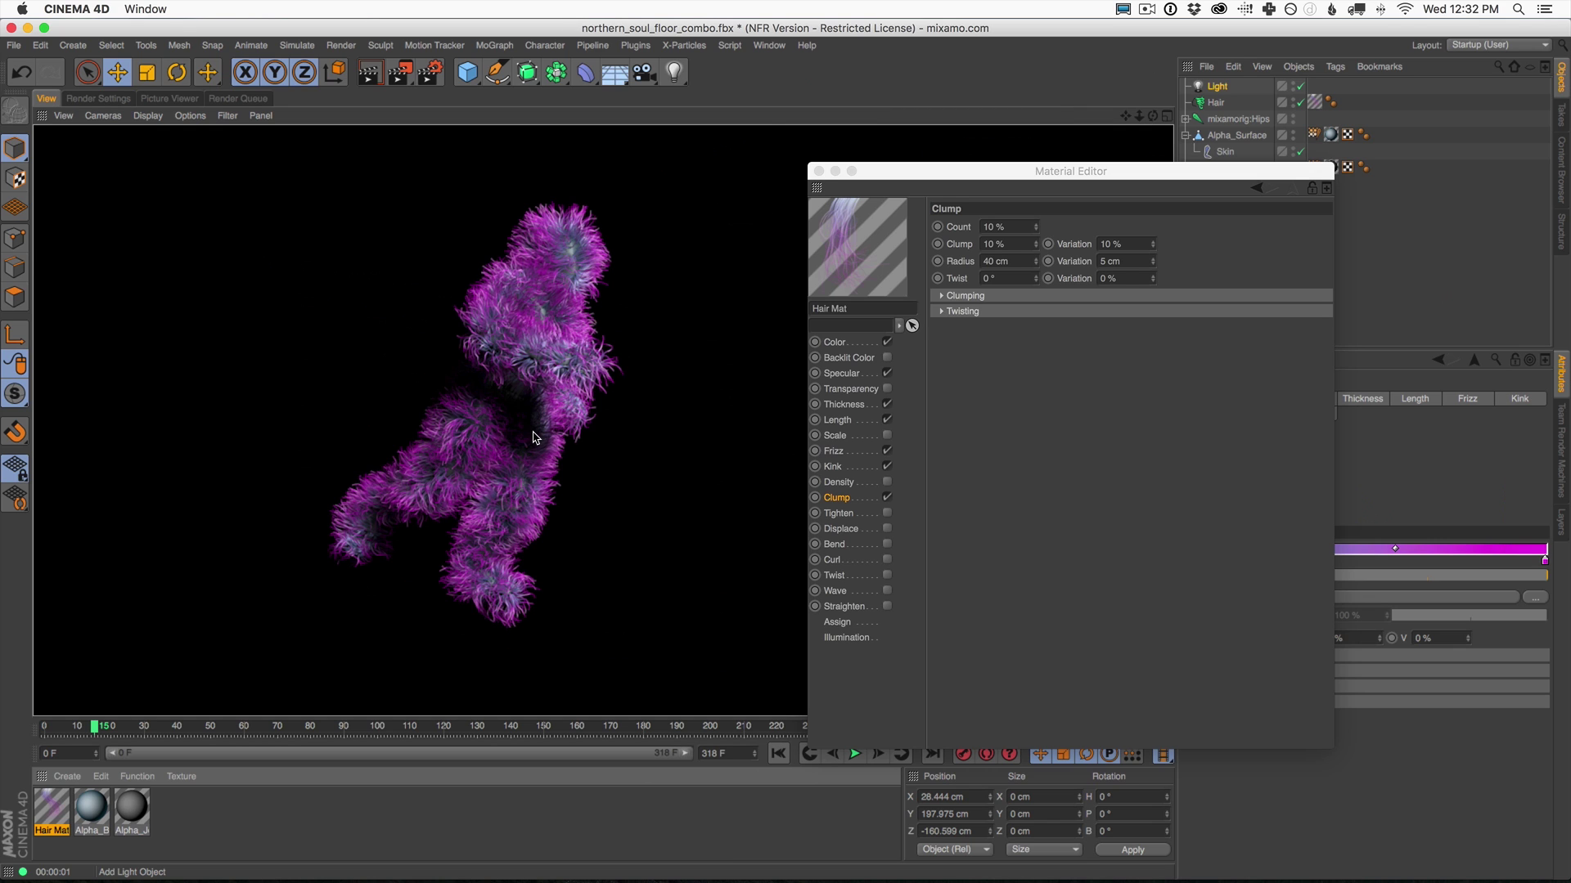
pyautogui.moveTo(927, 173); pyautogui.dragTo(926, 140)
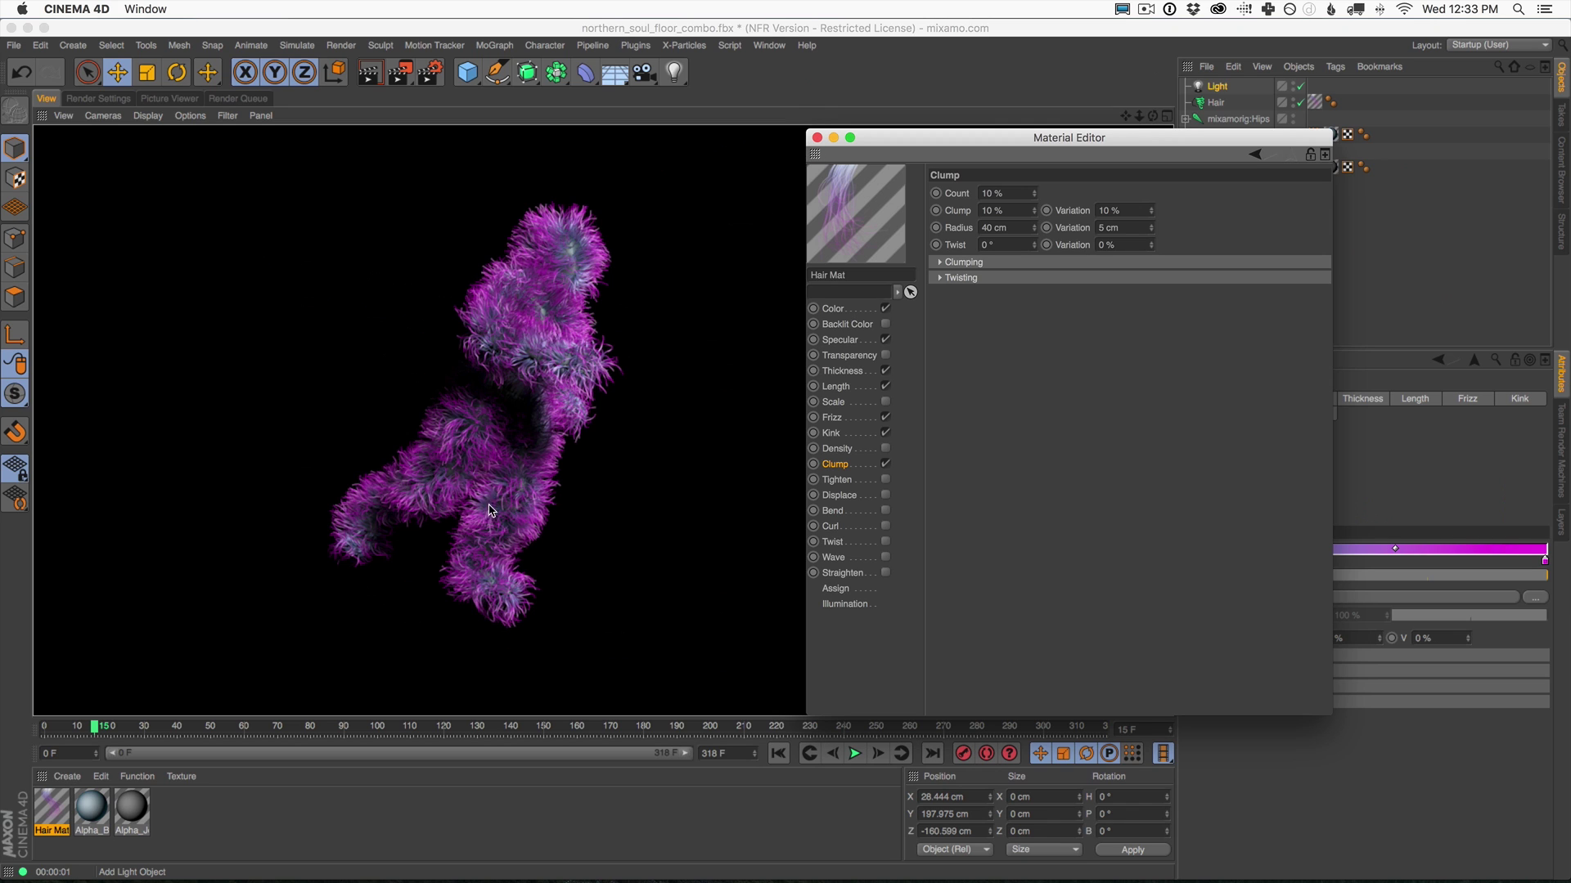
pyautogui.click(816, 138)
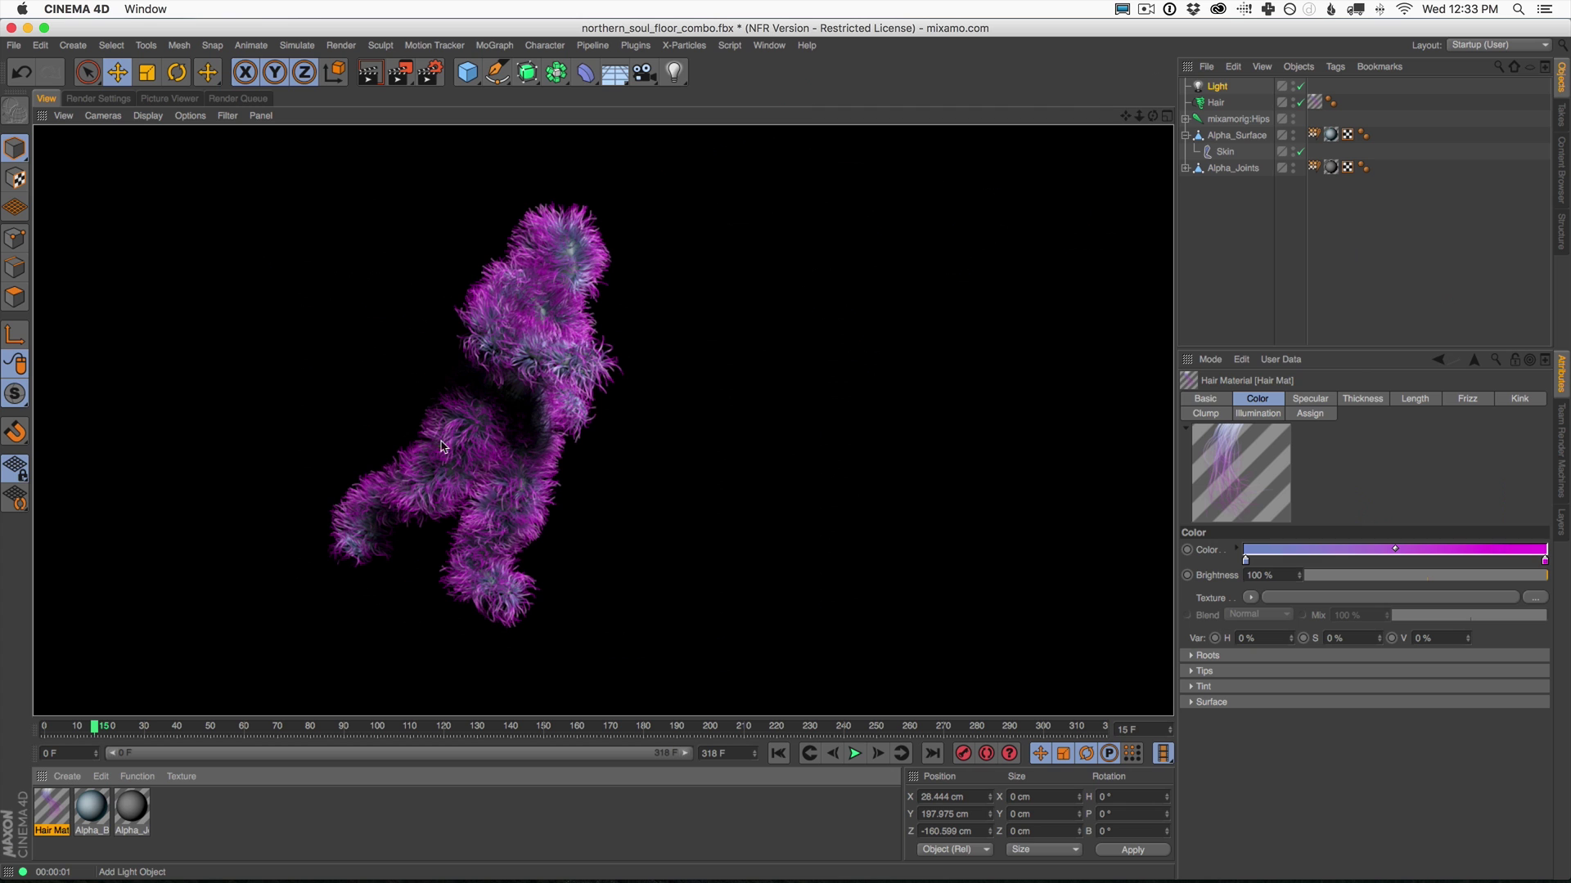
# Open the Alpha_Joints material in the Material Editor and move the editor window clear of the dancer.
pyautogui.doubleClick(134, 808)
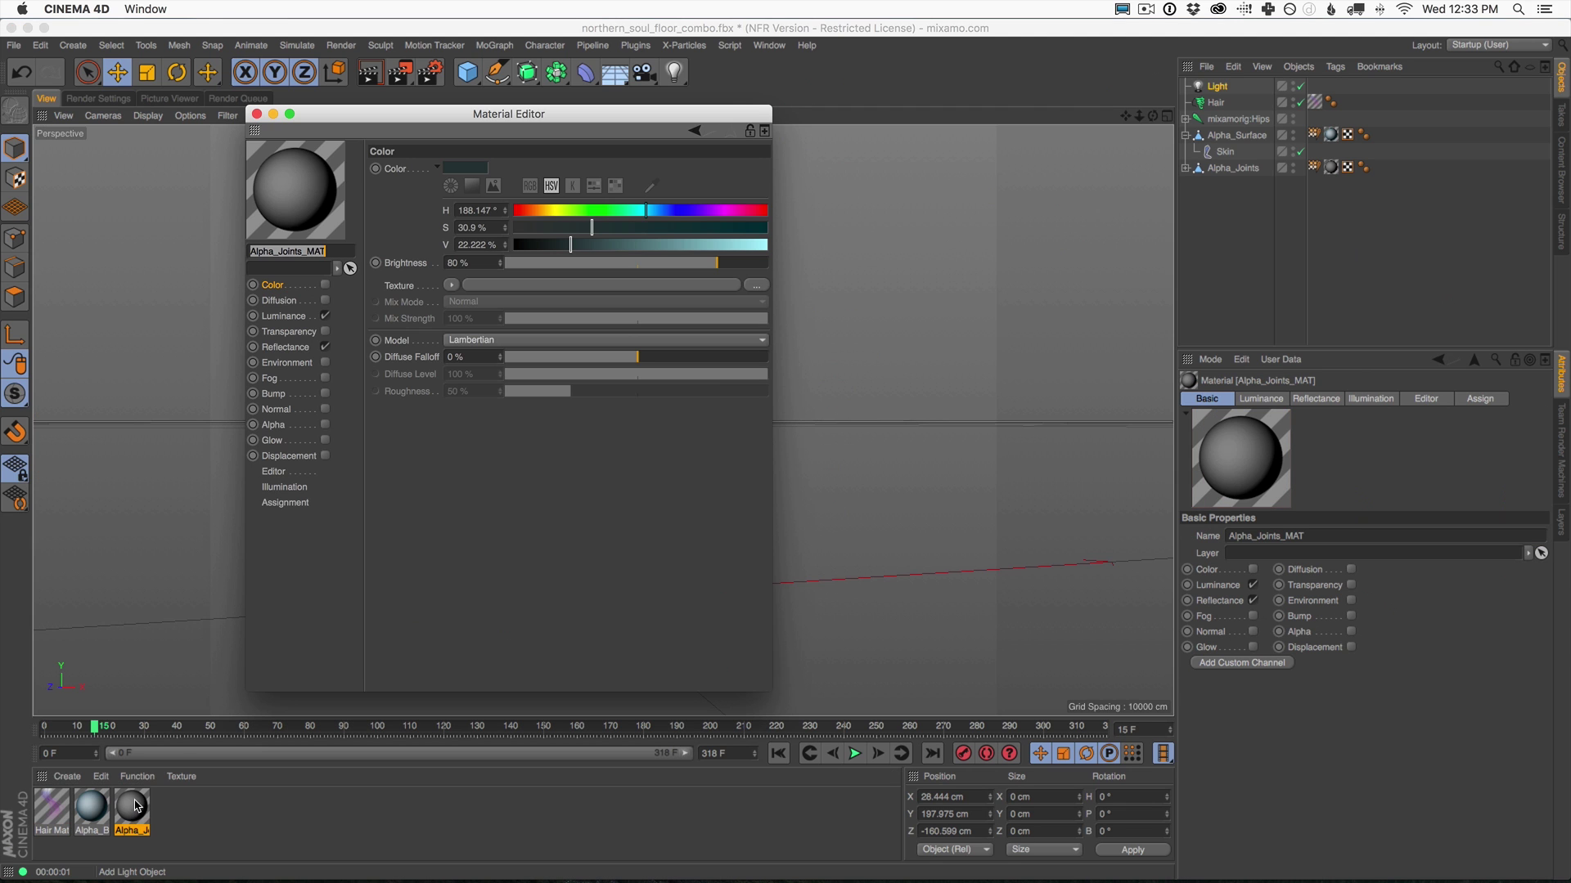
pyautogui.click(96, 814)
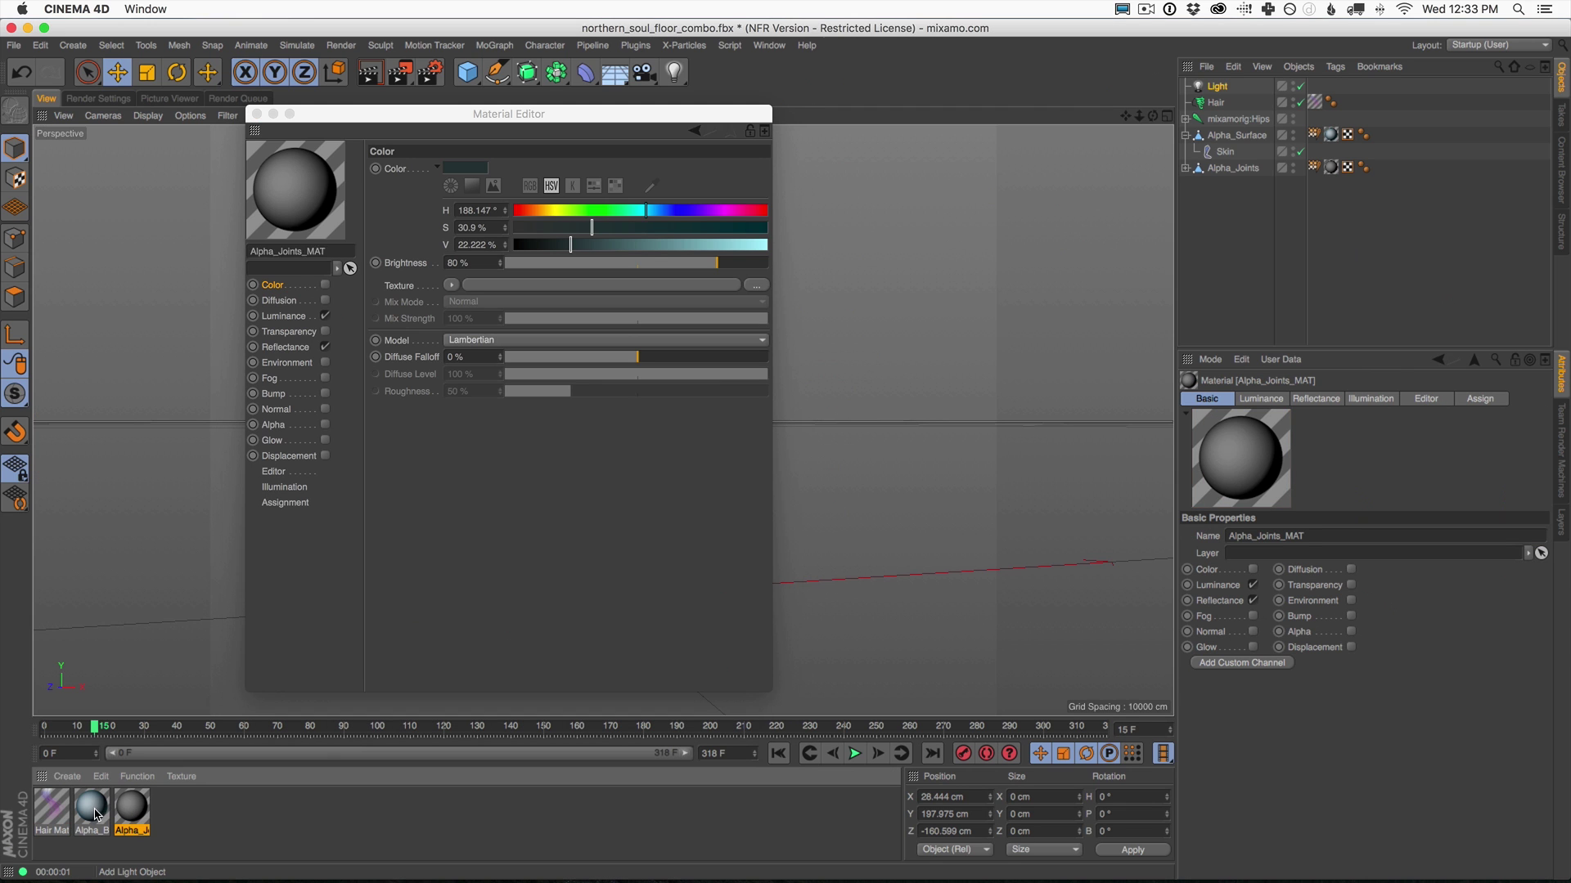
pyautogui.keyDown('shift'); pyautogui.click(96, 813); pyautogui.keyUp('shift')
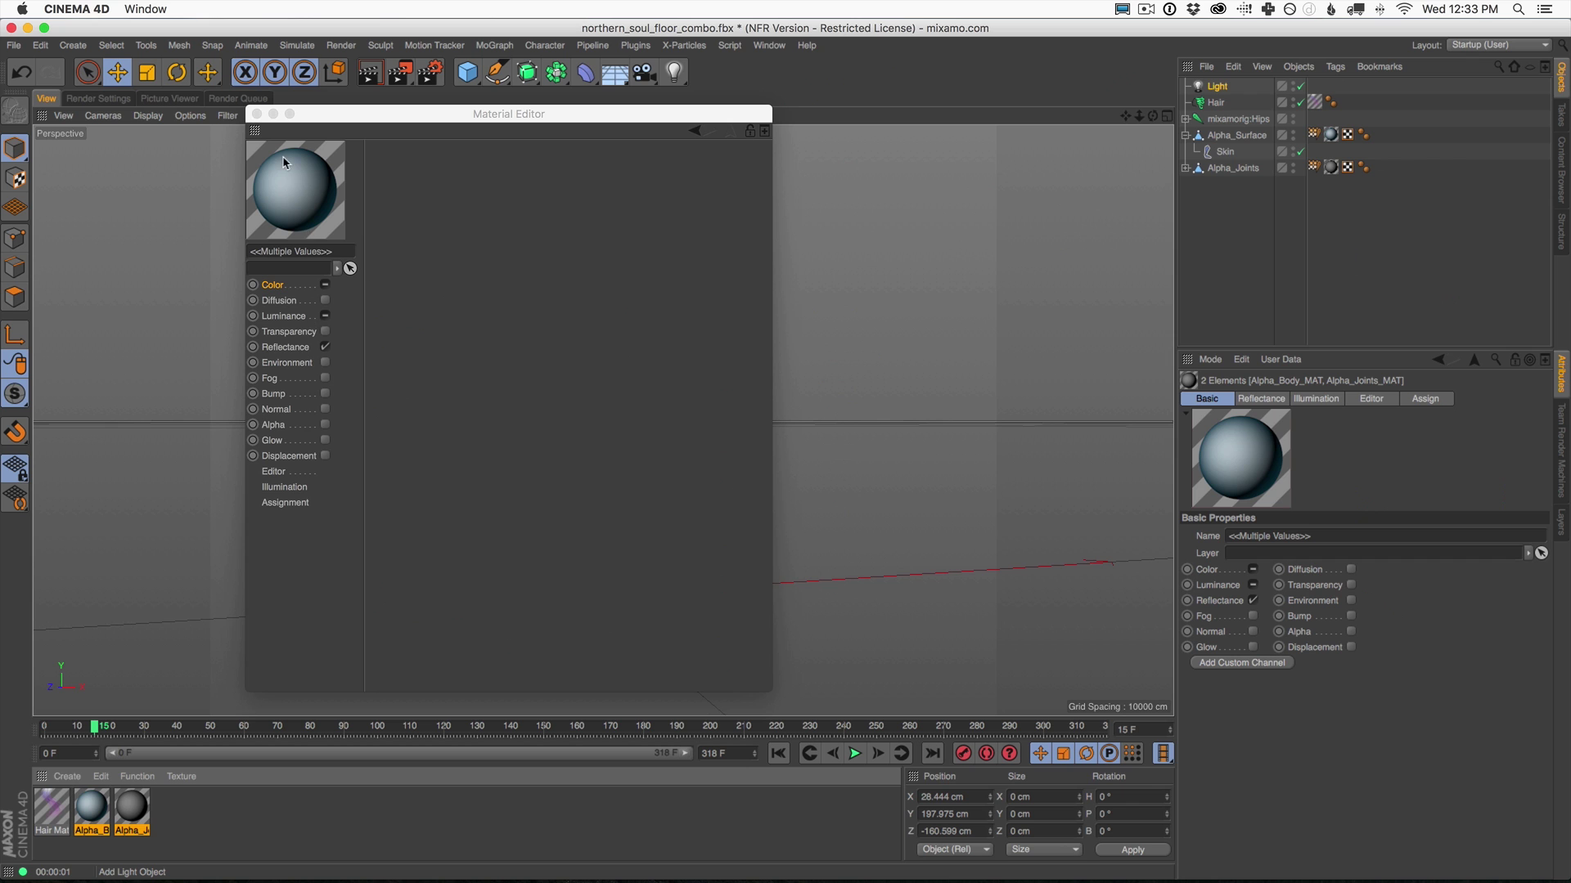
pyautogui.moveTo(403, 115); pyautogui.dragTo(795, 185)
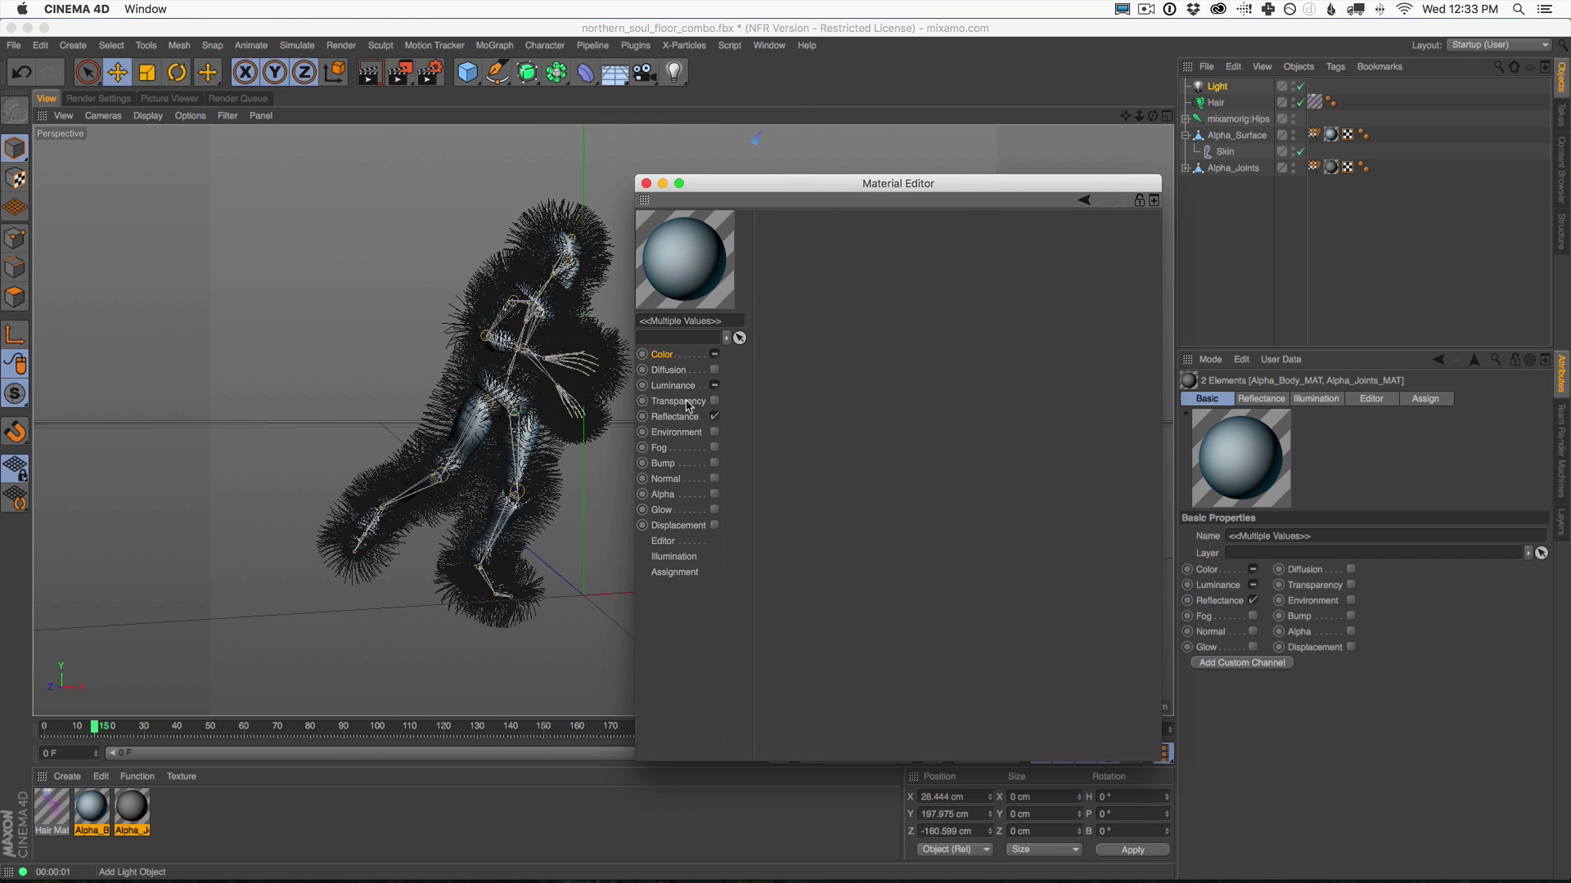
pyautogui.click(135, 812)
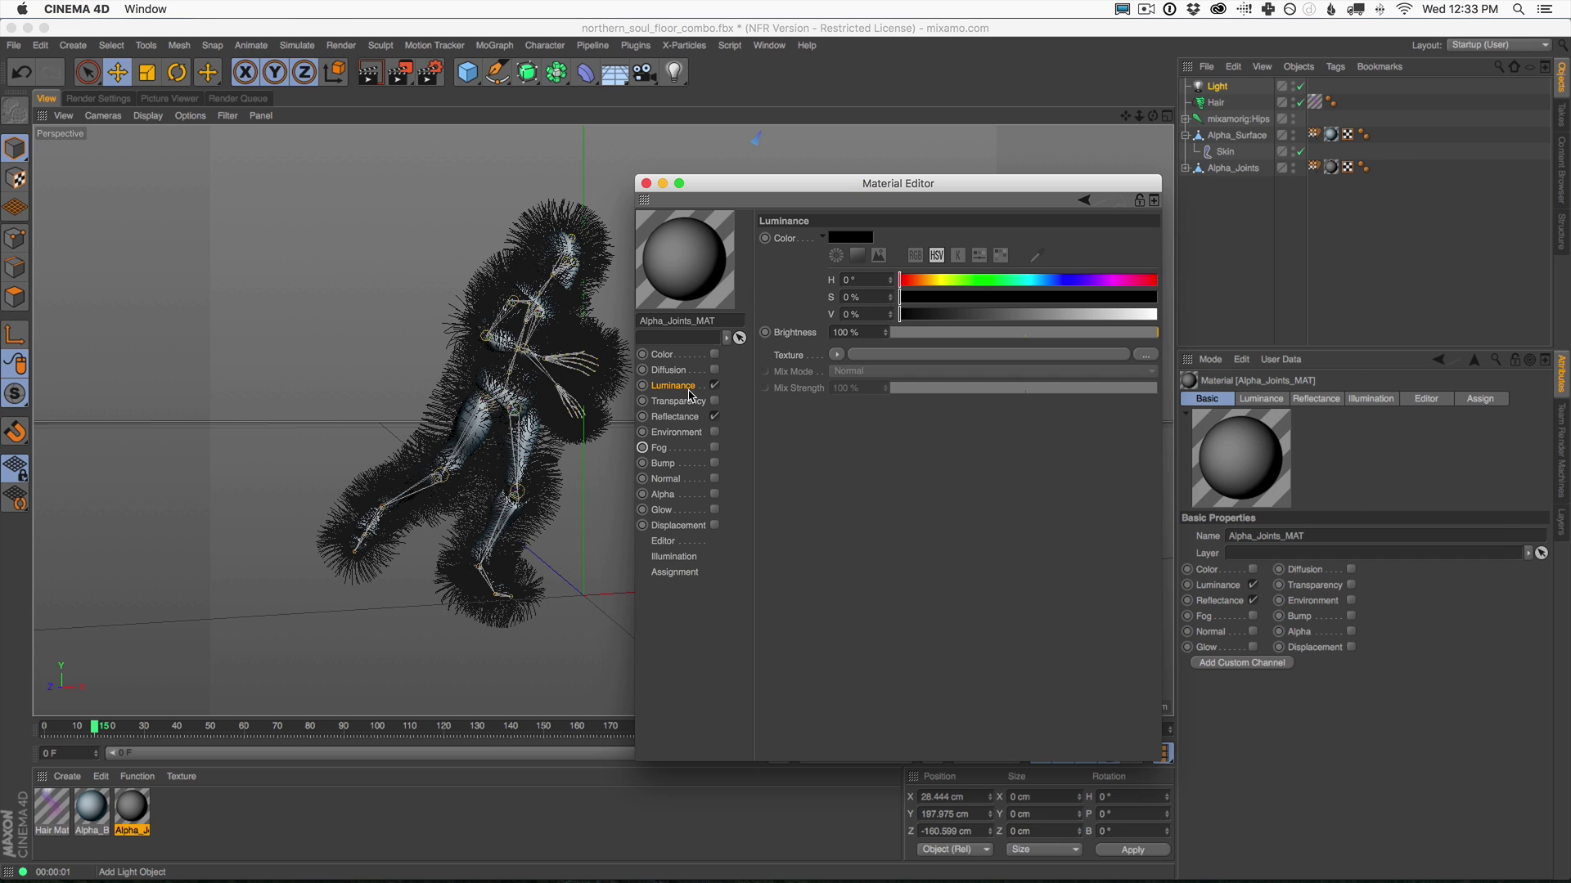
# Set the Alpha_Joints luminance color to H 220°, S 51%, V 52% and turn off its Reflectance channel.
pyautogui.click(1114, 280)
pyautogui.click(1131, 297)
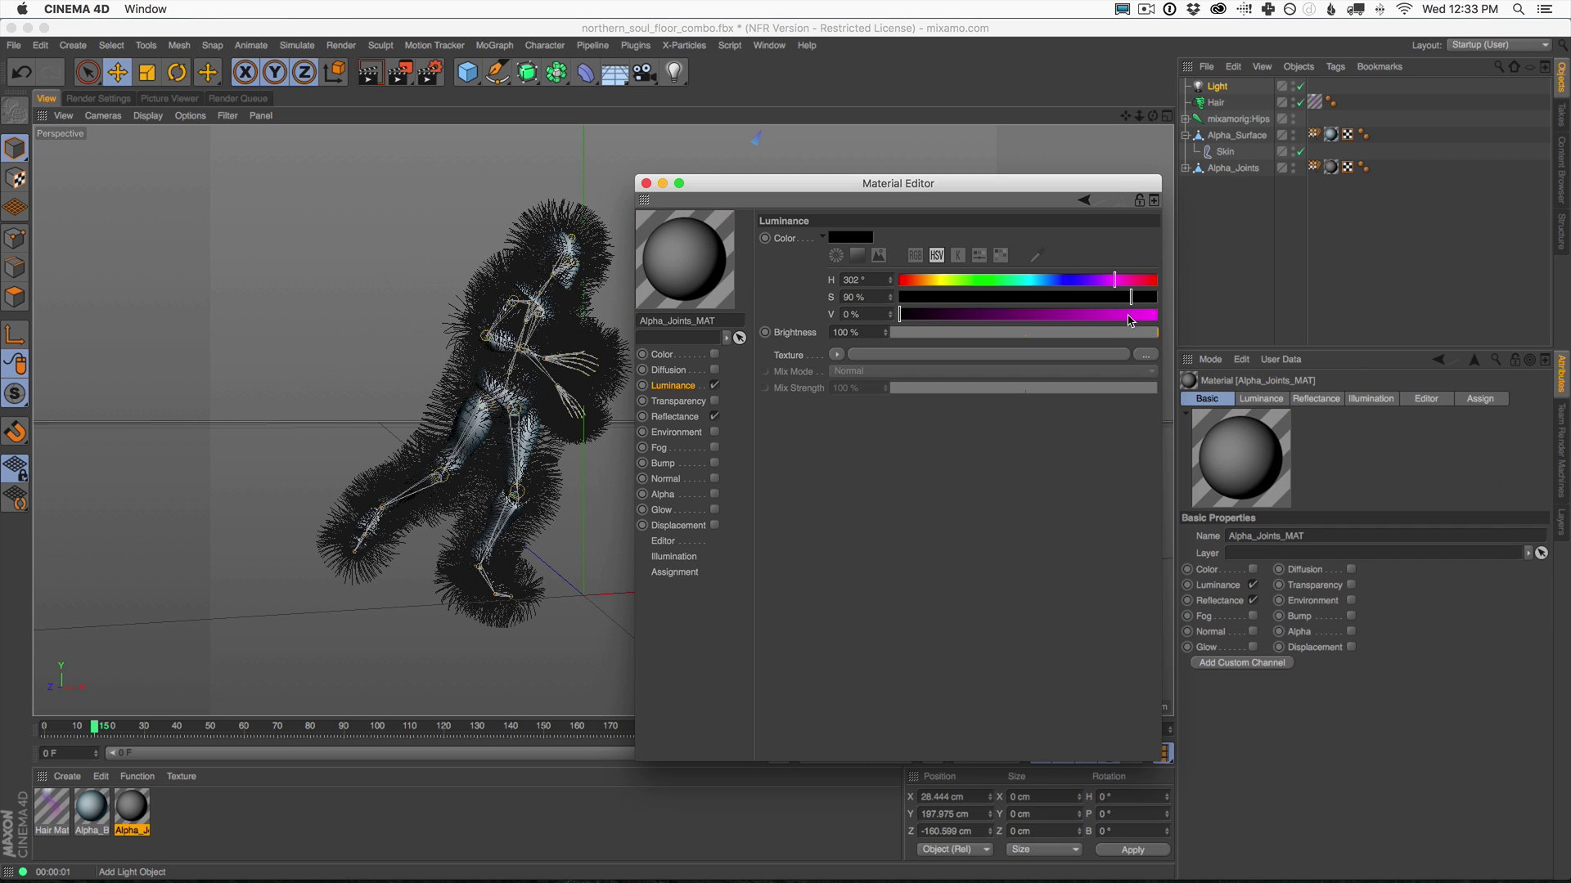
pyautogui.click(1097, 314)
pyautogui.click(1076, 297)
pyautogui.click(1056, 280)
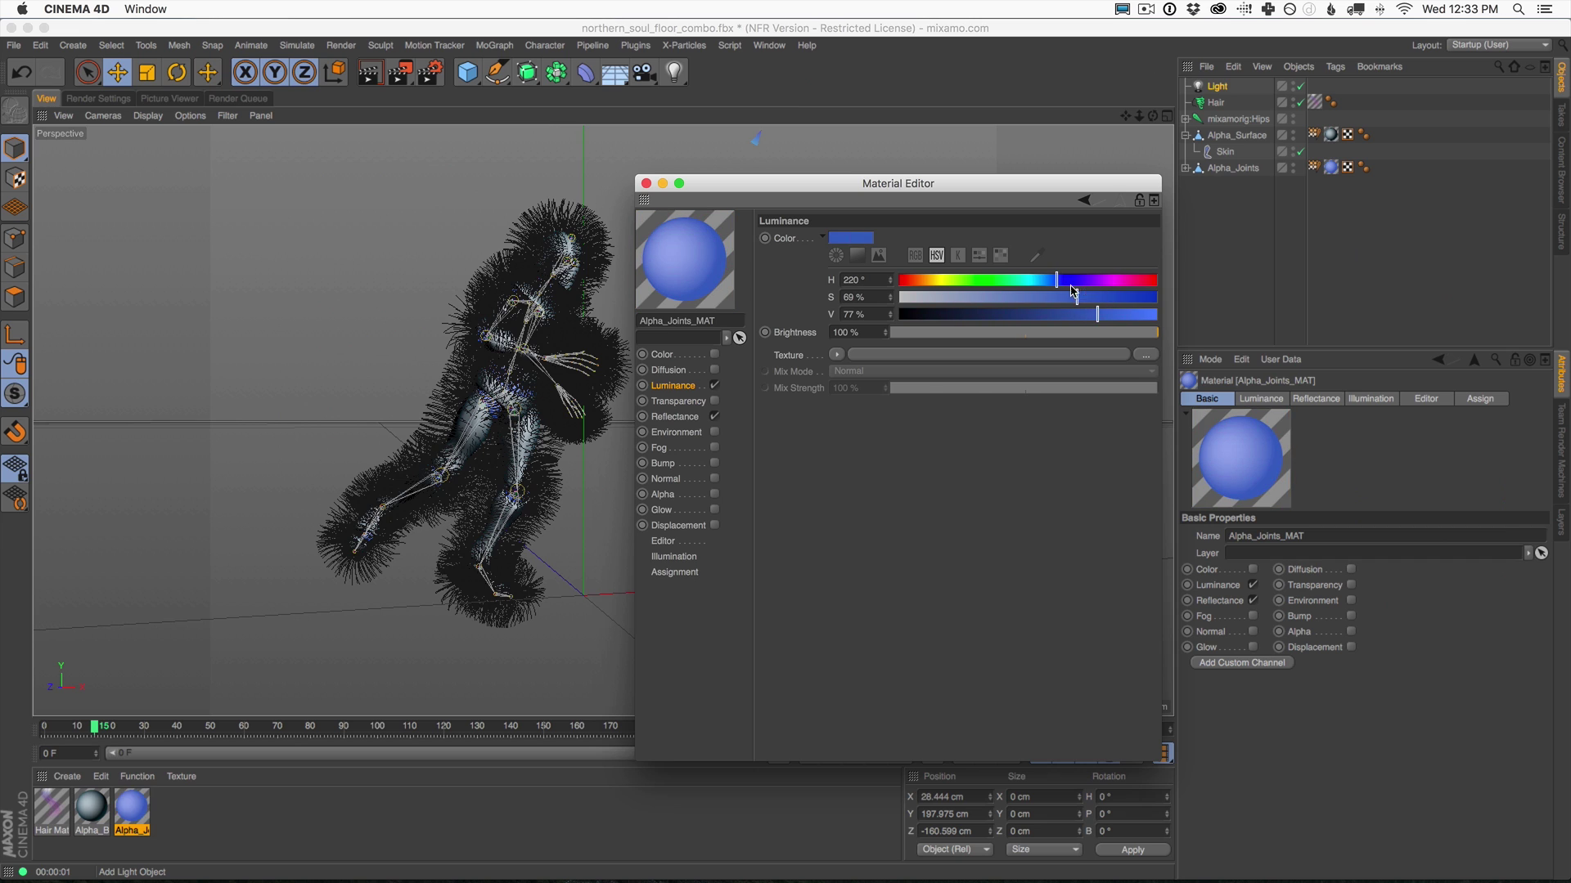
pyautogui.click(1014, 314)
pyautogui.click(1030, 297)
pyautogui.click(1033, 314)
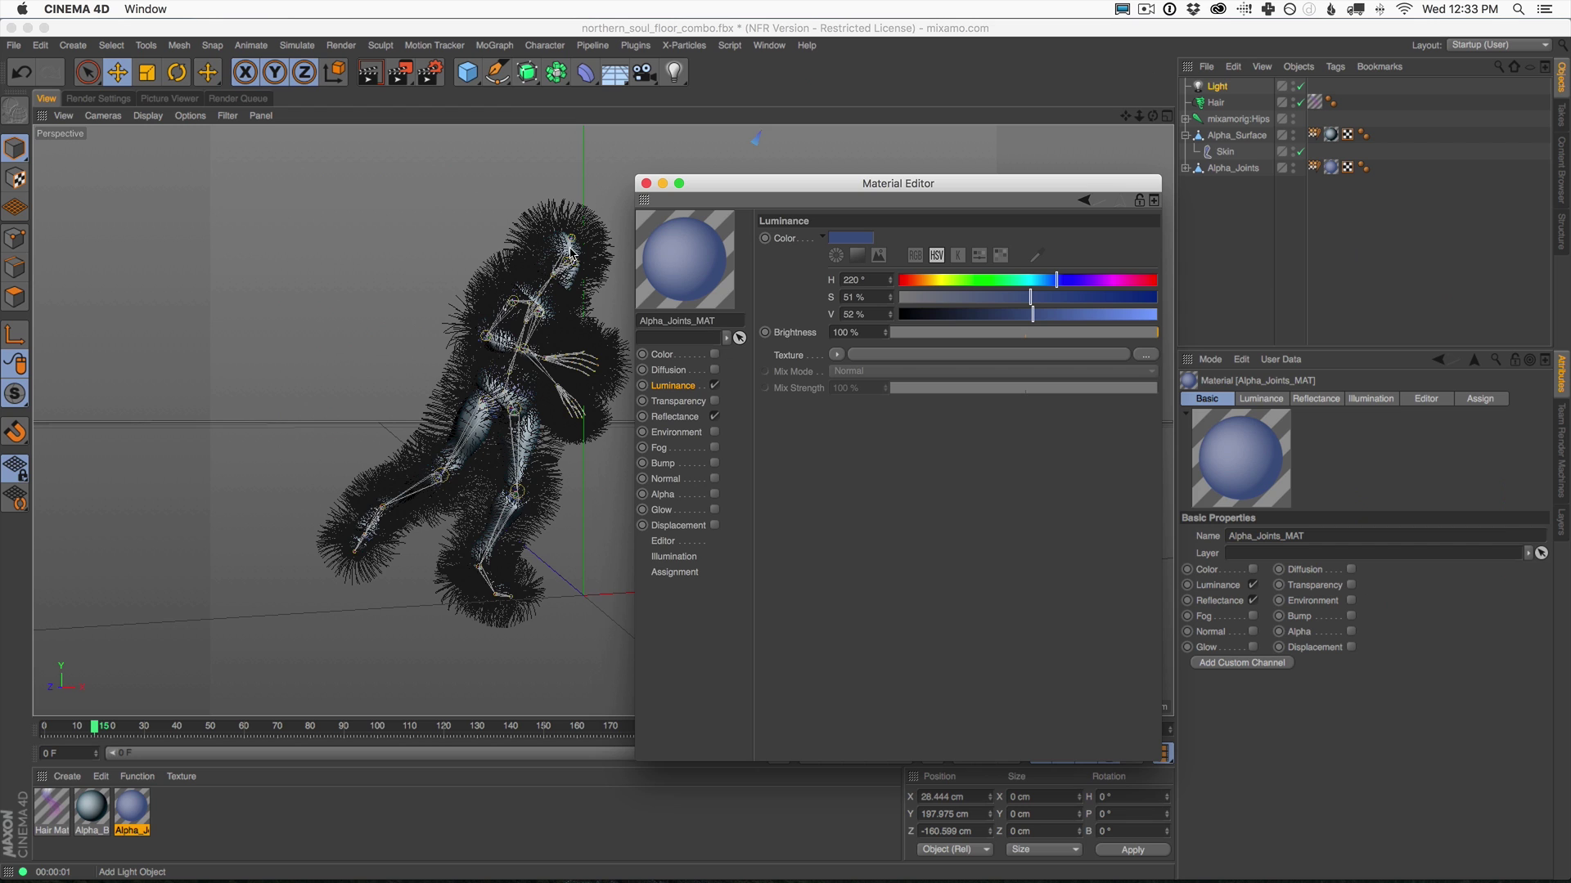
pyautogui.click(714, 419)
# Replace the Alpha_Body material's Reflectance with a blue Luminance color, close the Material Editor, and render the view.
pyautogui.click(91, 810)
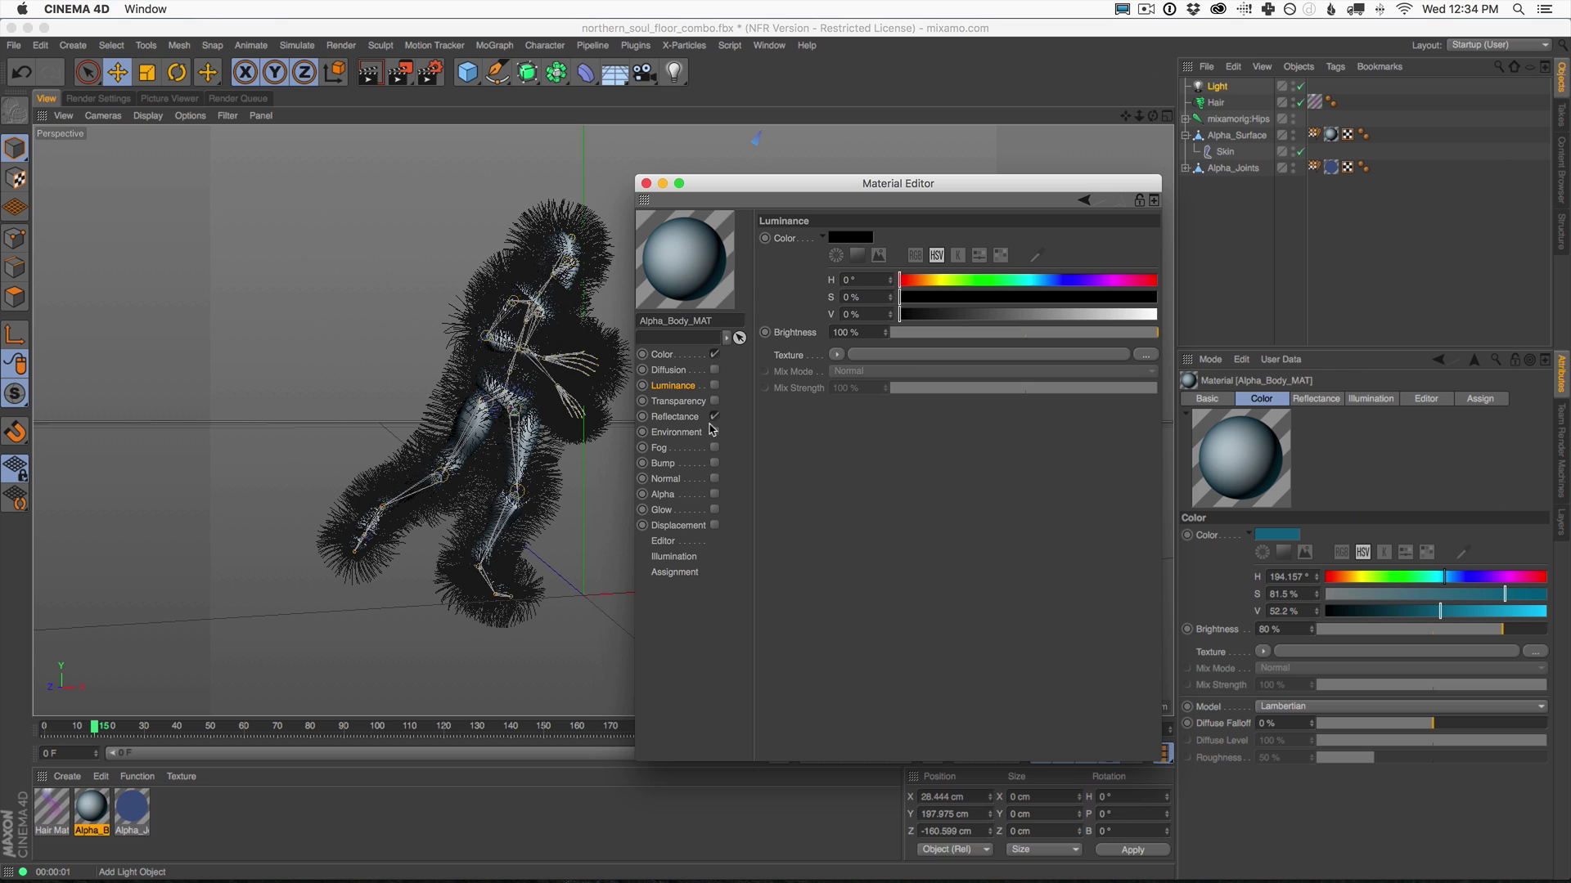
pyautogui.click(714, 416)
pyautogui.click(714, 385)
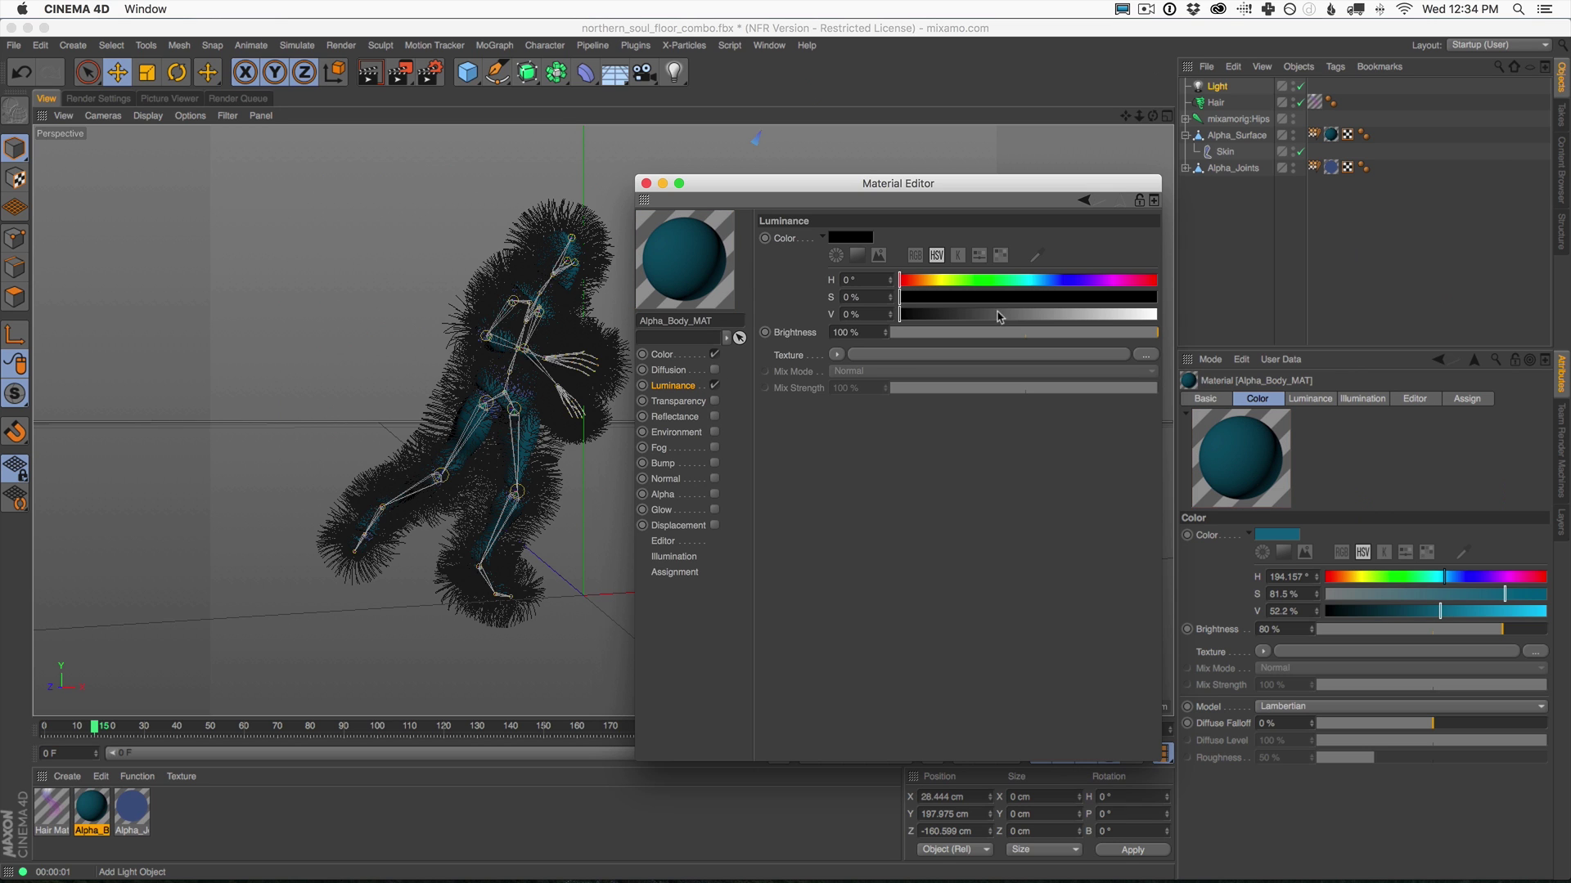
pyautogui.moveTo(1147, 282); pyautogui.dragTo(996, 315)
pyautogui.click(1112, 298)
pyautogui.click(647, 184)
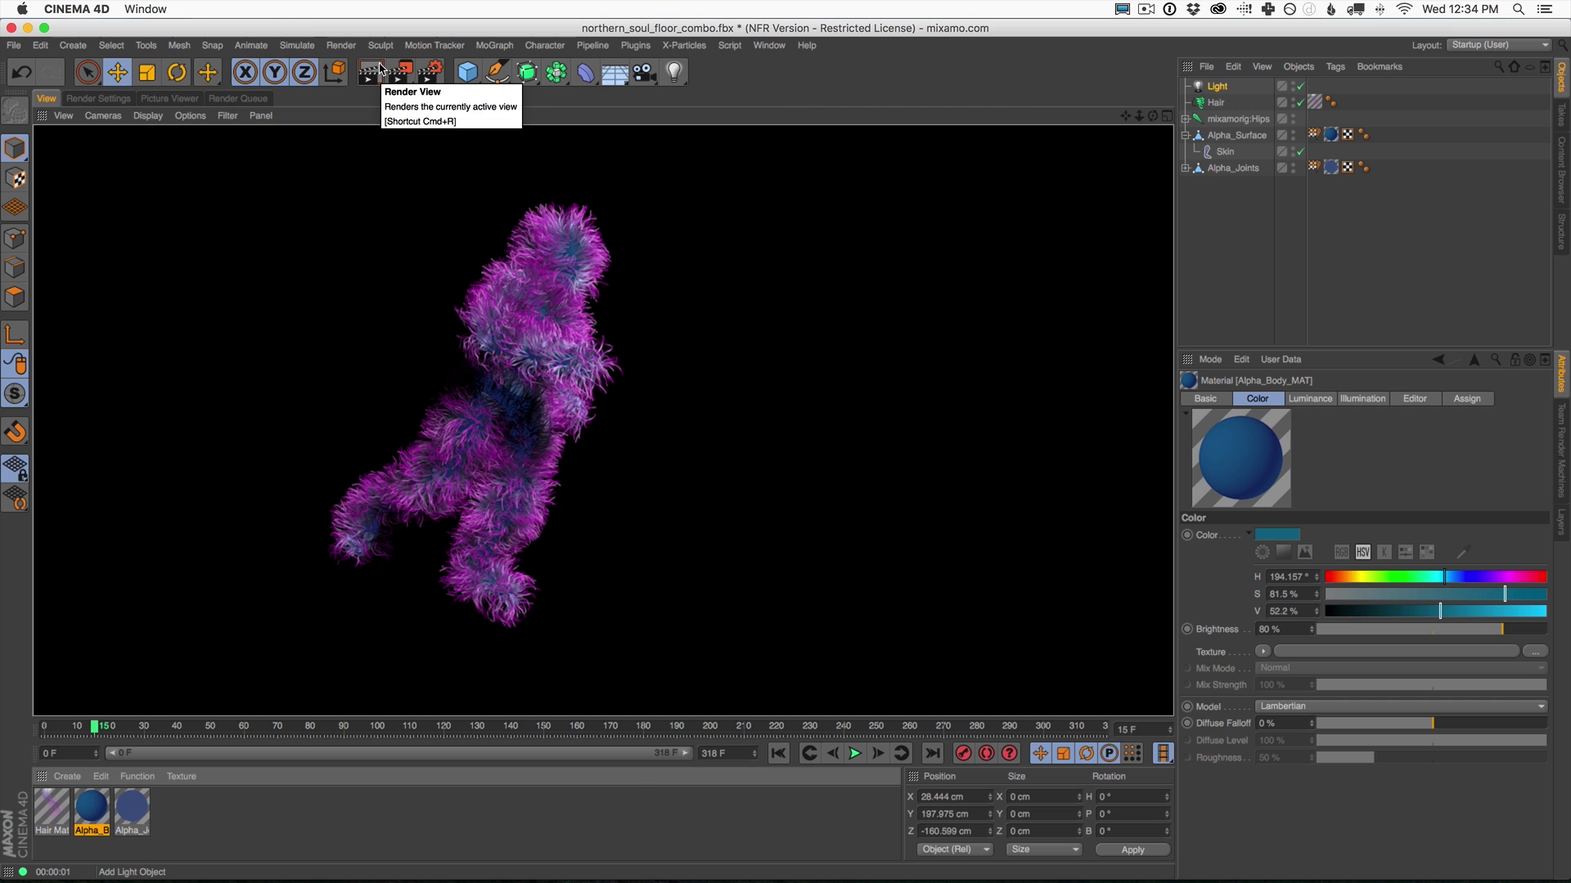
pyautogui.click(381, 69)
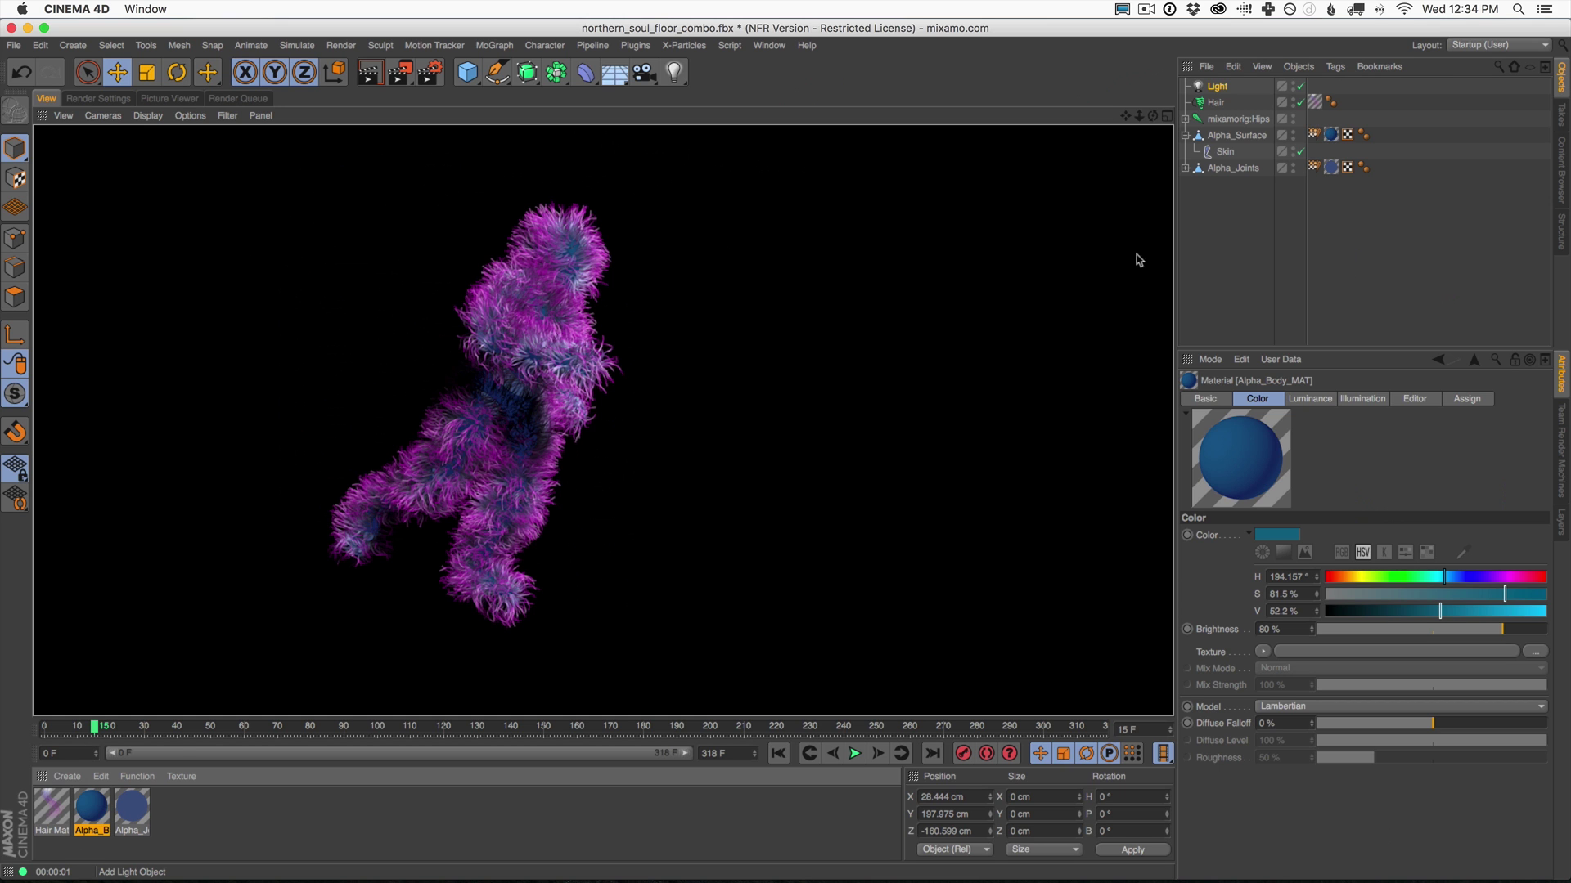
# Lengthen the Hair object's guides to 19 cm and render the view.
pyautogui.click(1219, 104)
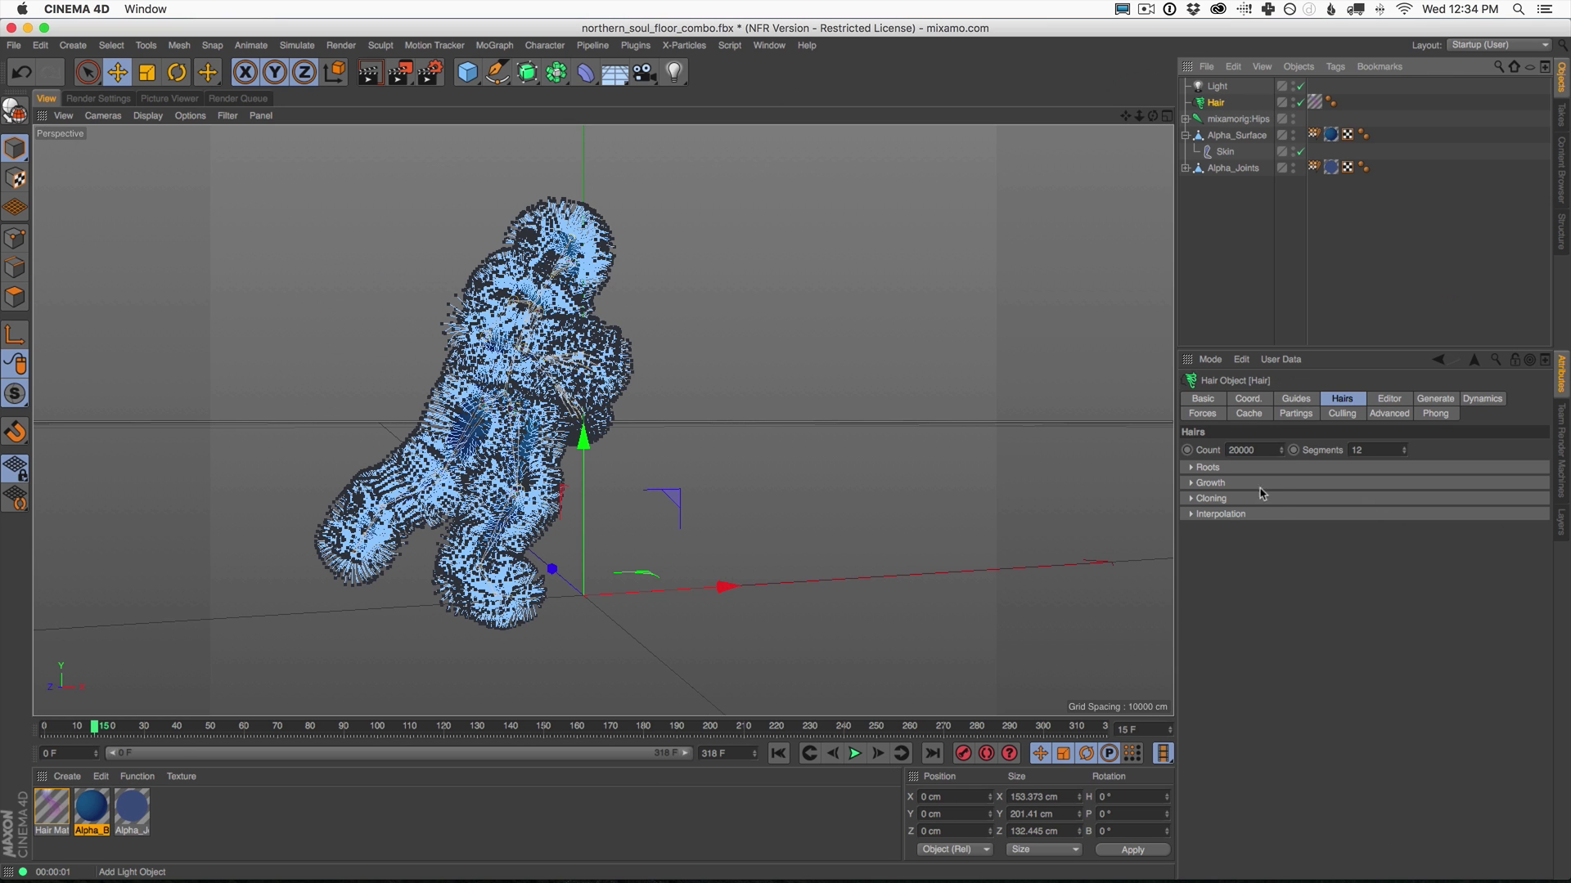
pyautogui.click(1296, 399)
pyautogui.moveTo(1293, 504); pyautogui.dragTo(1293, 491)
pyautogui.click(370, 80)
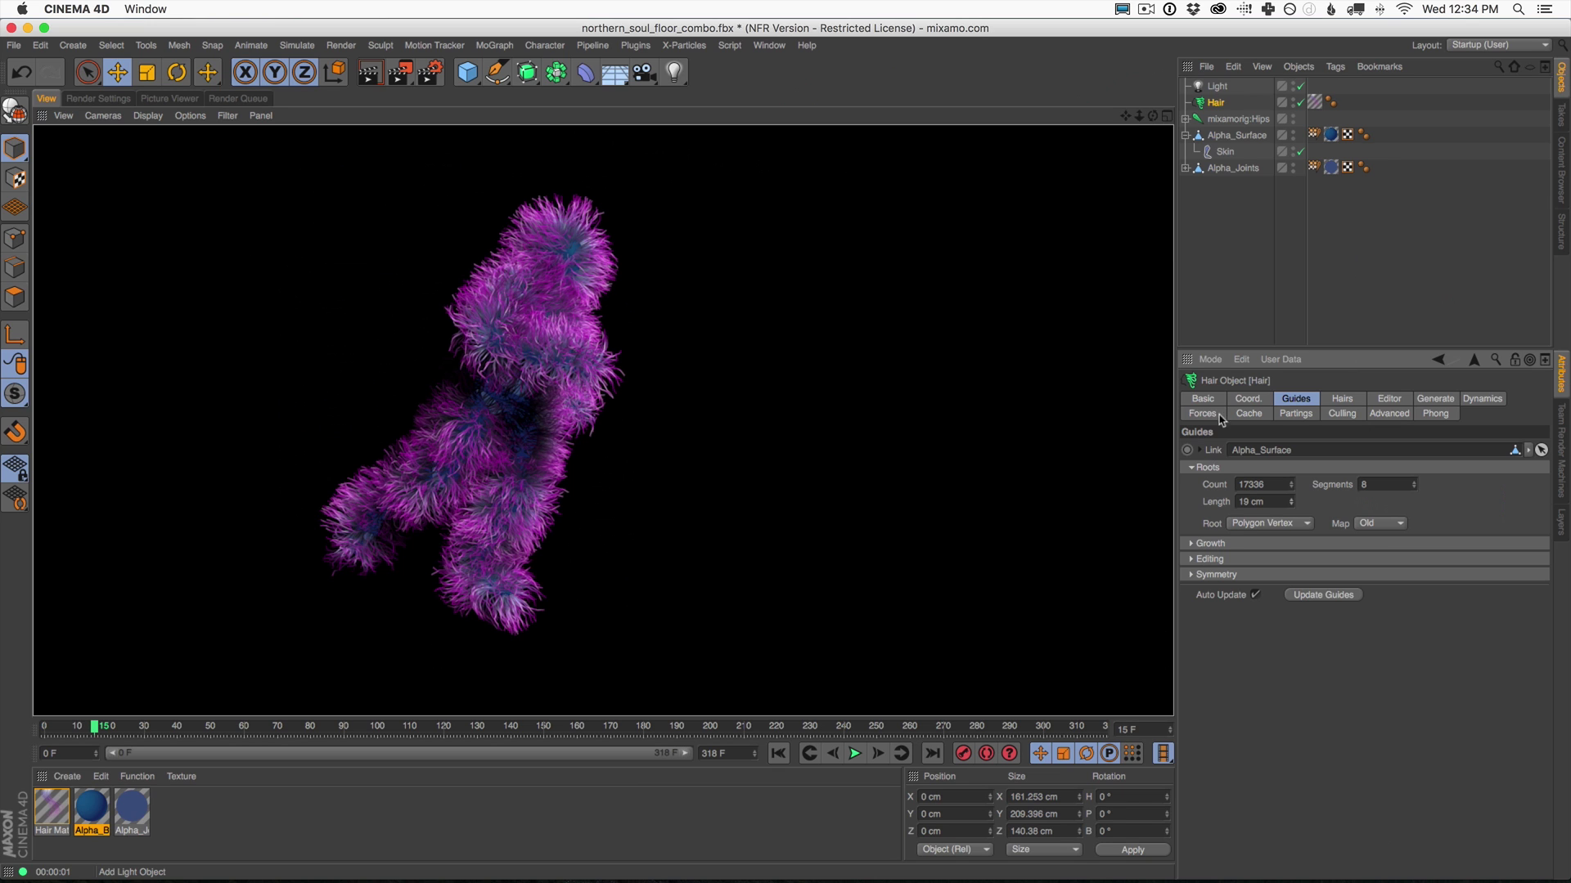
# Add an HDRI Studio rig to the scene and set its light brightness to 0%.
pyautogui.click(614, 74)
pyautogui.click(636, 46)
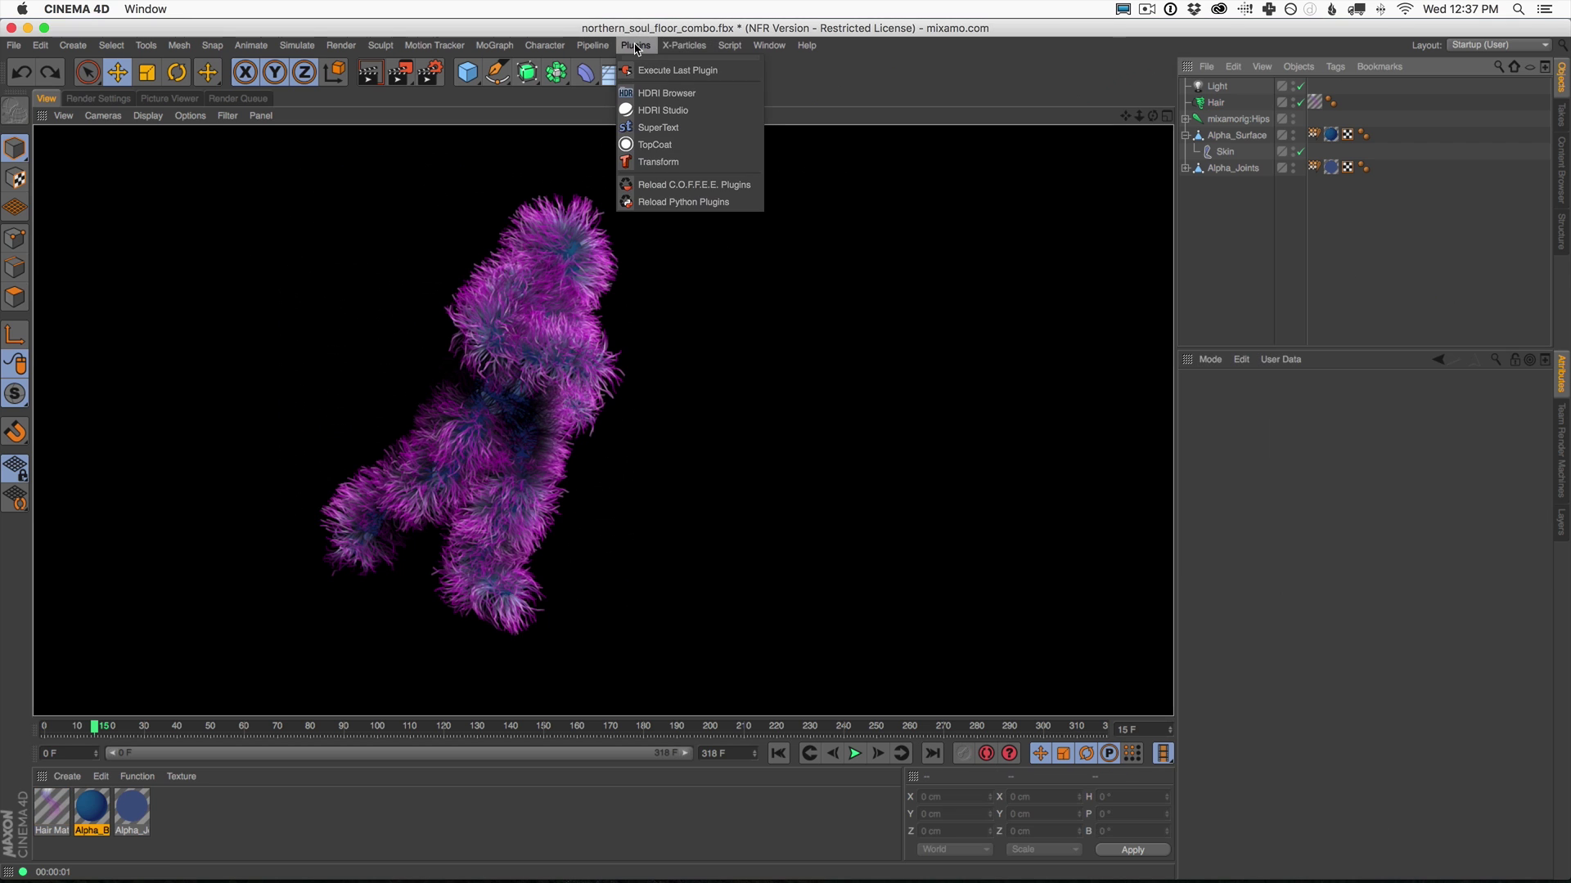
pyautogui.click(653, 111)
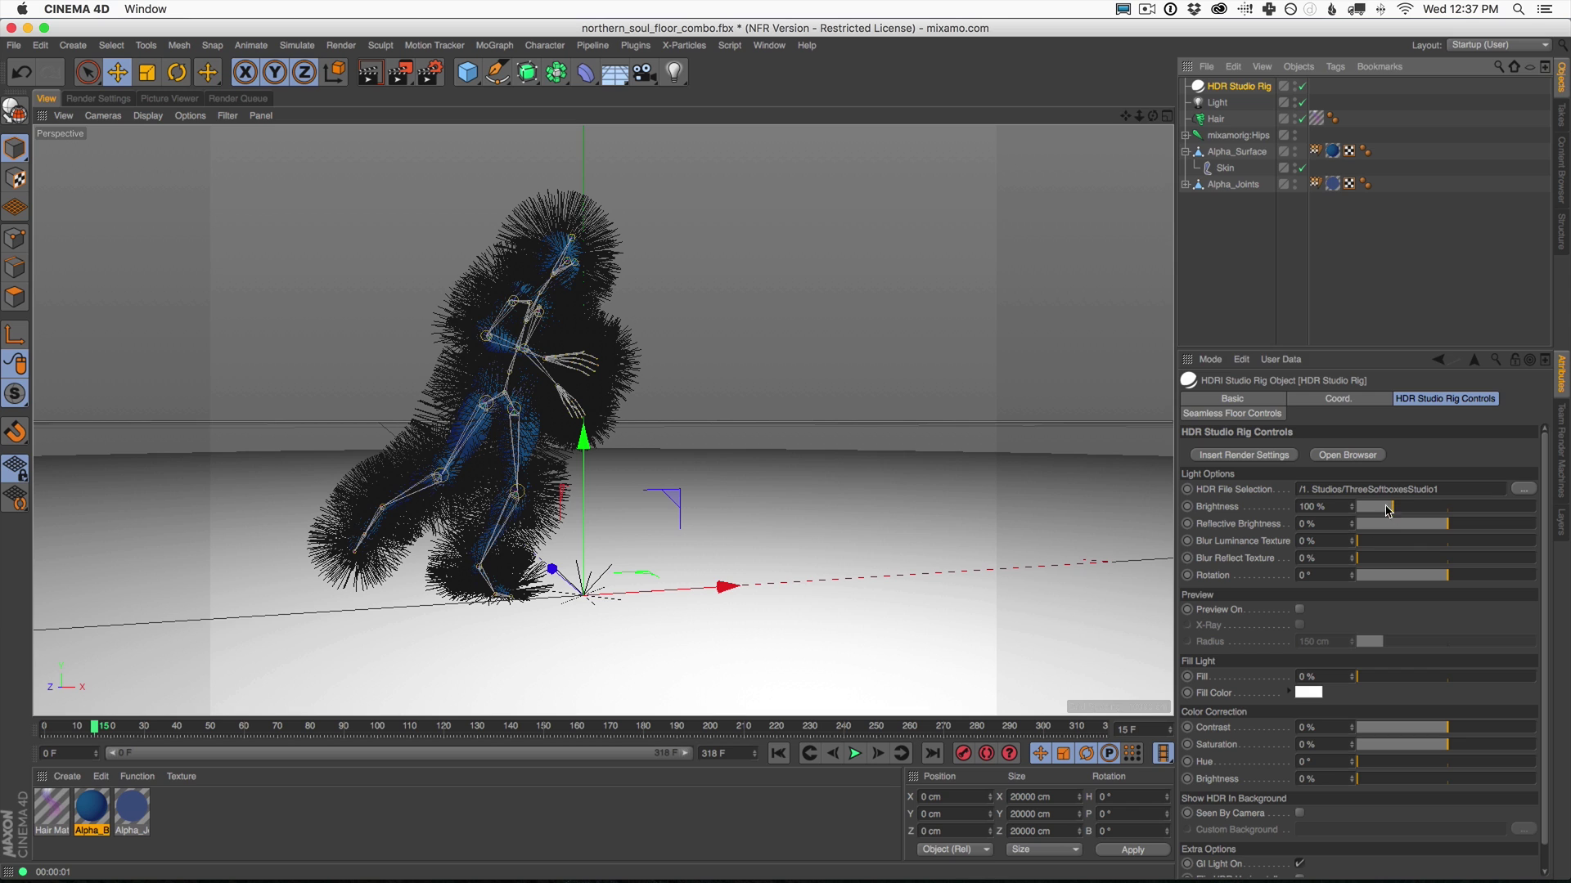
pyautogui.moveTo(1394, 508); pyautogui.dragTo(1298, 485)
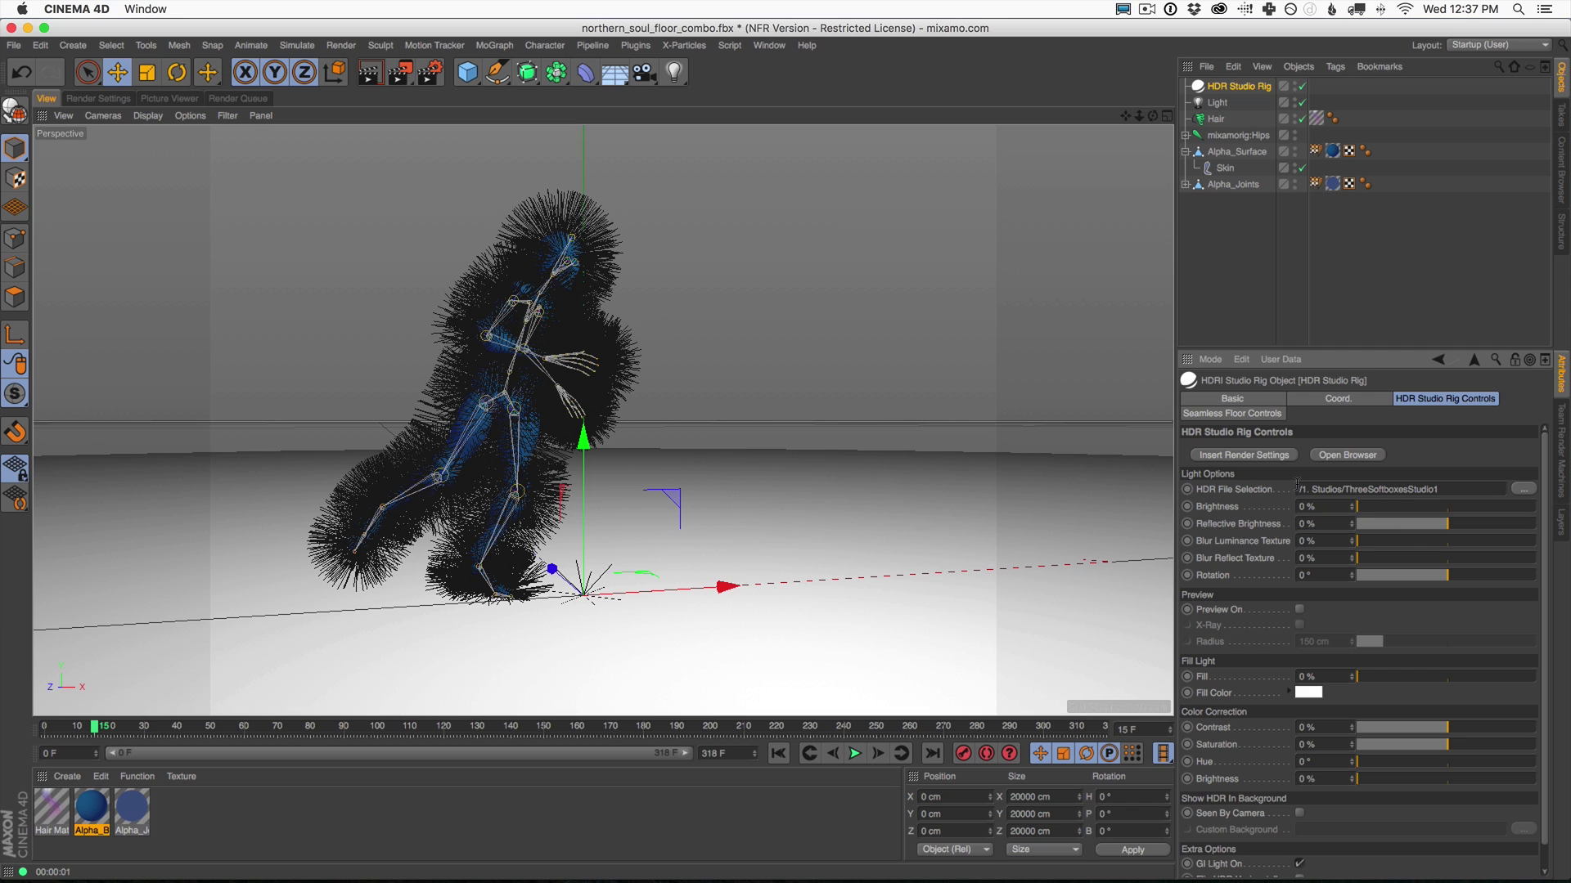
# Set both ends of the studio rig's floor gradient to black or near-black and render the view.
pyautogui.click(1266, 414)
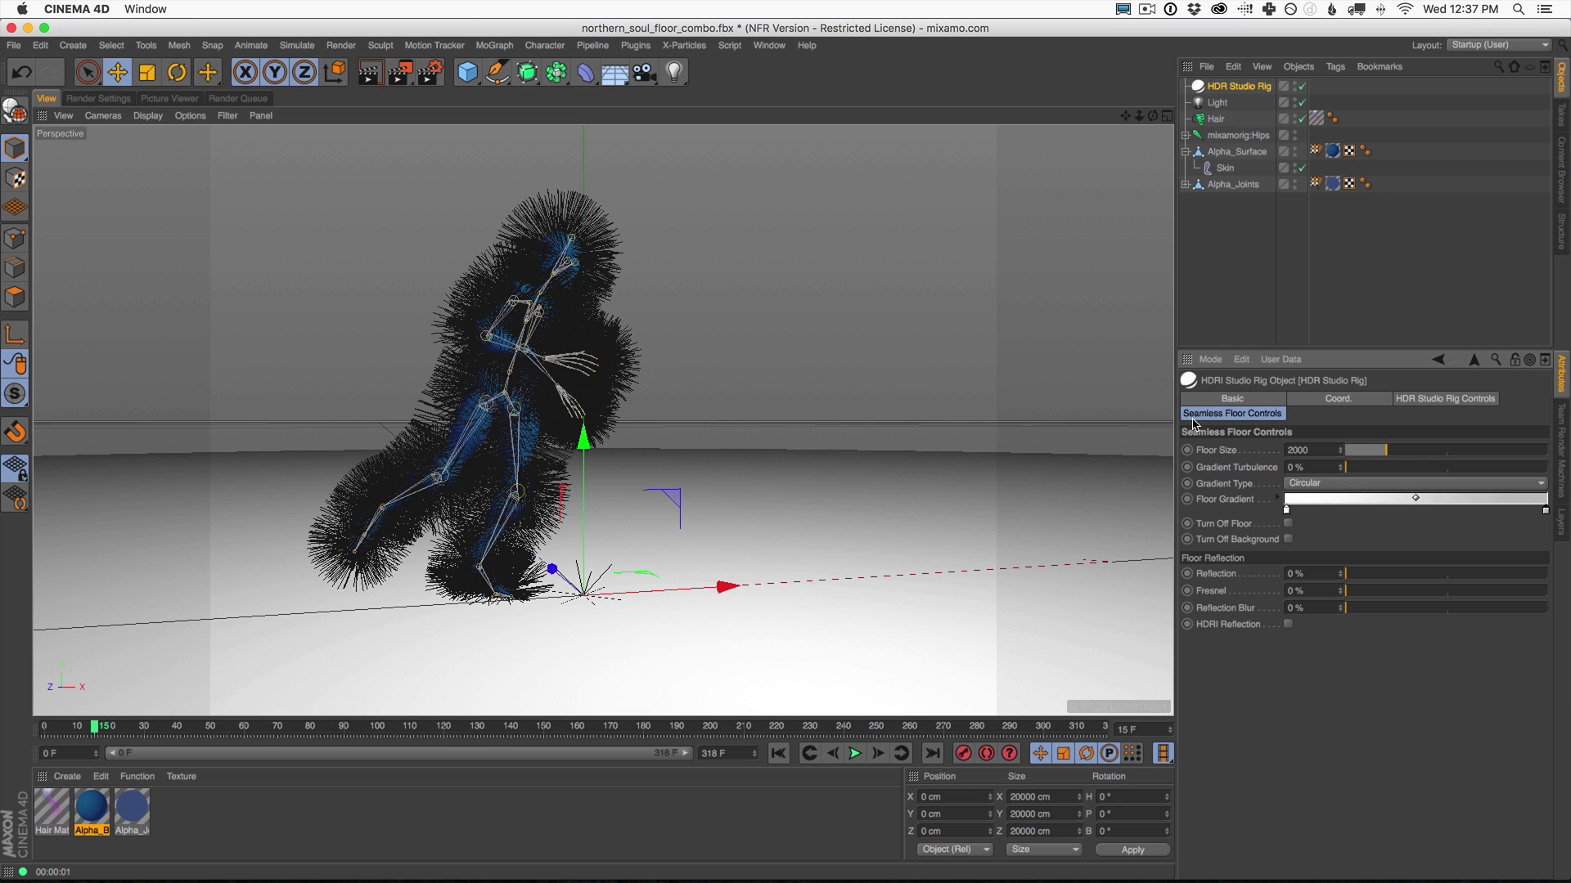
pyautogui.doubleClick(1286, 510)
pyautogui.moveTo(1257, 546); pyautogui.dragTo(1262, 543)
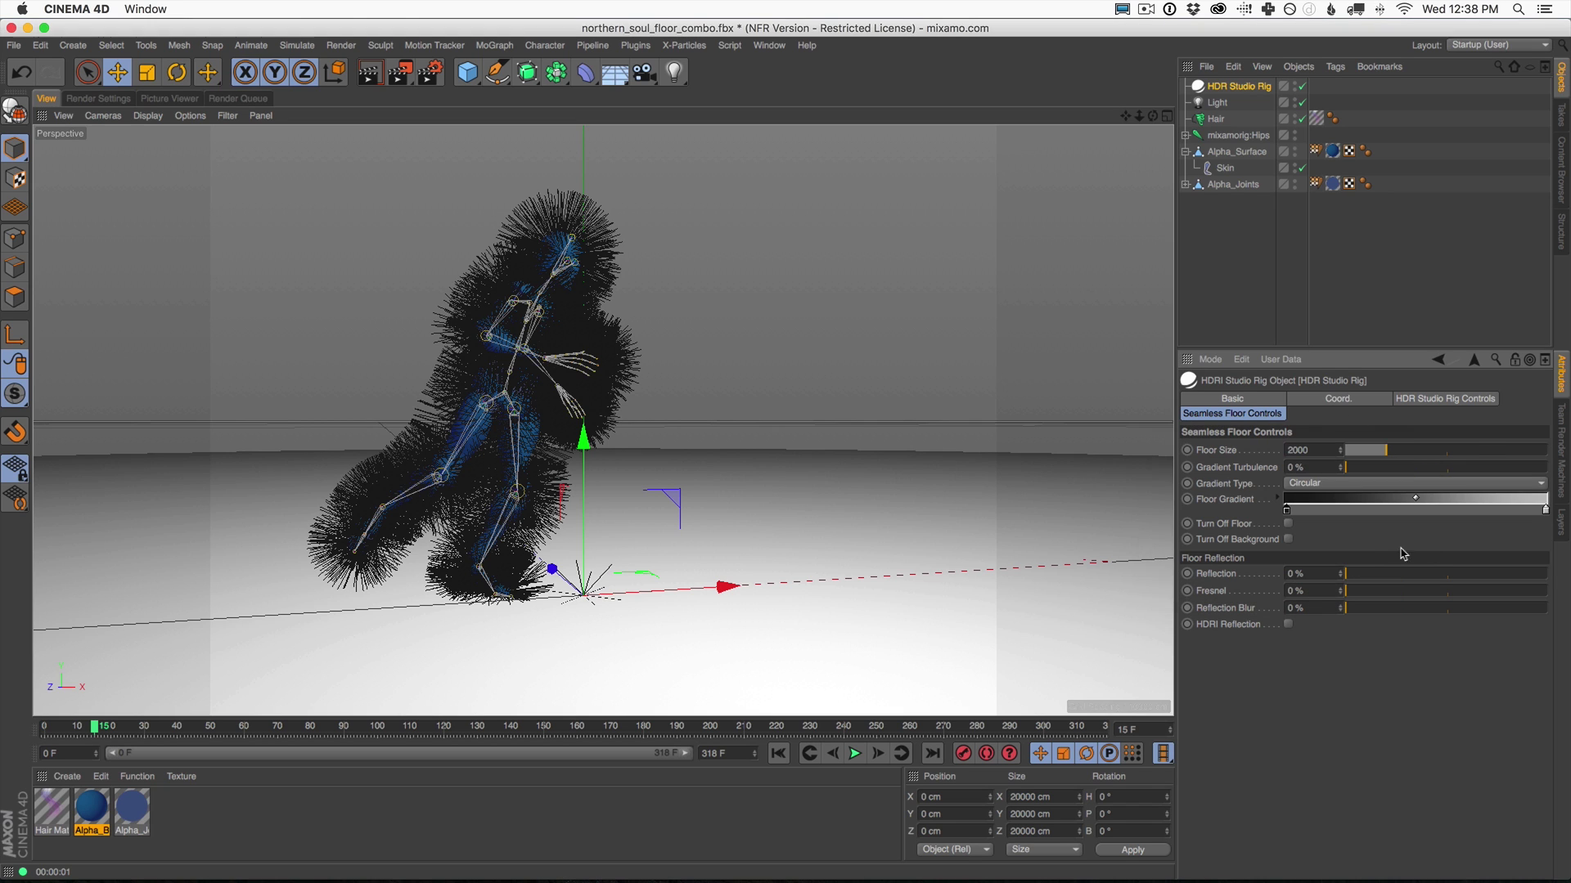
pyautogui.doubleClick(1545, 511)
pyautogui.moveTo(1466, 546); pyautogui.dragTo(1416, 546)
pyautogui.click(1485, 567)
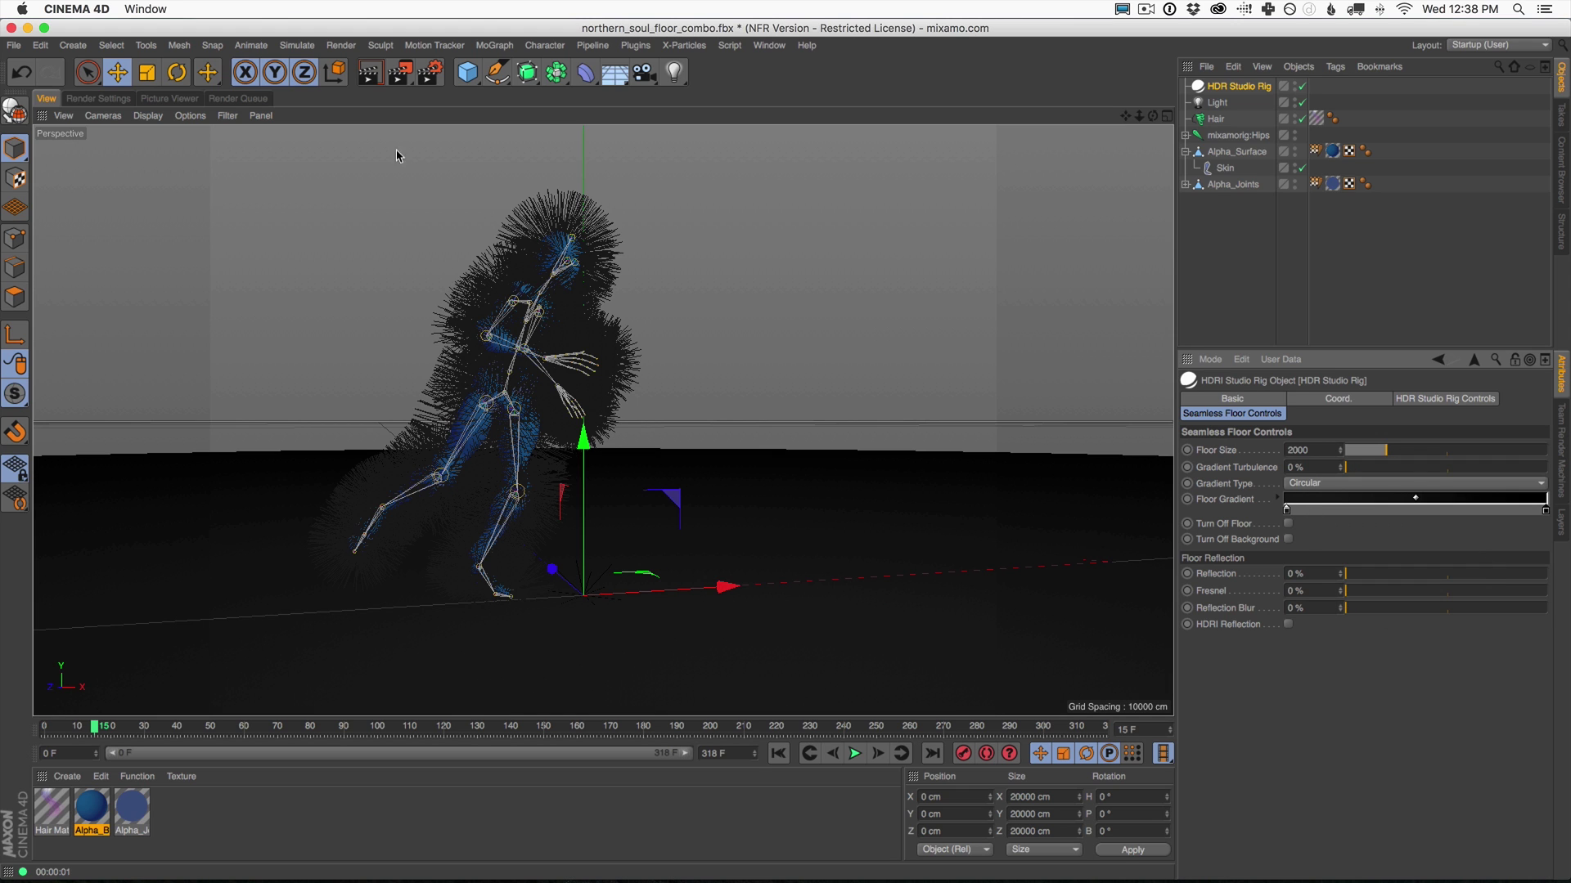
pyautogui.click(368, 74)
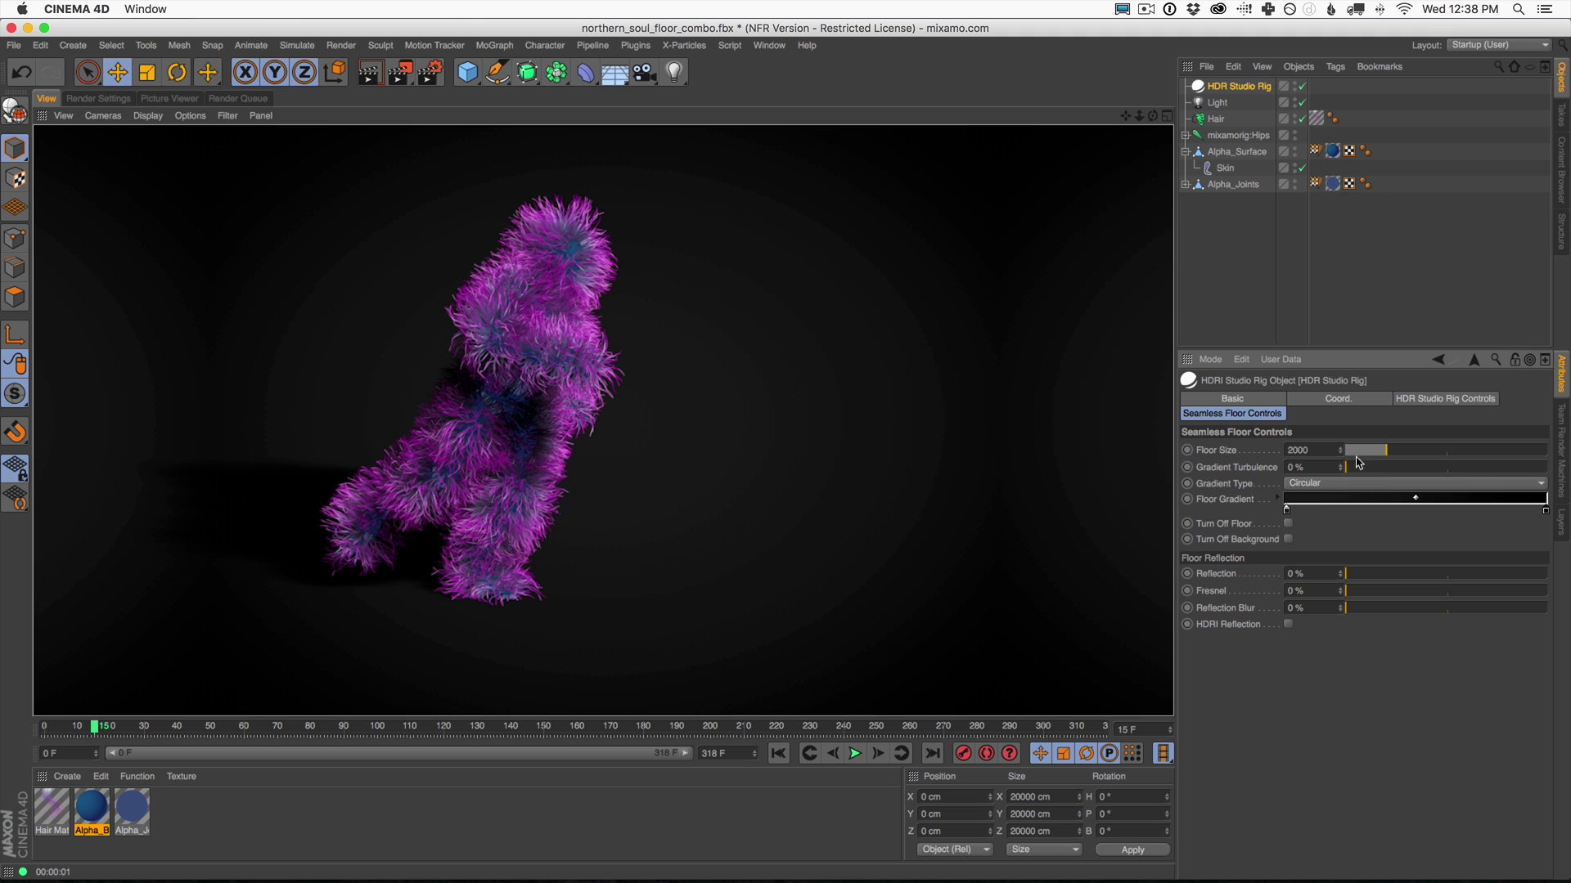
# Give the seamless floor 20% reflection with 7% reflection blur and render the view.
pyautogui.click(1388, 582)
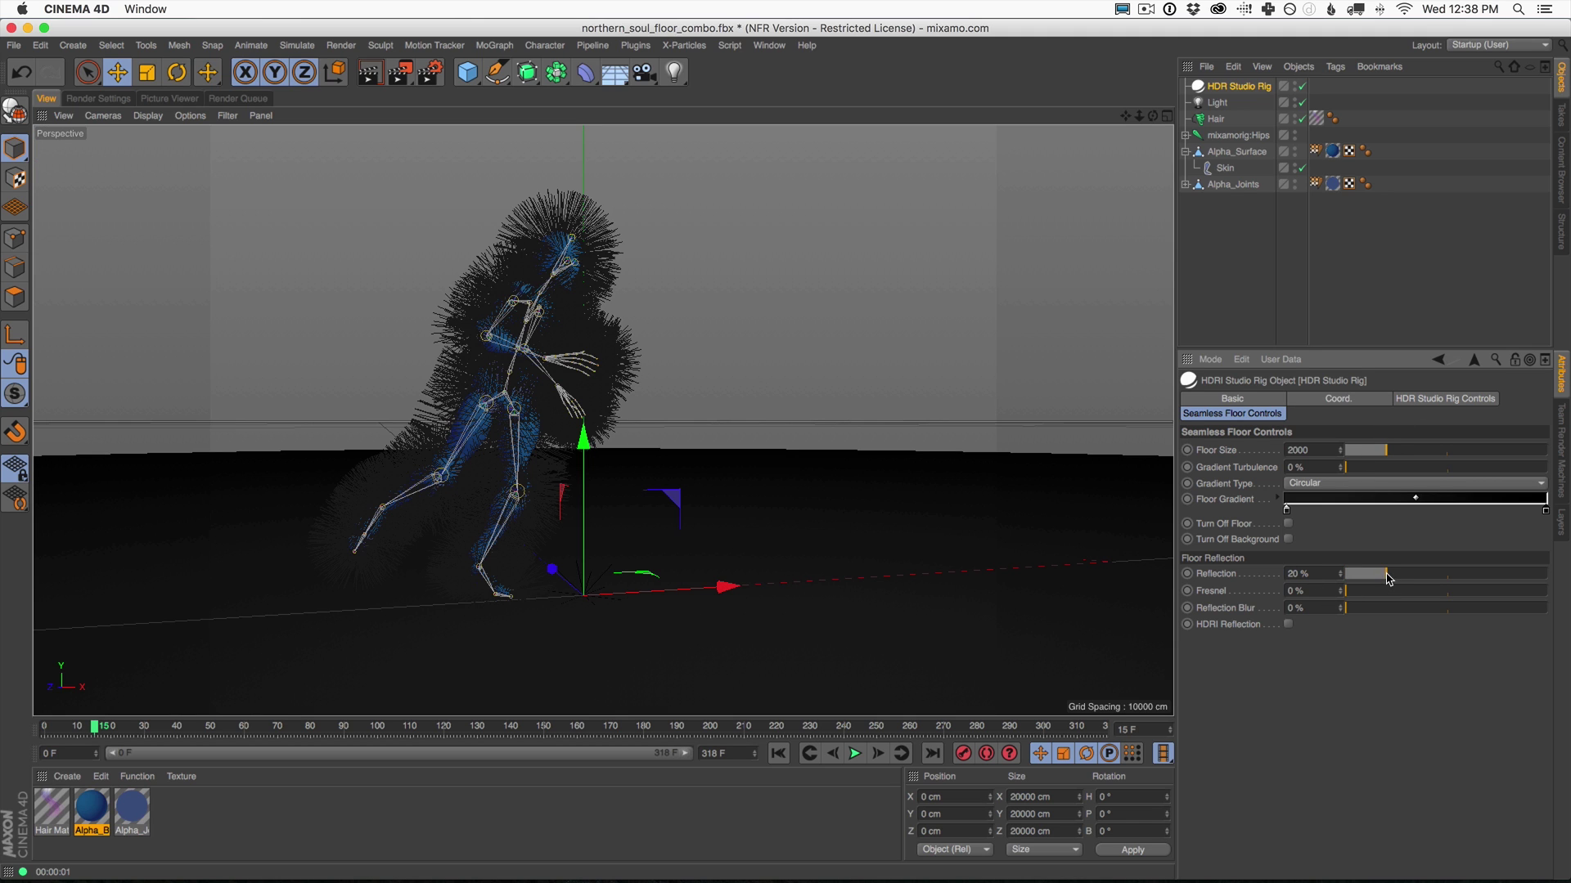
pyautogui.click(1360, 608)
pyautogui.moveTo(1363, 613); pyautogui.dragTo(1366, 607)
pyautogui.click(369, 76)
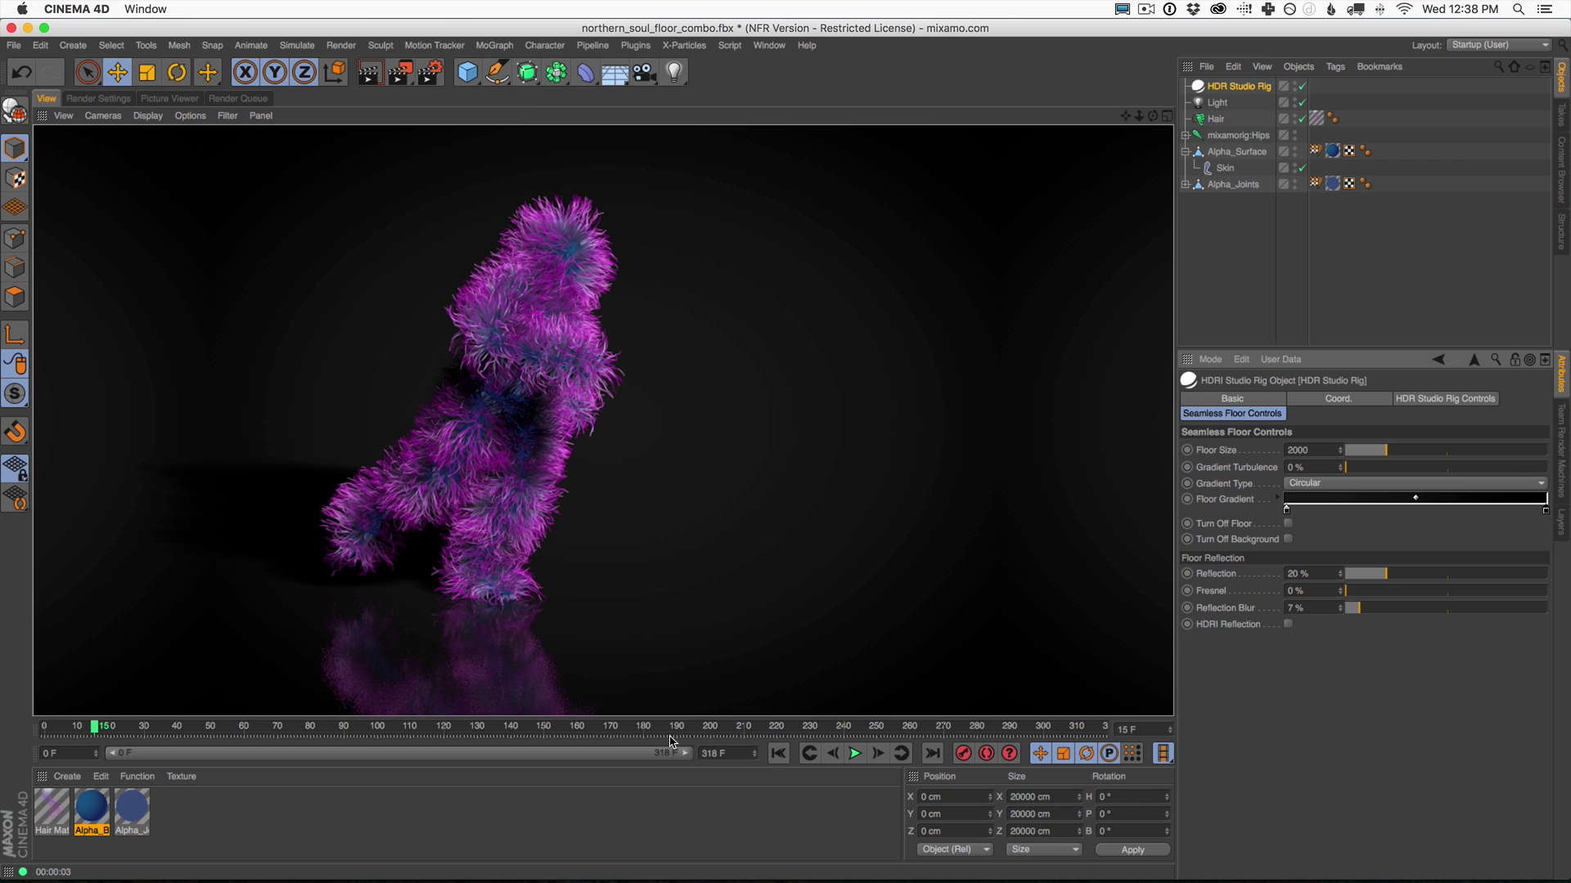
# Play the animation to frame 36, and add a floor plane scaled up to about 2374 cm square.
pyautogui.click(855, 753)
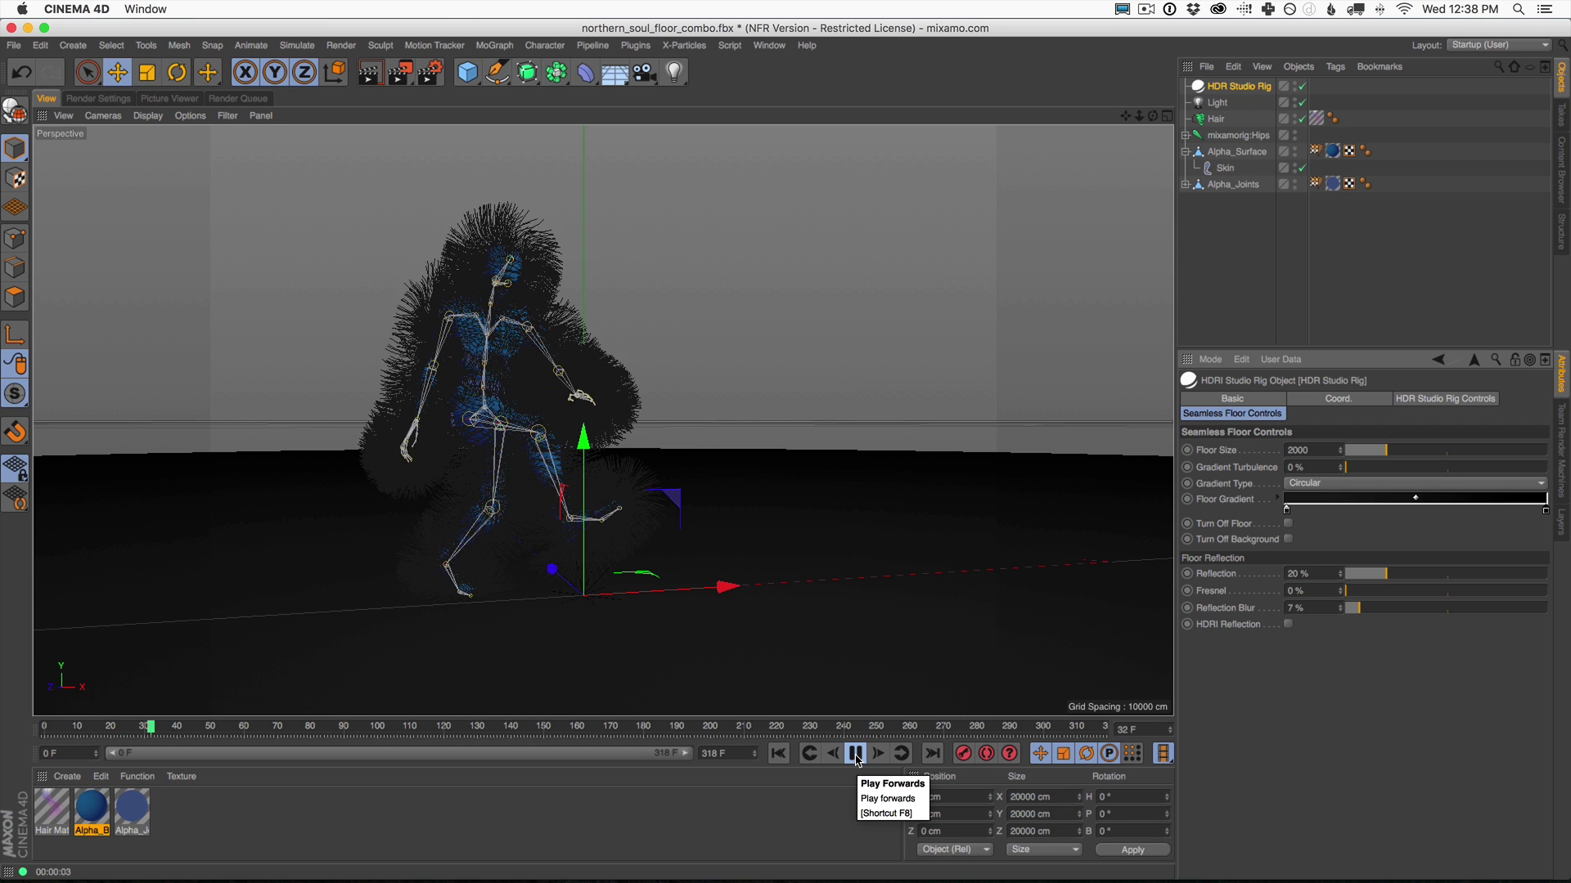
pyautogui.click(856, 756)
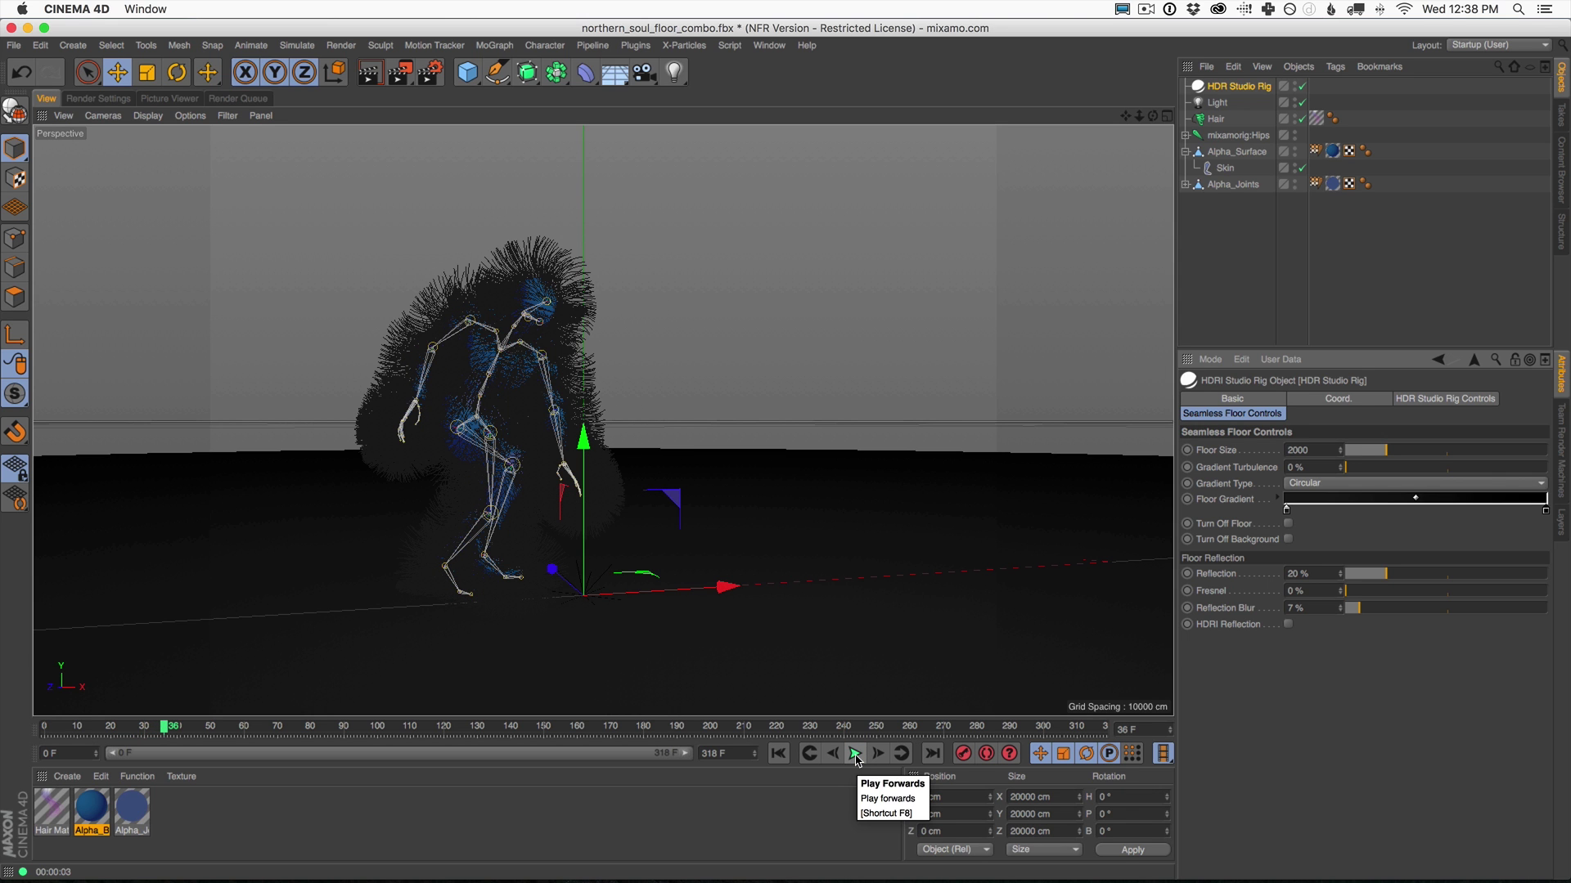
pyautogui.click(470, 80)
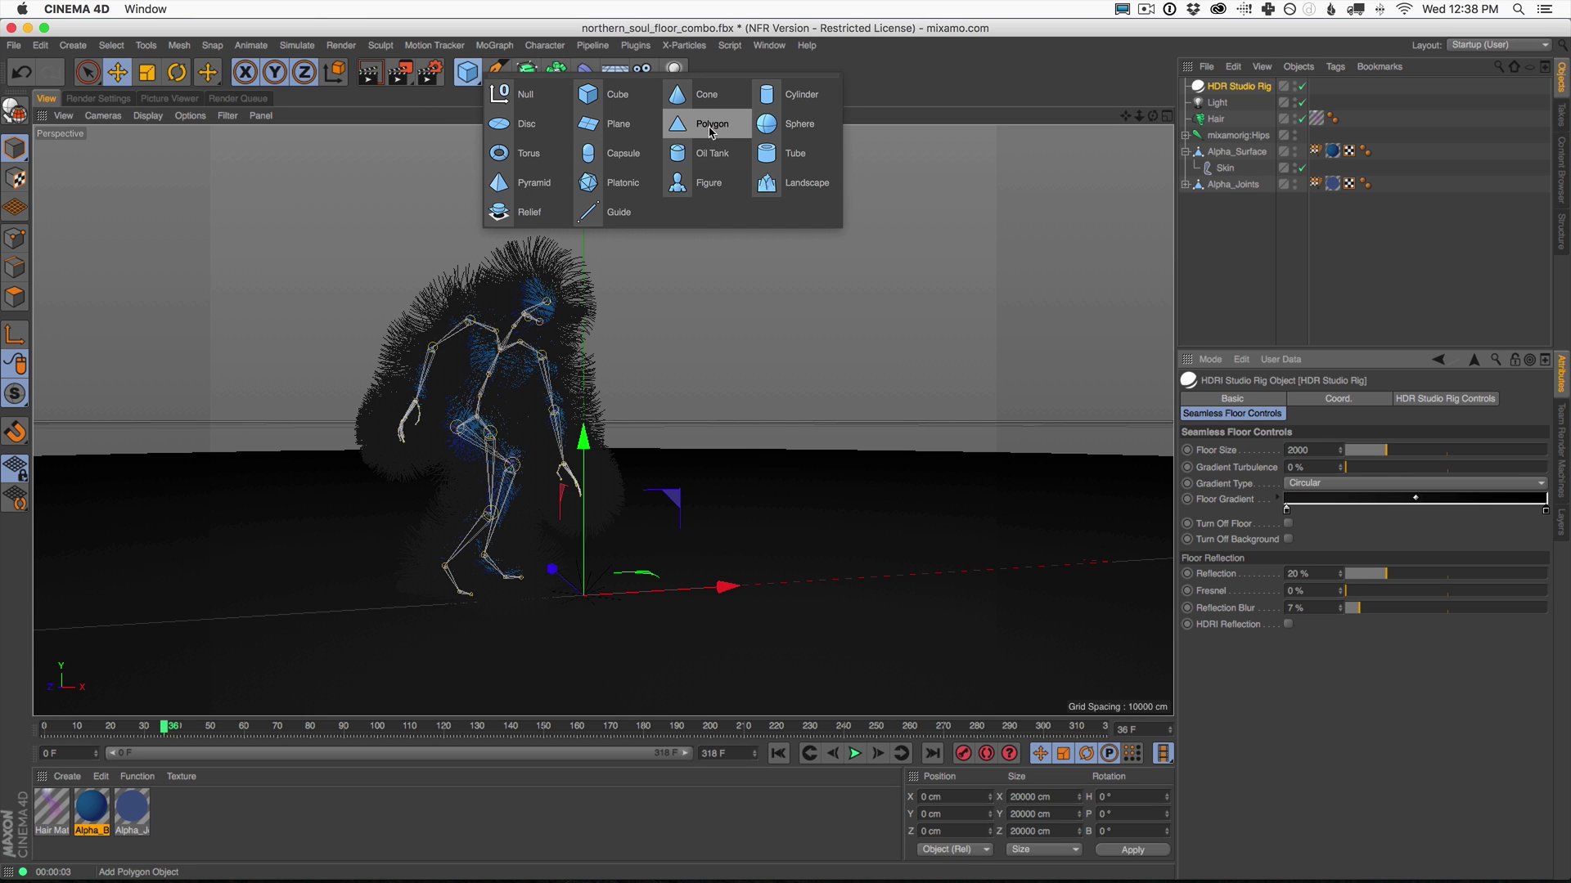
pyautogui.click(610, 127)
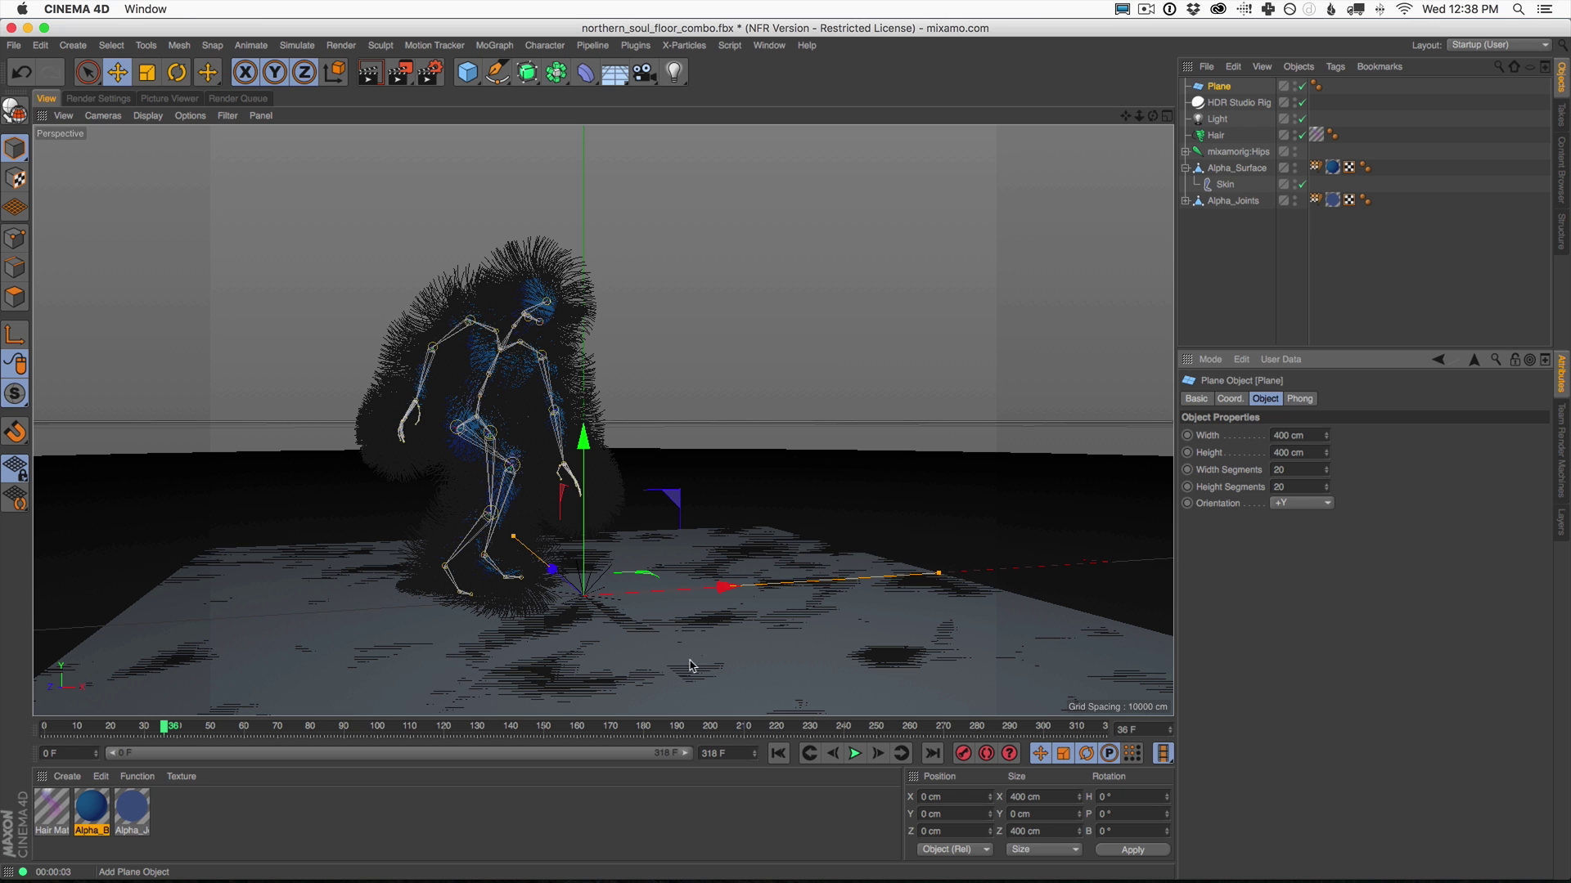
pyautogui.click(141, 77)
pyautogui.moveTo(269, 383); pyautogui.dragTo(1022, 401)
pyautogui.moveTo(621, 549); pyautogui.dragTo(1227, 335)
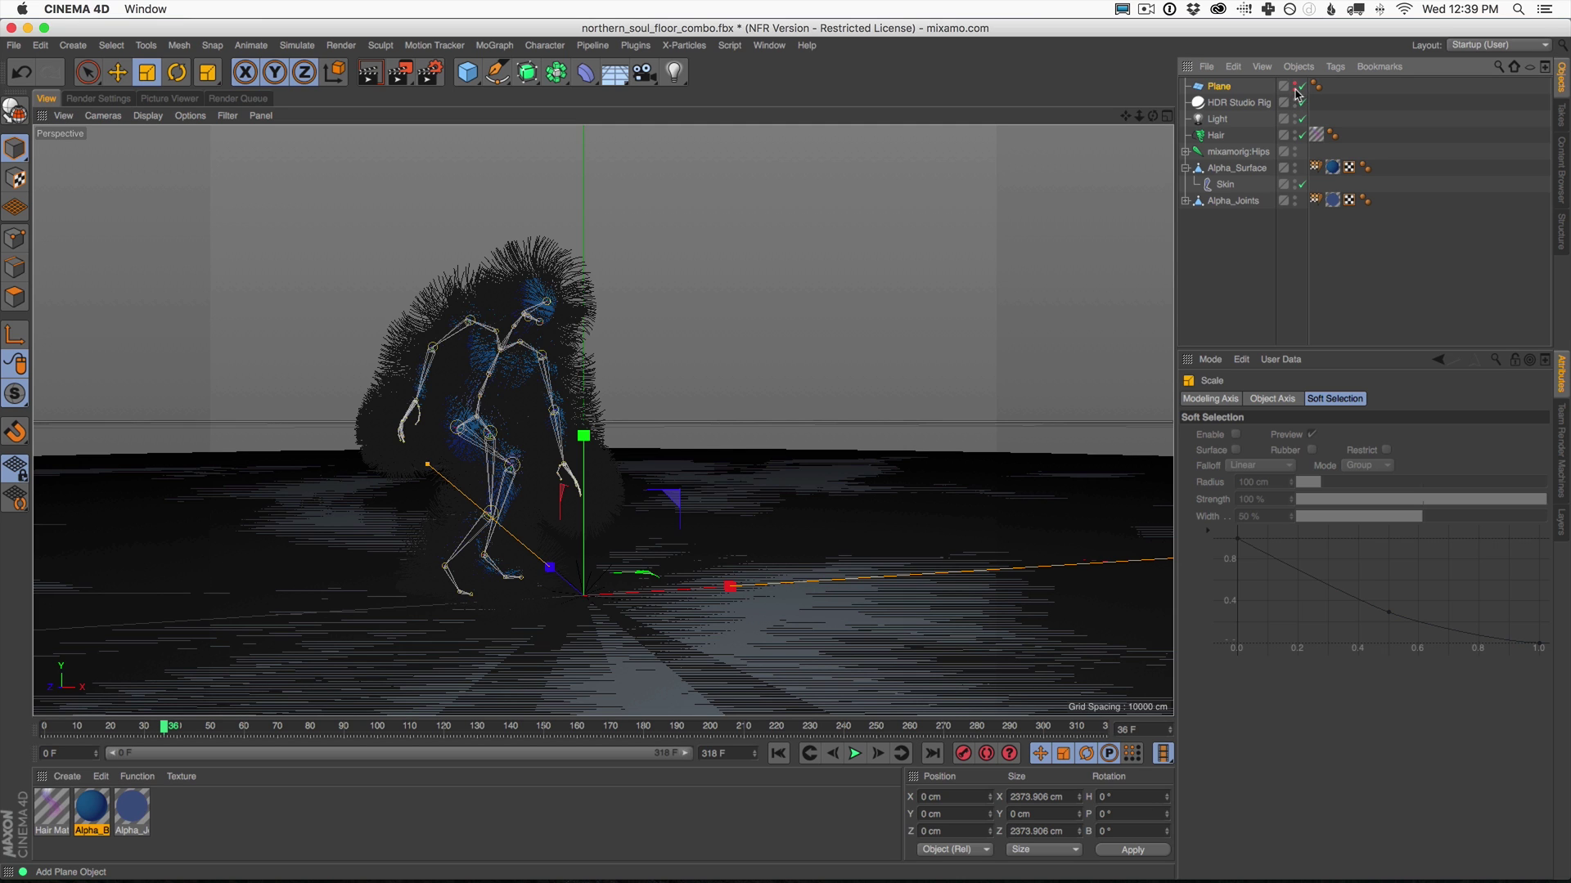
# Hide the plane in both the viewport and renders, and render the view.
pyautogui.click(1294, 86)
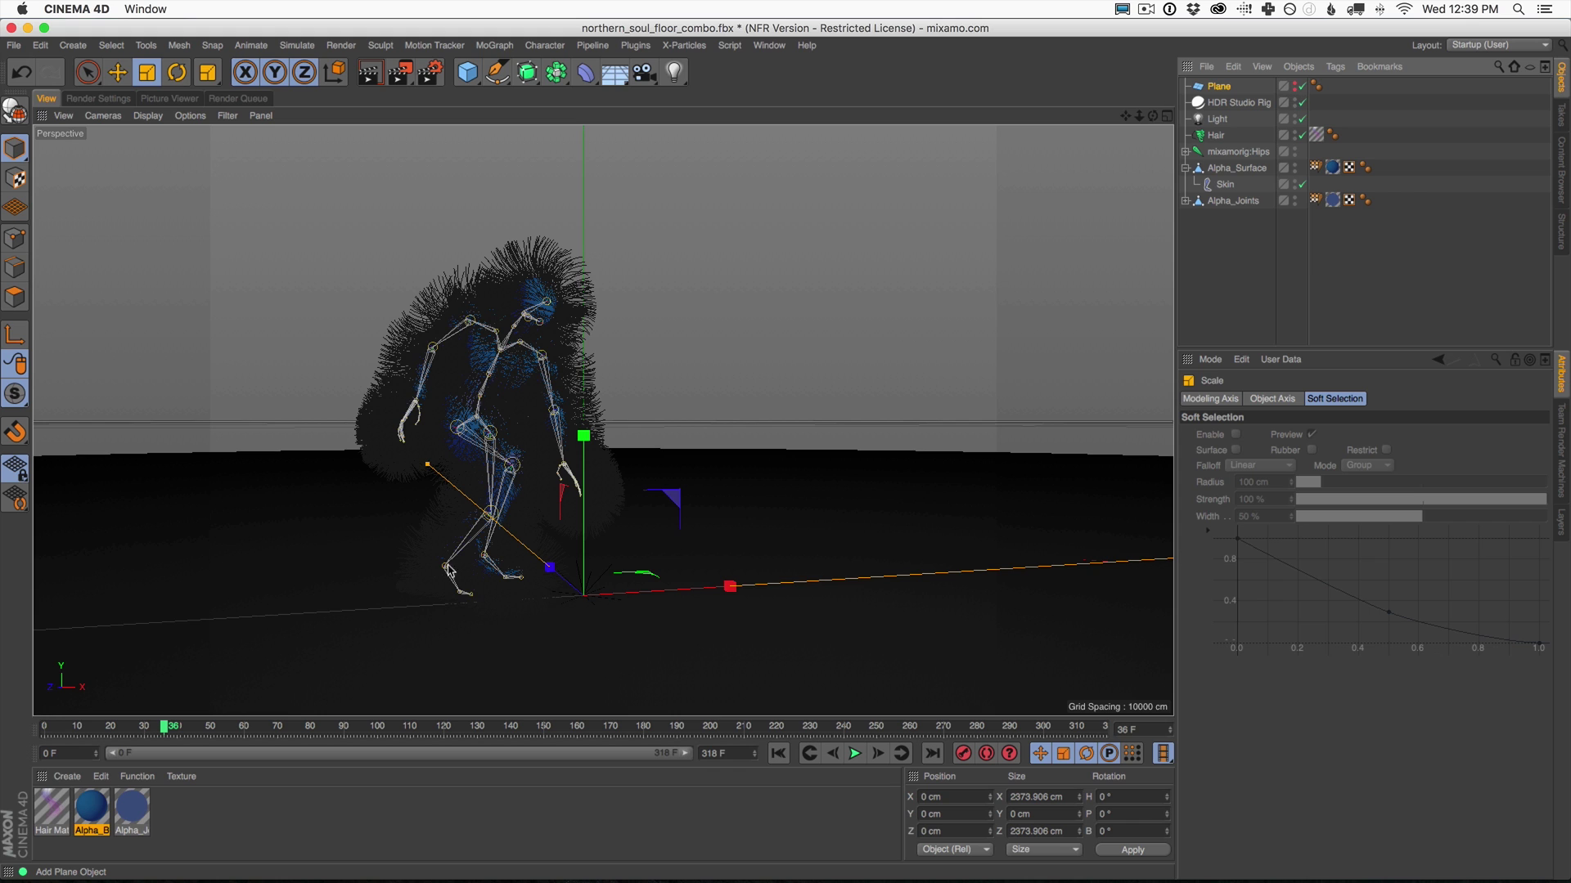
pyautogui.click(371, 74)
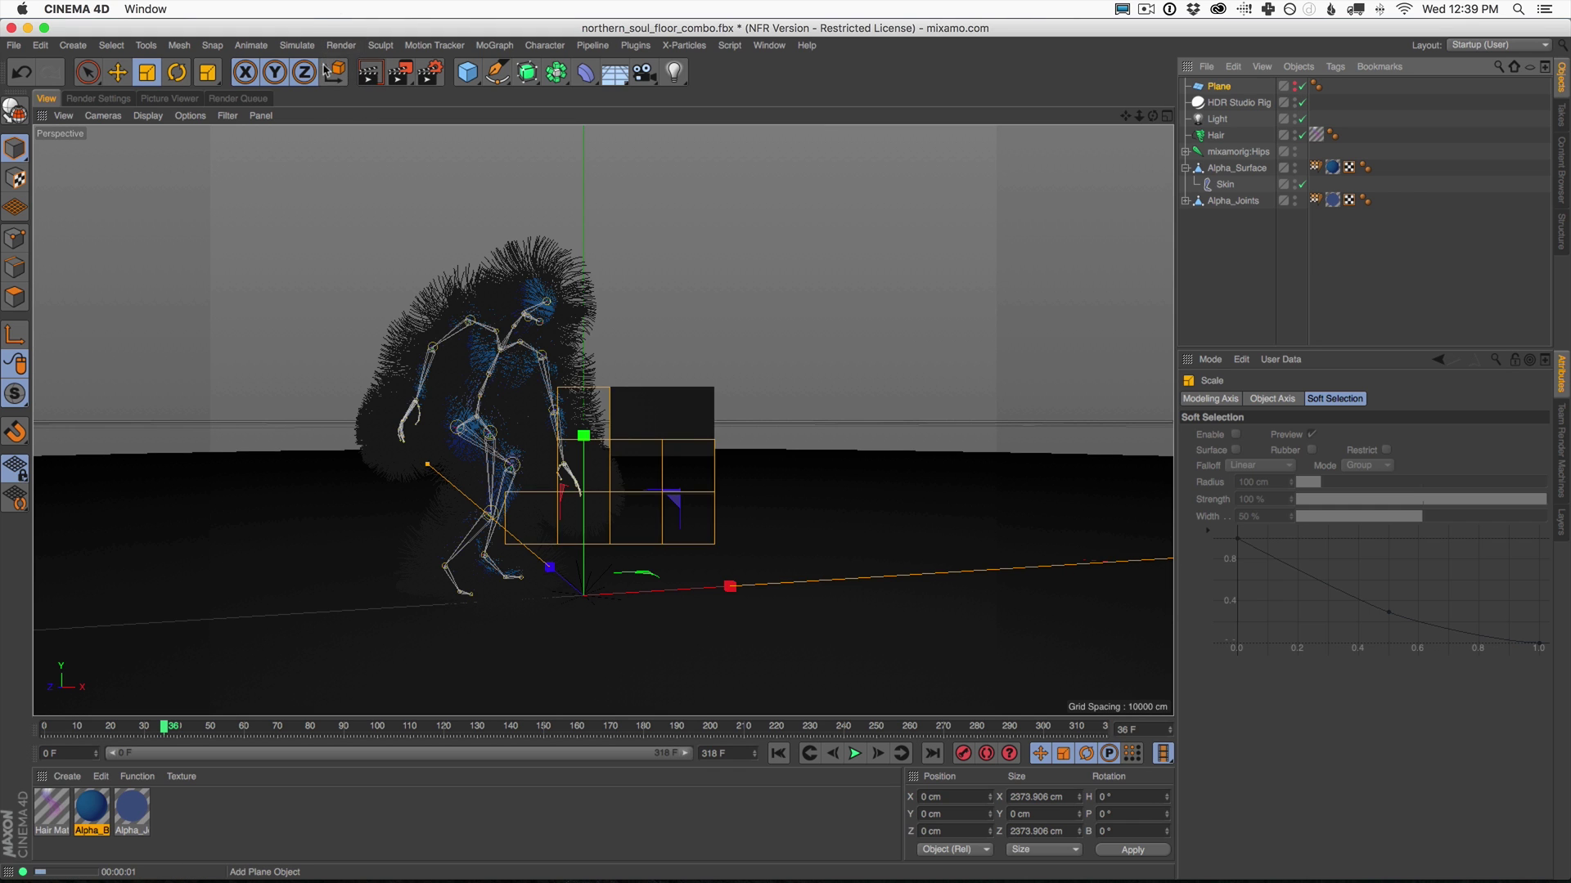
# Add a Hair Collider tag to the plane and replay the animation from the start.
pyautogui.click(1239, 90)
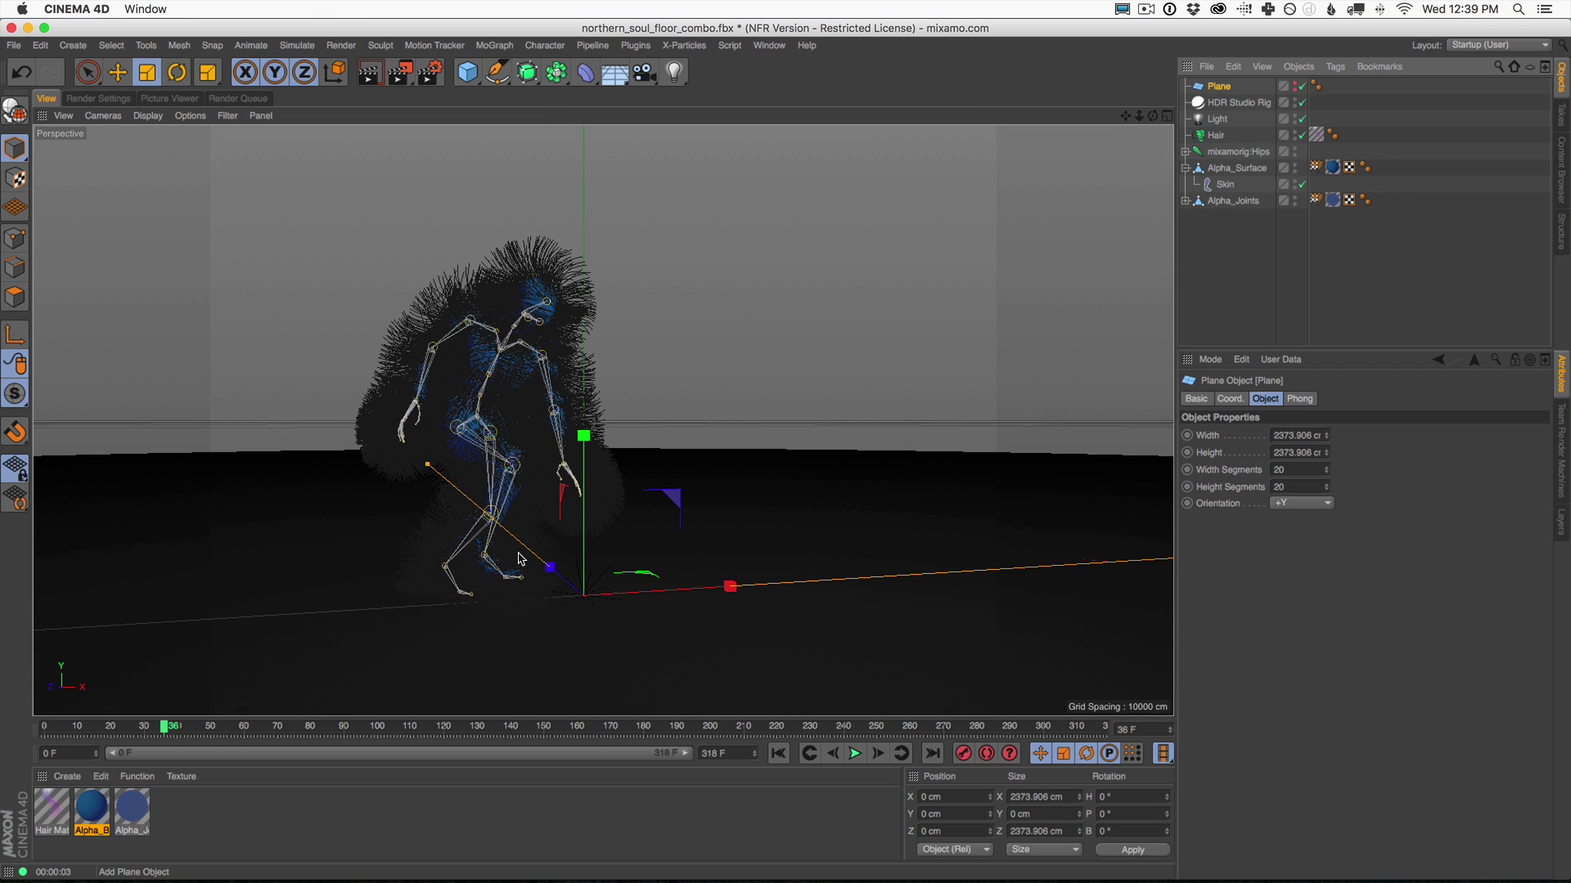
pyautogui.click(1337, 67)
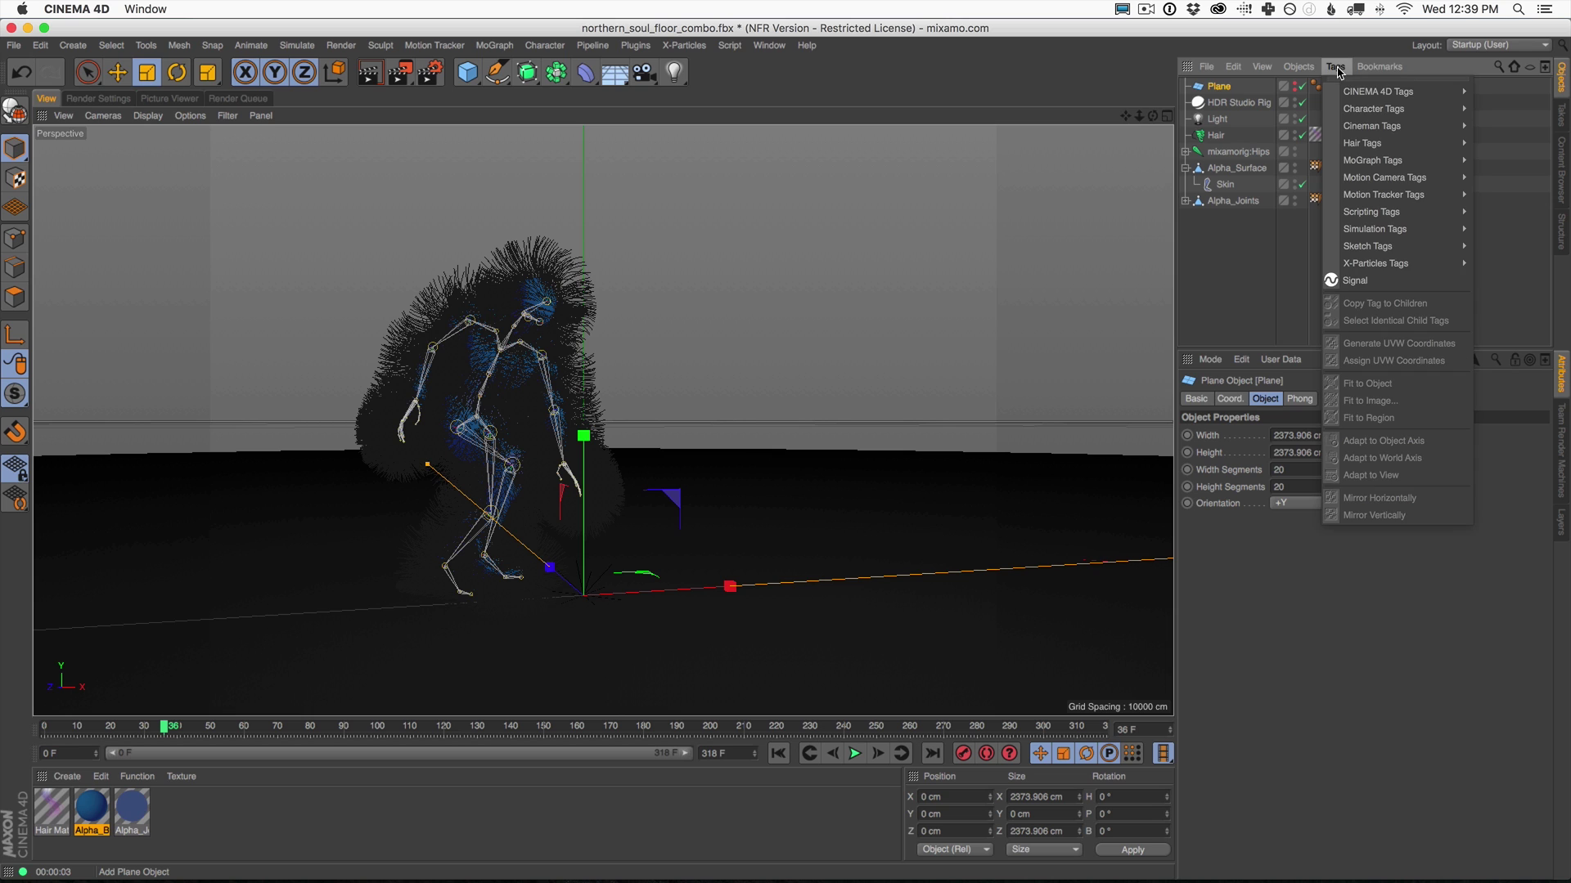
pyautogui.moveTo(1369, 146)
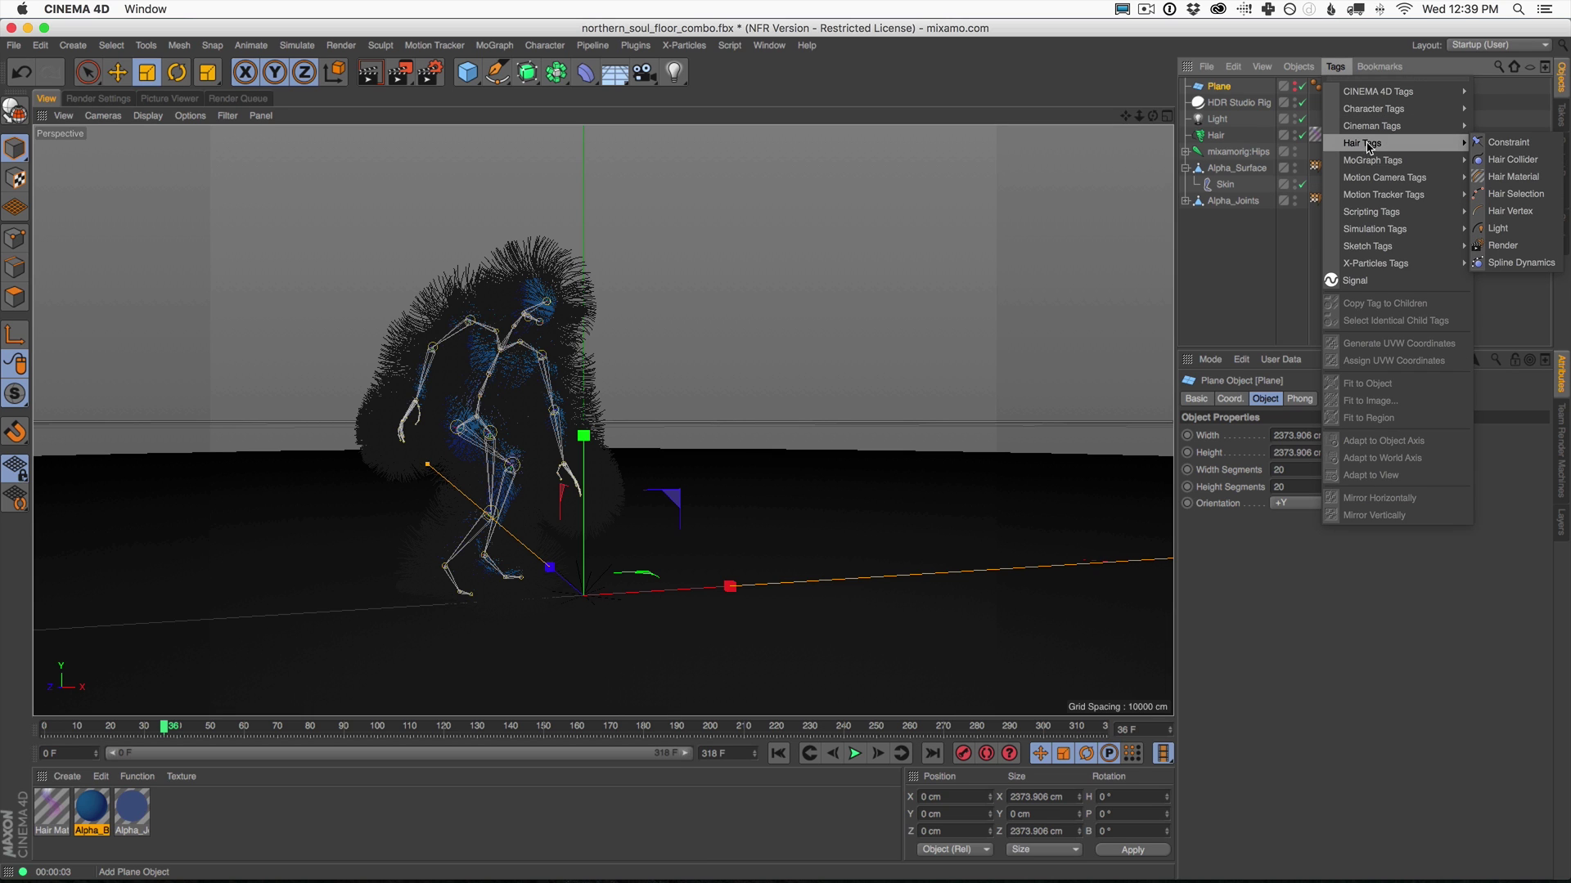
pyautogui.click(1512, 161)
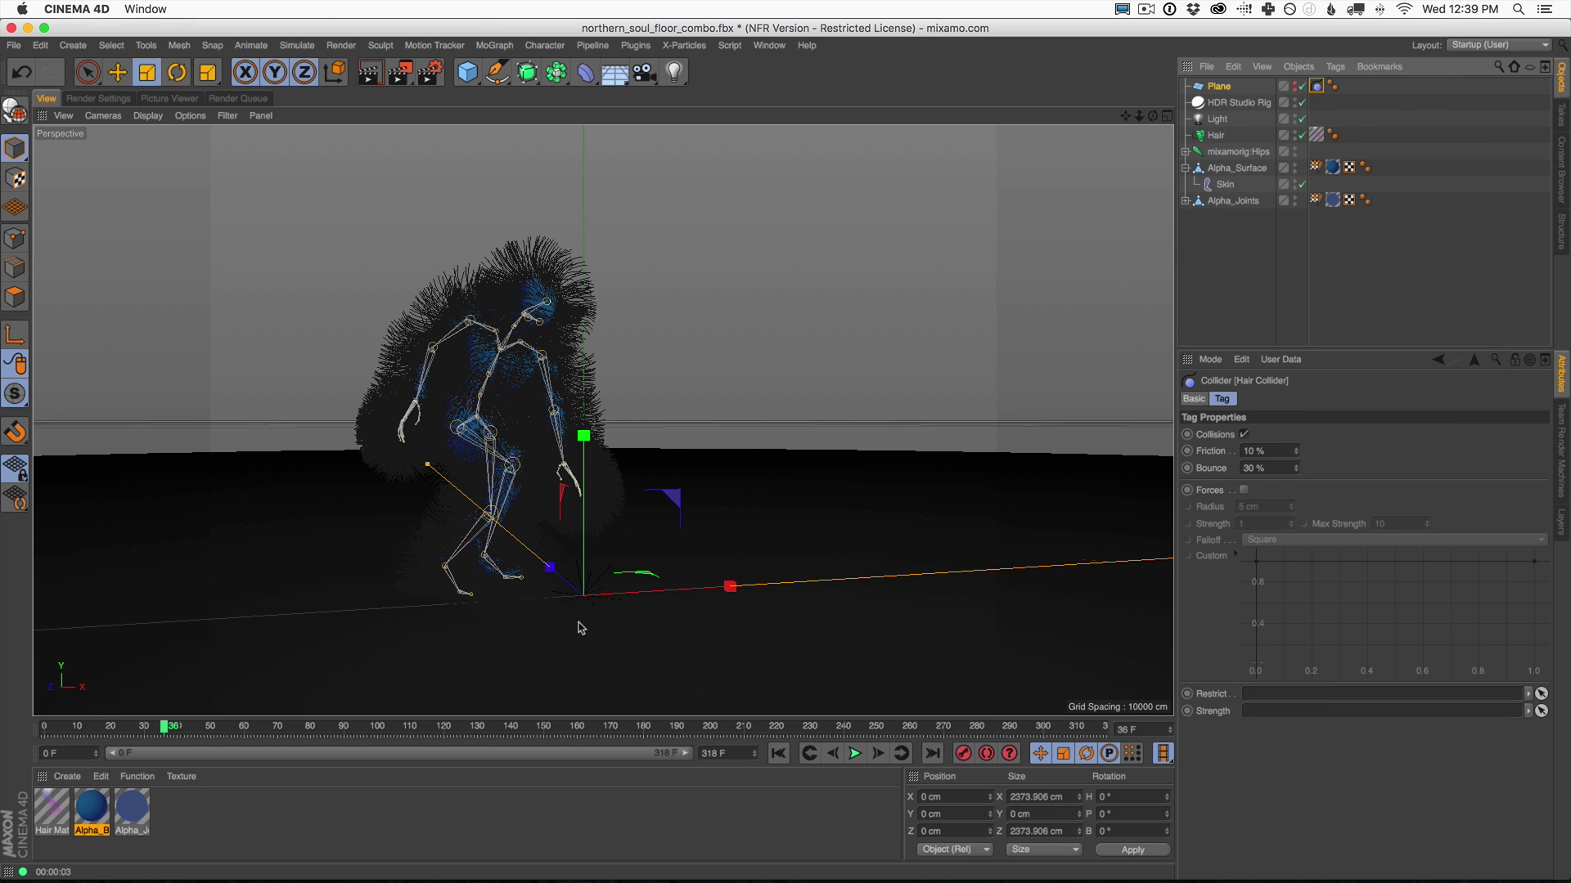
pyautogui.click(779, 753)
pyautogui.click(855, 753)
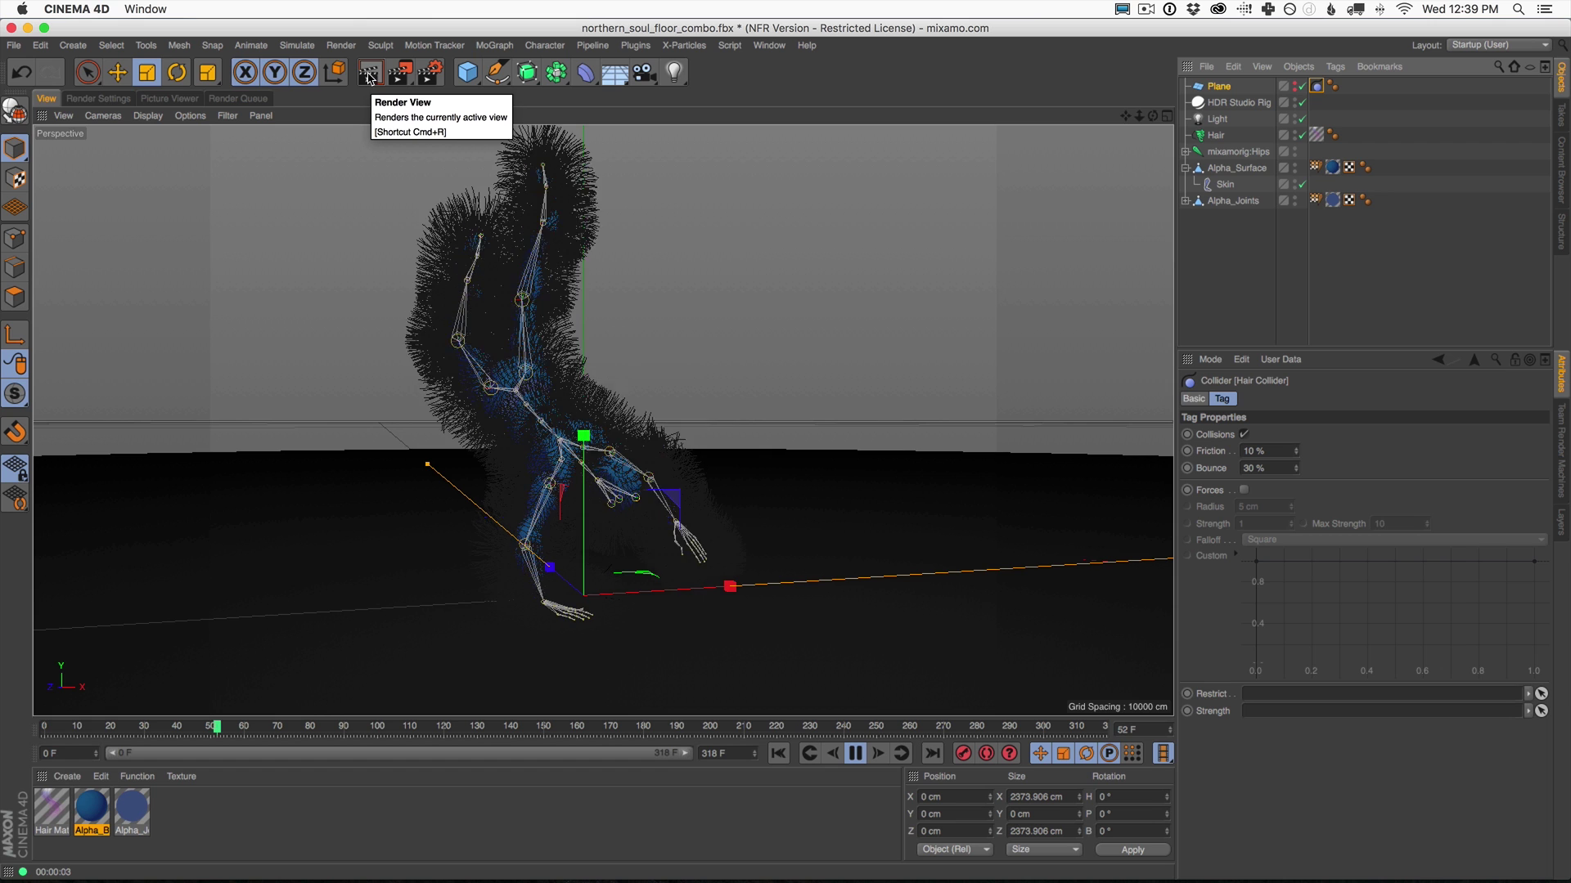
# Render the view at frame 55 of the dancer's animation.
pyautogui.click(370, 76)
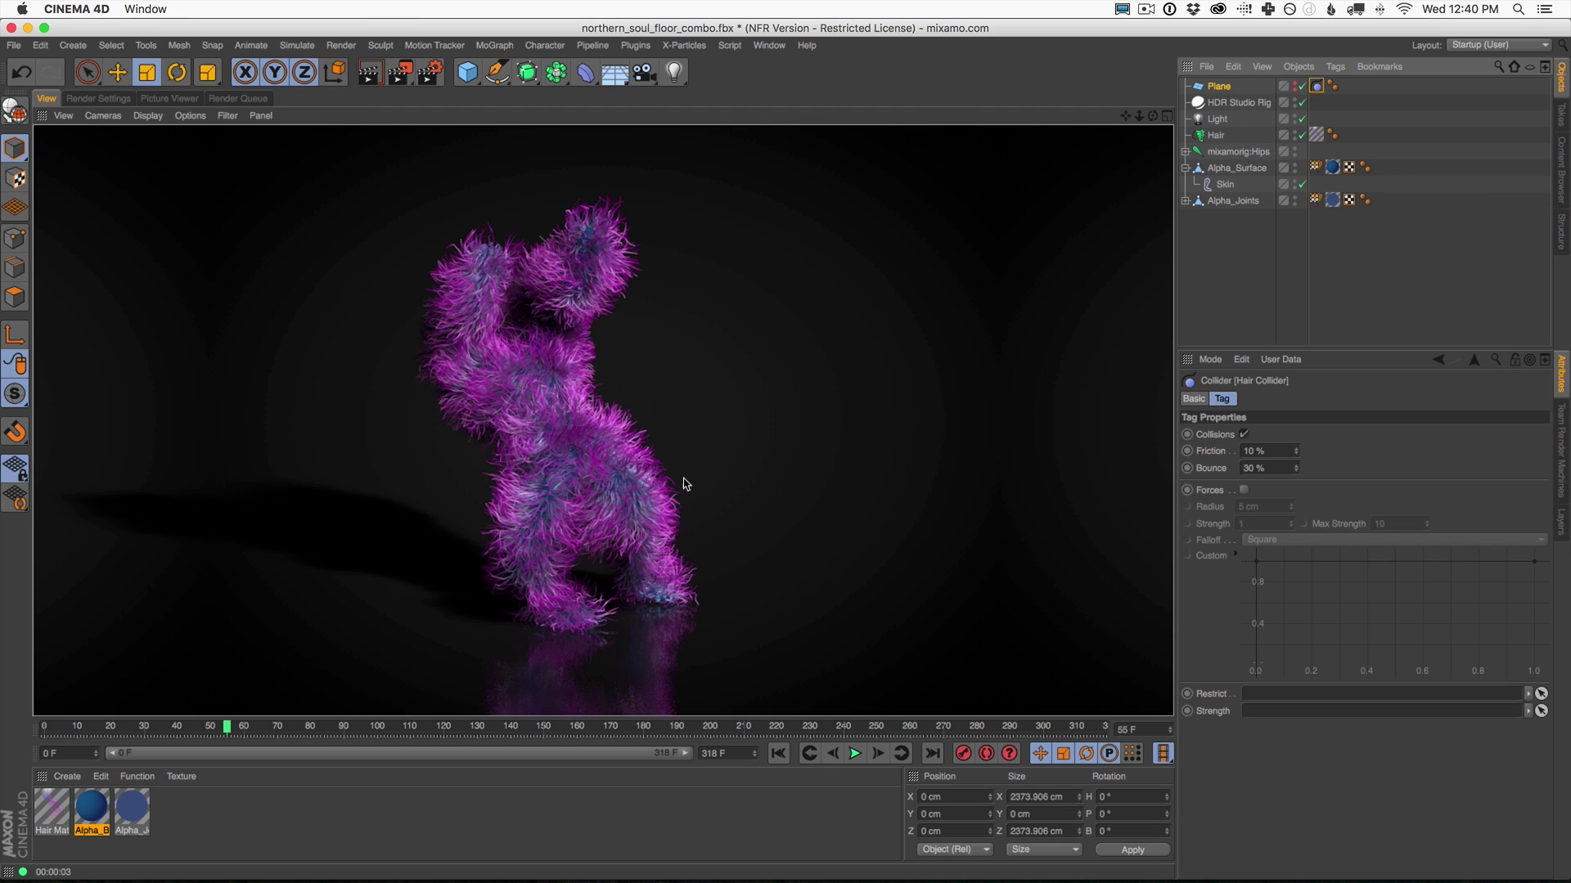
# Load the Full Colors preset into the color gradient of the hair material and render the view.
pyautogui.doubleClick(53, 818)
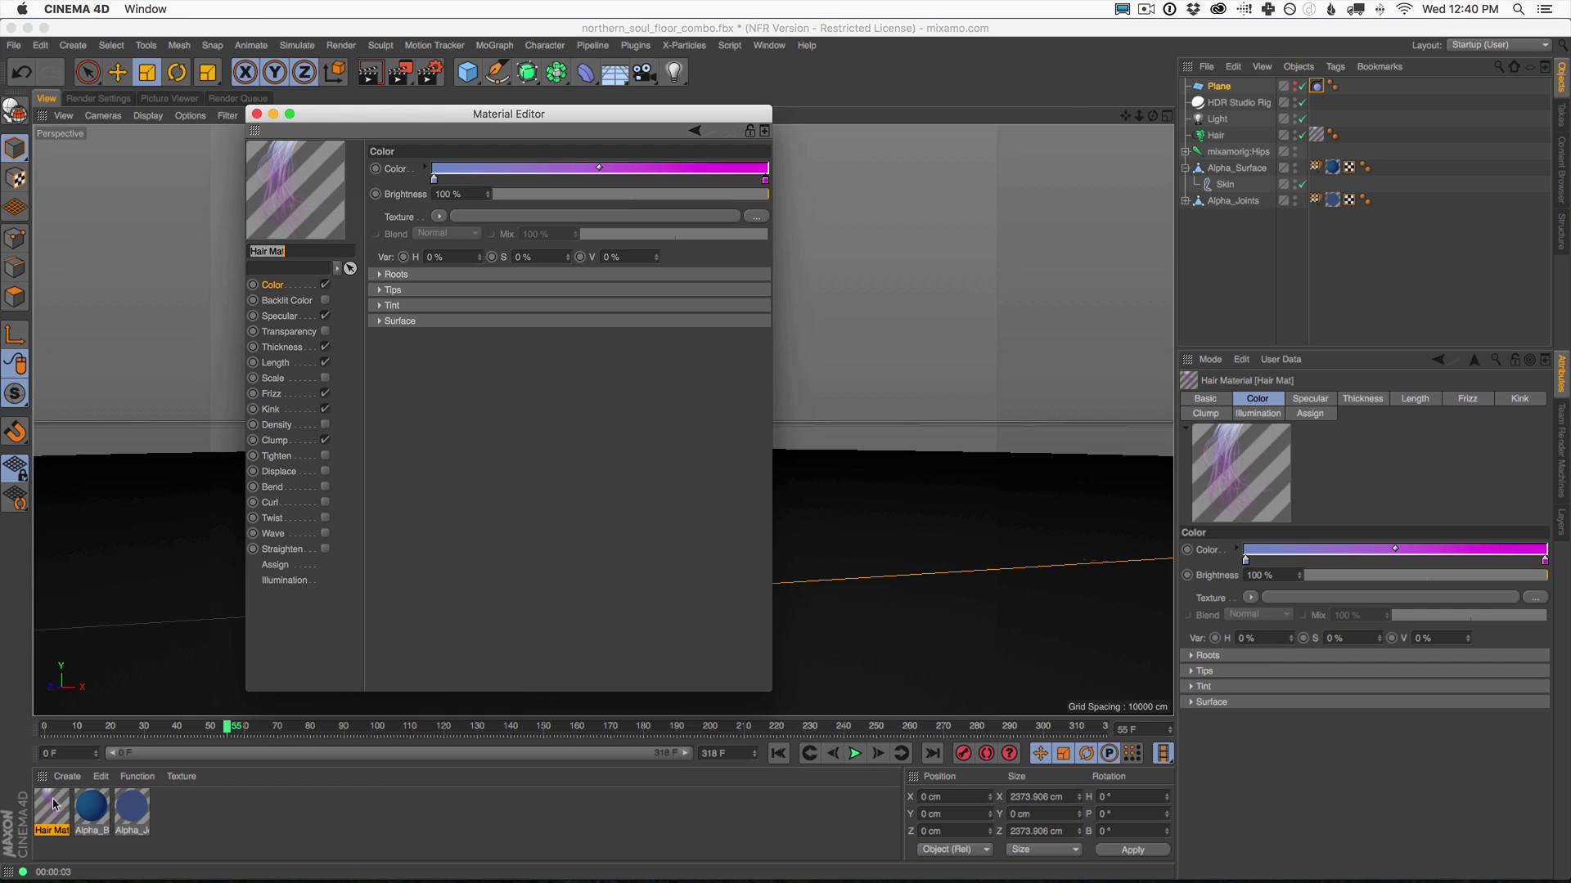
pyautogui.moveTo(377, 127); pyautogui.dragTo(785, 191)
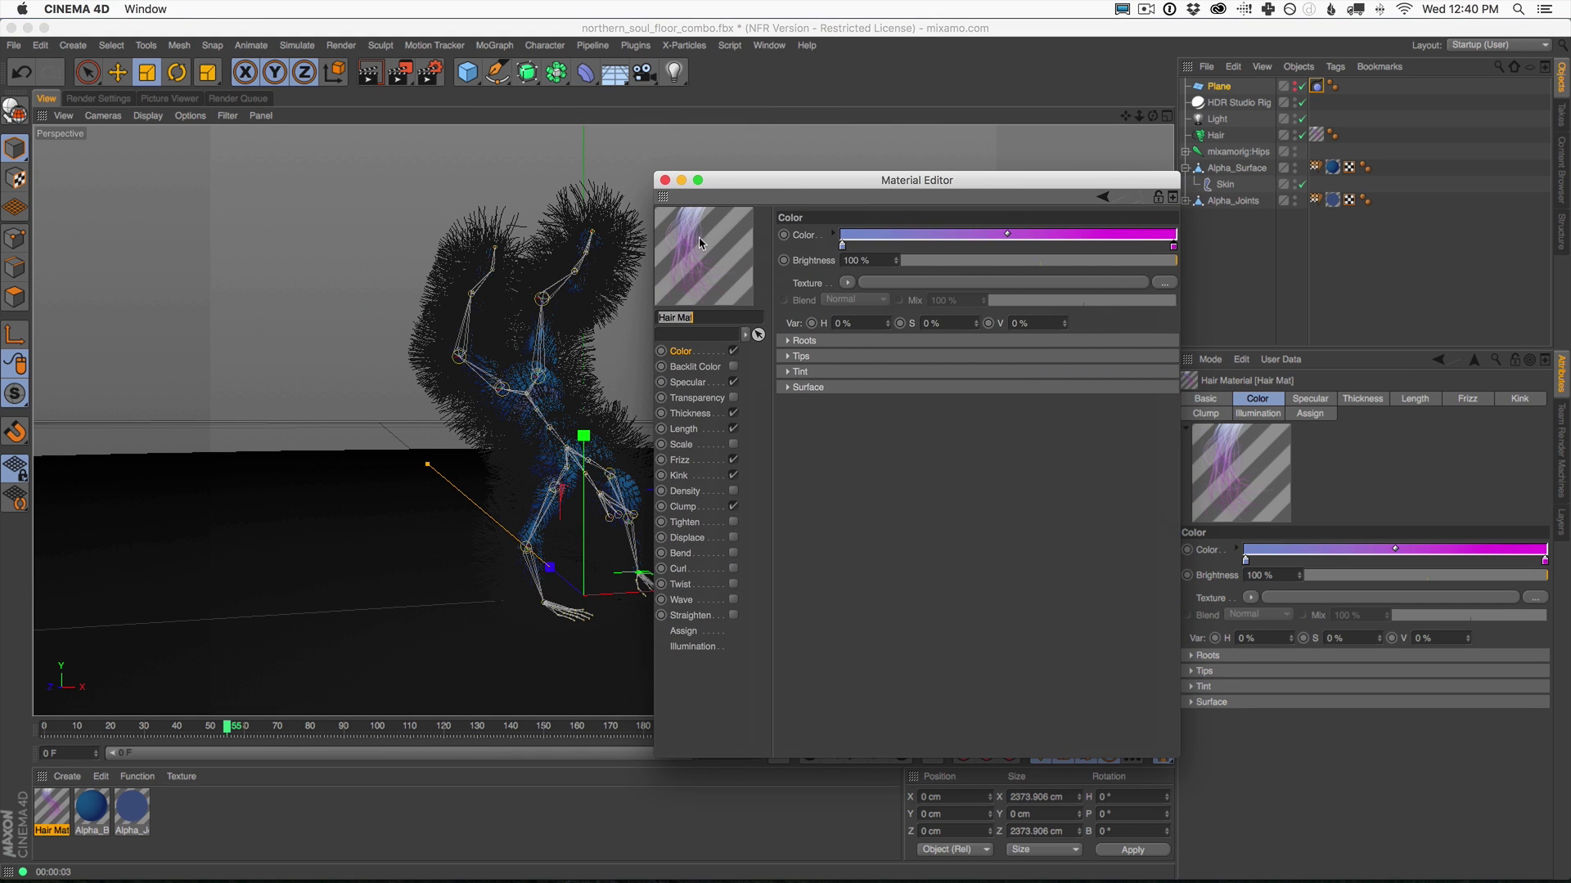
pyautogui.click(683, 347)
pyautogui.click(835, 235)
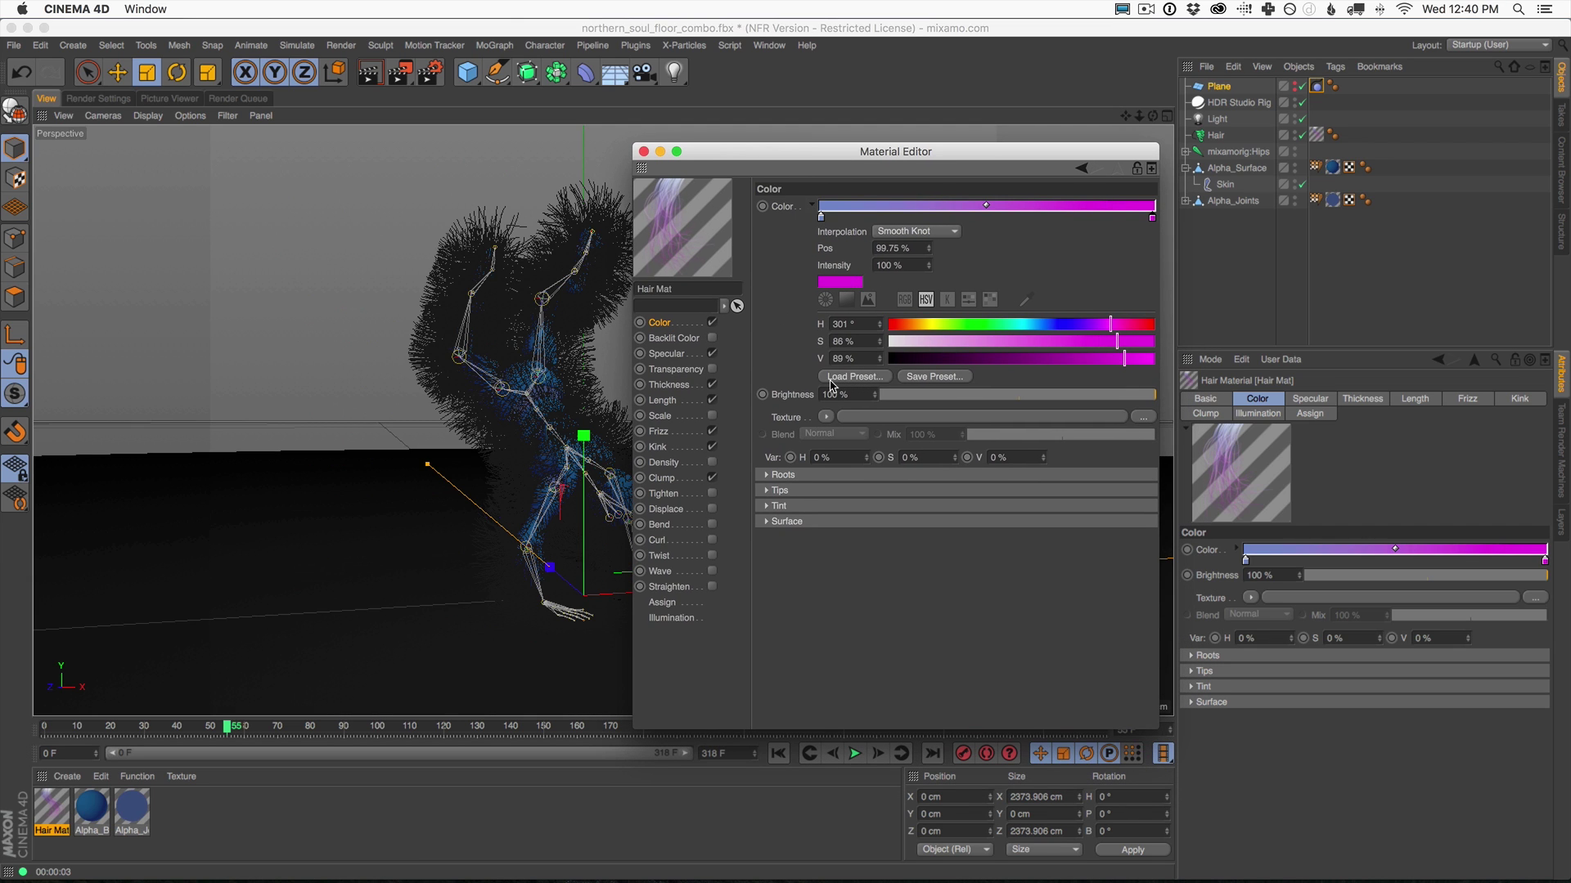
pyautogui.click(859, 377)
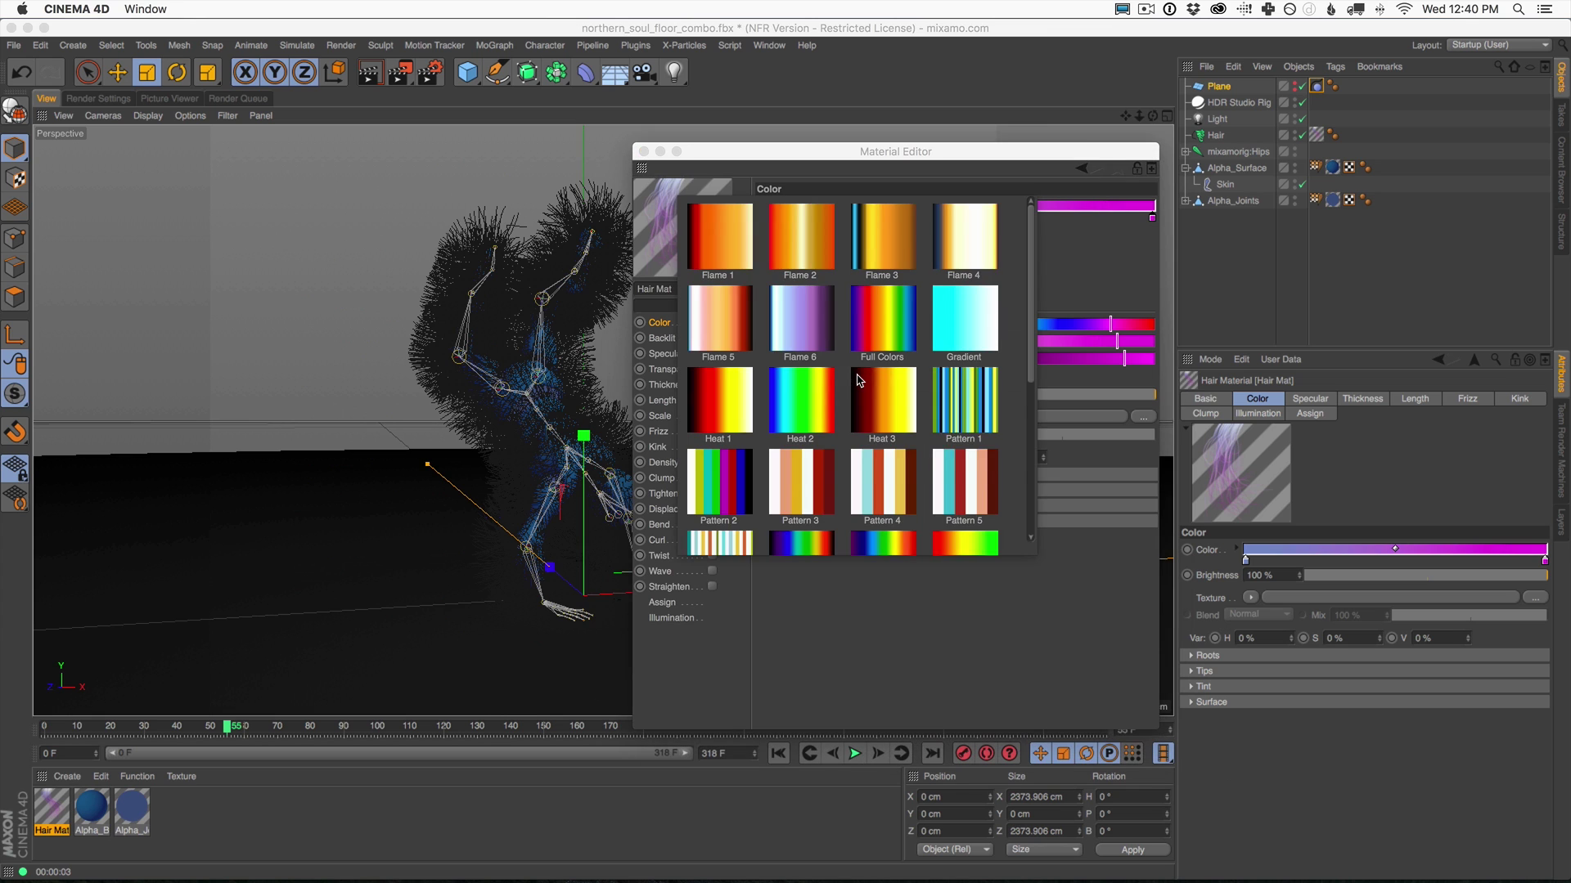
pyautogui.scroll(-5, 863, 385)
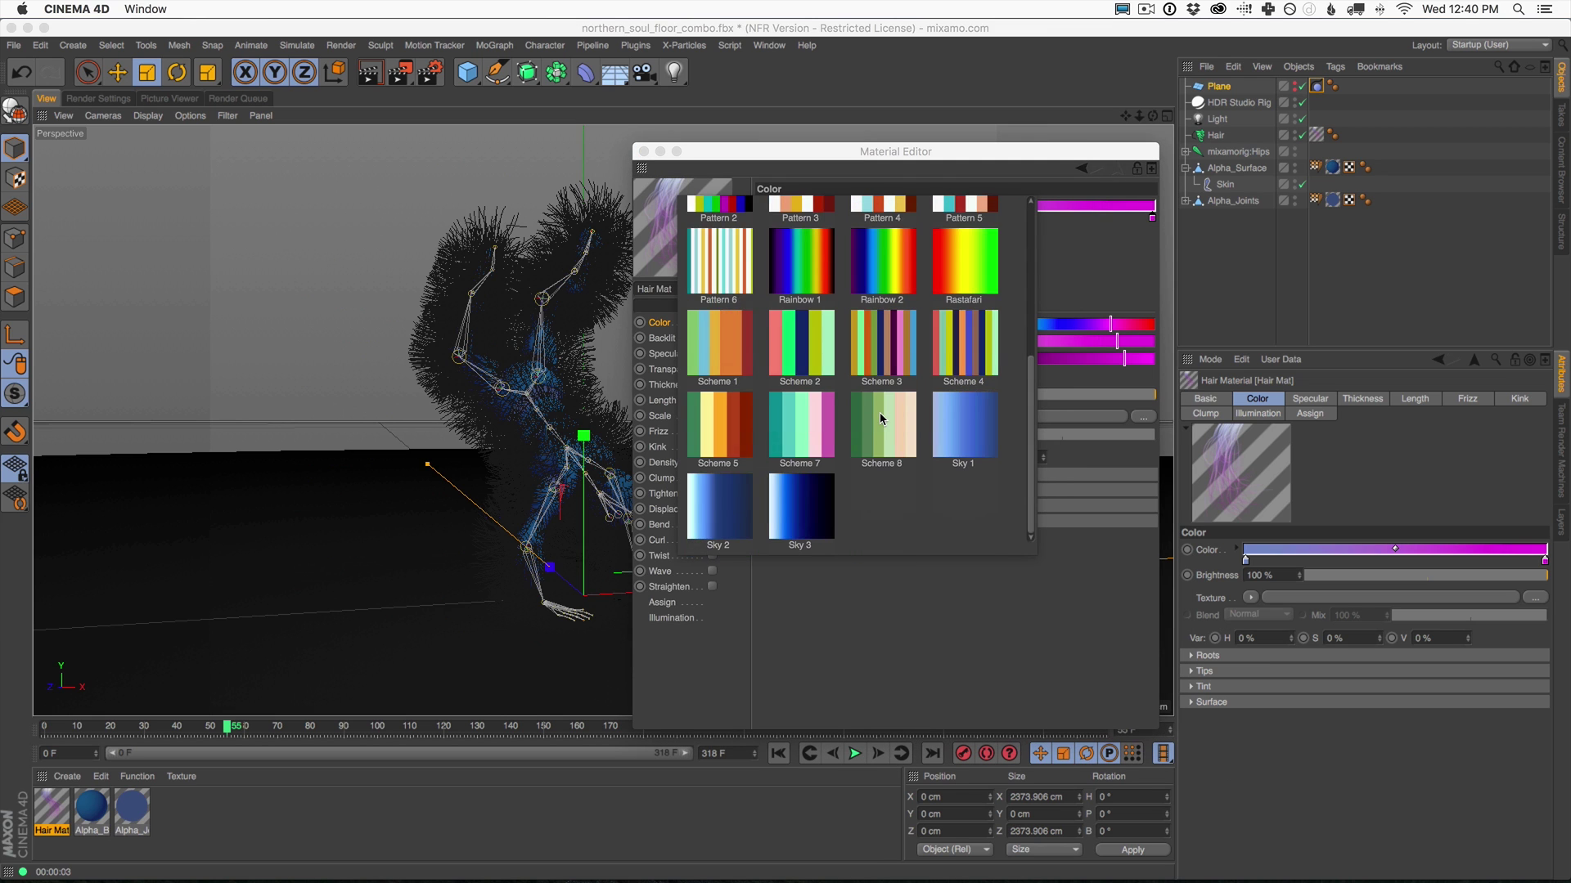
pyautogui.scroll(5, 881, 419)
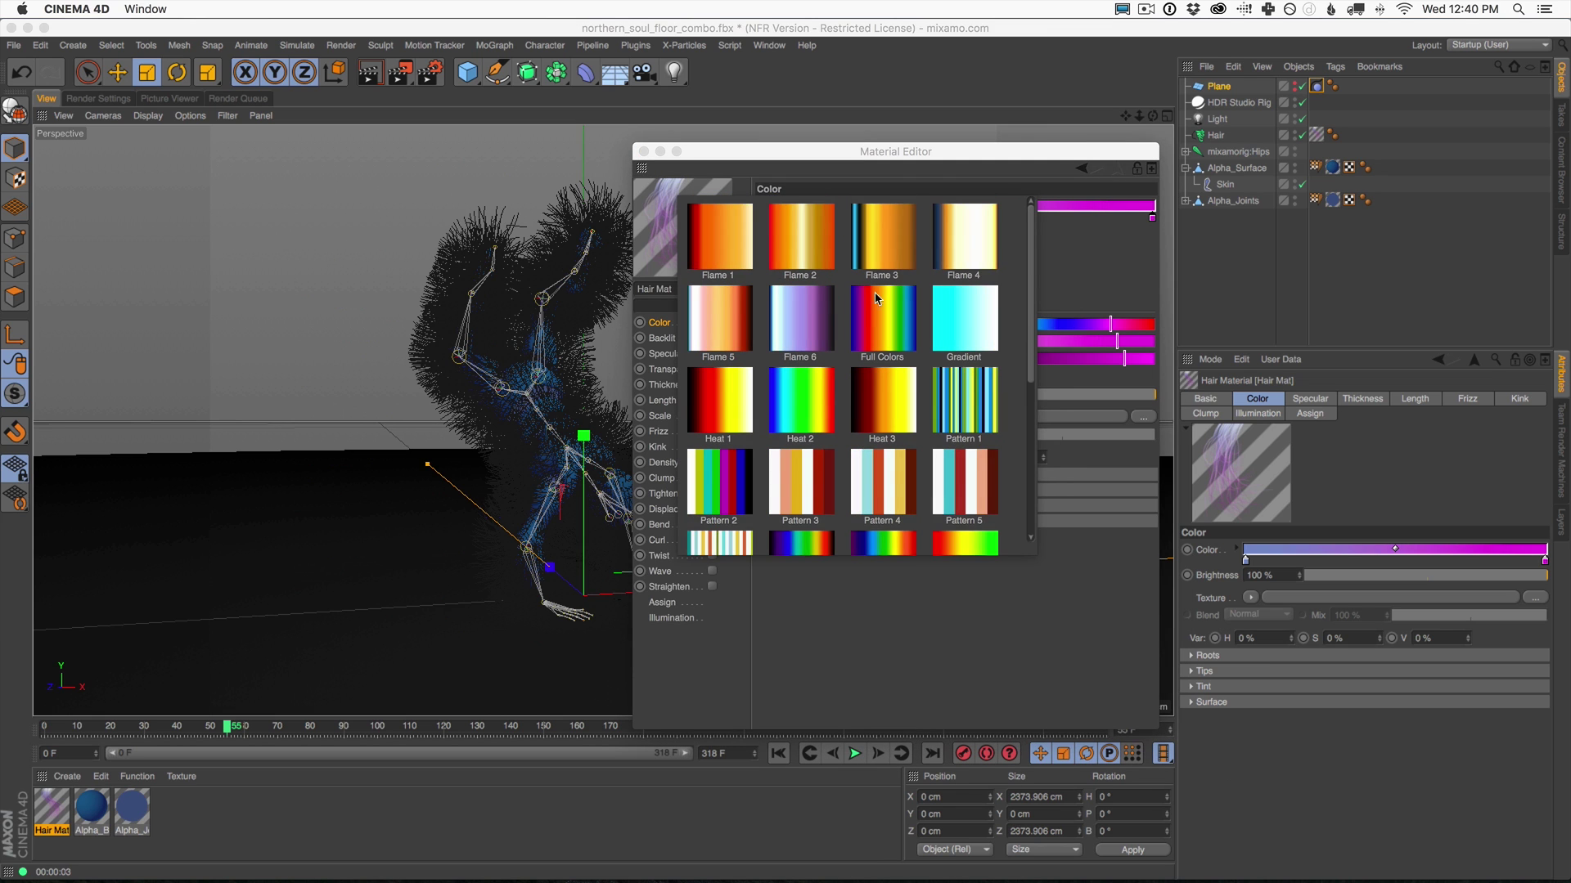
pyautogui.click(878, 318)
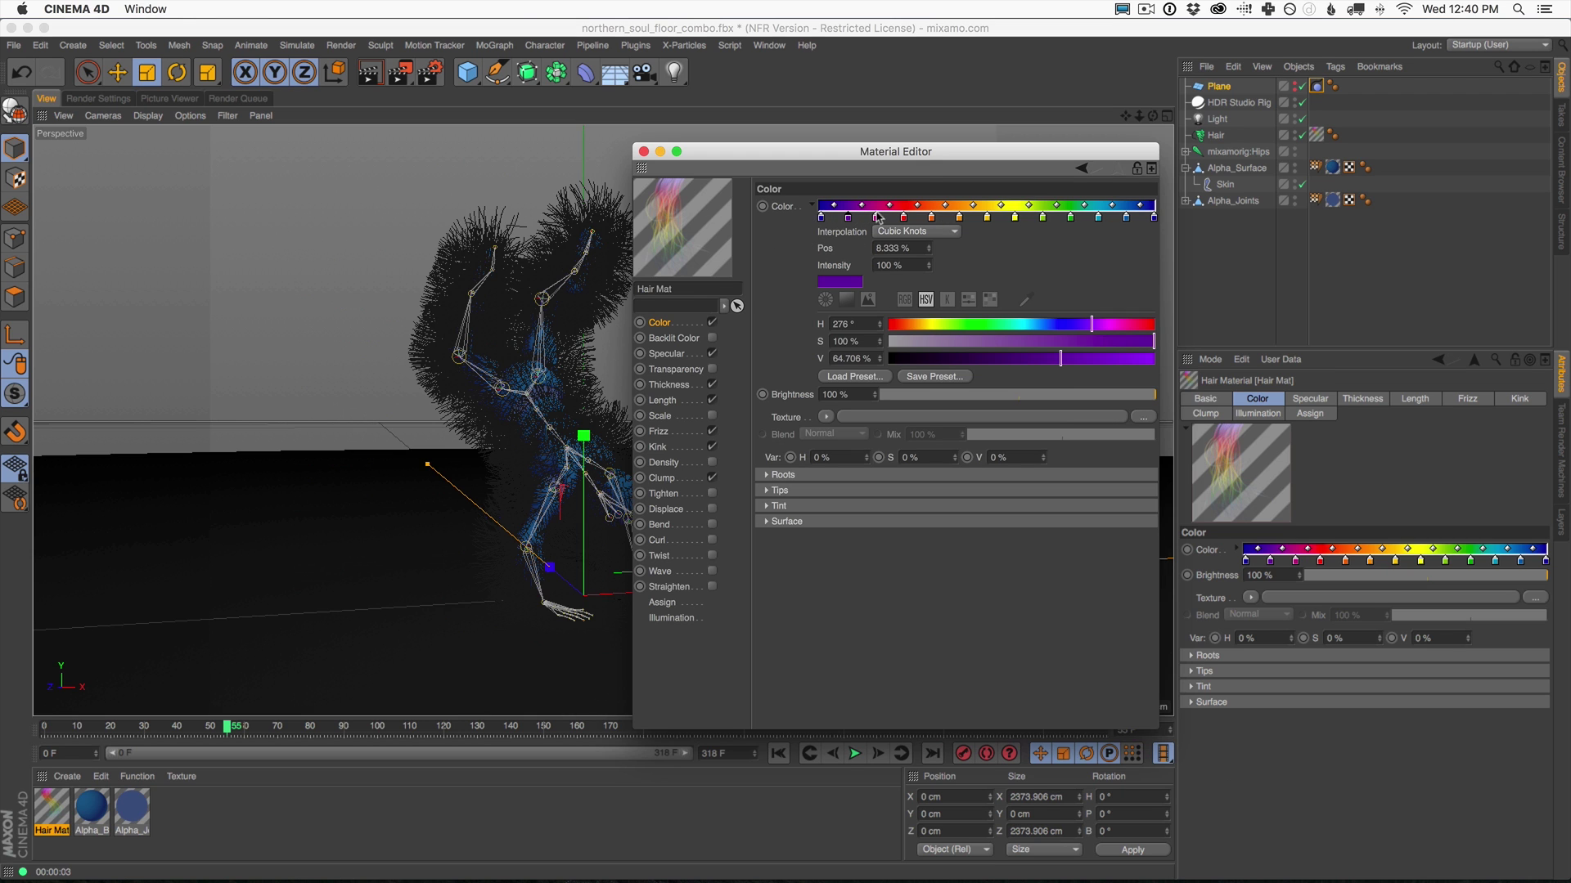
pyautogui.moveTo(917, 155); pyautogui.dragTo(1014, 135)
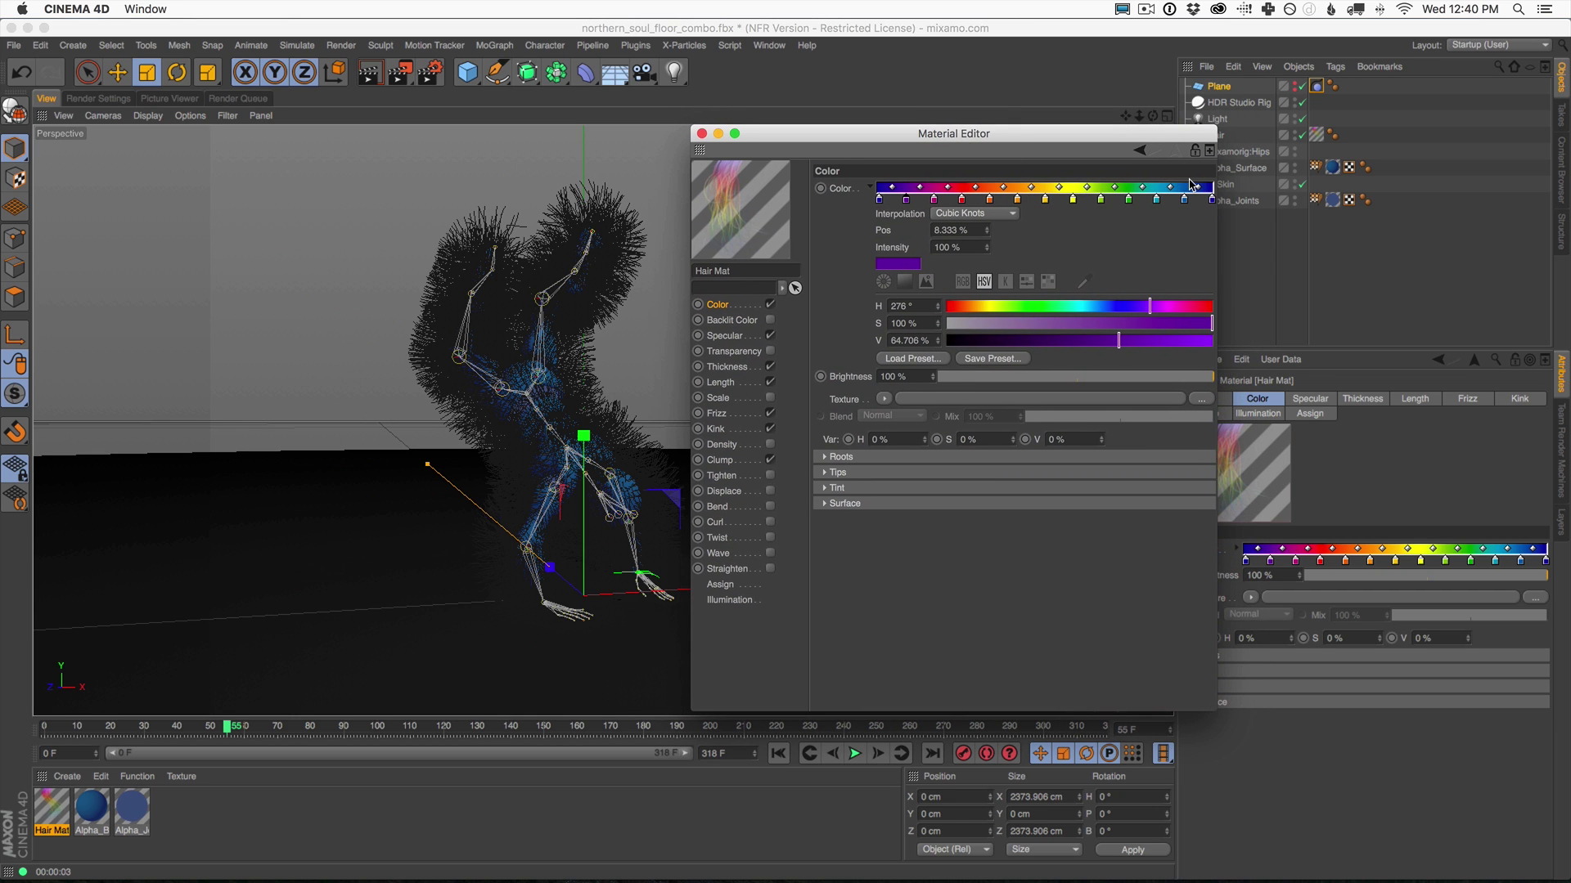
pyautogui.click(701, 133)
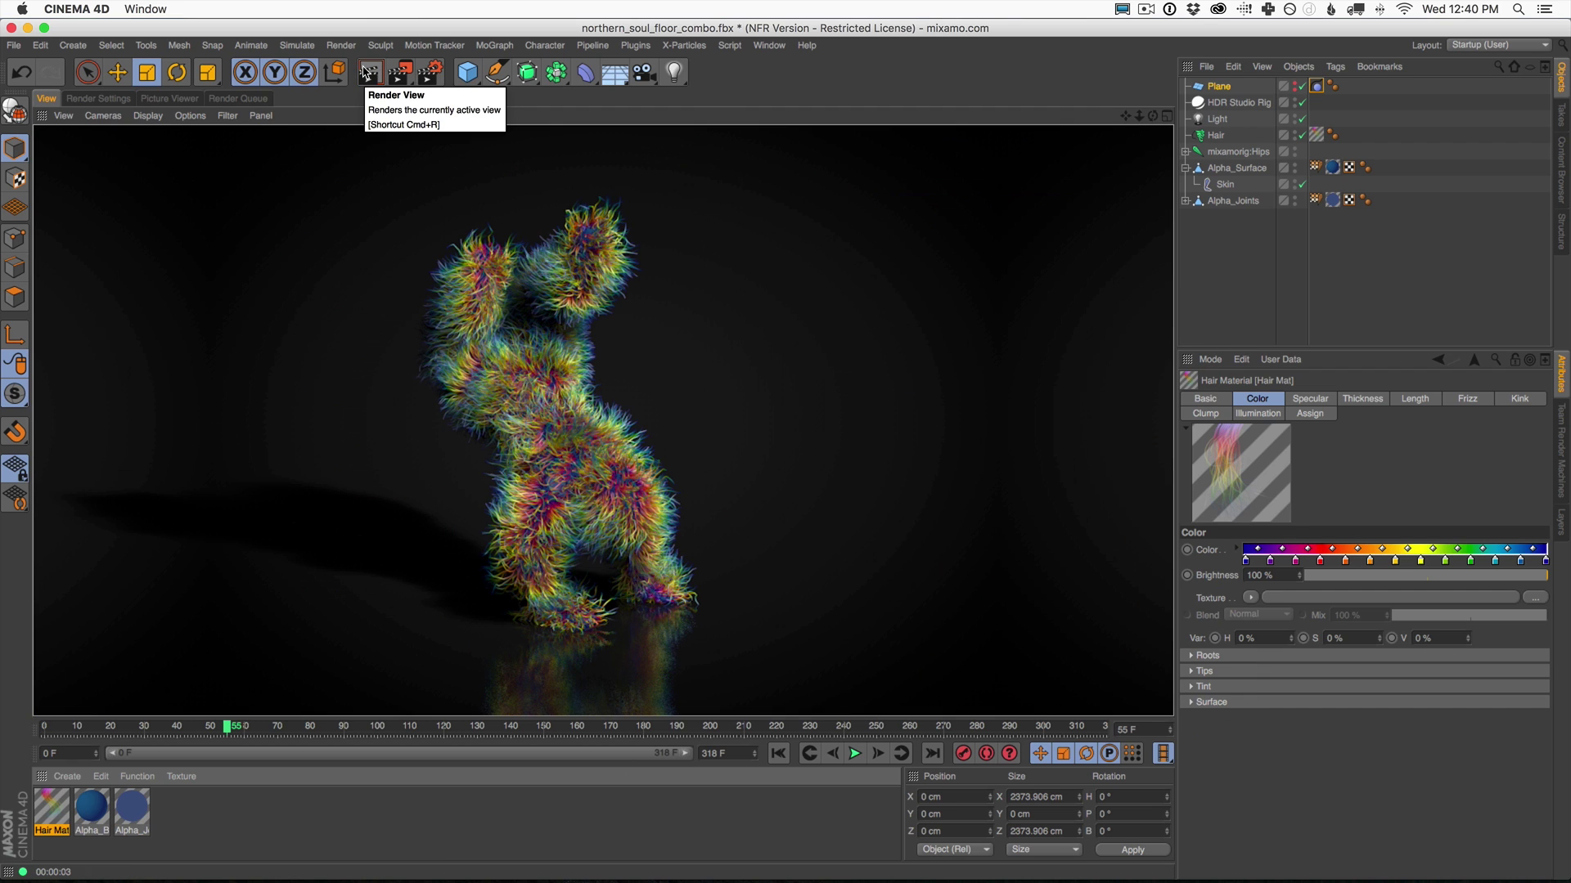
# Set the luminance color of the body and joints materials together to 19% value with lower saturation, and render the view.
pyautogui.doubleClick(127, 807)
pyautogui.keyDown('shift'); pyautogui.click(93, 808); pyautogui.keyUp('shift')
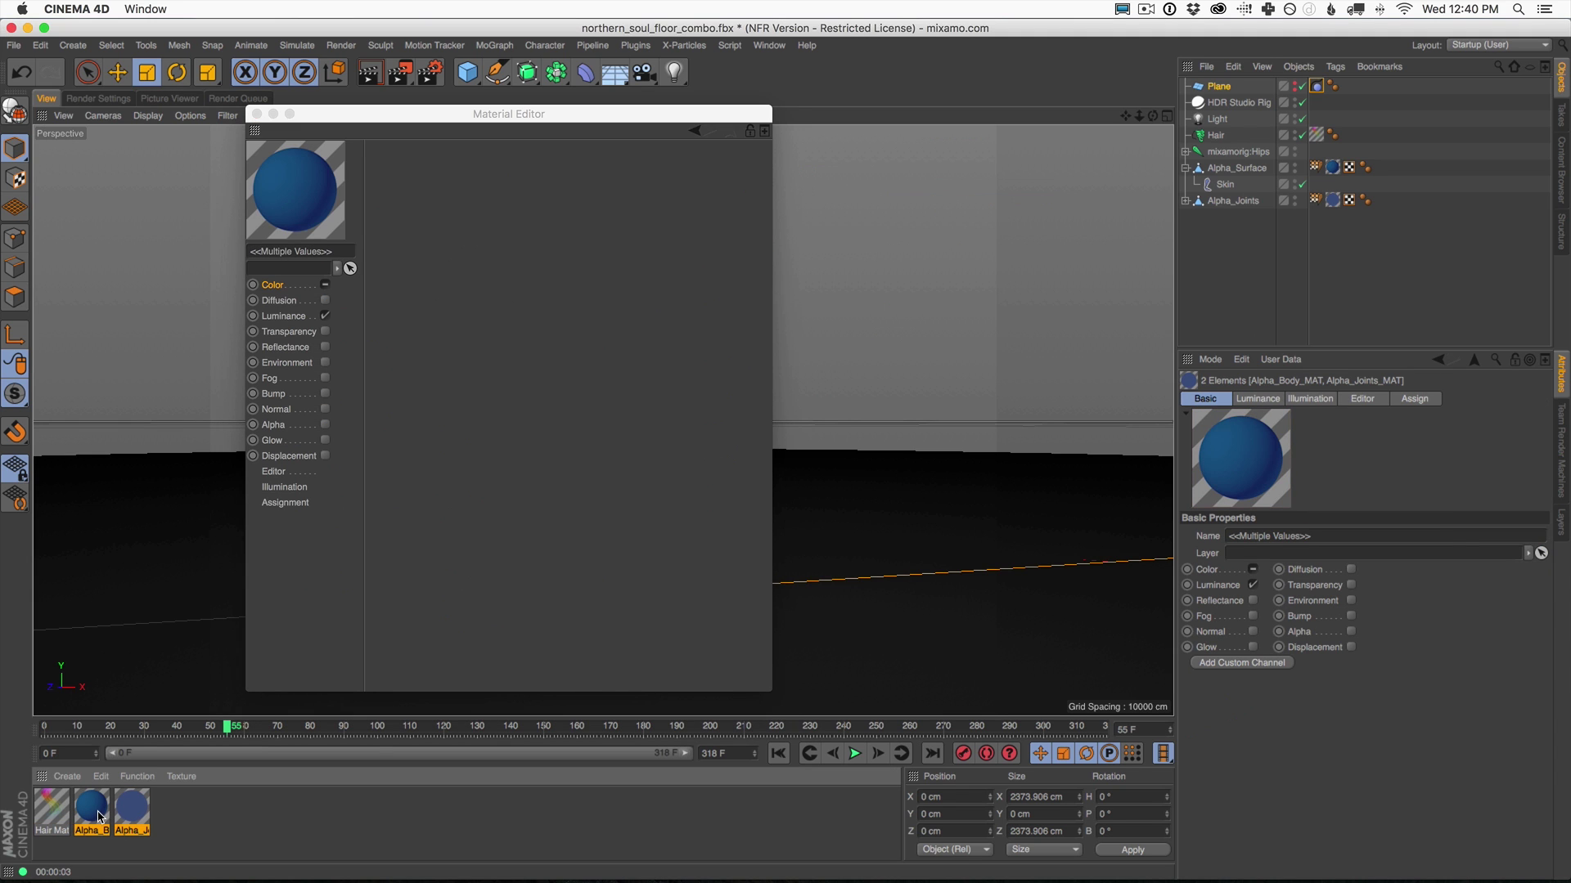
pyautogui.click(558, 245)
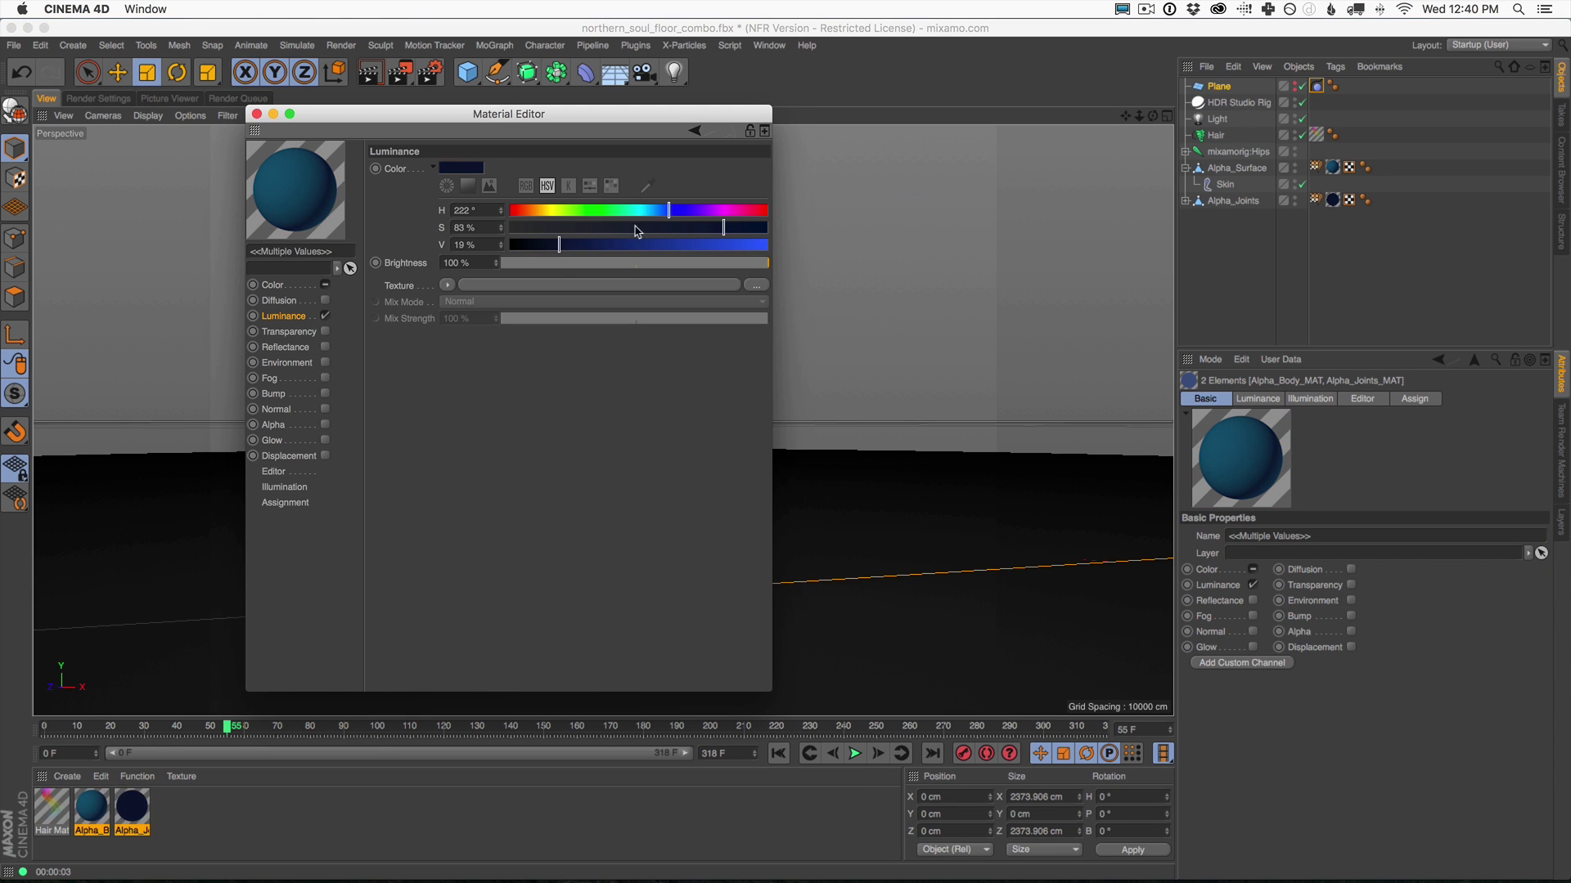
pyautogui.click(649, 228)
pyautogui.click(257, 113)
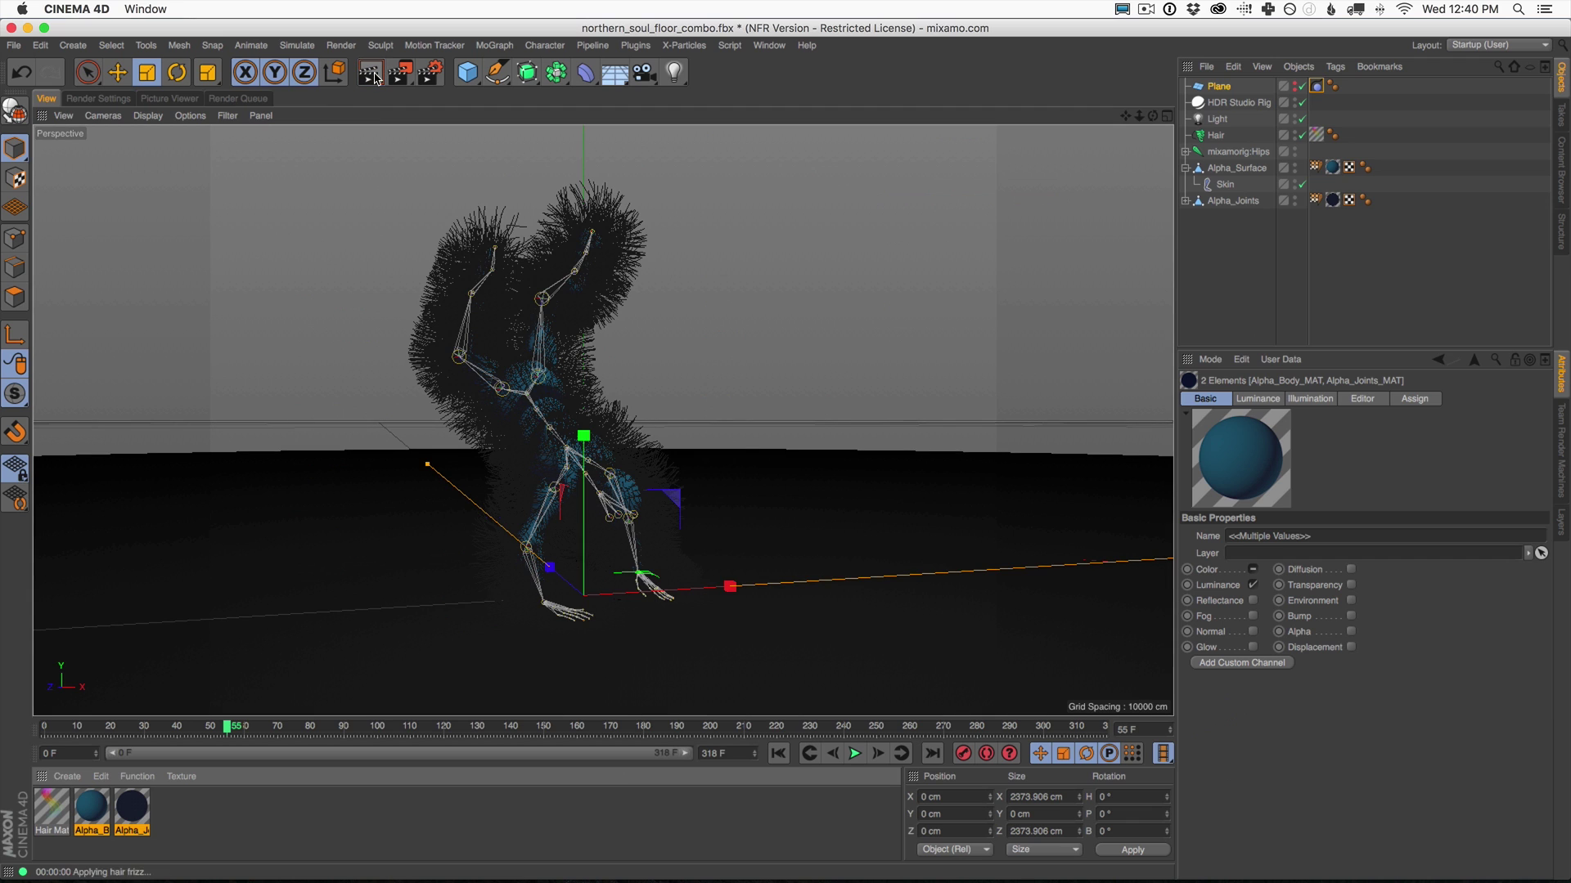
pyautogui.click(372, 76)
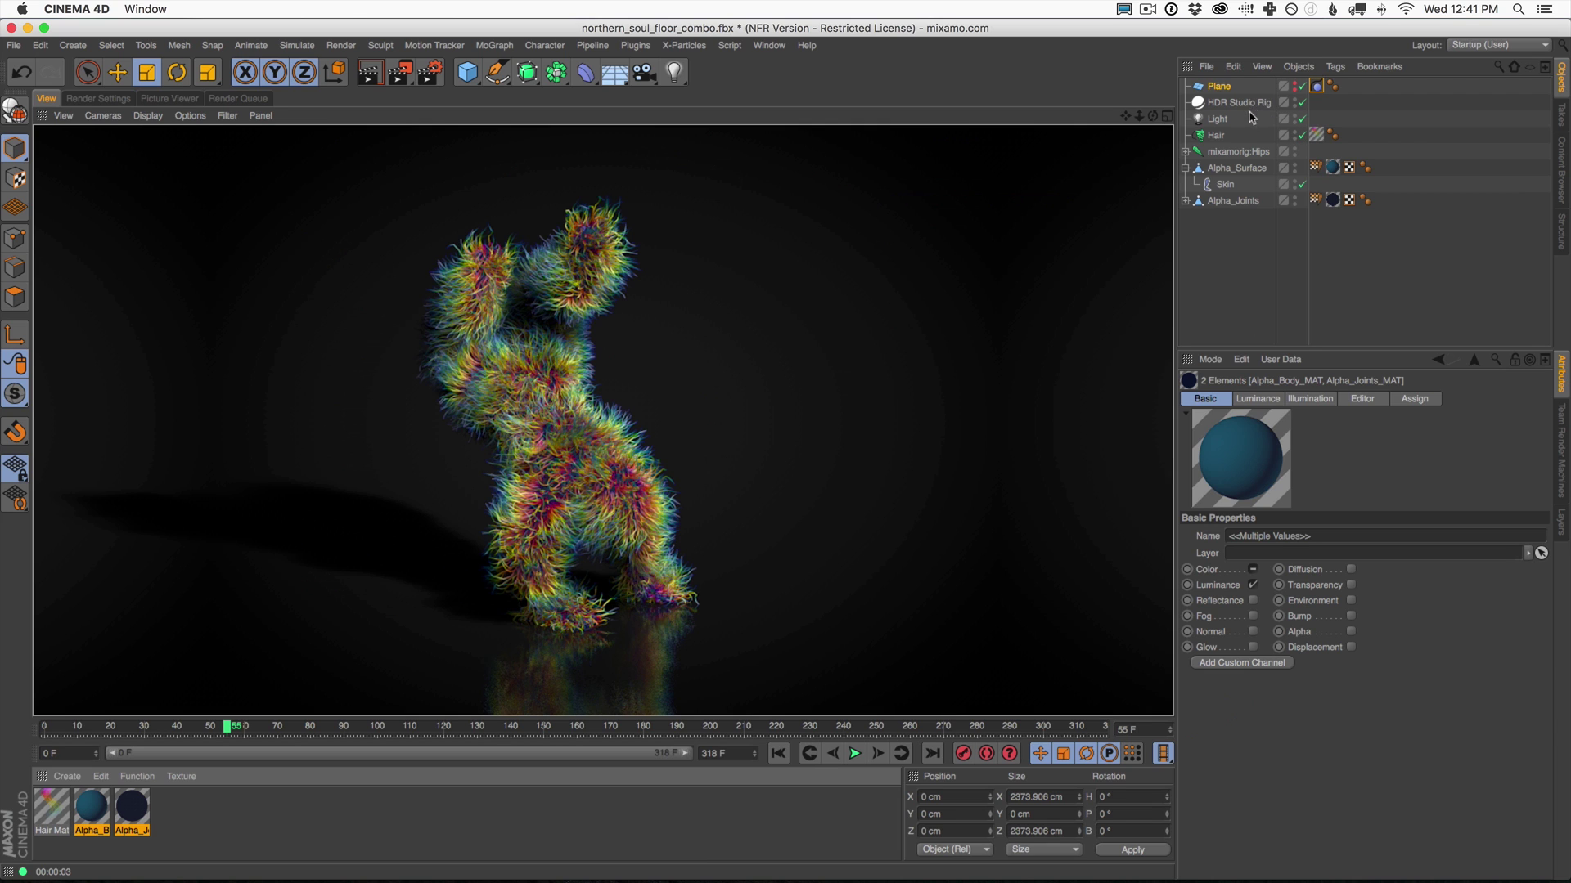
# Add the GlobalLight.c4d preset from the content library to the scene and render the view.
pyautogui.click(1217, 119)
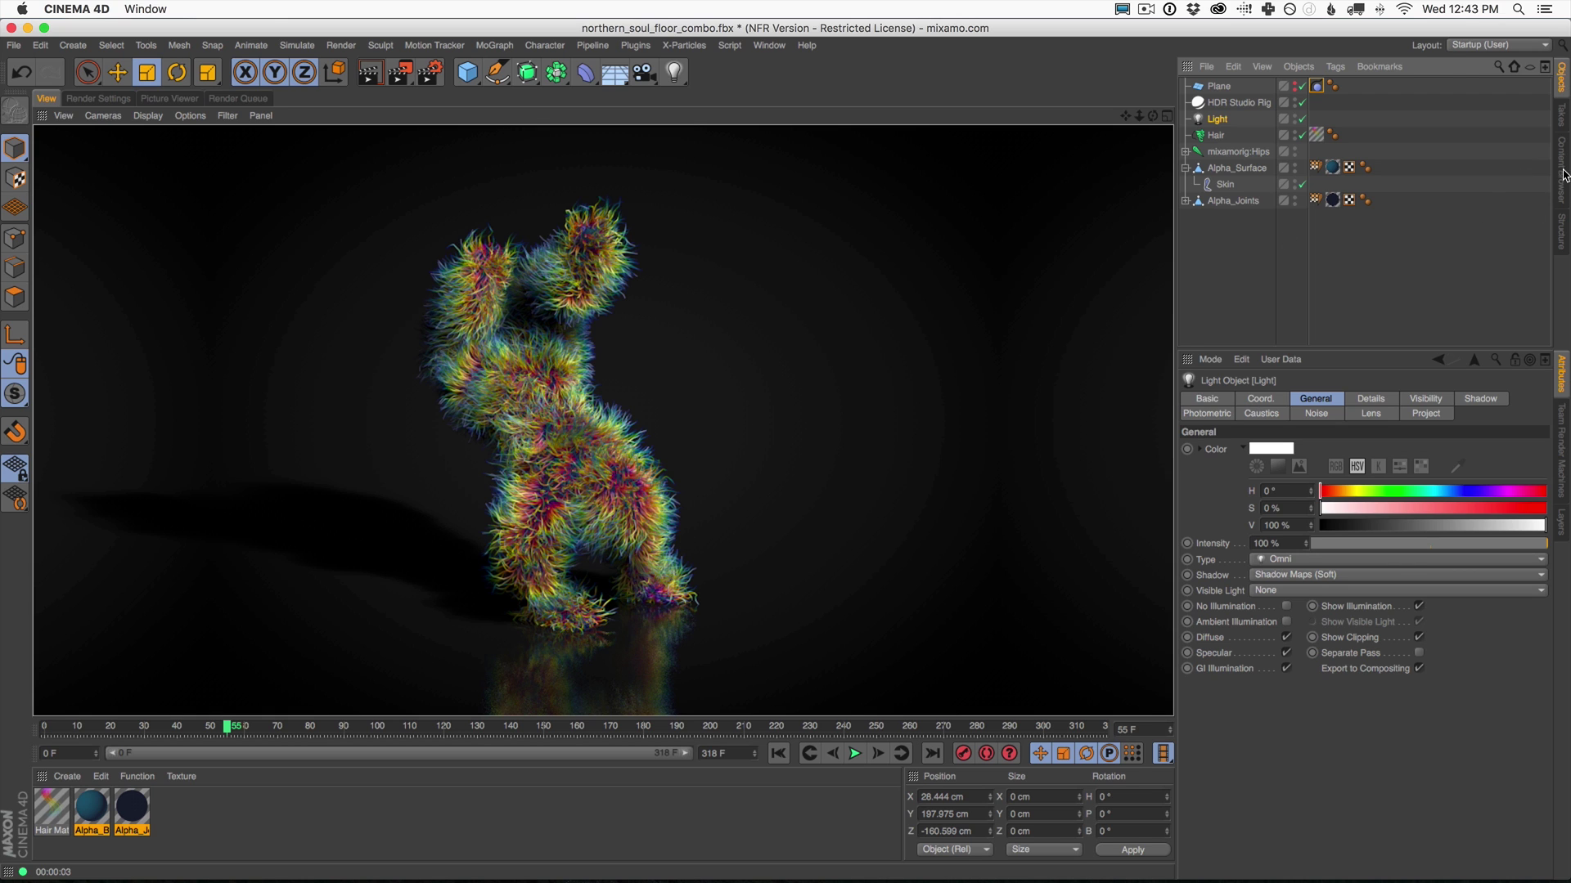
pyautogui.click(1562, 173)
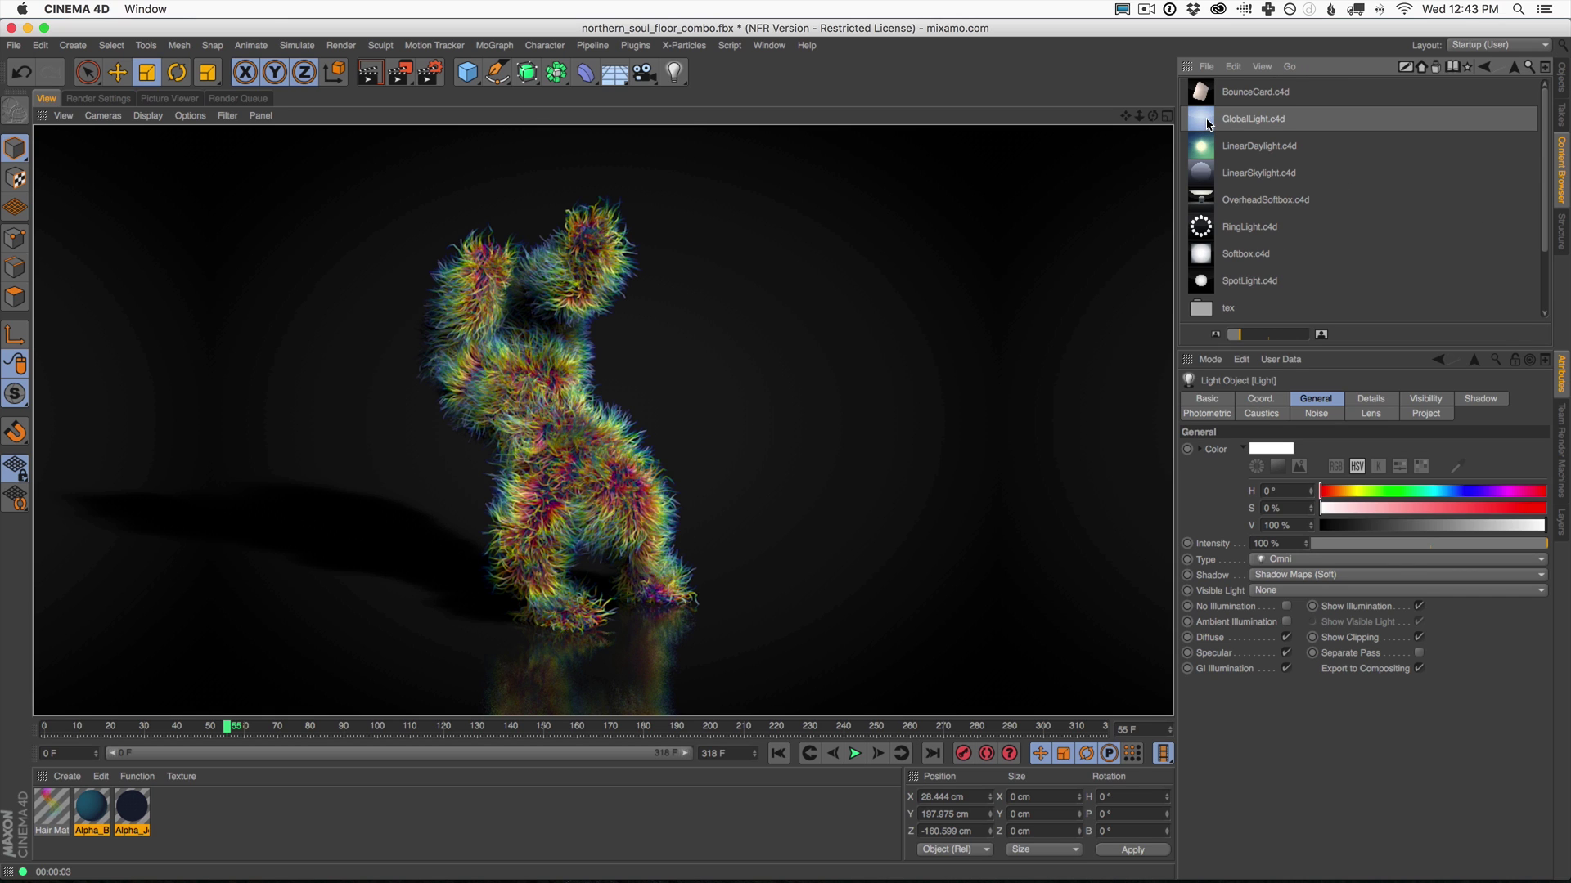
pyautogui.doubleClick(1209, 123)
pyautogui.click(1562, 78)
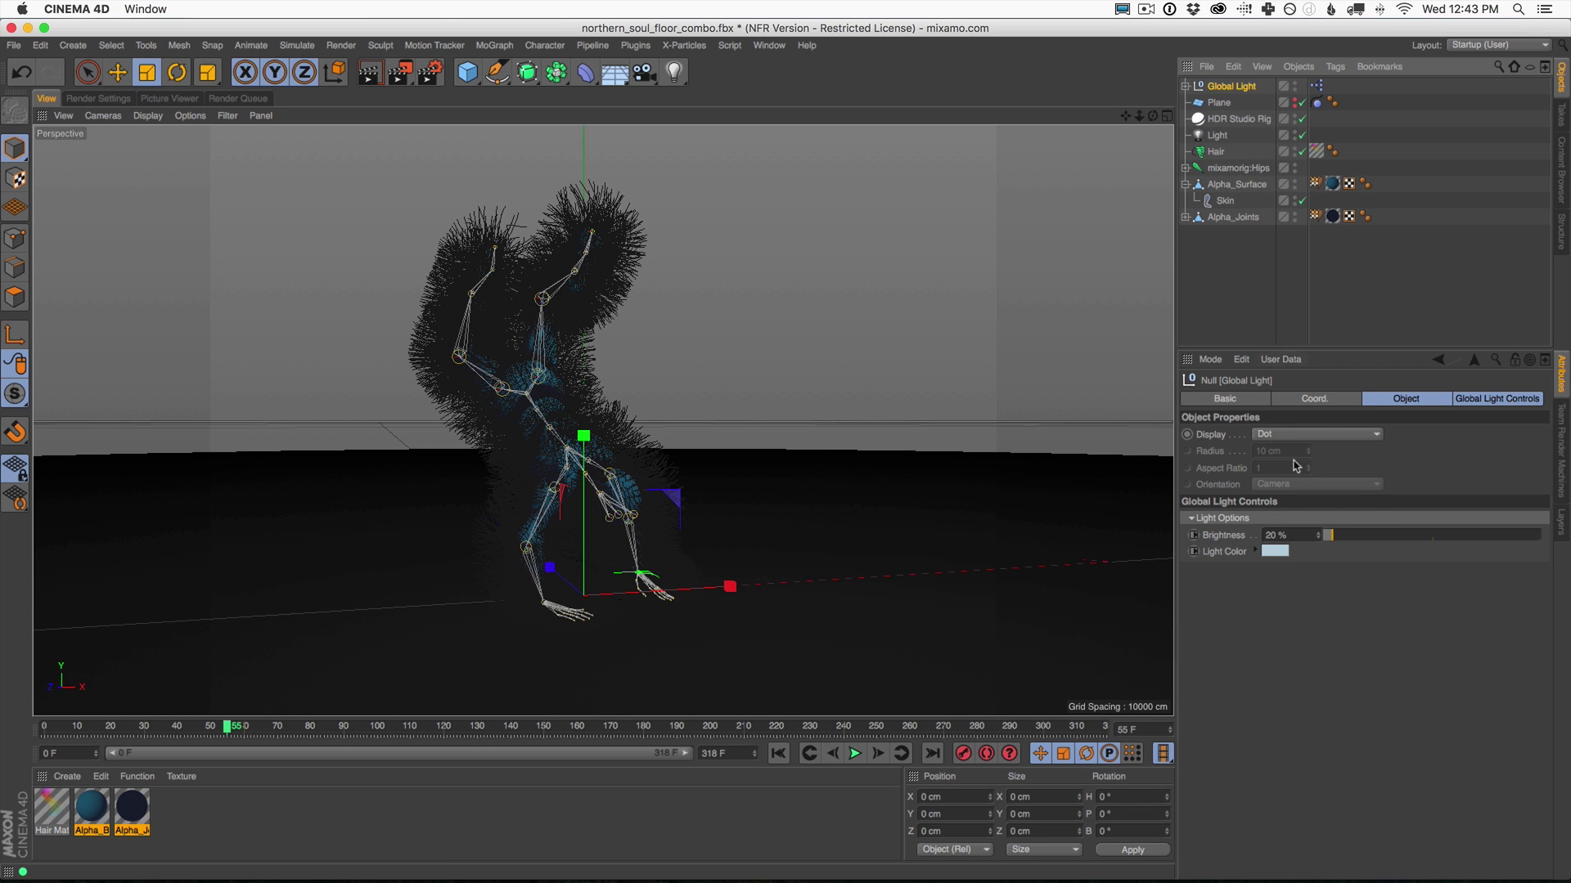
pyautogui.click(369, 75)
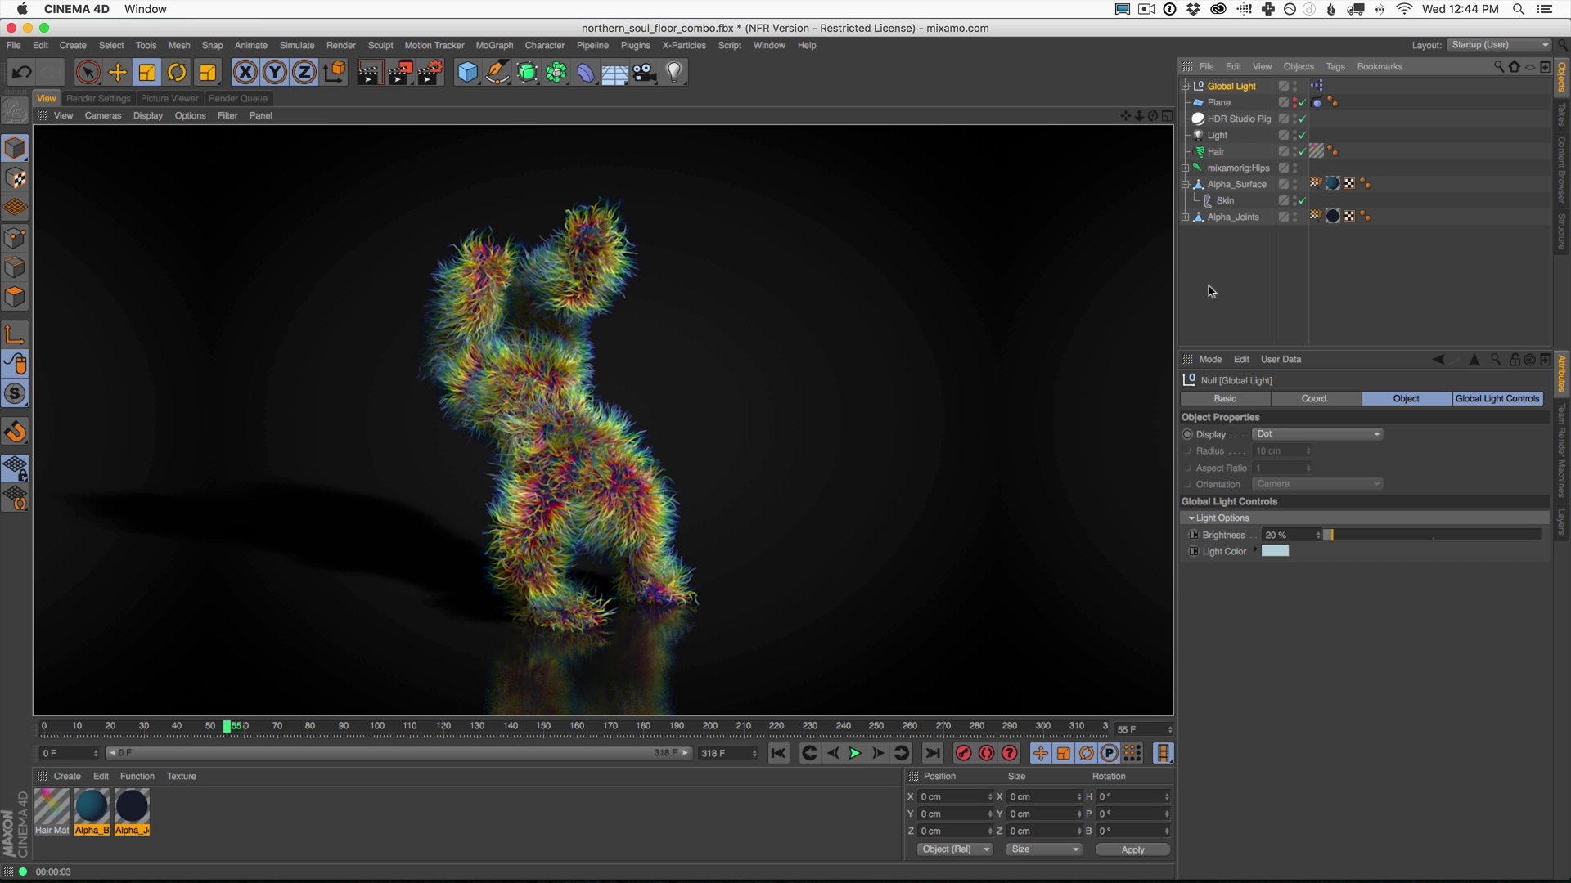
# Add a hair Light tag to the Light object with a 1000x1000 shadow map, and render the view.
pyautogui.click(1217, 136)
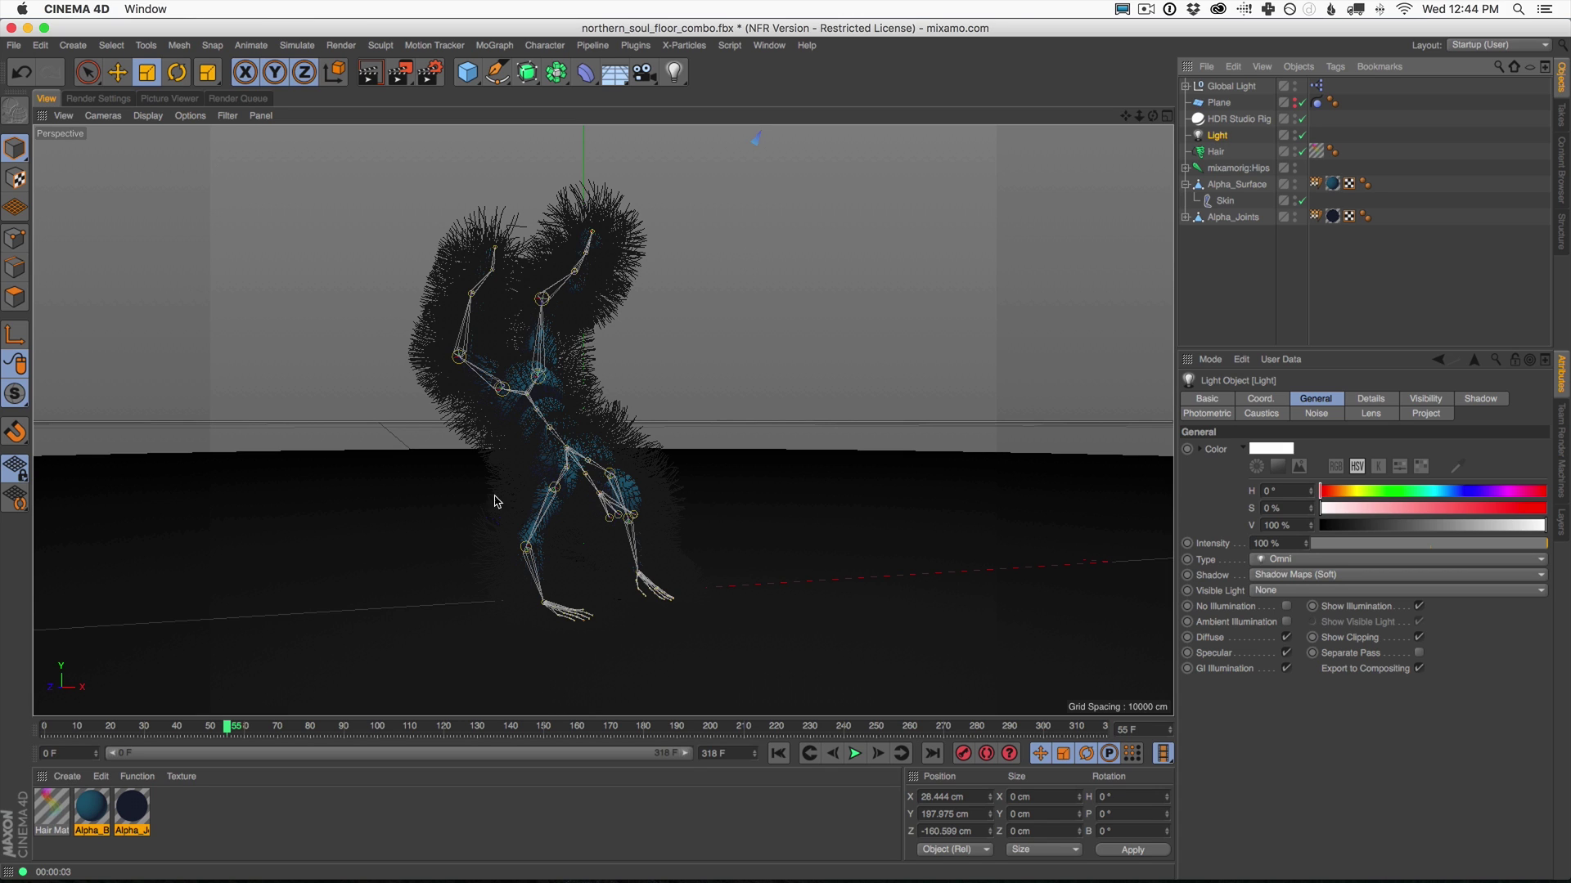
pyautogui.click(1219, 152)
pyautogui.click(1219, 136)
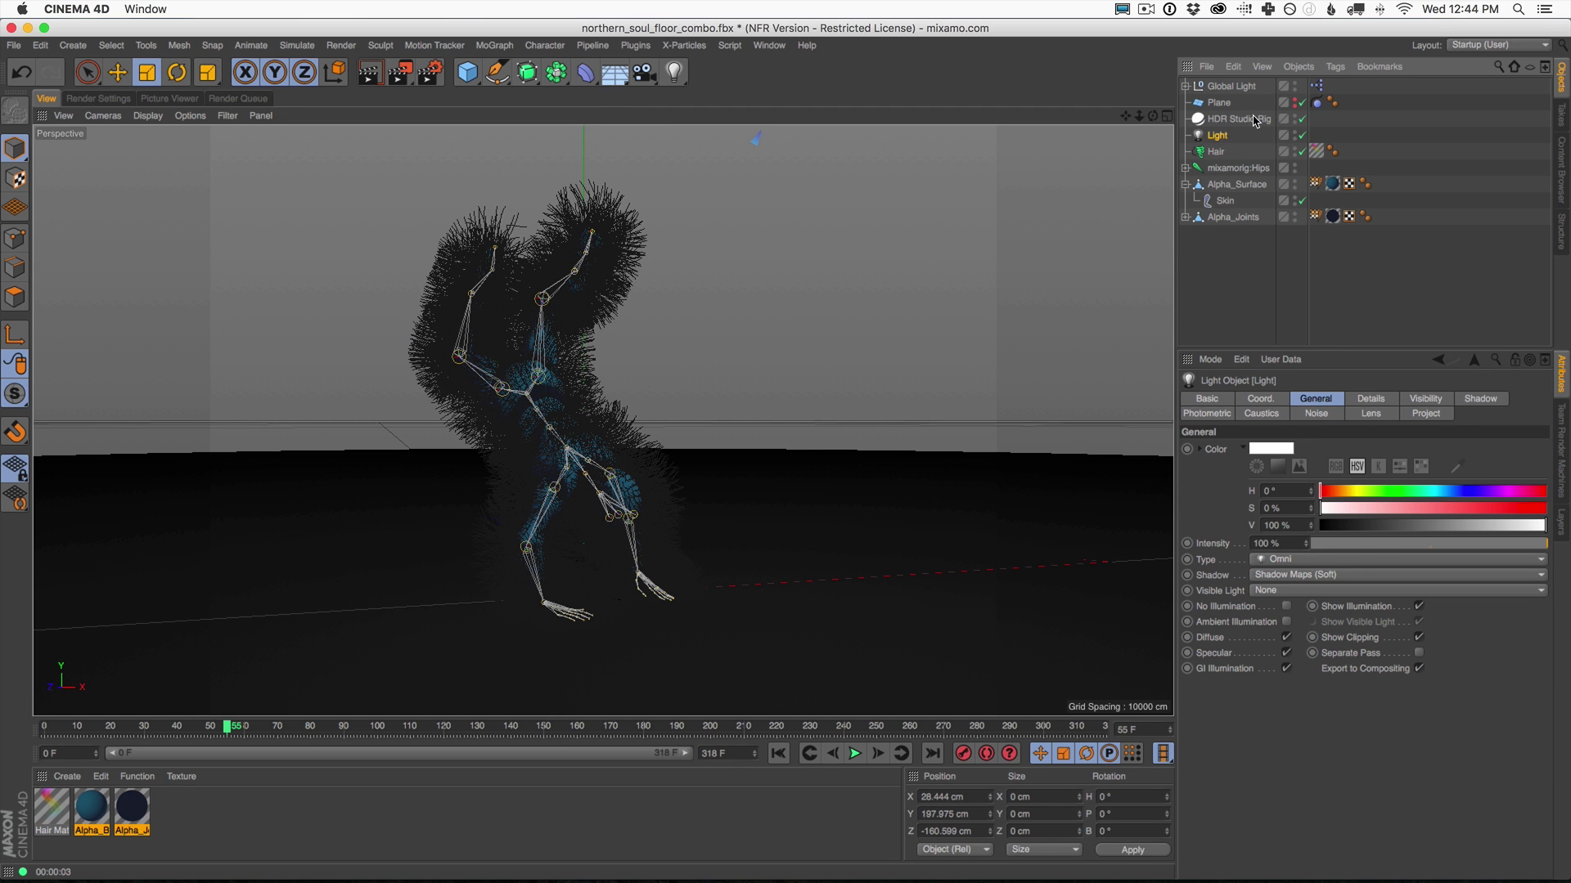
pyautogui.click(1335, 68)
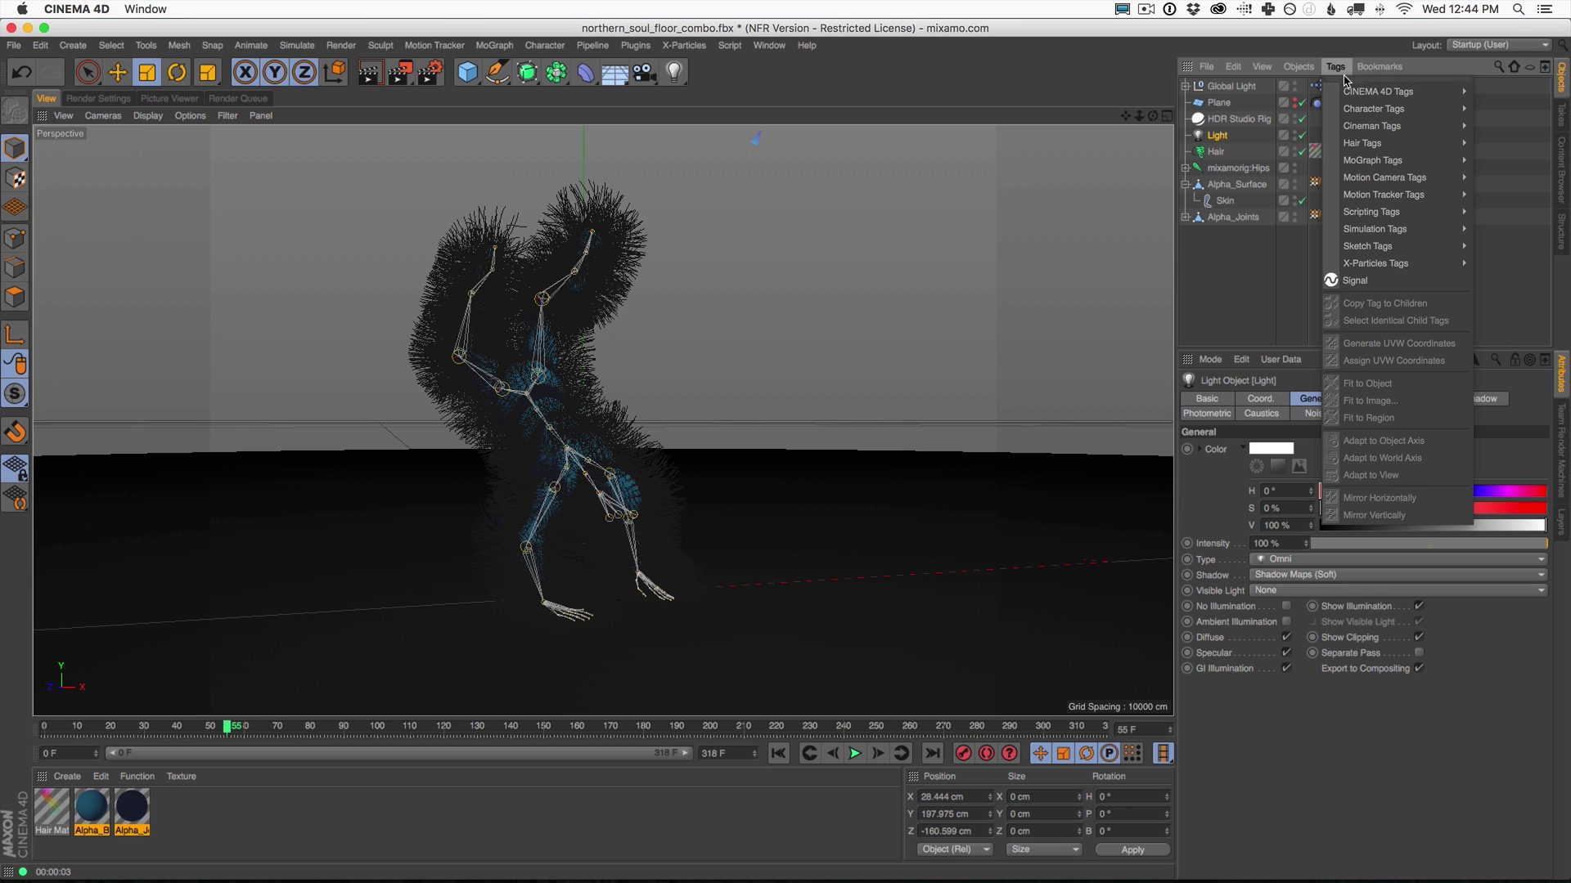
pyautogui.moveTo(1350, 134)
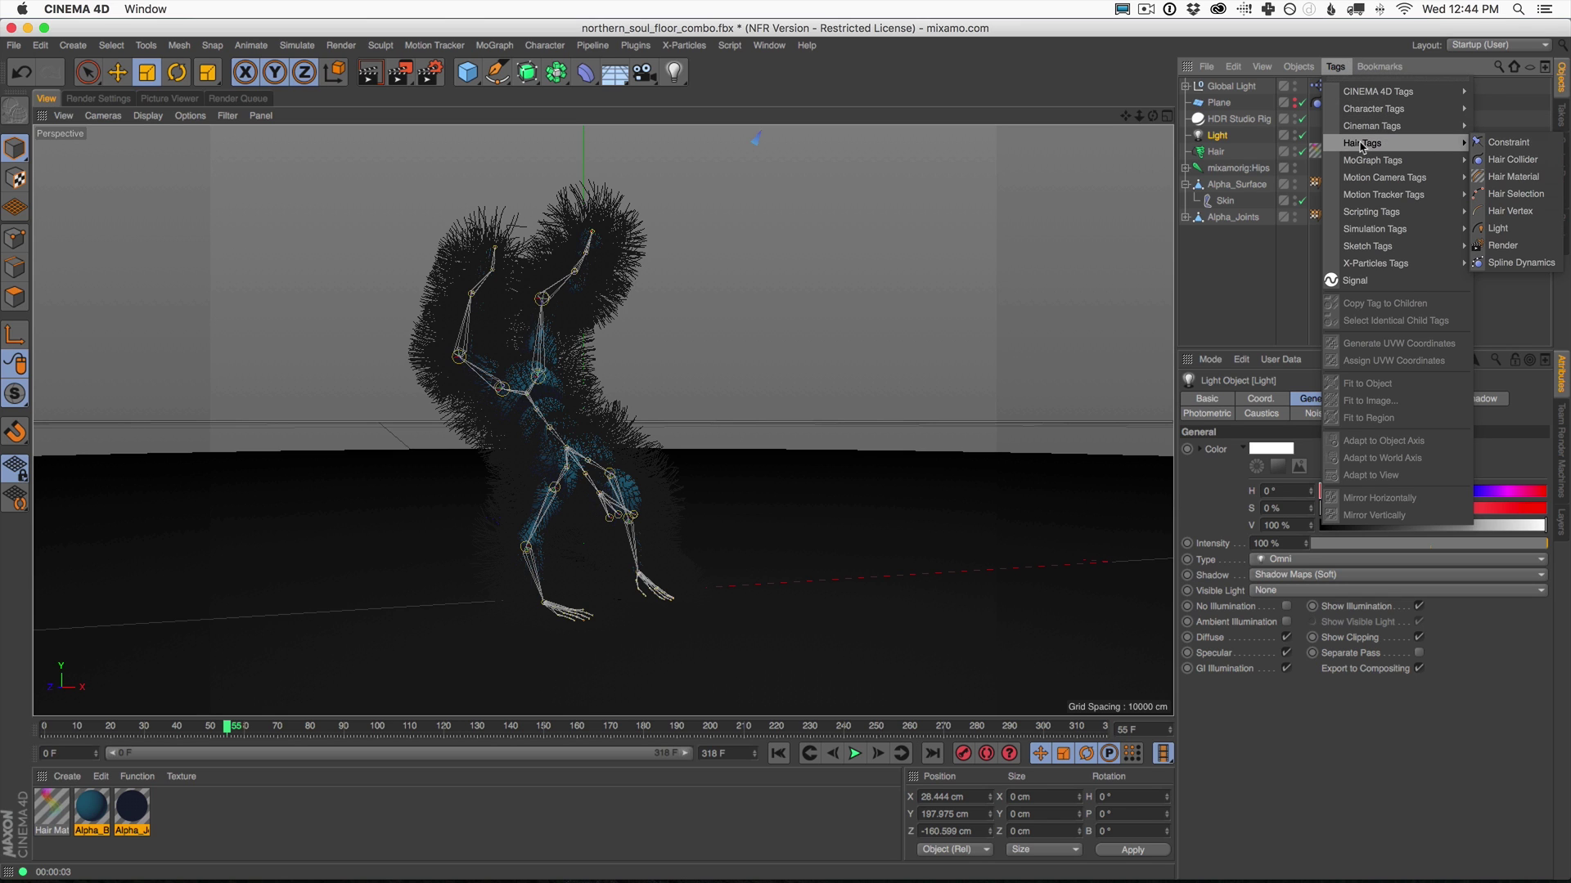
pyautogui.click(1504, 228)
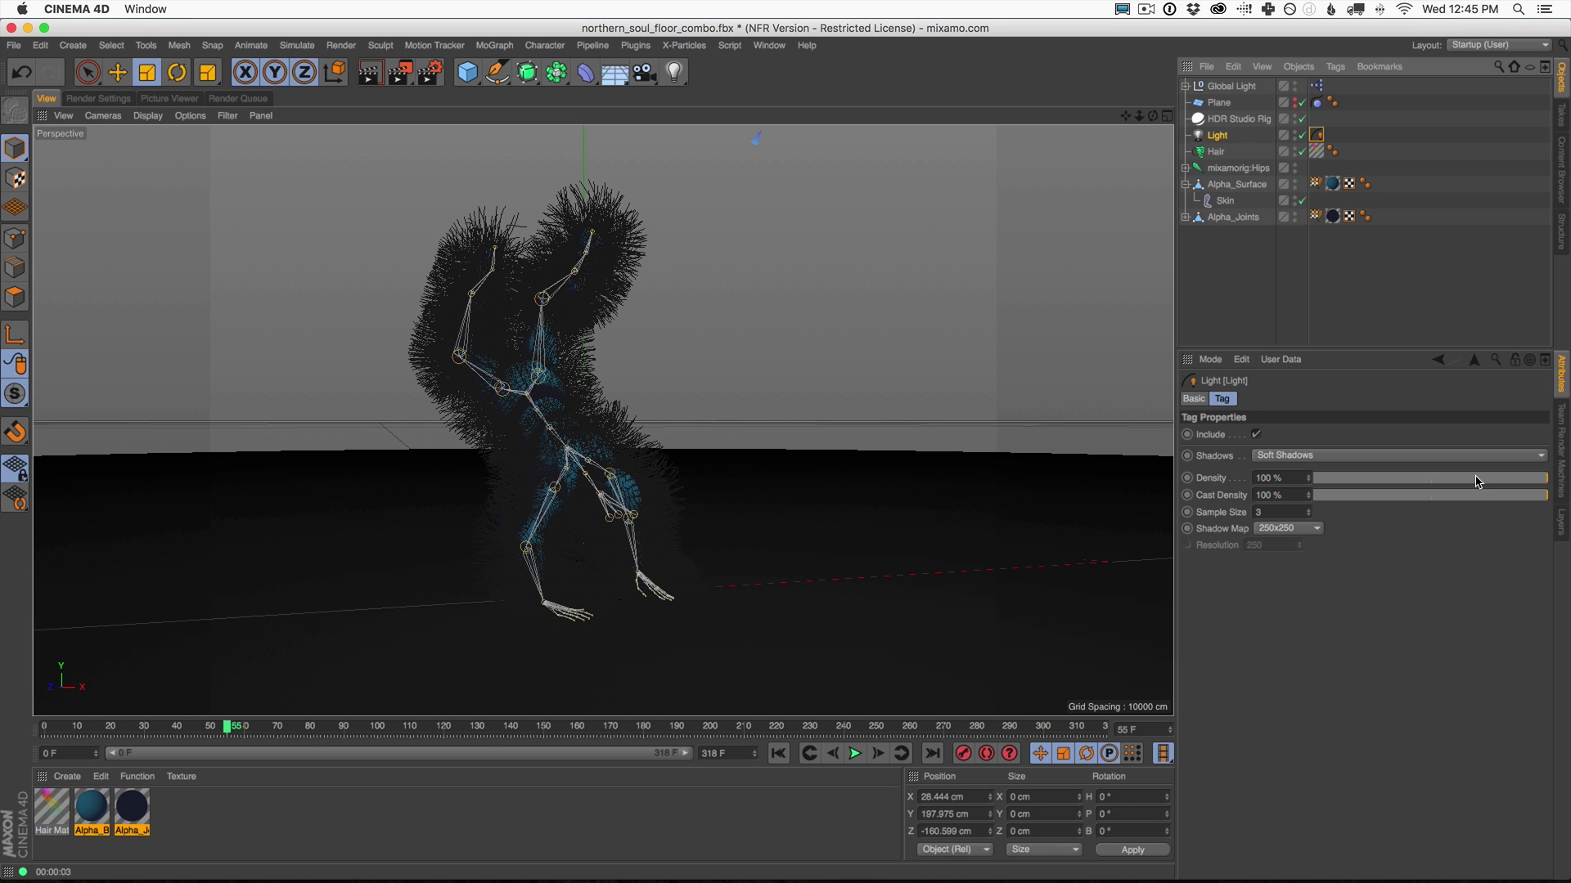
pyautogui.click(1296, 529)
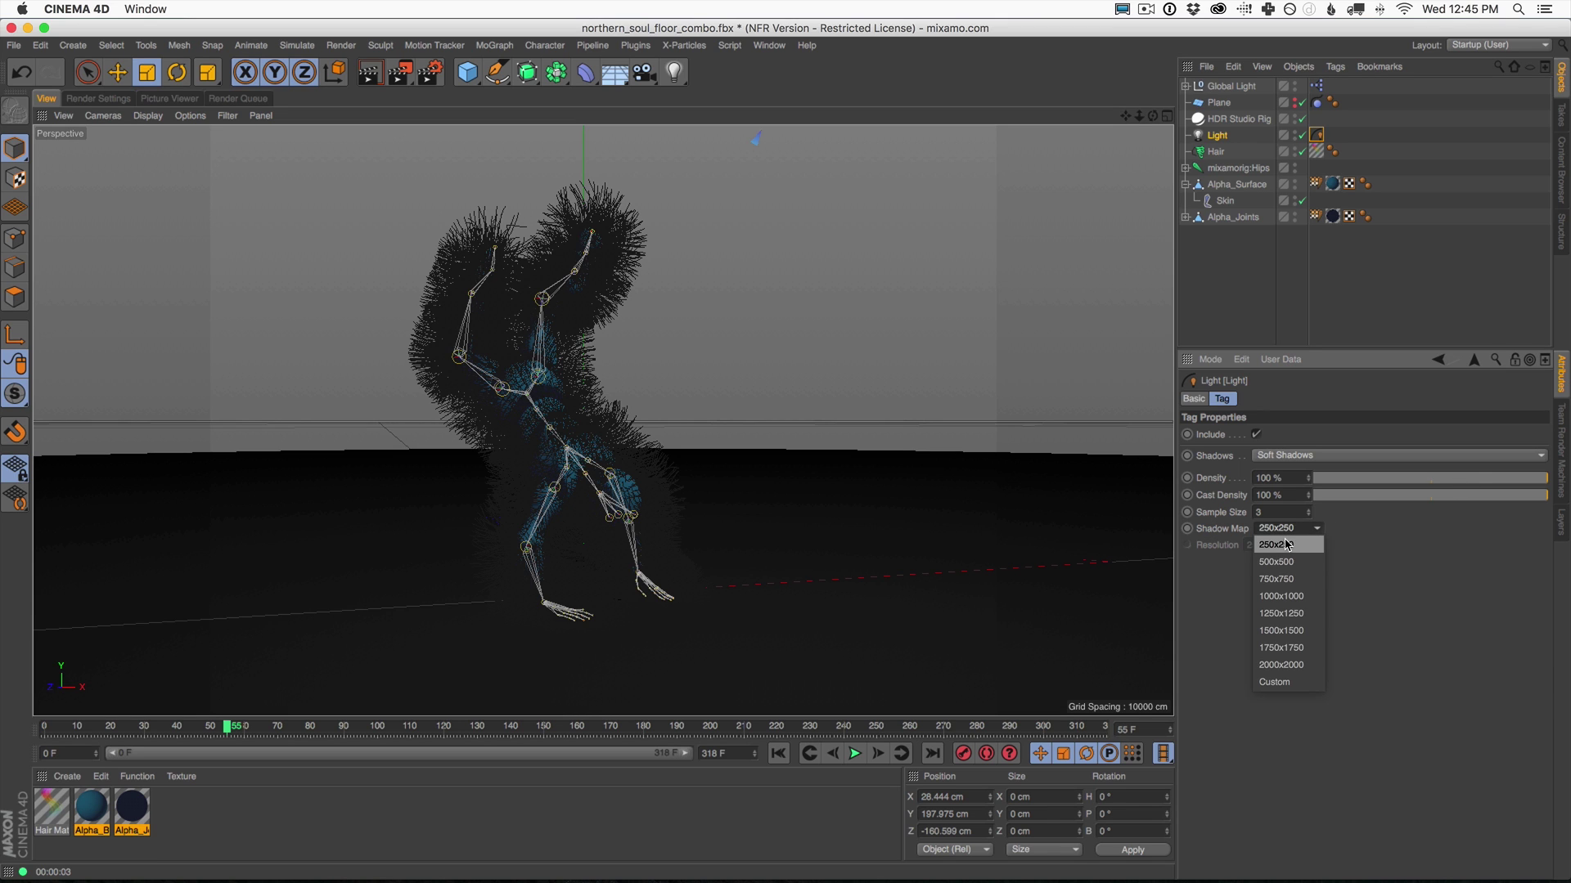
pyautogui.click(1282, 597)
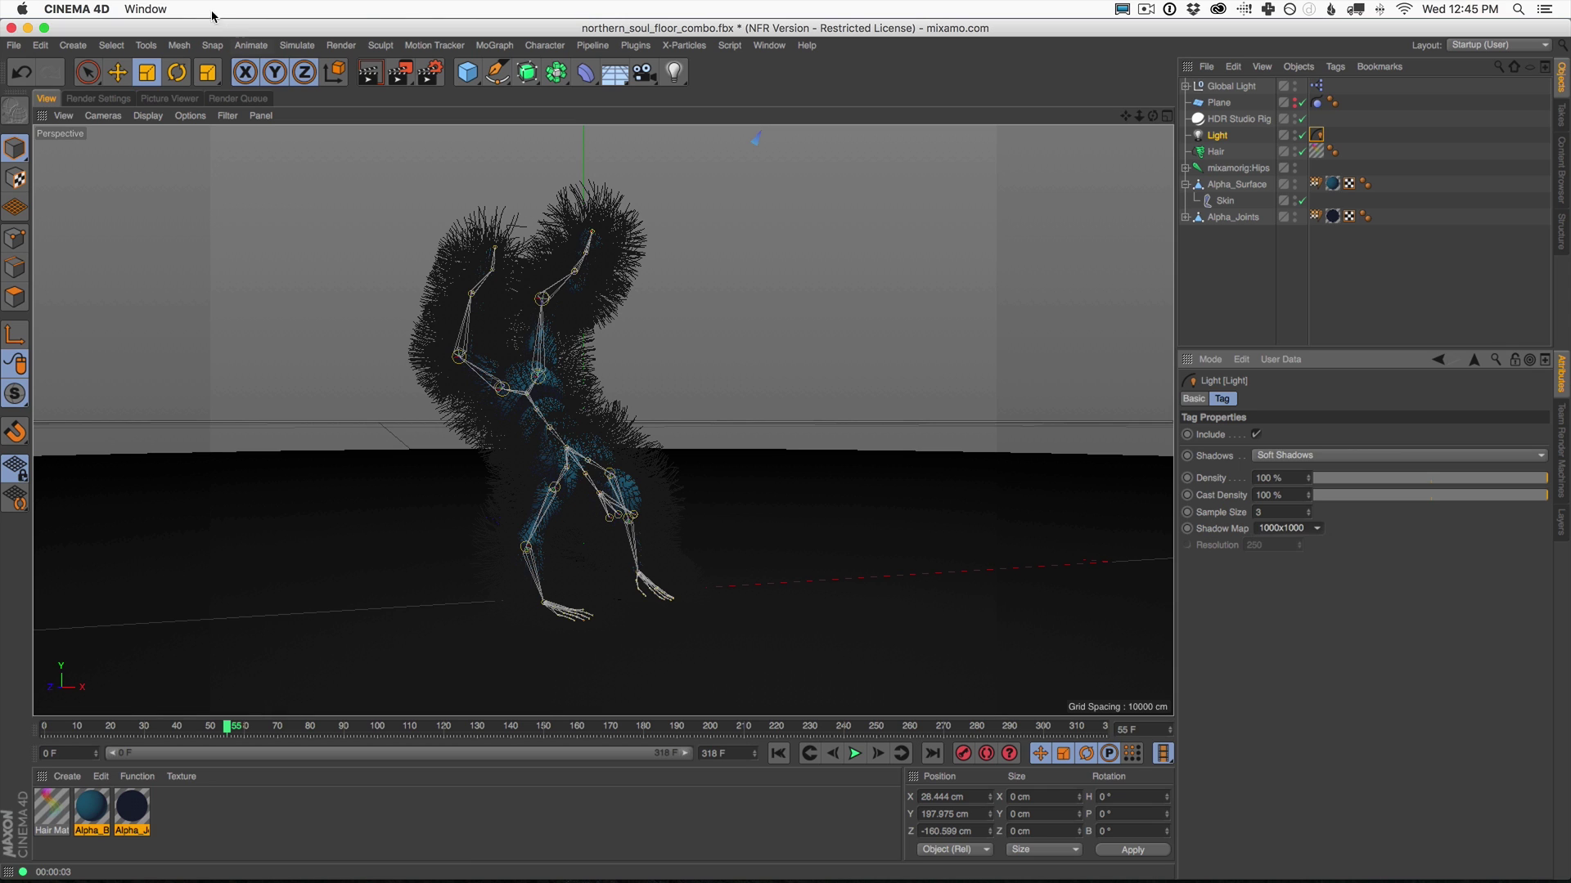
pyautogui.click(370, 75)
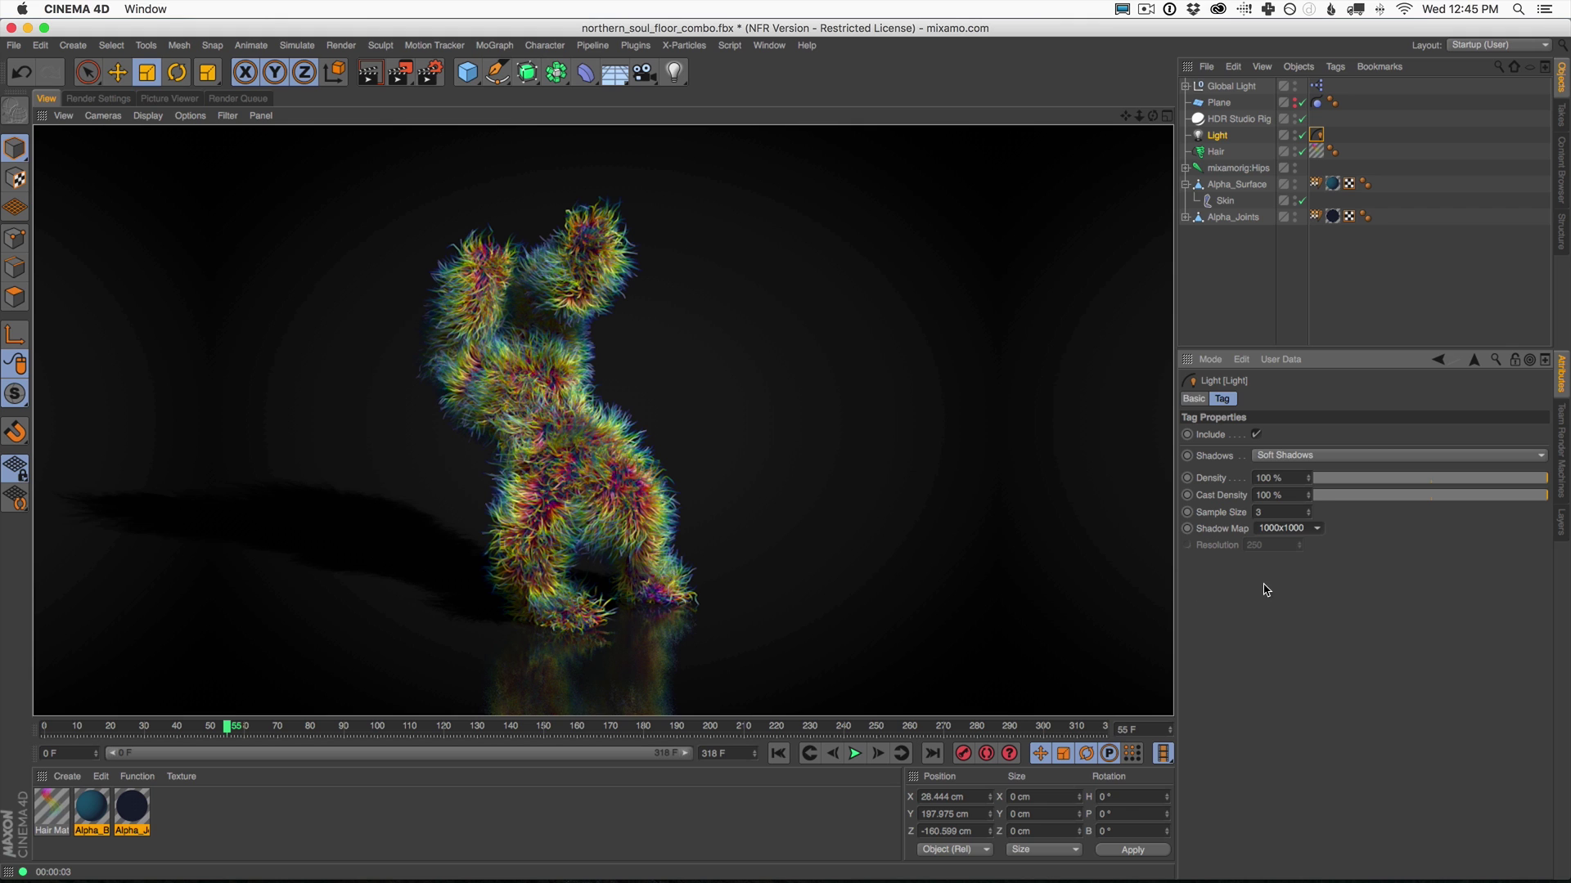
# Raise the light tag's shadow map to 1250x1250, and render the first frame of the animation.
pyautogui.click(1281, 529)
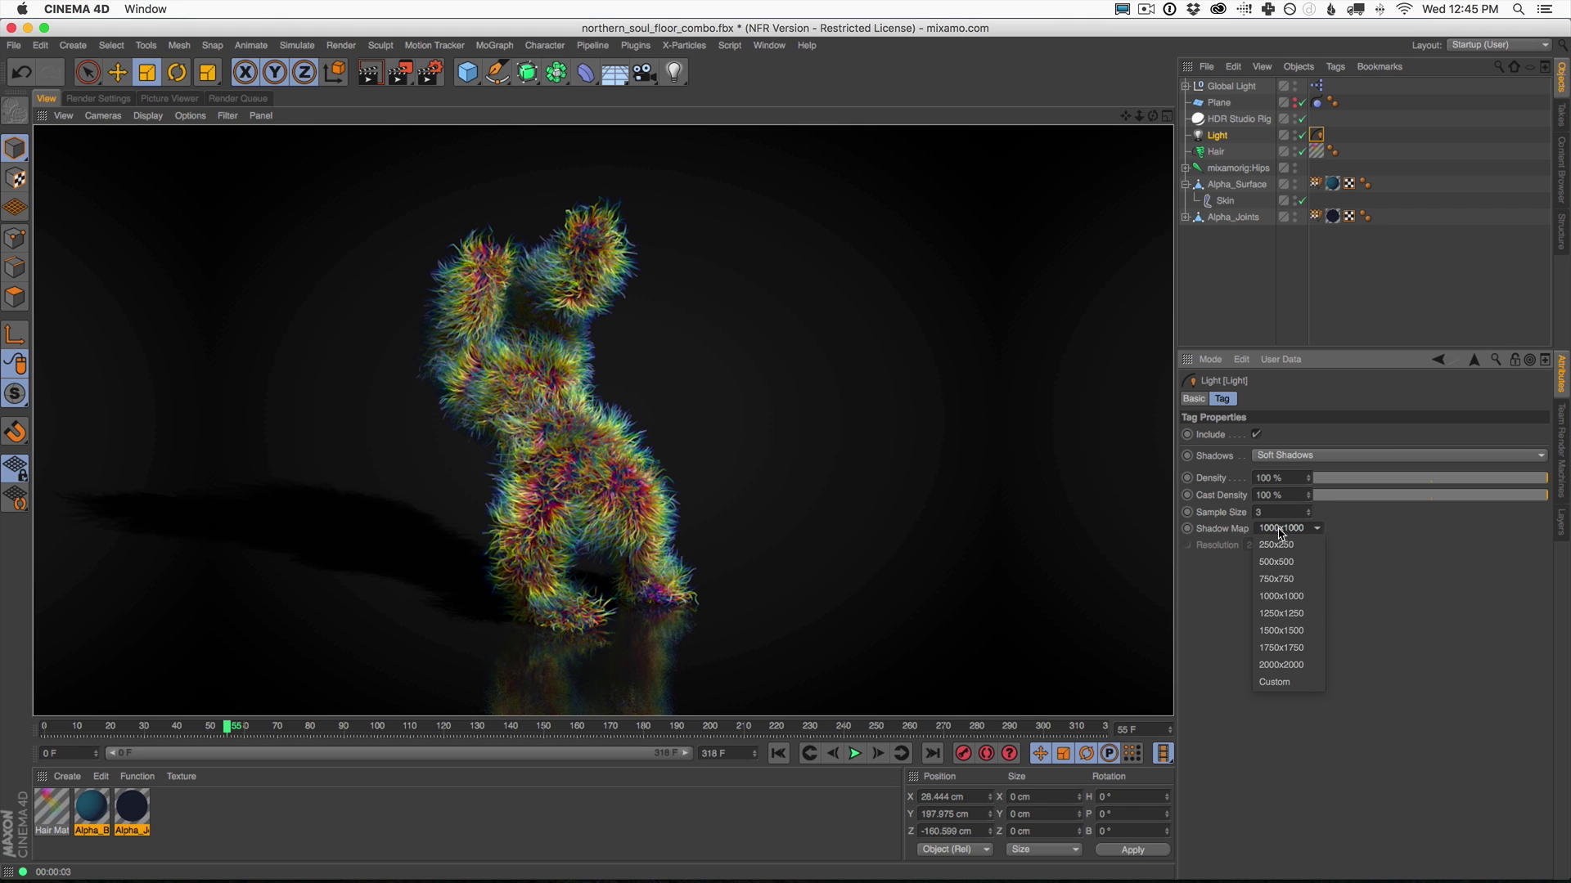
pyautogui.click(1265, 615)
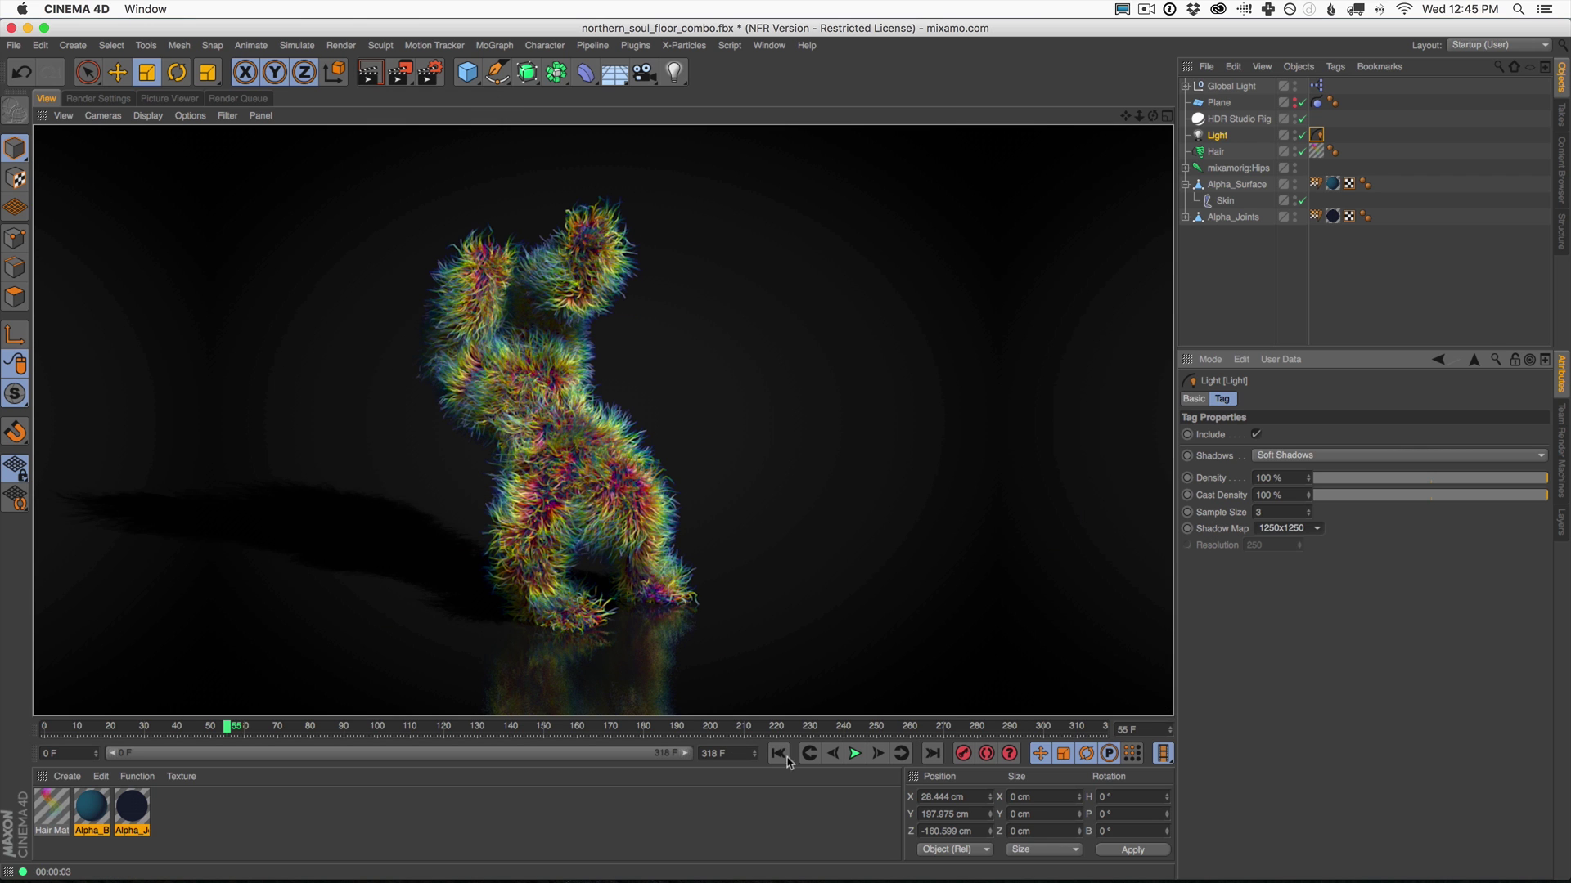
pyautogui.click(777, 754)
pyautogui.click(379, 74)
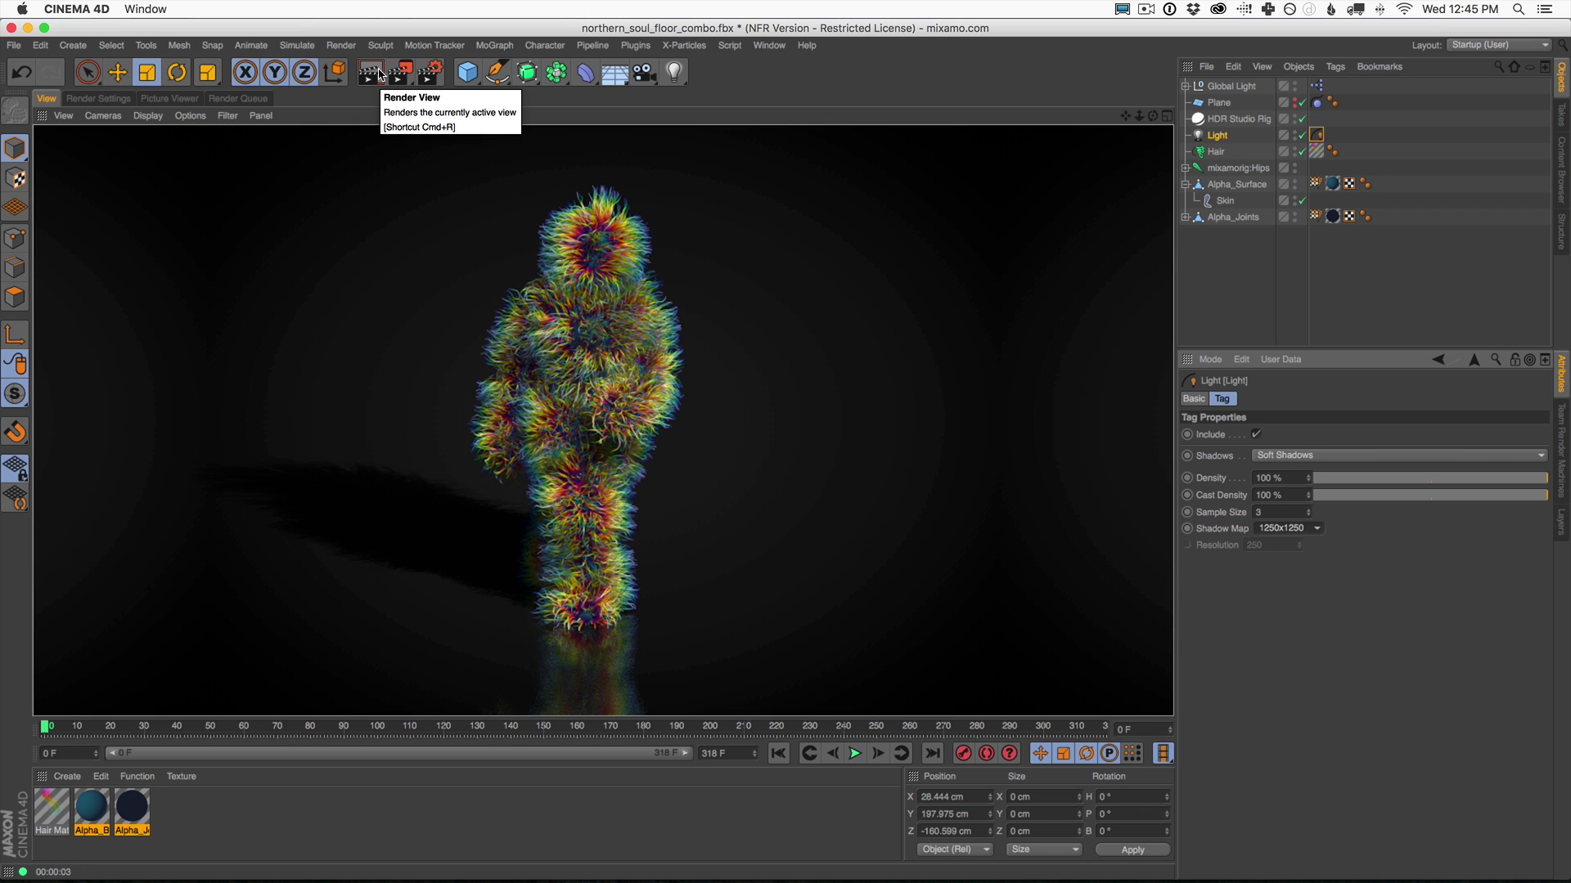
# Set the Global Light's brightness to 40% and render the view.
pyautogui.click(1235, 86)
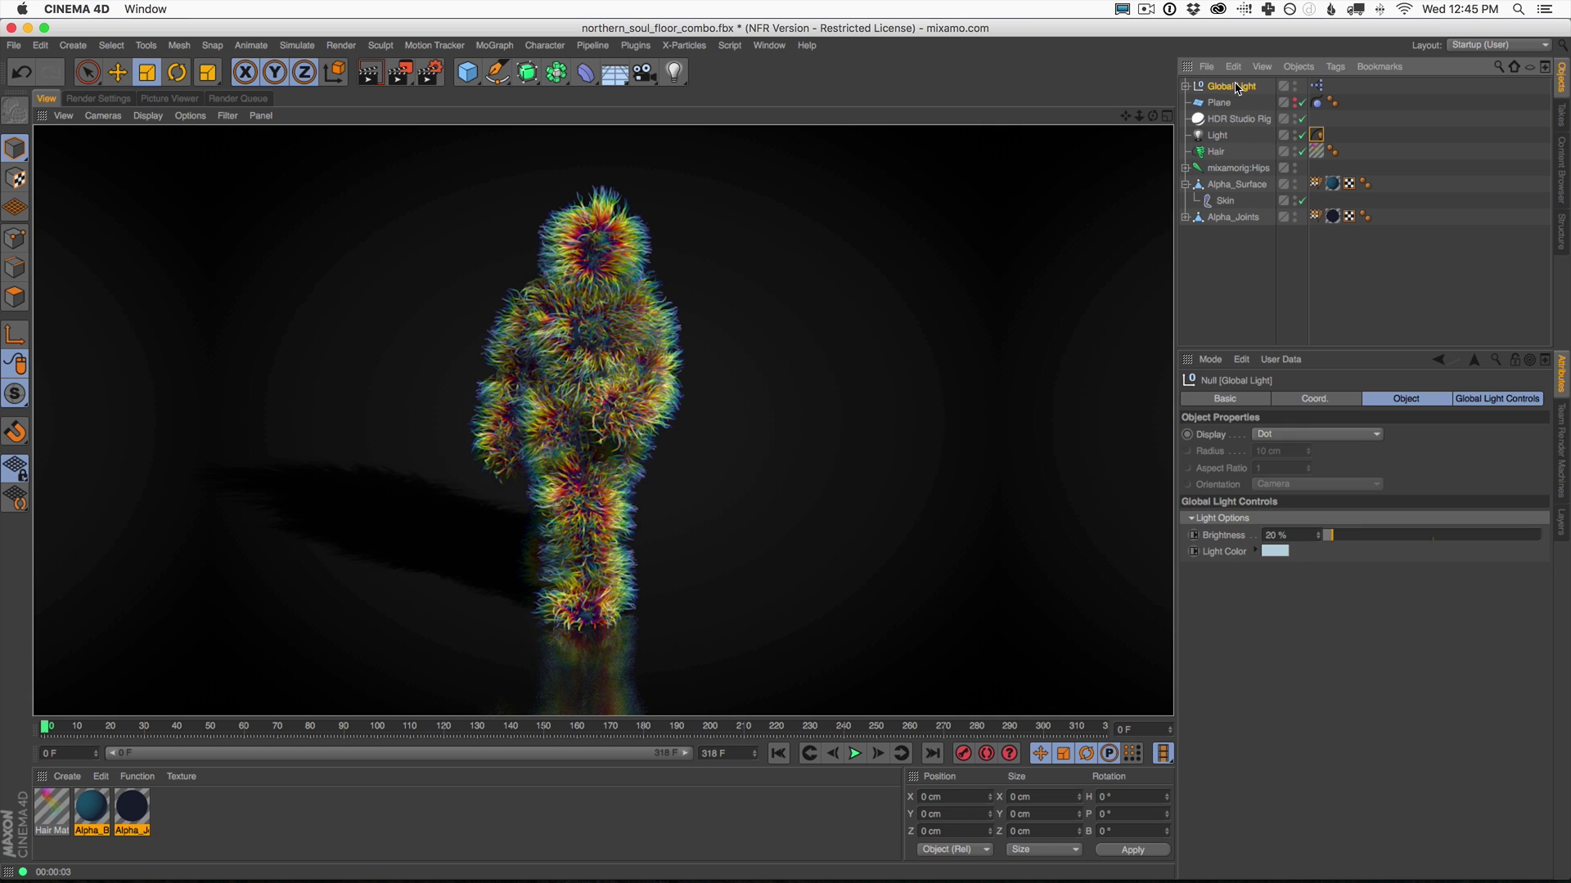
pyautogui.moveTo(1352, 539); pyautogui.dragTo(1341, 538)
pyautogui.click(370, 74)
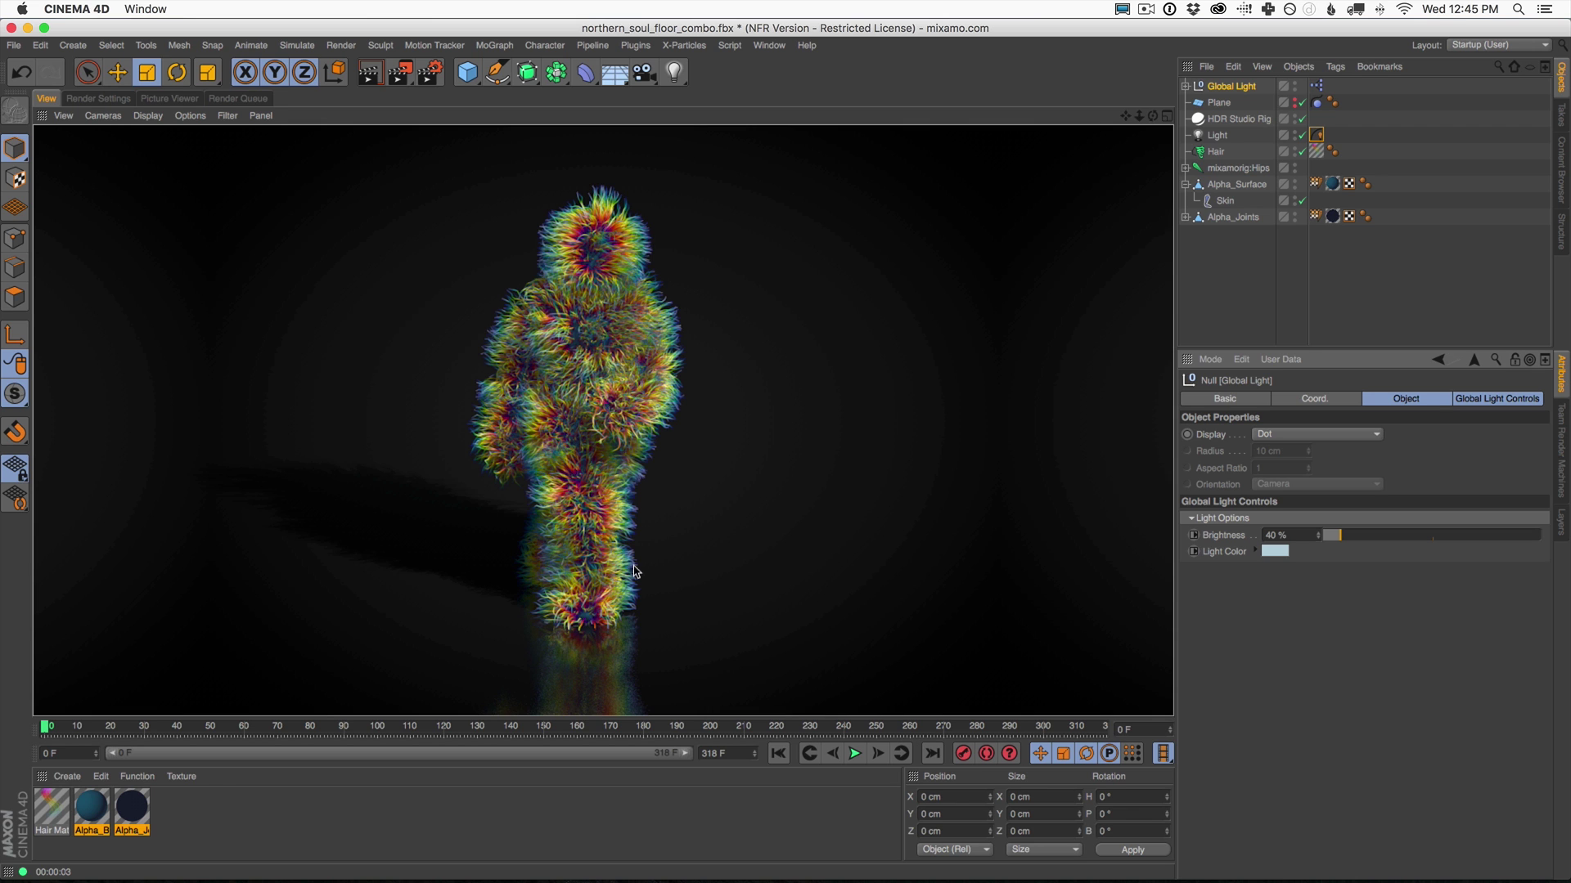
# Play the animation to frame 14 and render the view there.
pyautogui.click(854, 754)
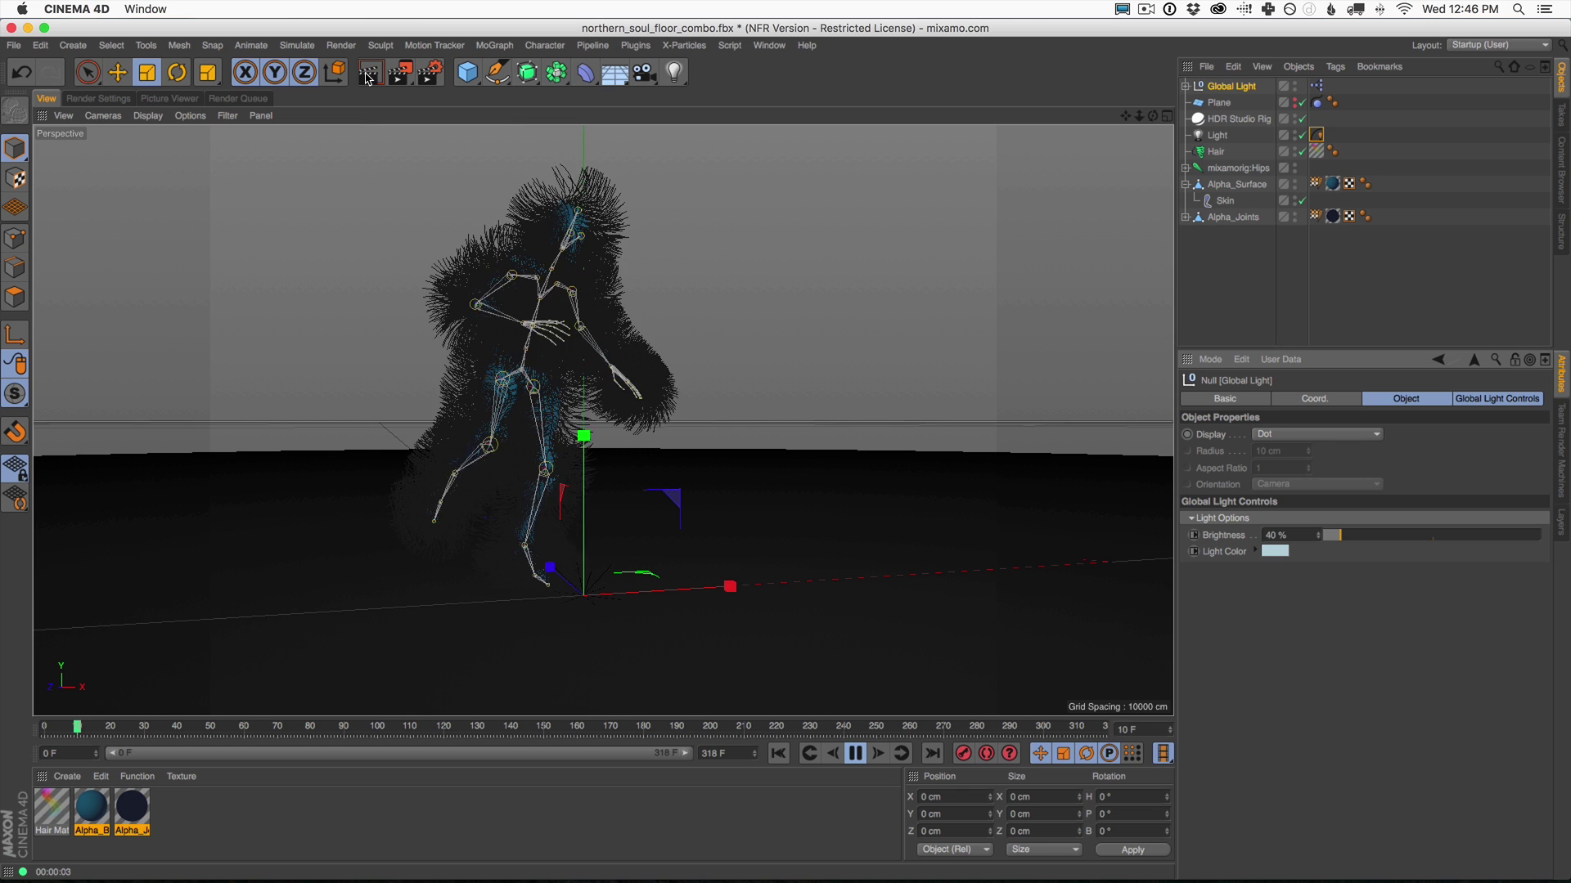
pyautogui.press('F8')
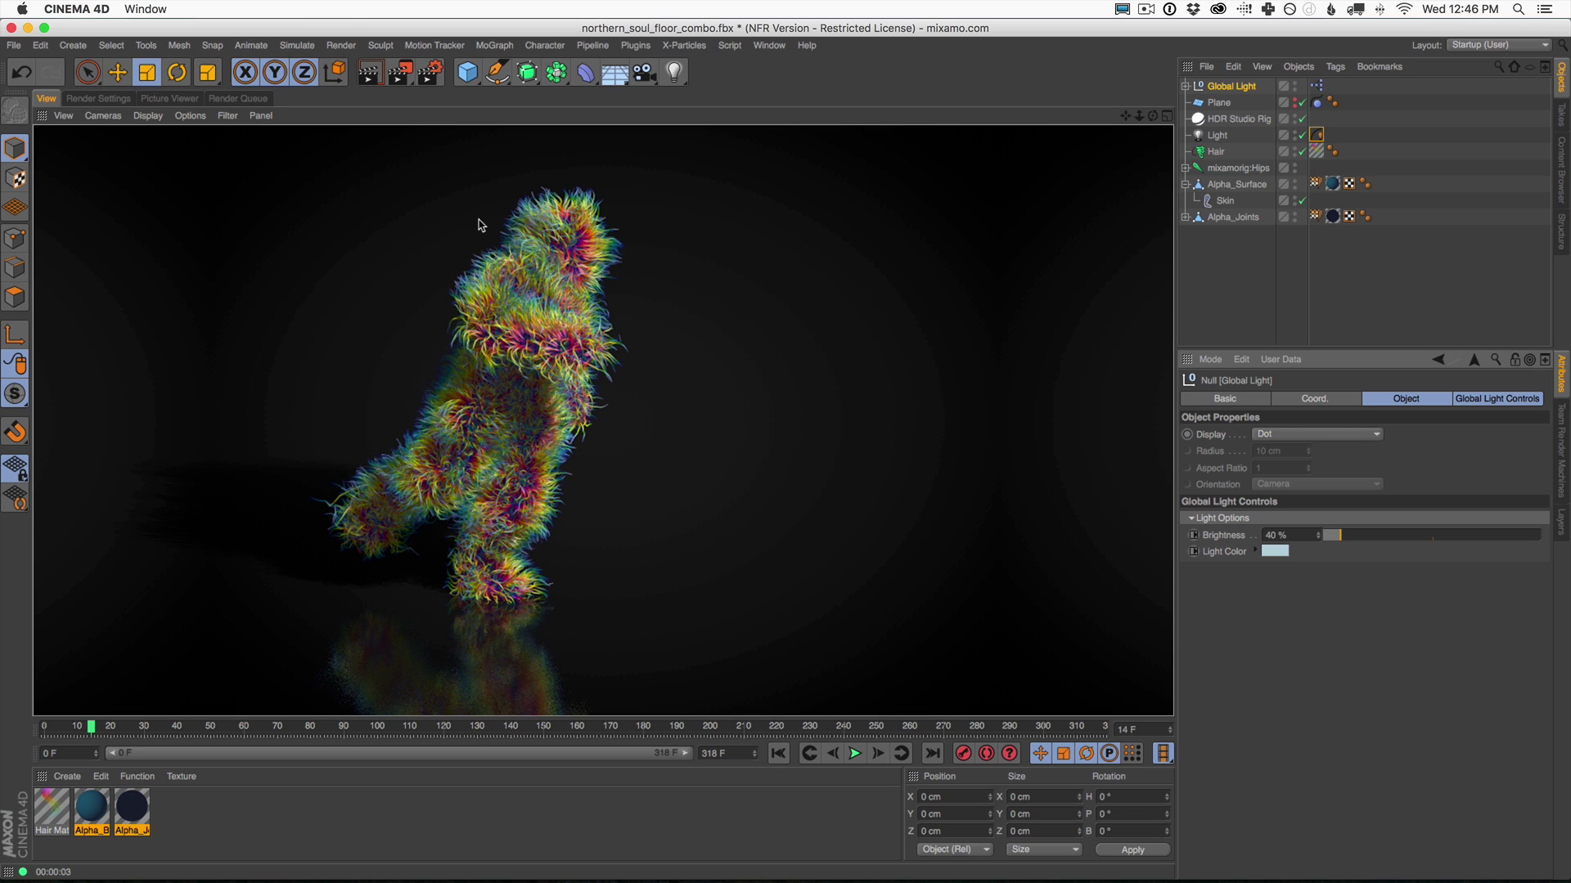
# Set the render output size to 1920 x 1080 pixels and return to the perspective view.
pyautogui.click(109, 99)
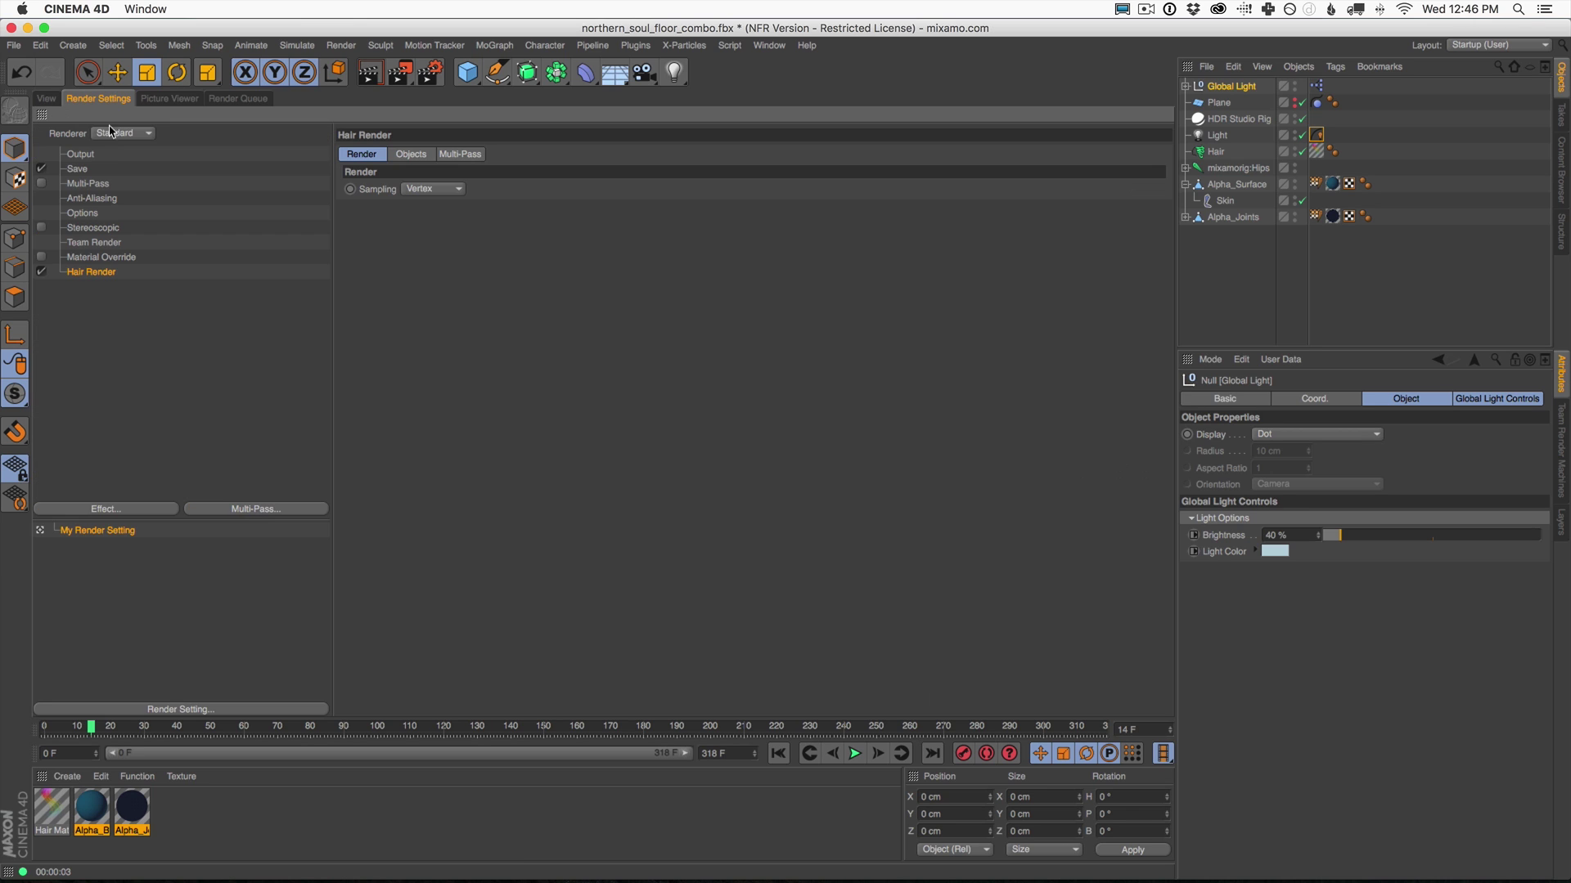
pyautogui.click(80, 155)
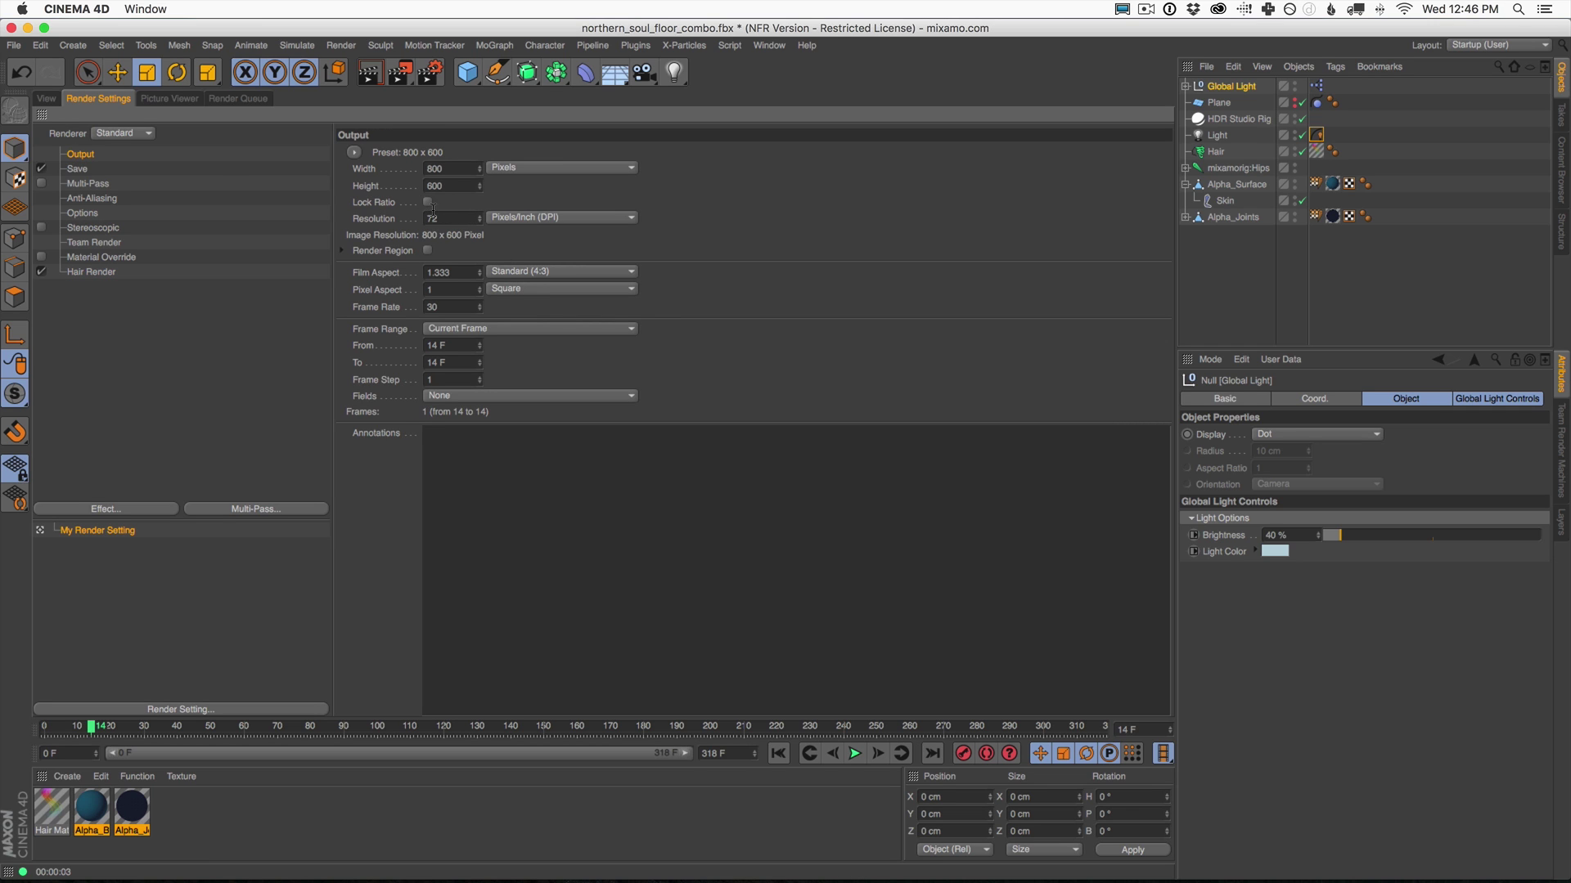
pyautogui.write('1920')
pyautogui.press('Tab')
pyautogui.write('1')
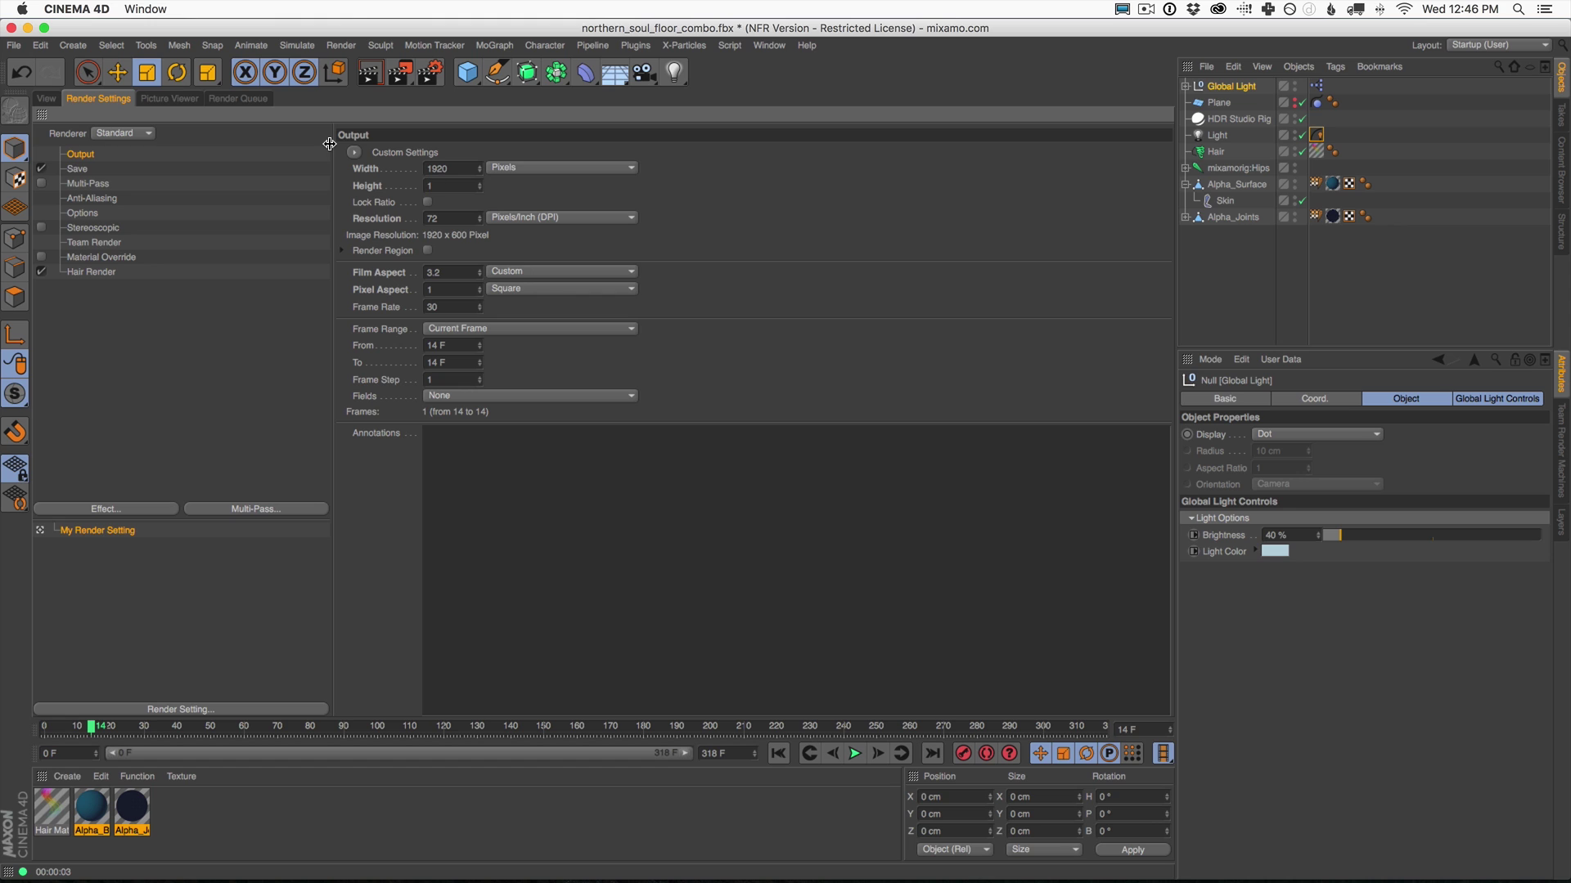
pyautogui.write('080')
pyautogui.press('Return')
pyautogui.click(90, 275)
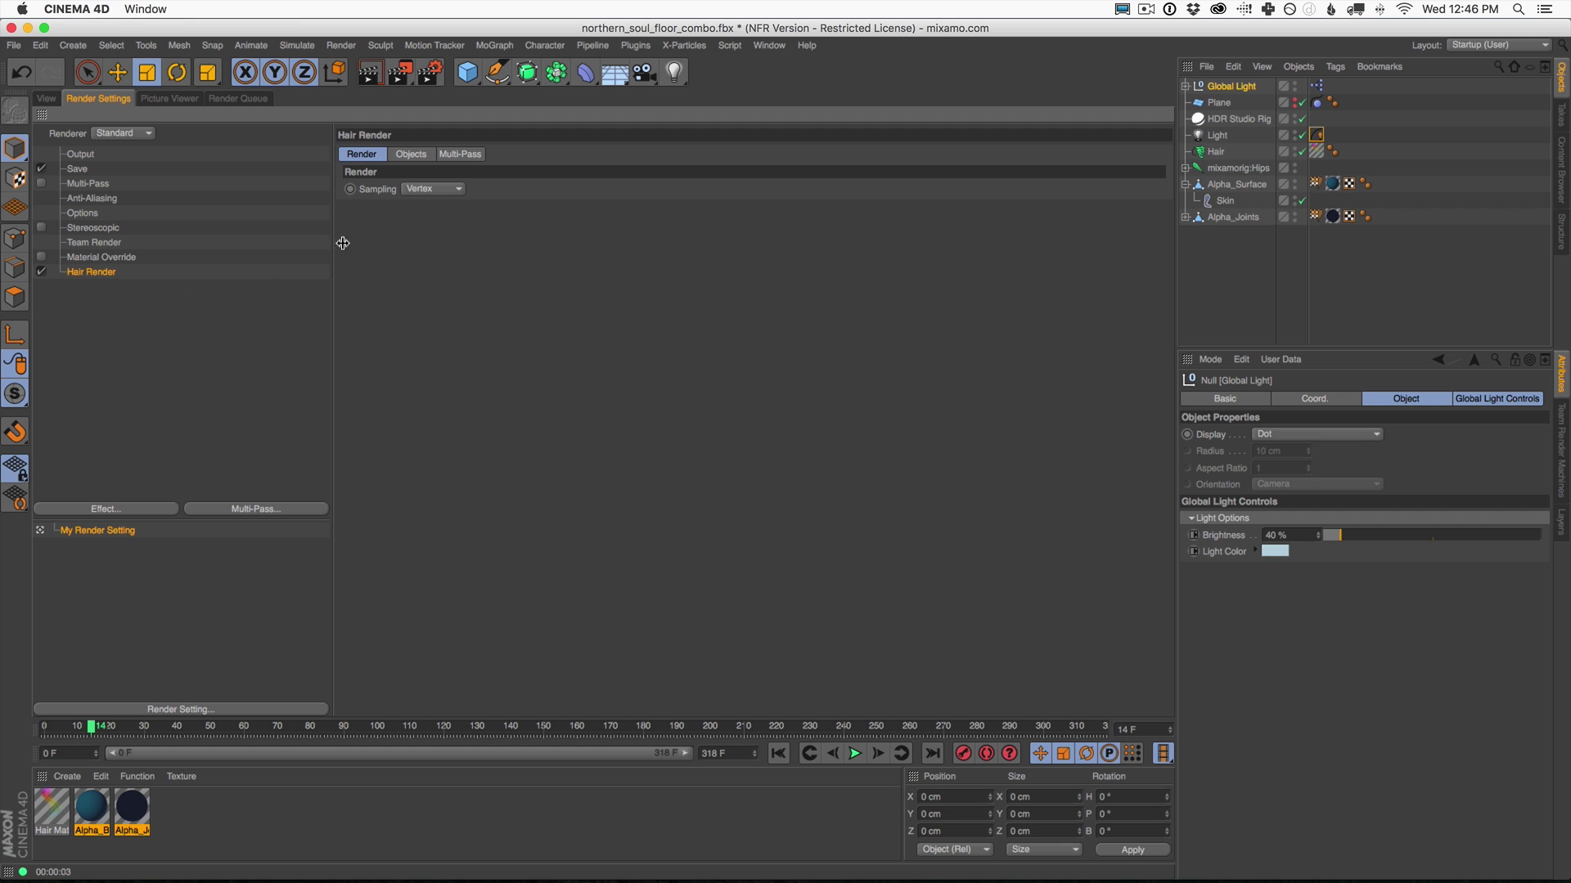
pyautogui.click(47, 99)
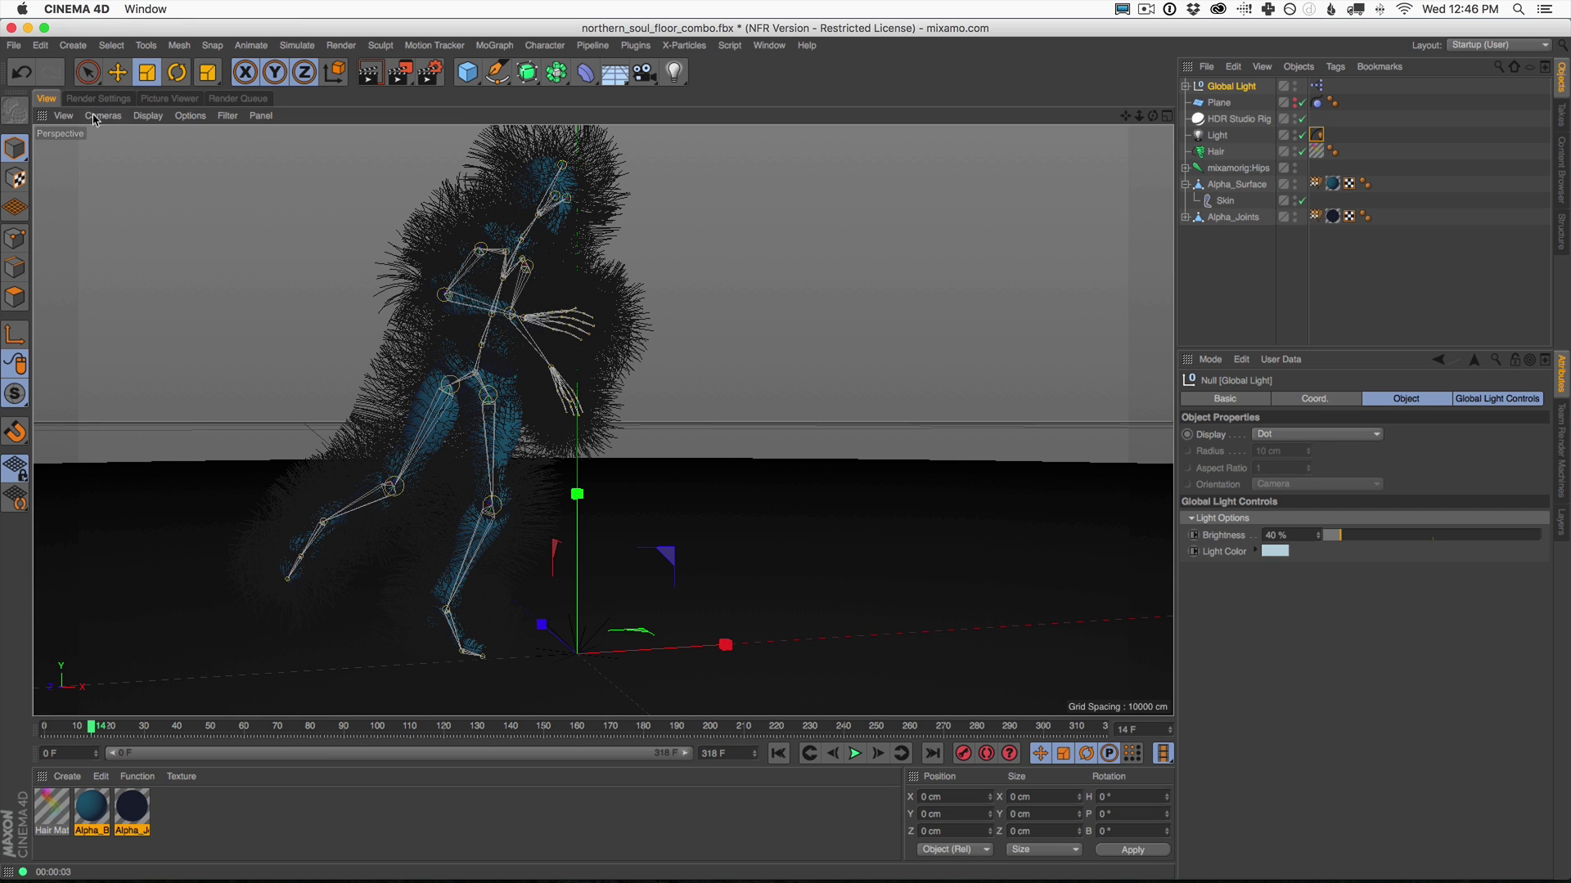
# Set the render output's frame range to All Frames, and render the perspective view.
pyautogui.click(100, 98)
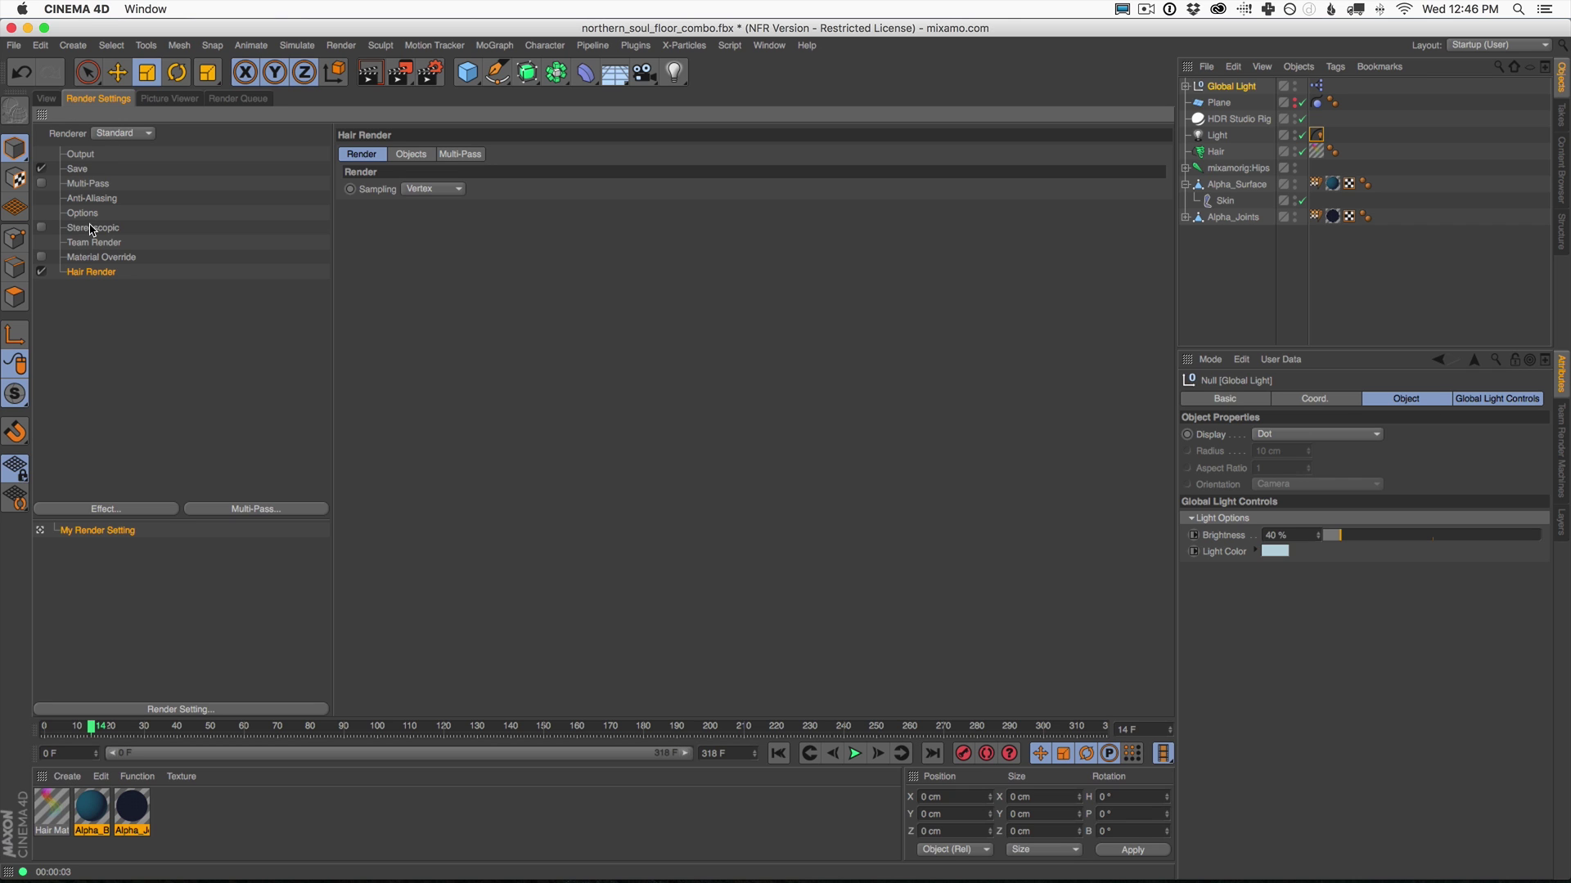
pyautogui.click(78, 170)
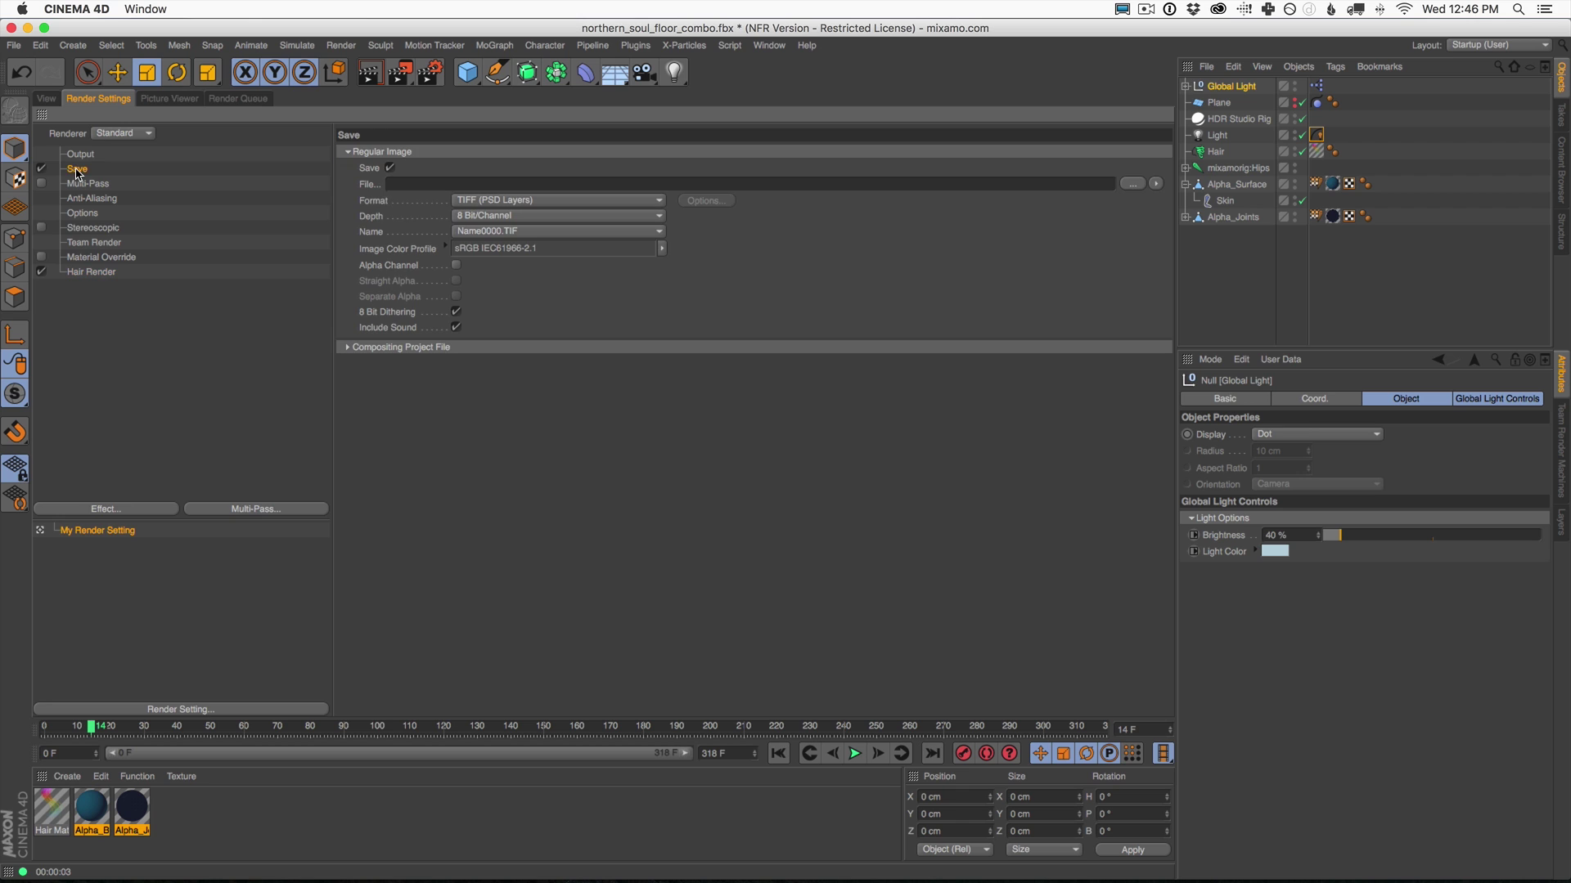
pyautogui.click(80, 154)
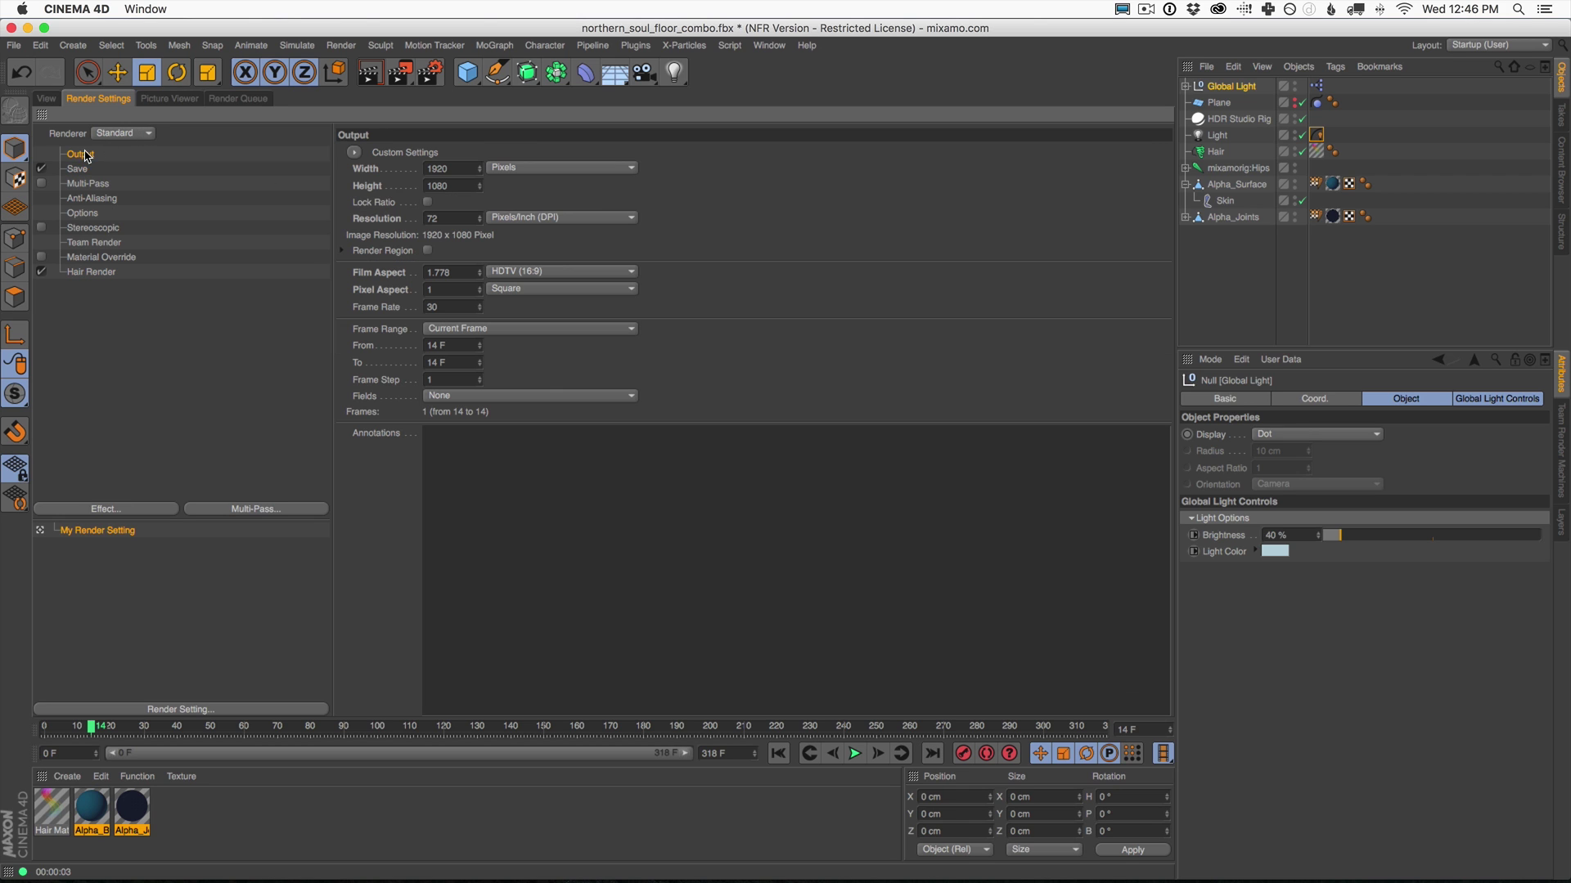
pyautogui.click(461, 331)
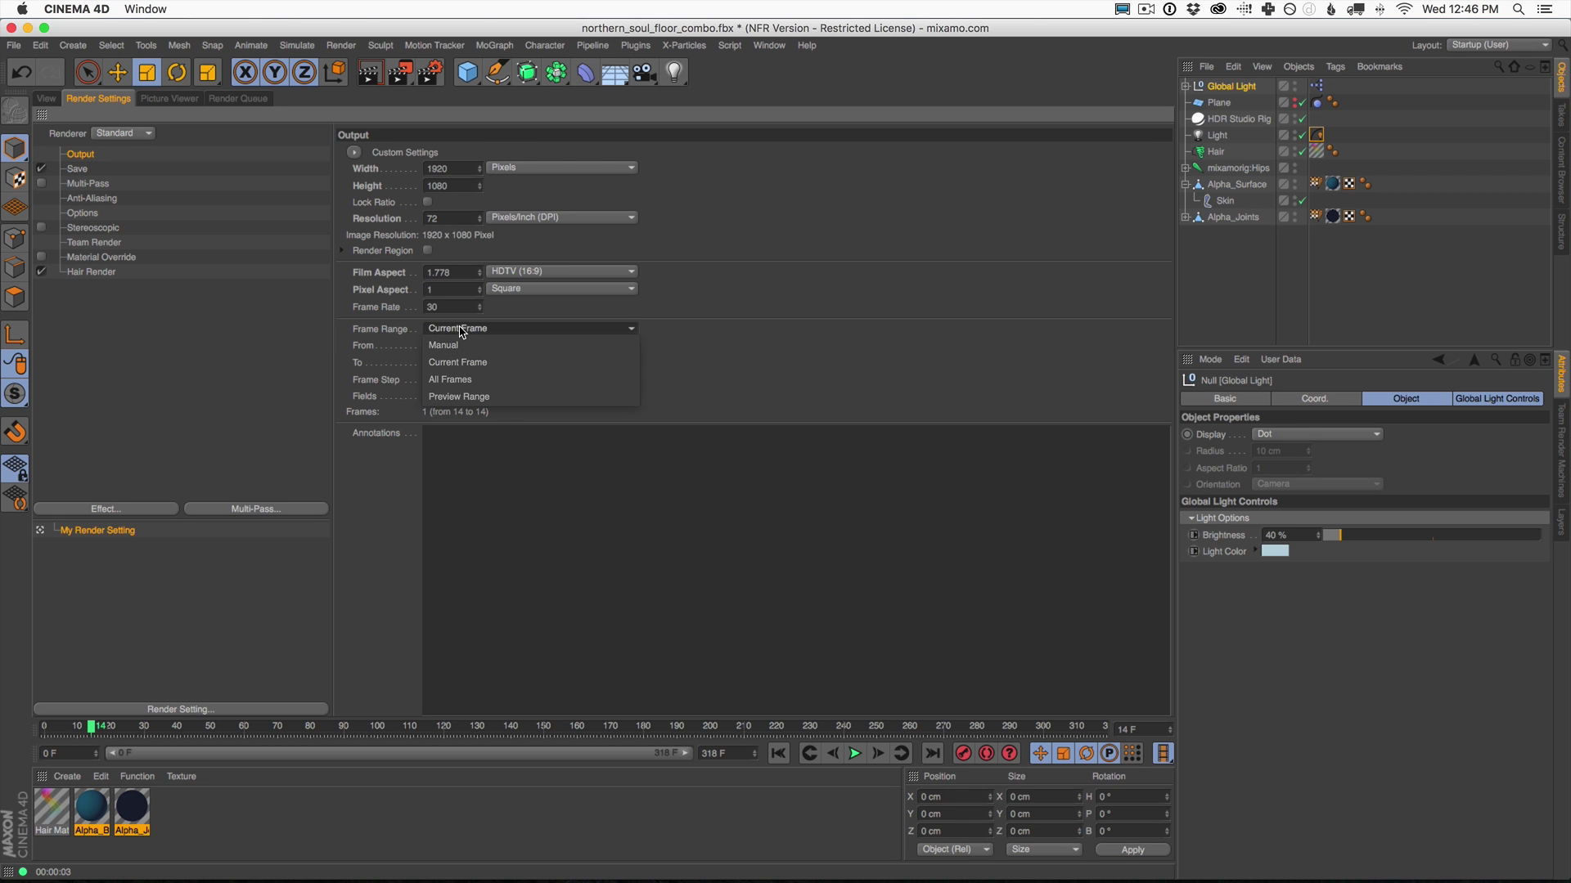
pyautogui.click(450, 380)
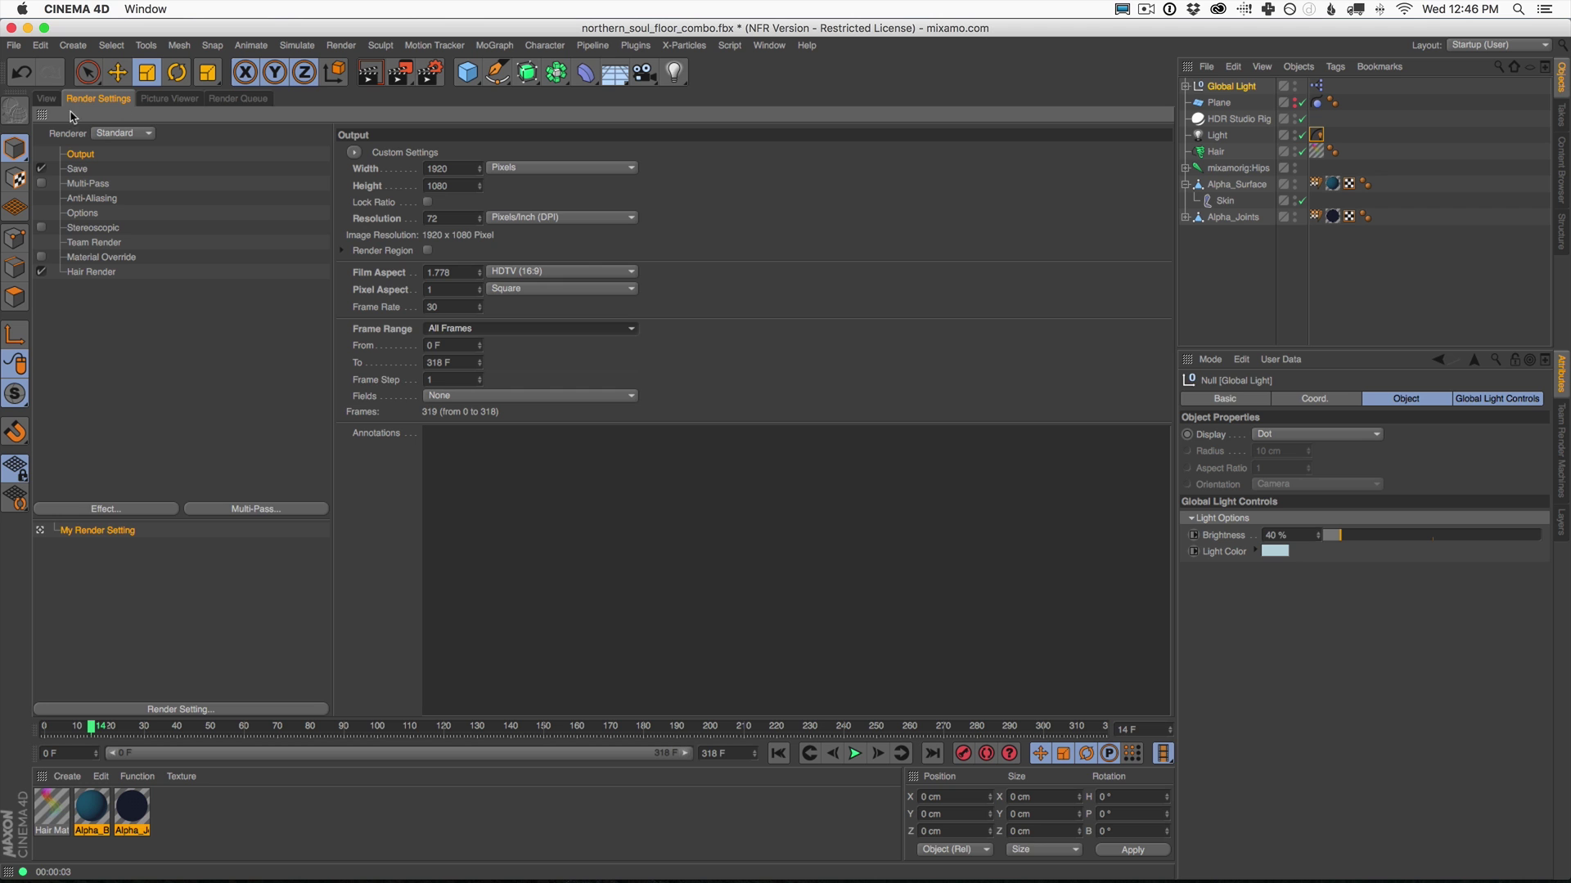
pyautogui.click(46, 99)
pyautogui.click(372, 73)
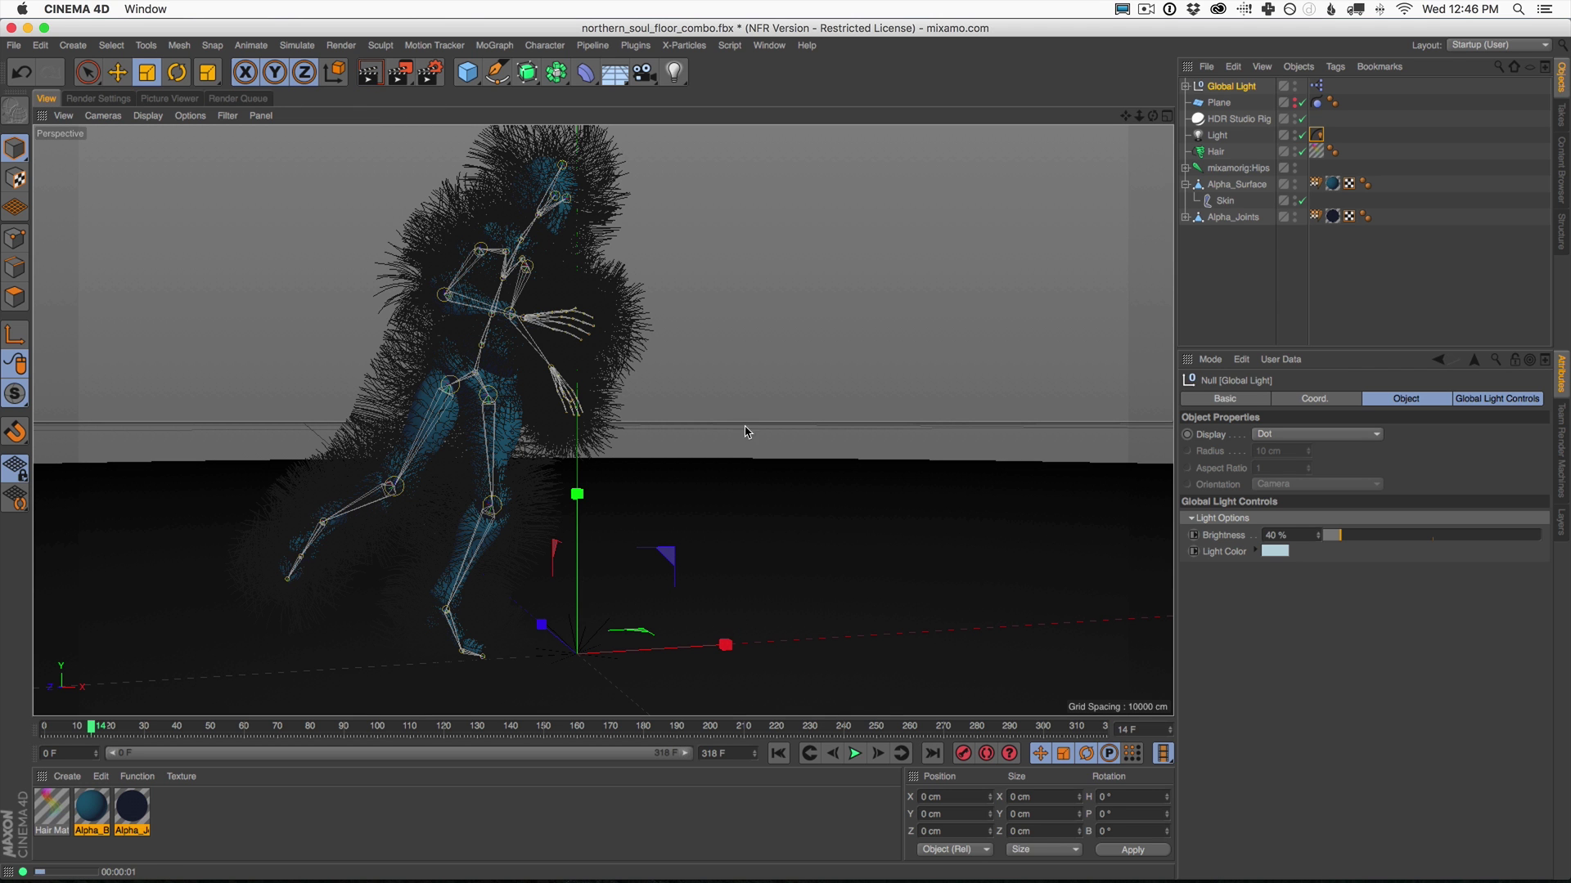
# Add a Camera object, look through it, and set its focal length to 60.
pyautogui.click(643, 73)
pyautogui.click(742, 108)
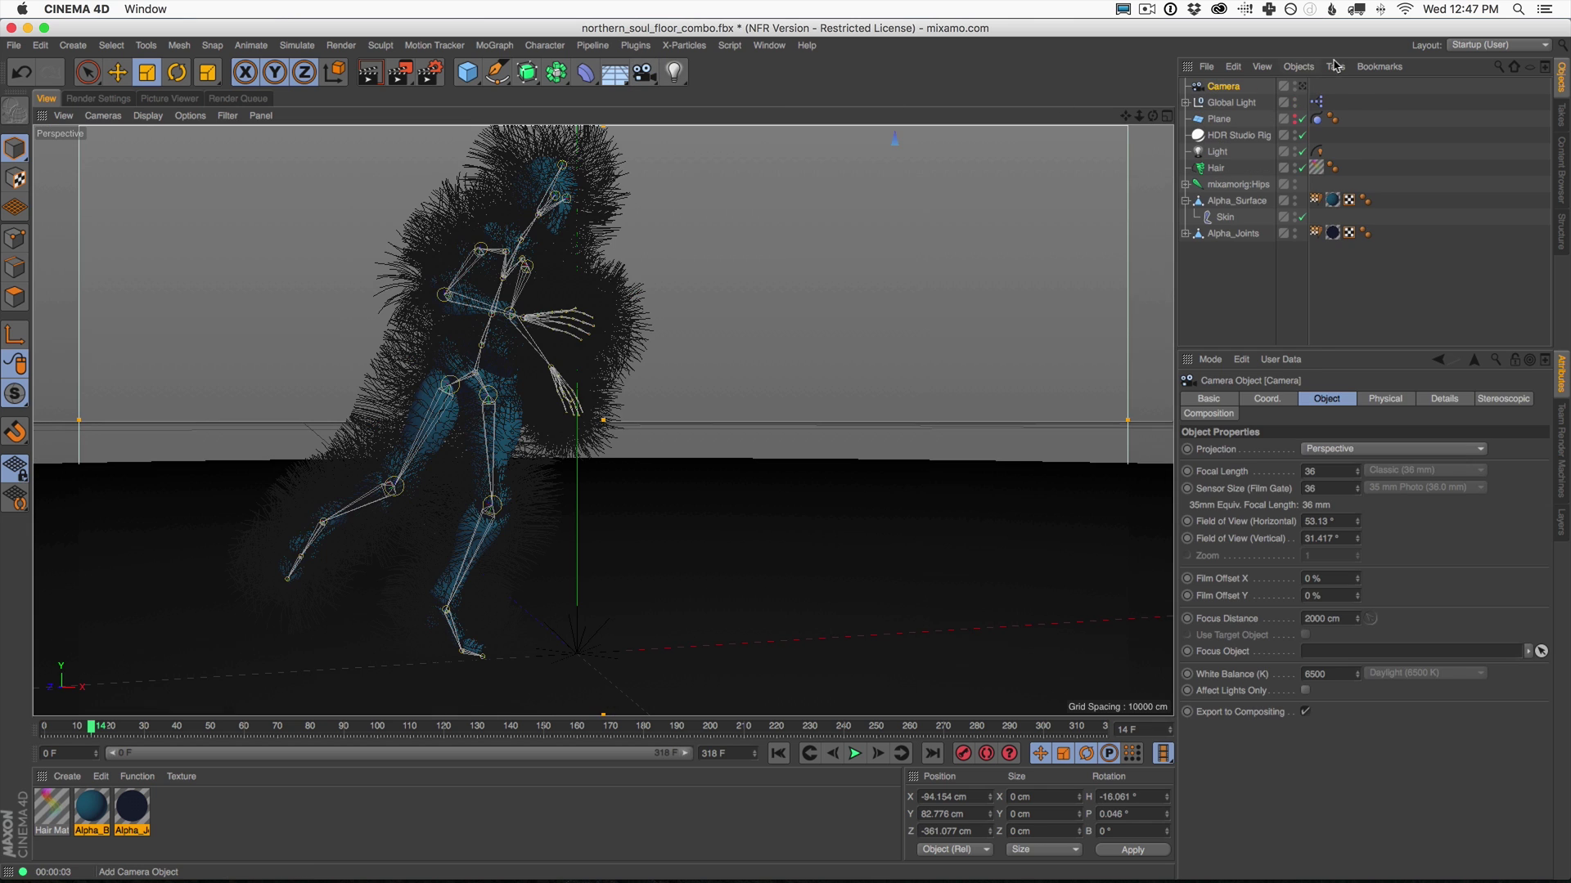
pyautogui.click(1327, 471)
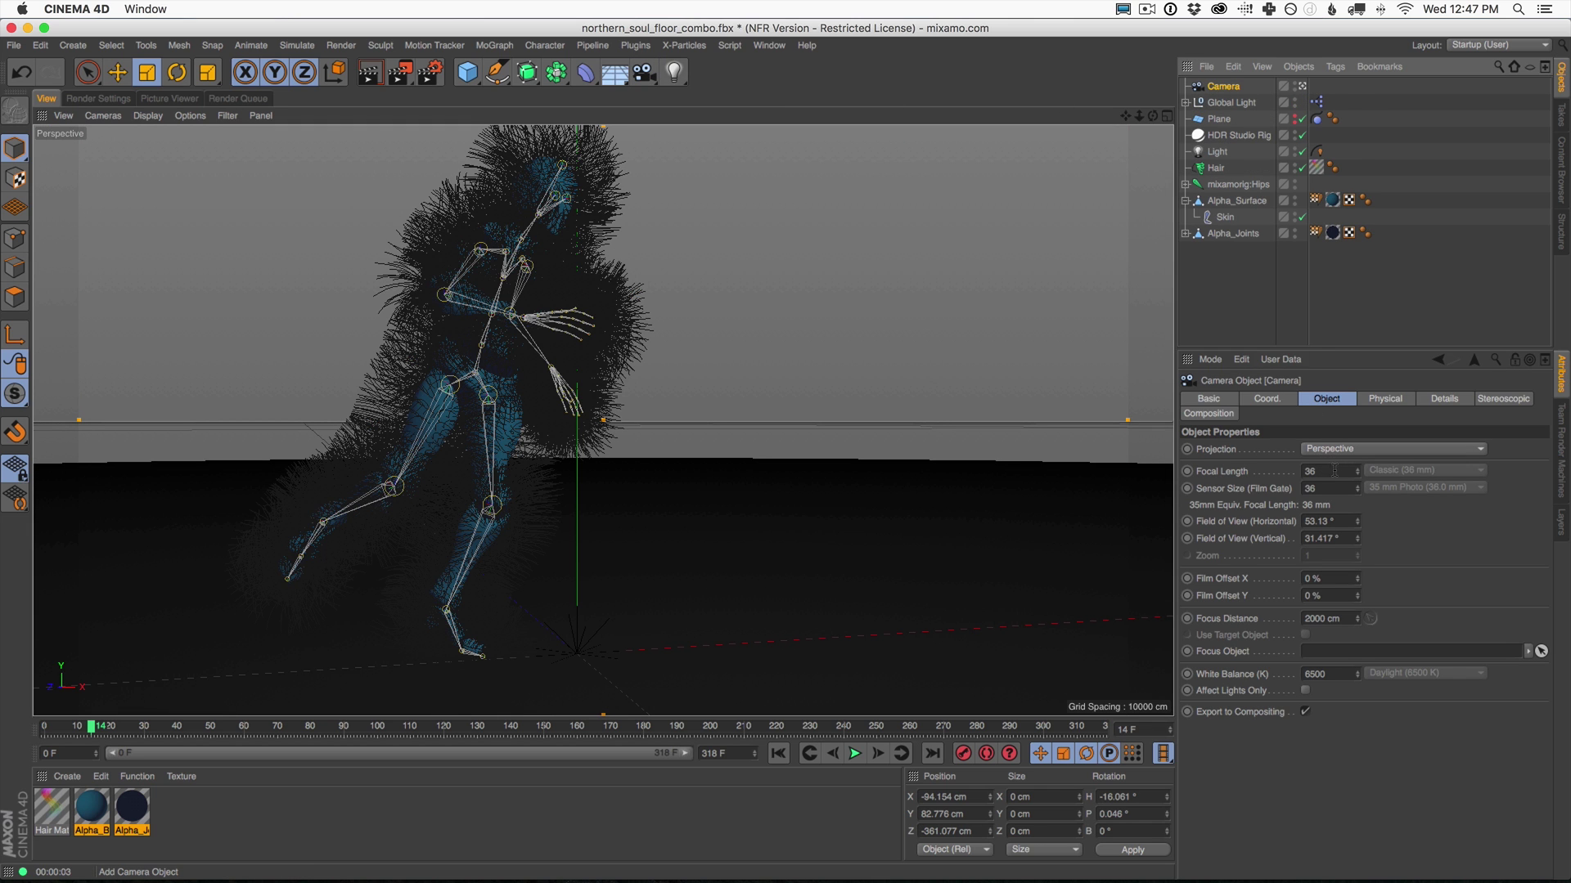
pyautogui.write('60')
pyautogui.press('Return')
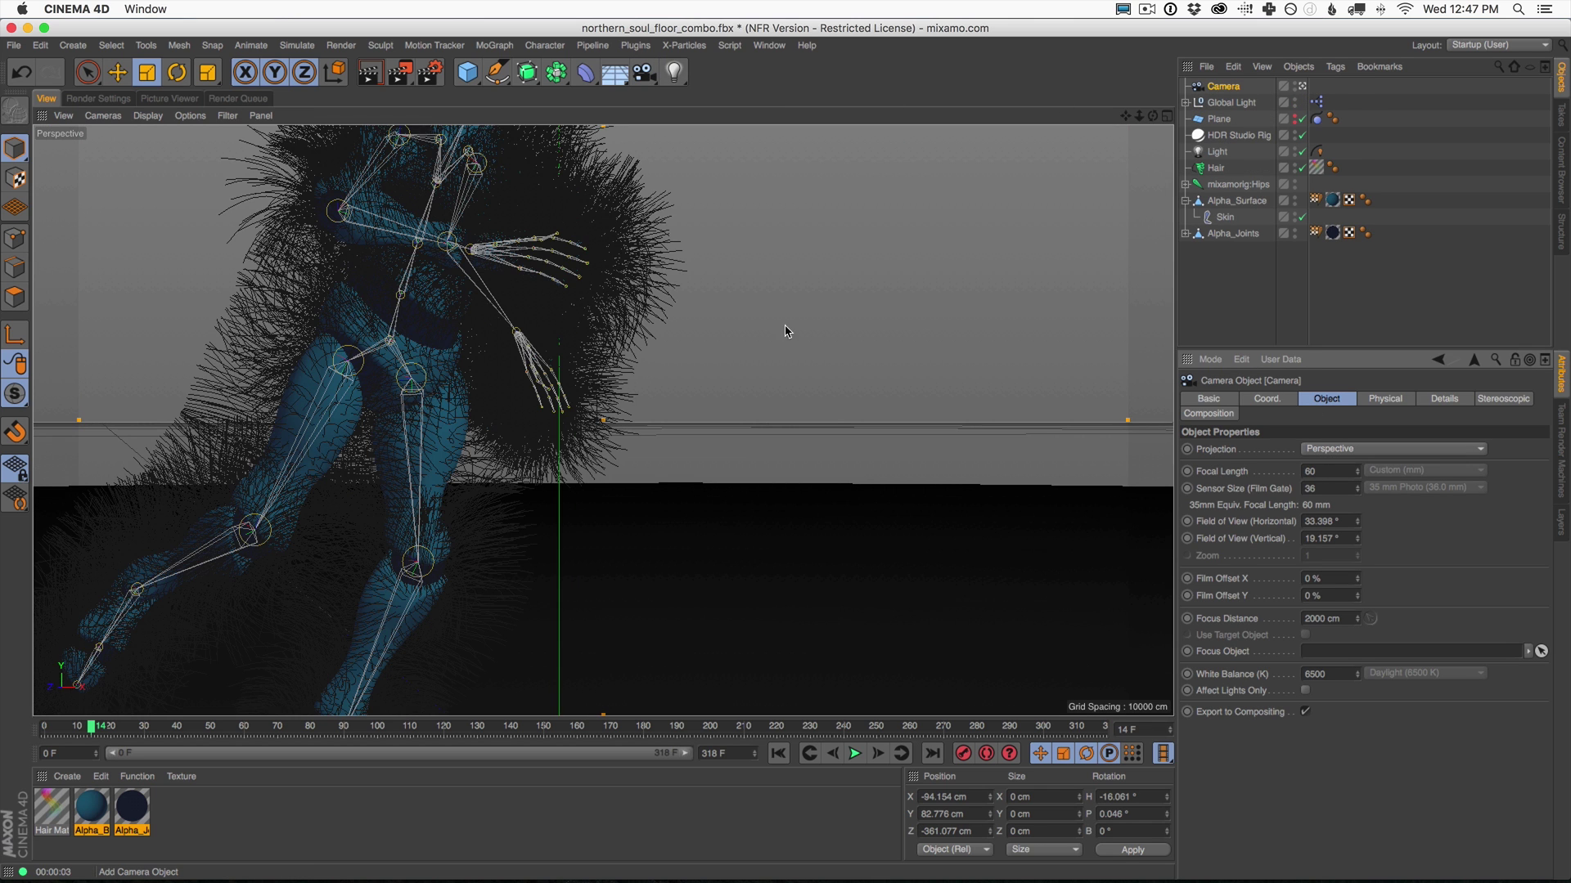
# Return to the first frame and reframe the camera so the whole dancer fits in the shot.
pyautogui.click(778, 753)
pyautogui.moveTo(682, 409)
pyautogui.keyDown('alt'); pyautogui.mouseDown()
pyautogui.moveTo(571, 416)
pyautogui.moveTo(689, 421)
pyautogui.moveTo(662, 414)
pyautogui.mouseUp(); pyautogui.keyUp('alt')
pyautogui.keyDown('alt'); pyautogui.moveTo(663, 417); pyautogui.dragTo(555, 410, button='middle'); pyautogui.keyUp('alt')
# Set the camera's focal length to 70, and pull the camera back to keep the whole dancer framed.
pyautogui.click(1231, 90)
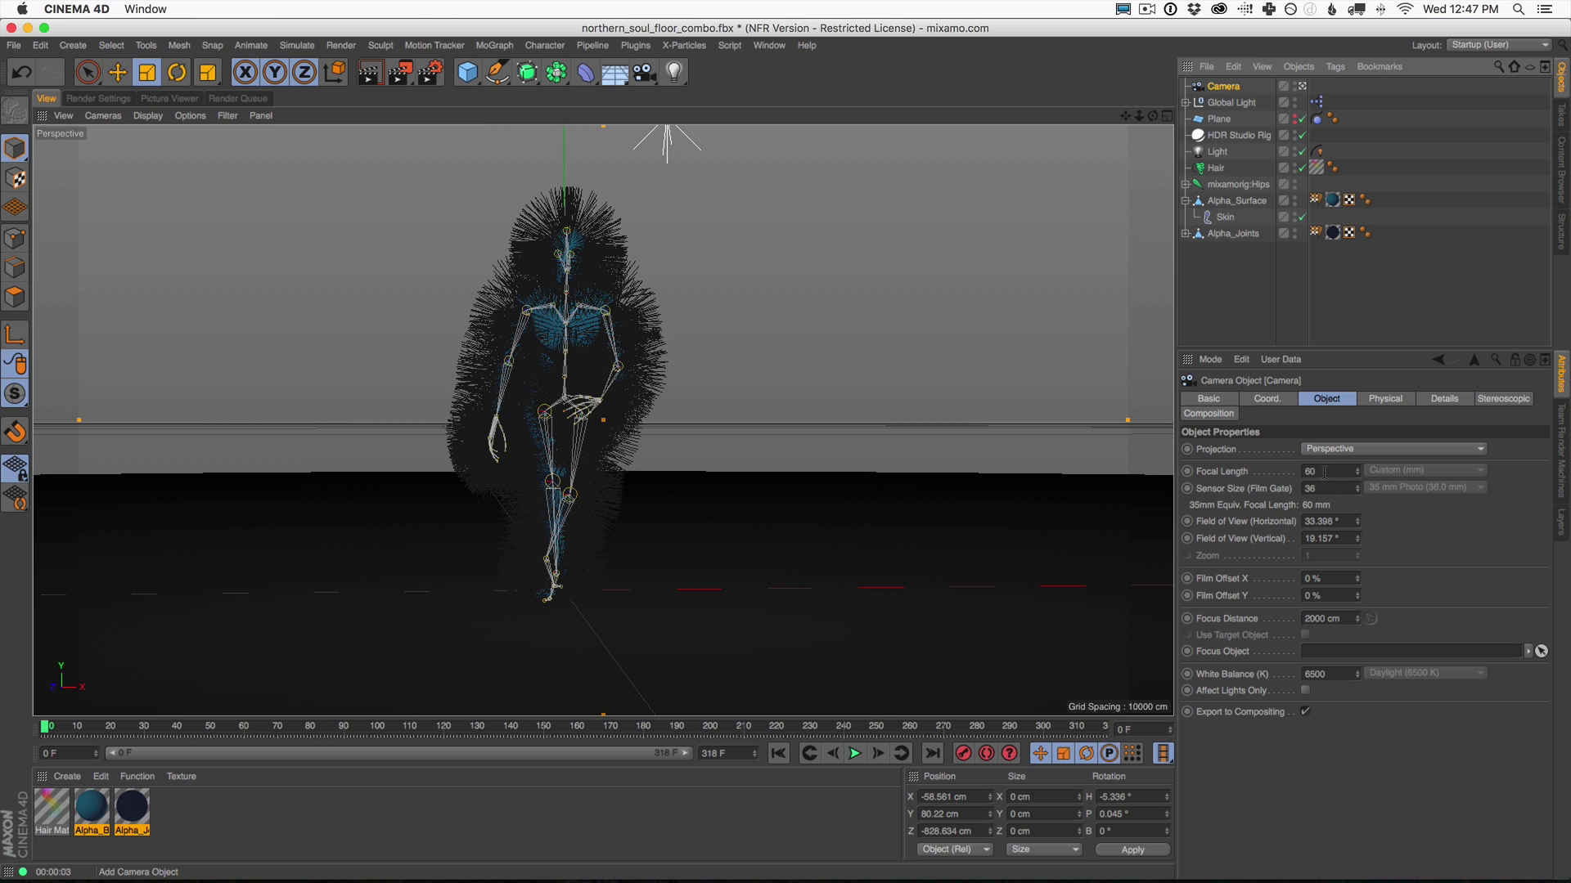
pyautogui.click(1324, 472)
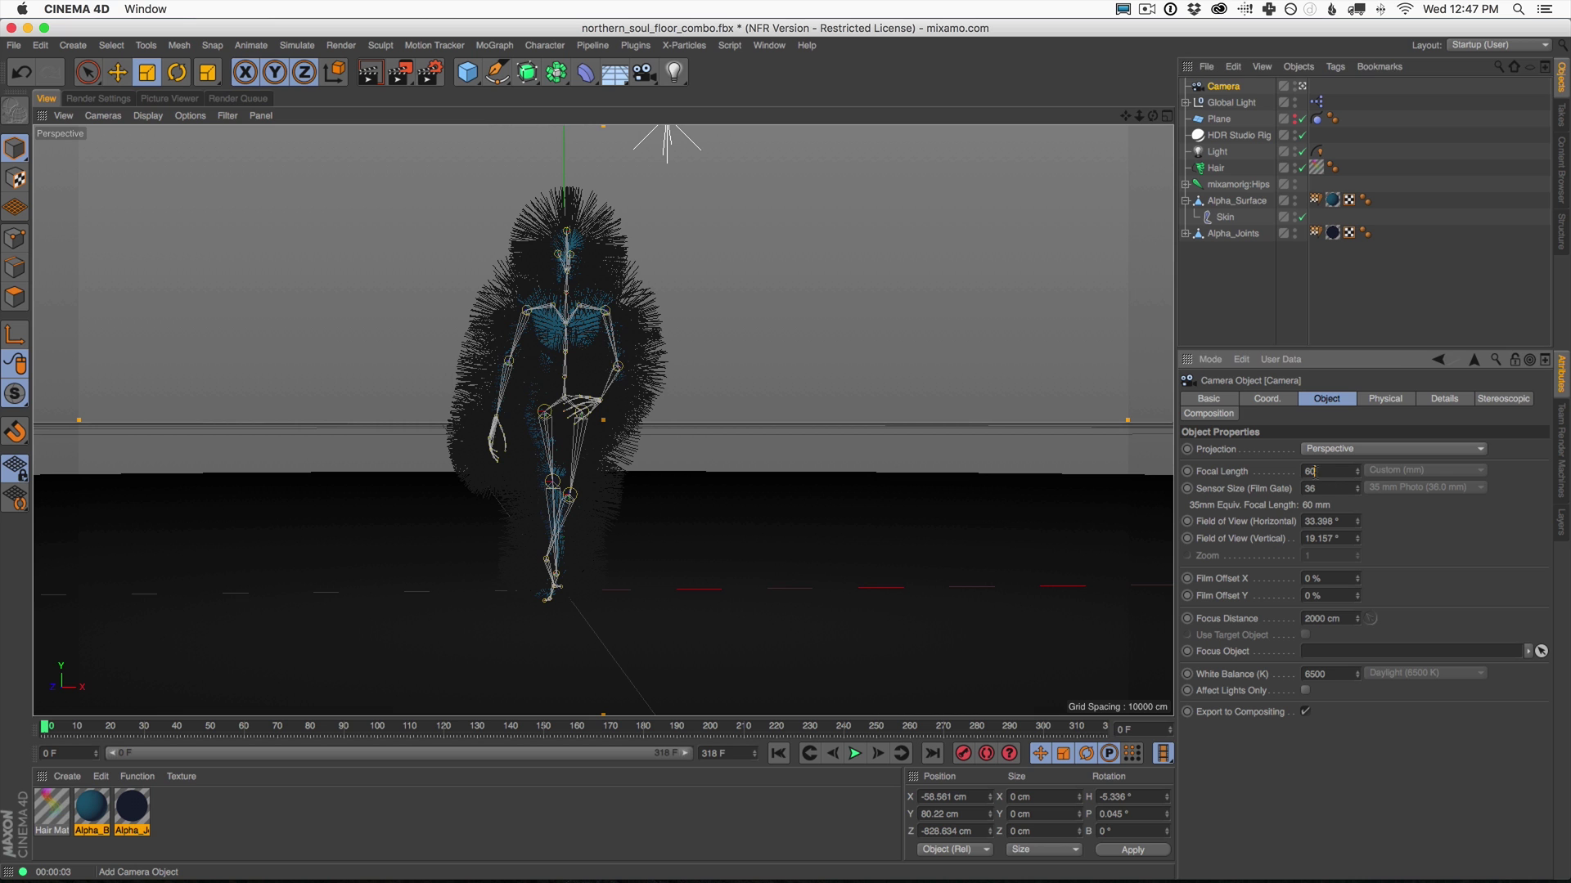
pyautogui.keyDown('alt'); pyautogui.moveTo(633, 427); pyautogui.dragTo(593, 424, button='right'); pyautogui.keyUp('alt')
pyautogui.keyDown('alt'); pyautogui.moveTo(592, 430); pyautogui.dragTo(615, 459, button='middle'); pyautogui.keyUp('alt')
# Play the animation through the camera to frame 188 and render the view there.
pyautogui.click(854, 753)
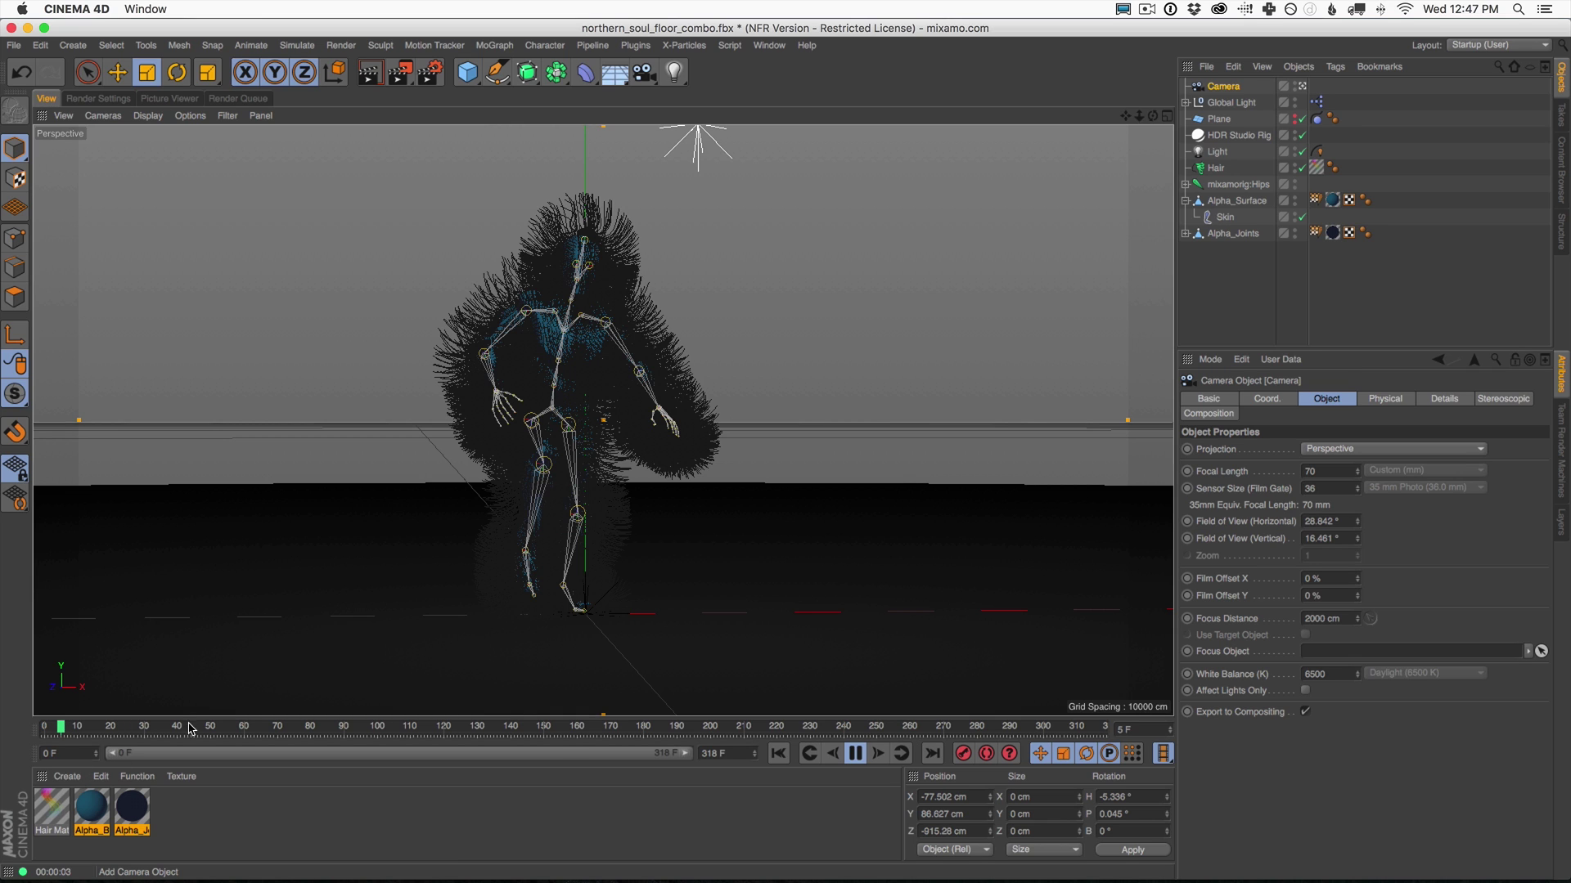
pyautogui.click(615, 736)
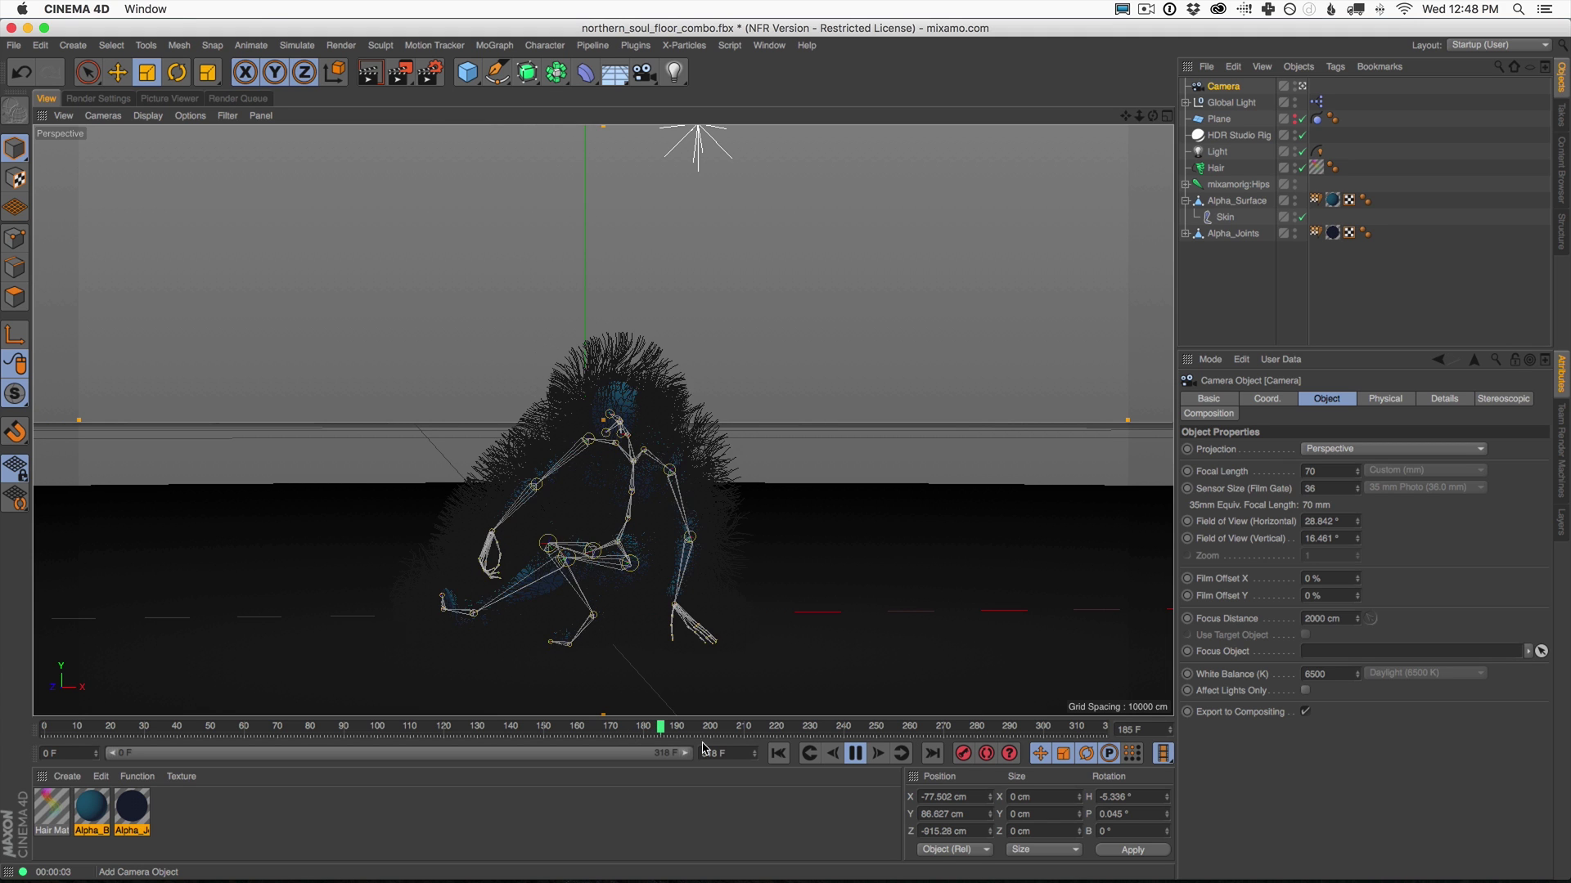
pyautogui.click(853, 754)
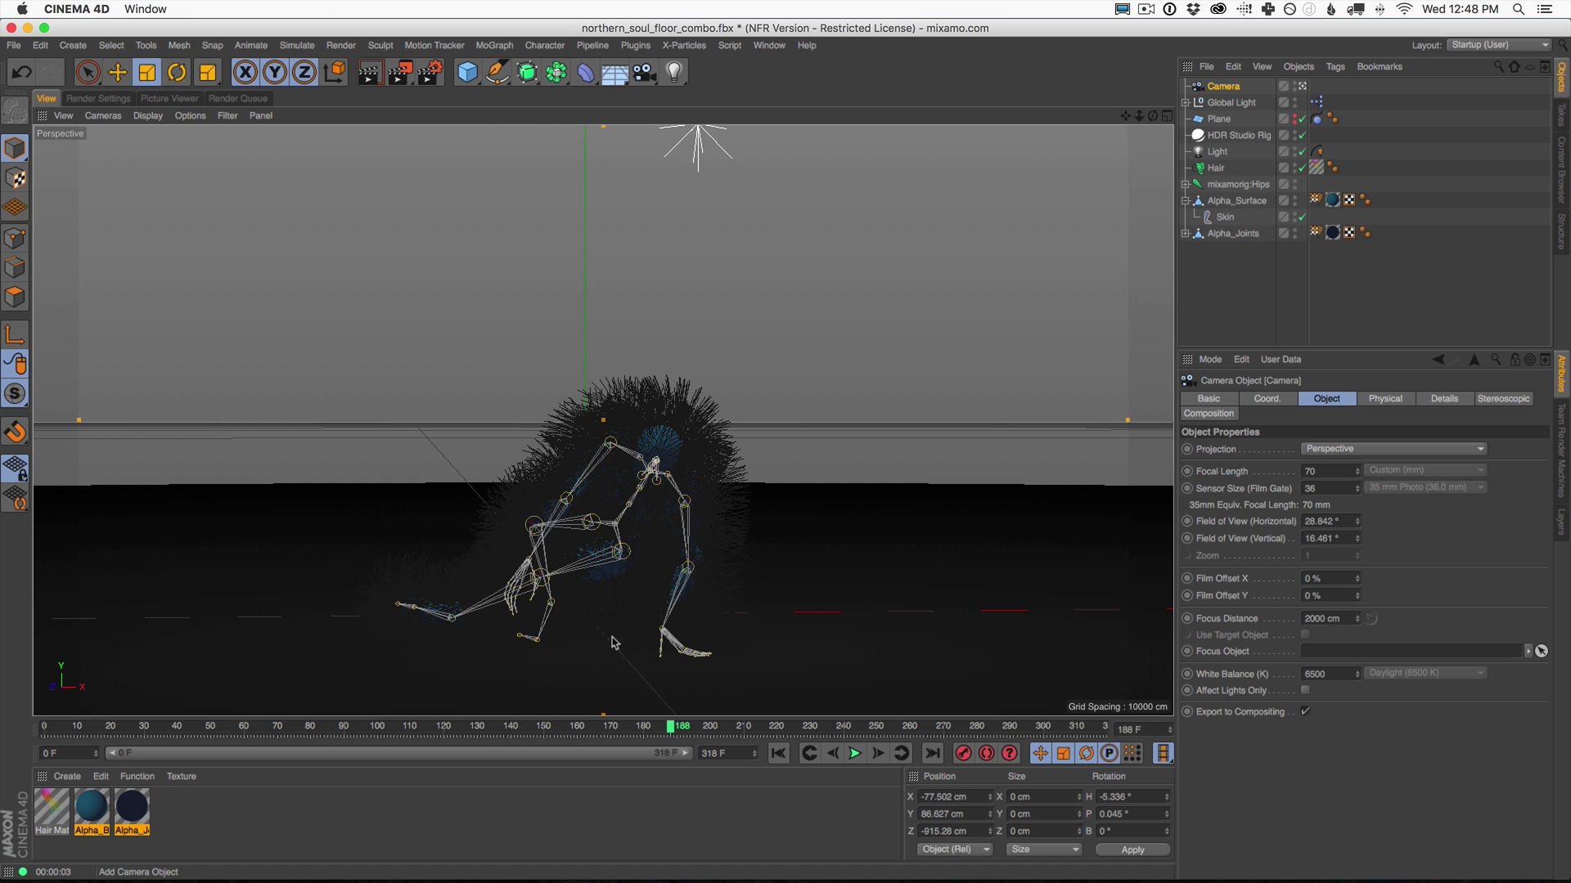
pyautogui.click(368, 82)
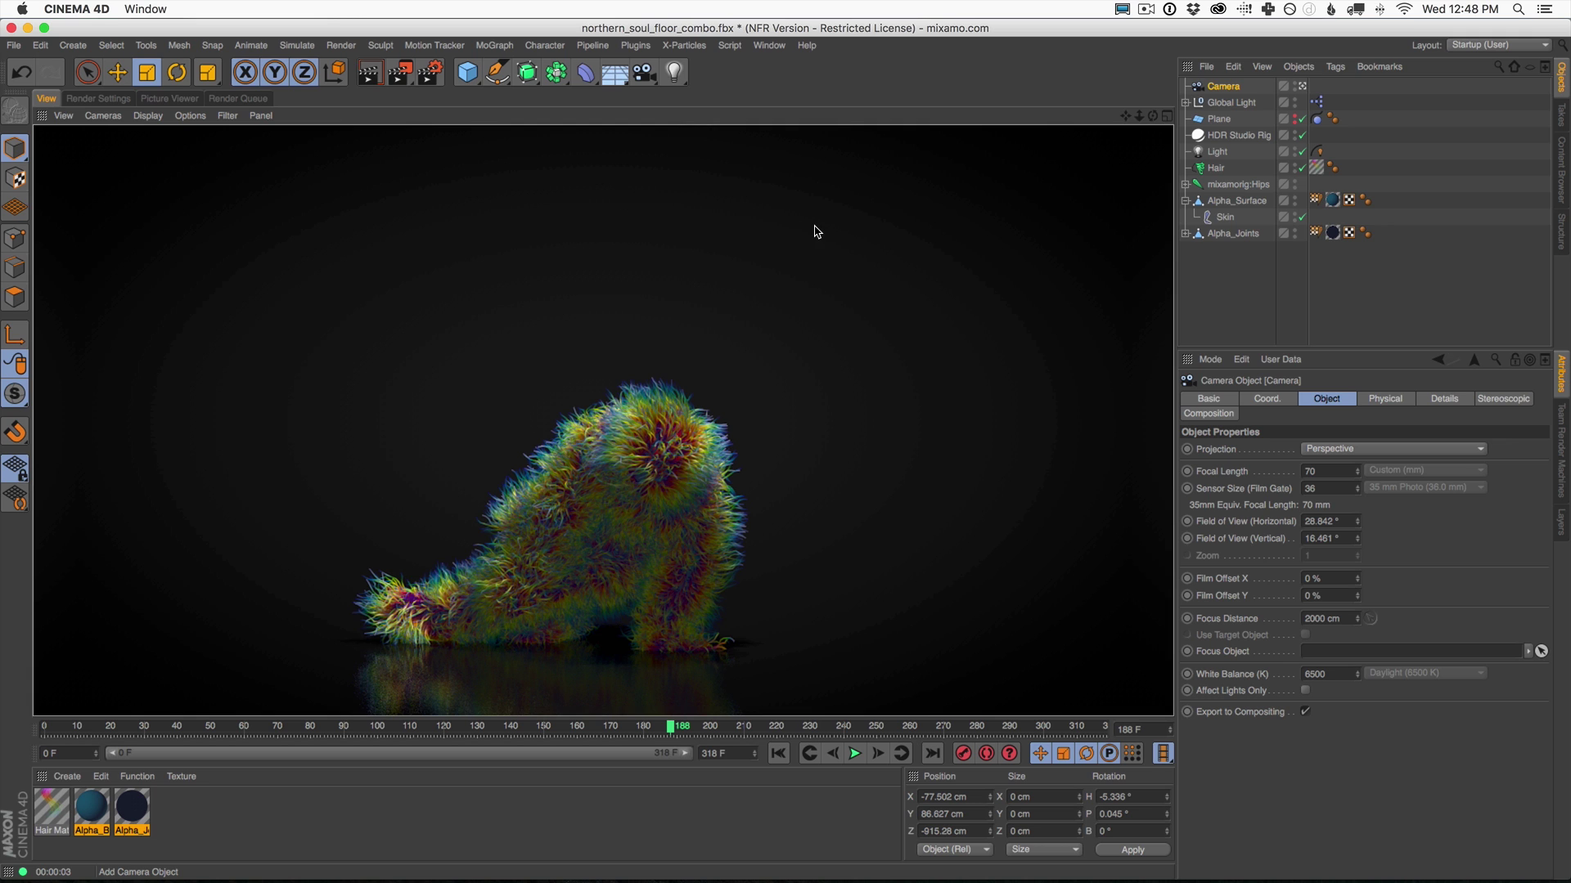
# Set the Global Light's brightness to 20% and render the view at this frame.
pyautogui.click(1230, 103)
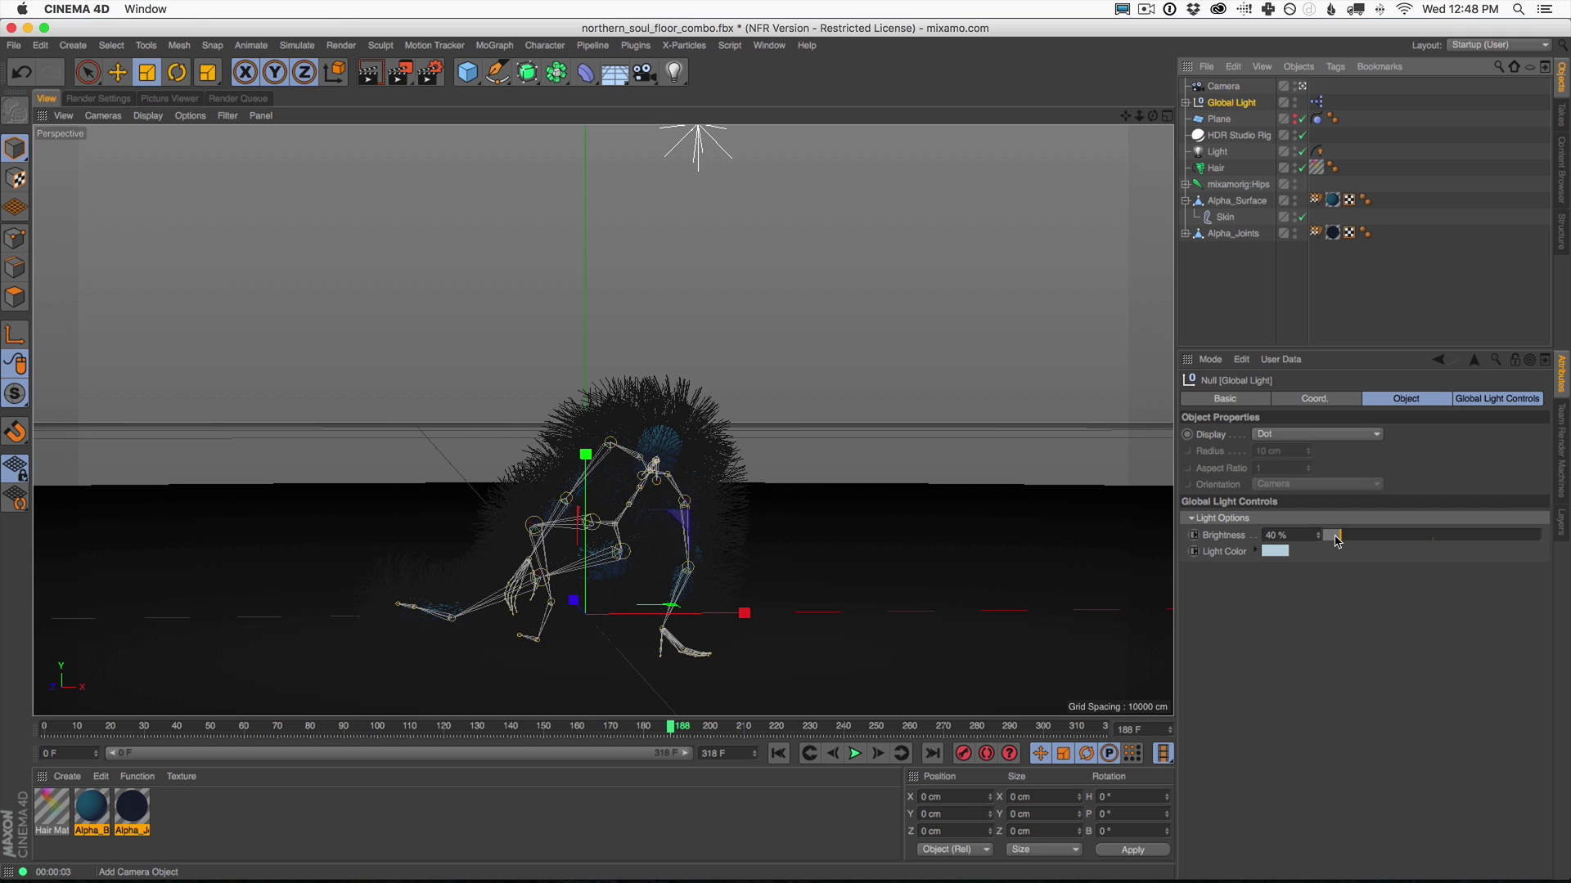
pyautogui.moveTo(1340, 543); pyautogui.dragTo(1328, 540)
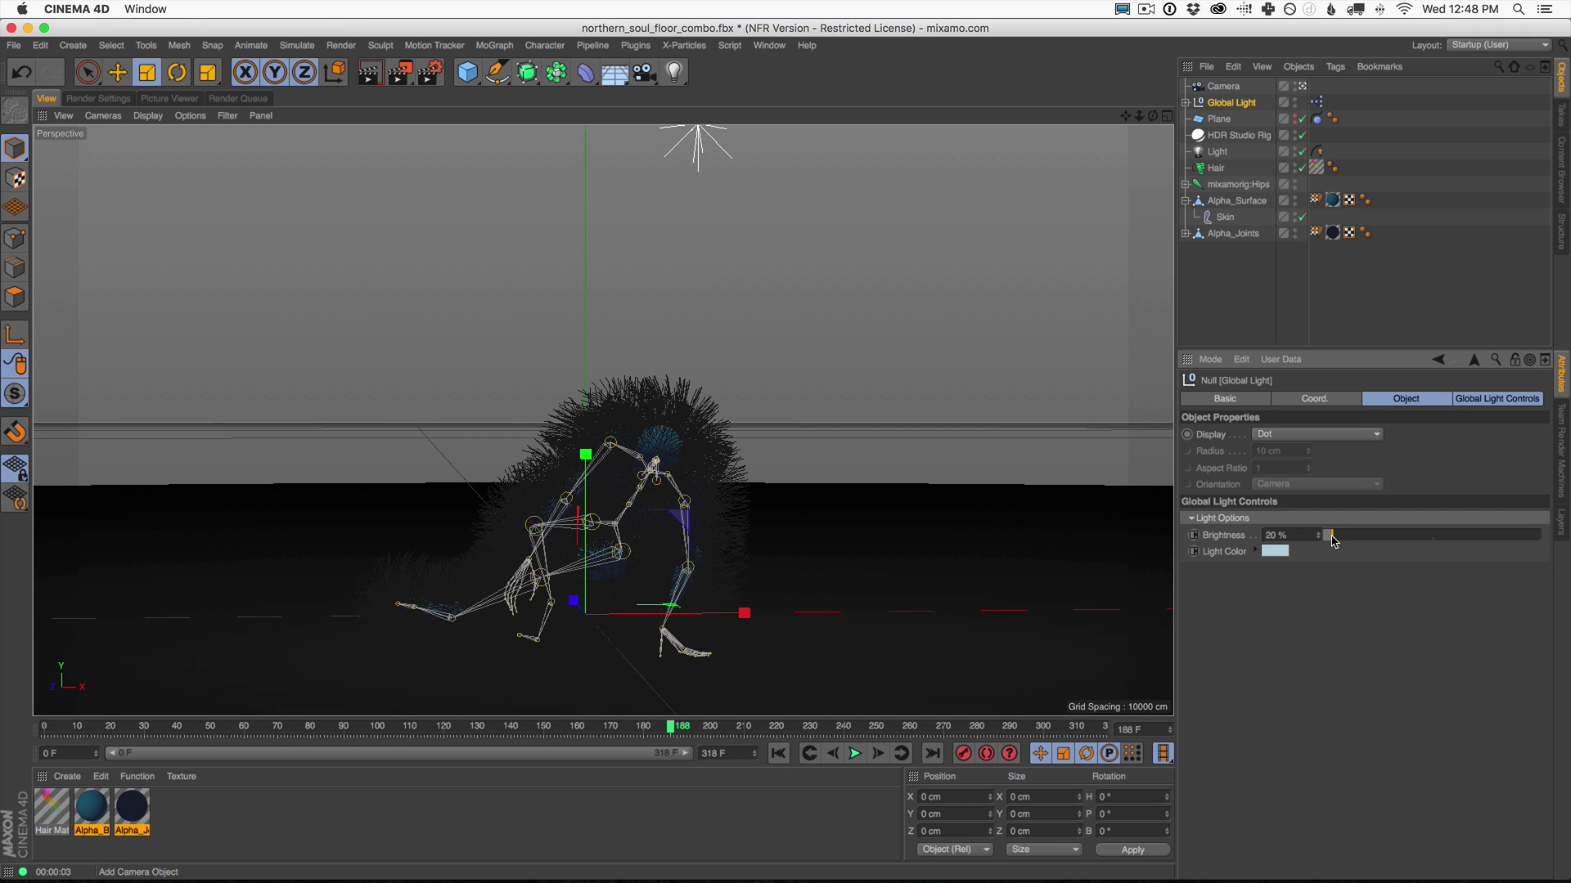
pyautogui.click(370, 69)
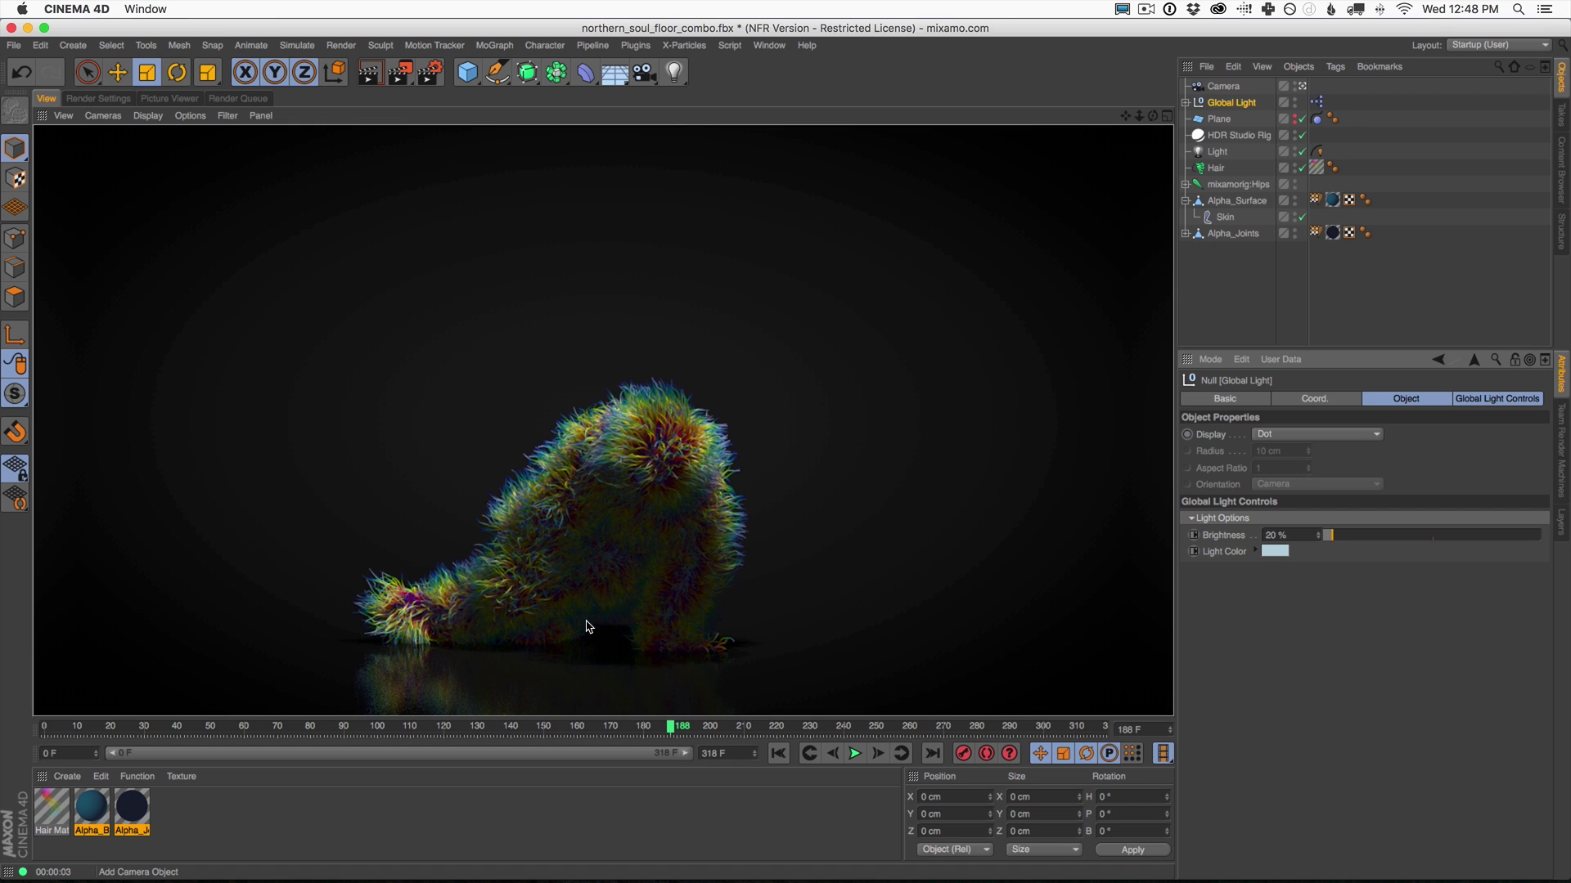
# Open the render settings.
pyautogui.click(96, 99)
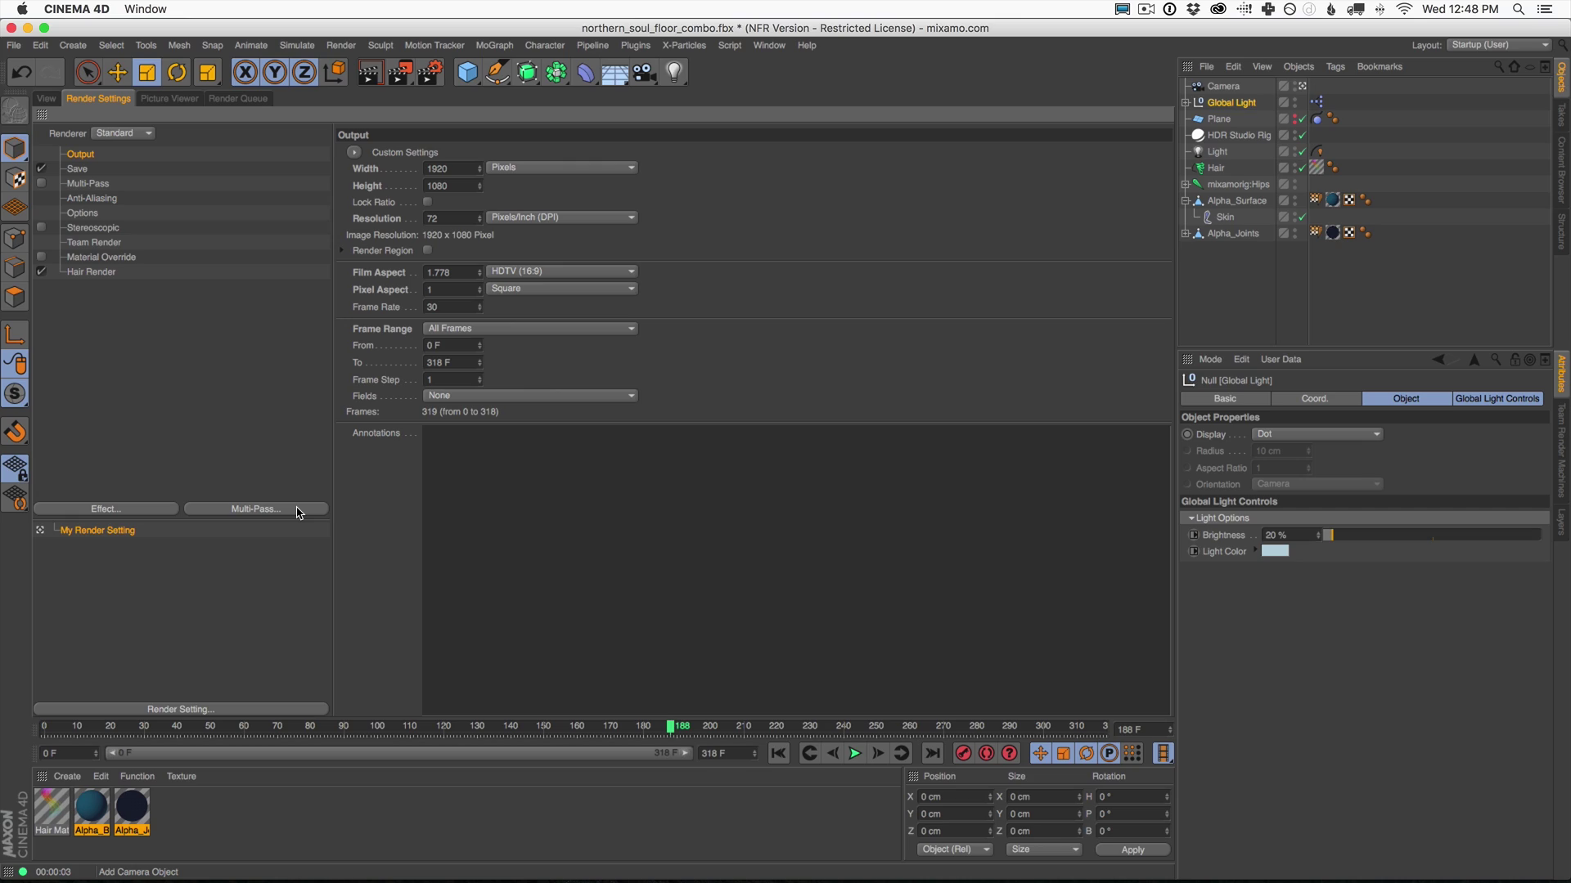